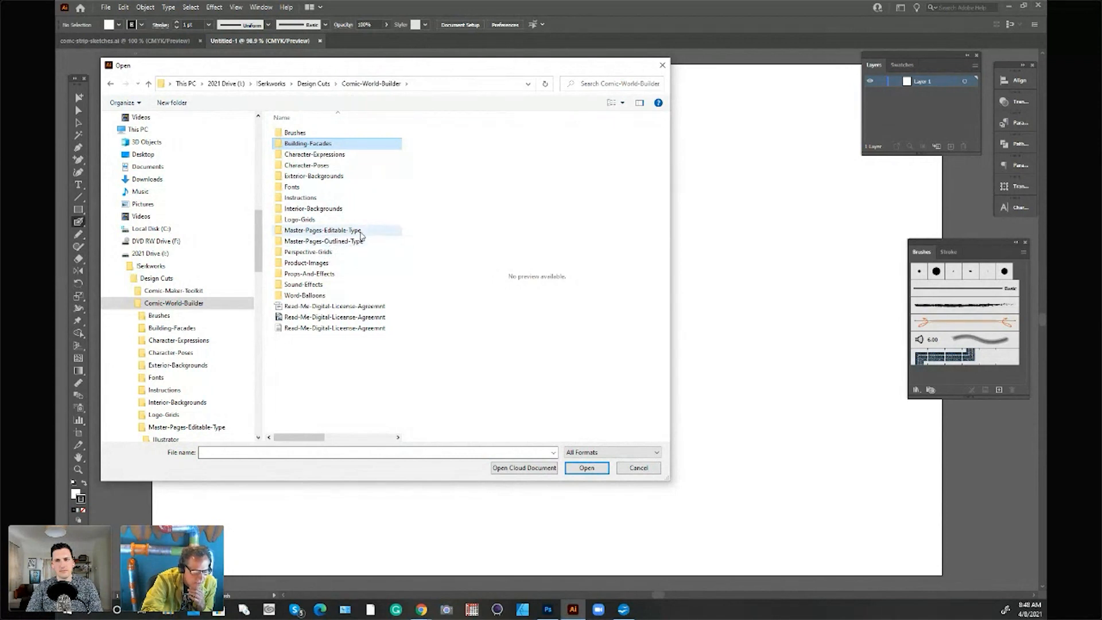
Step: Open the master-american template from the Illustrator folder inside Master-Pages-Editable-Type
{"action": "left_click", "coordinate": [361, 232]}
{"action": "double_click", "coordinate": [361, 232]}
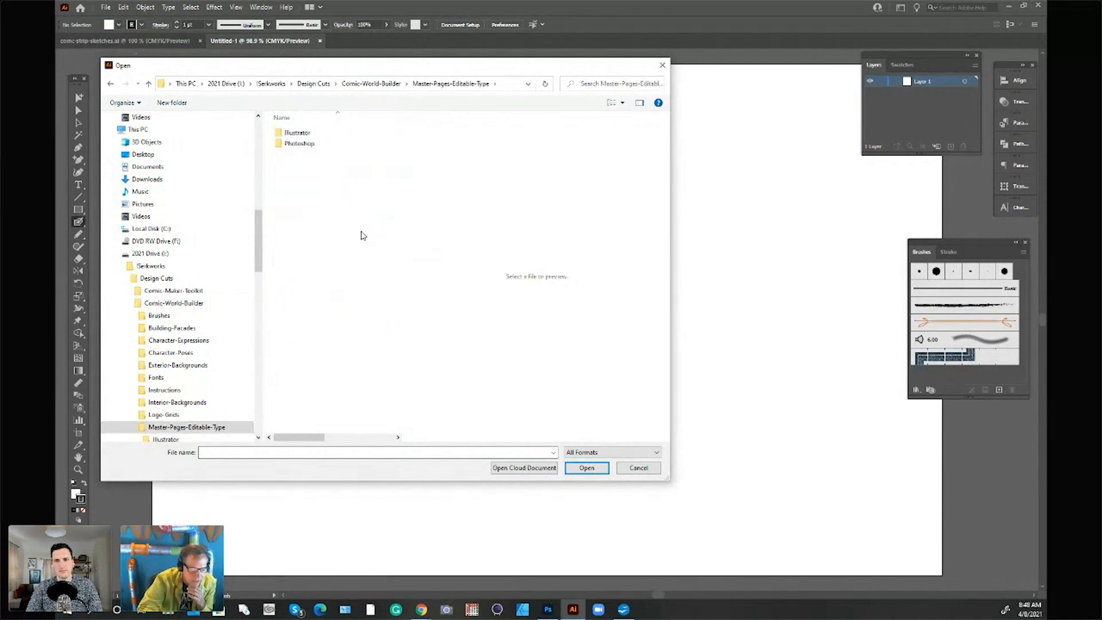
{"action": "double_click", "coordinate": [304, 134]}
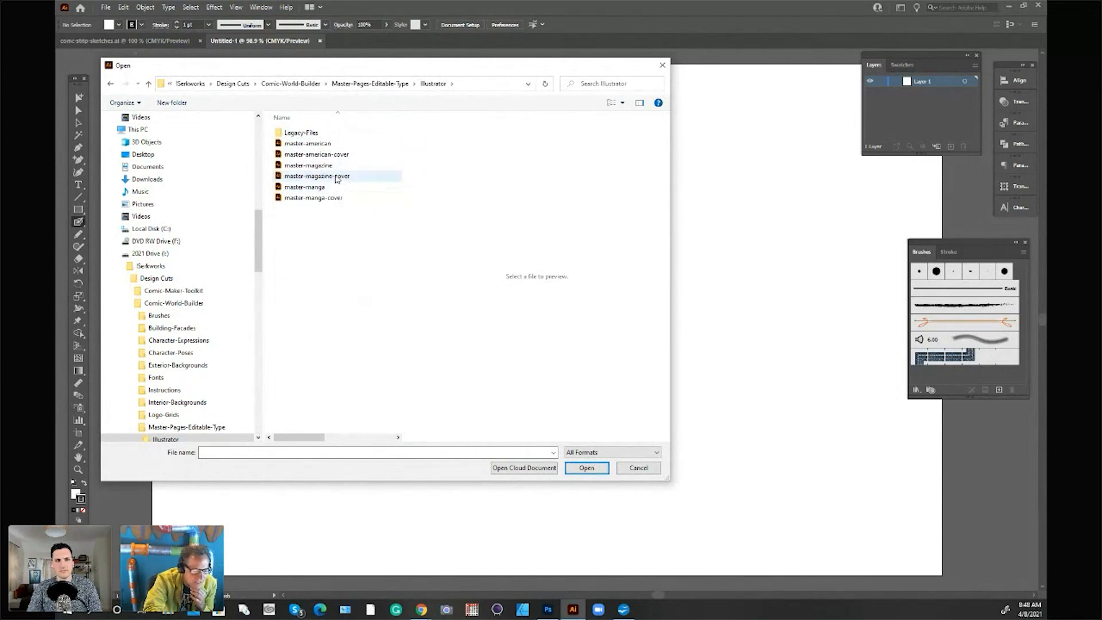
{"action": "left_click", "coordinate": [328, 147]}
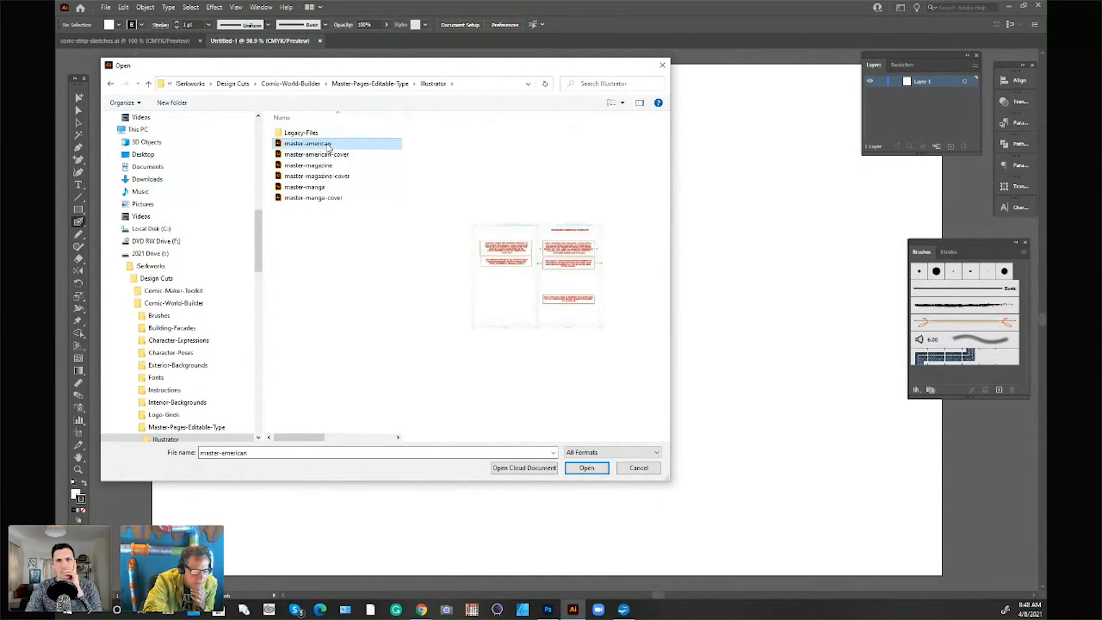
{"action": "double_click", "coordinate": [328, 146]}
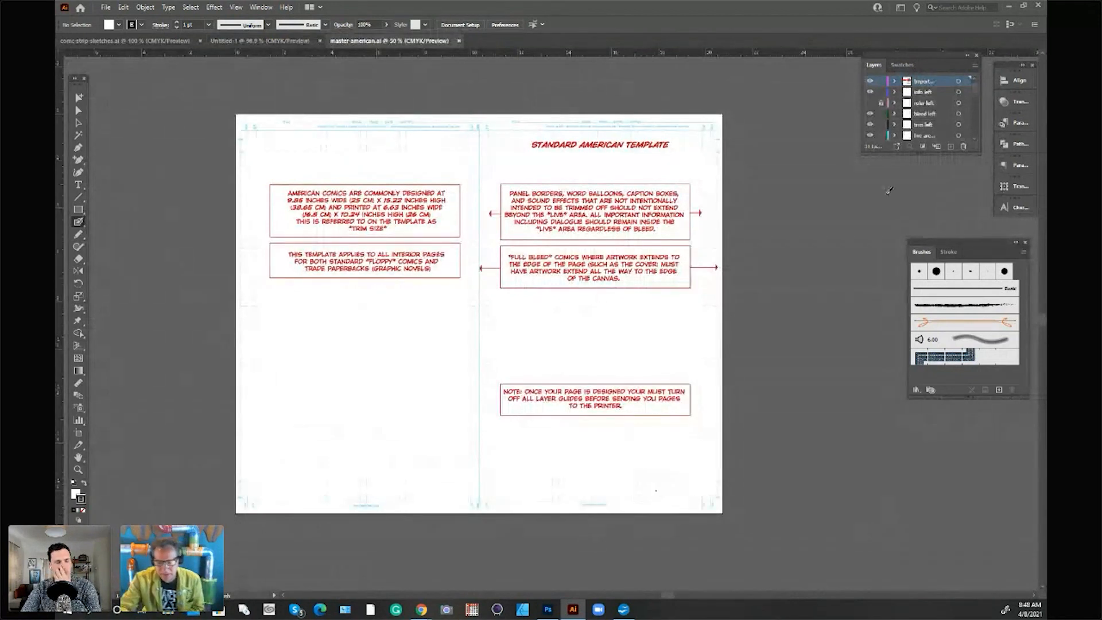
Step: Expand the layer list and hide the topmost layer holding the red template instructions
{"action": "left_click_drag", "start_coordinate": [979, 156], "coordinate": [979, 411]}
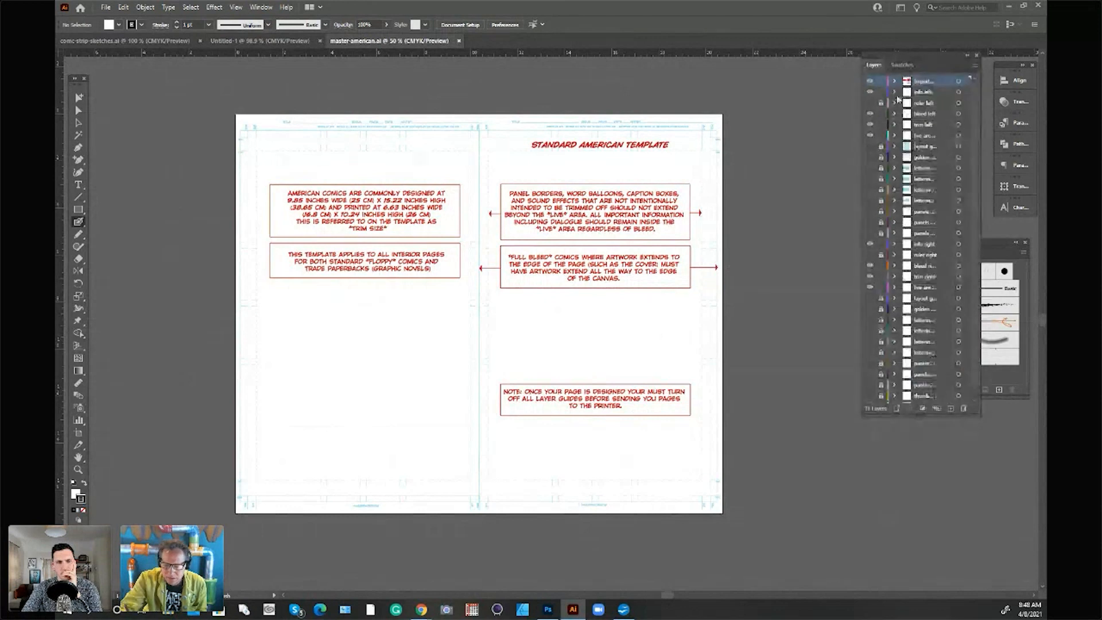
{"action": "left_click", "coordinate": [871, 81]}
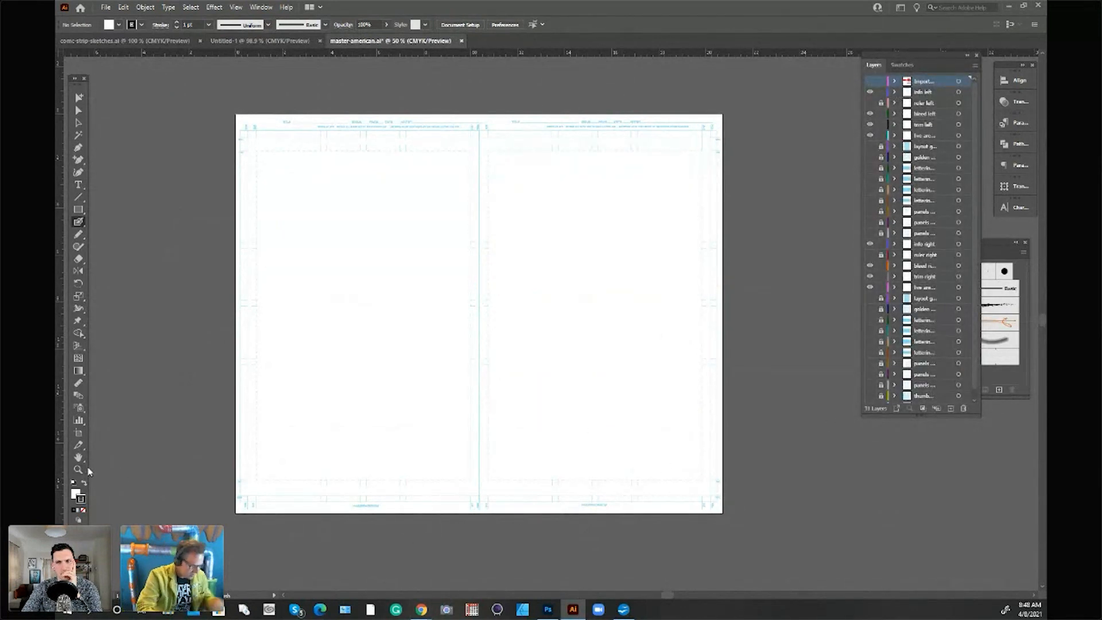
{"action": "key", "text": "z"}
{"action": "left_click", "coordinate": [532, 292]}
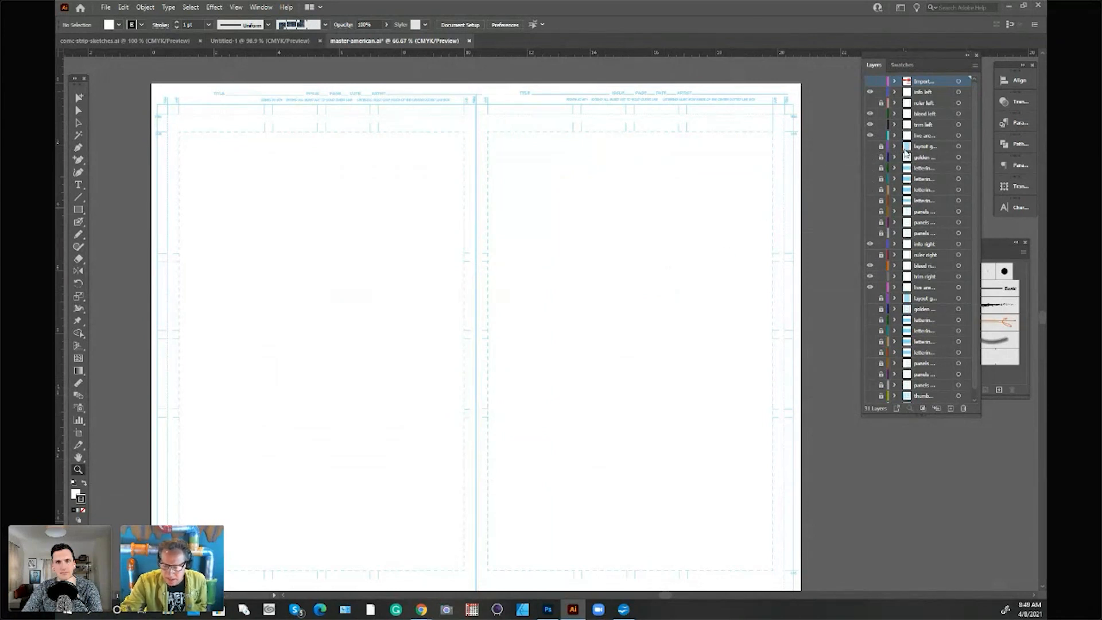
Step: Preview the left page's layout grid and golden guide layers in turn, hiding each one again
{"action": "left_click", "coordinate": [870, 146]}
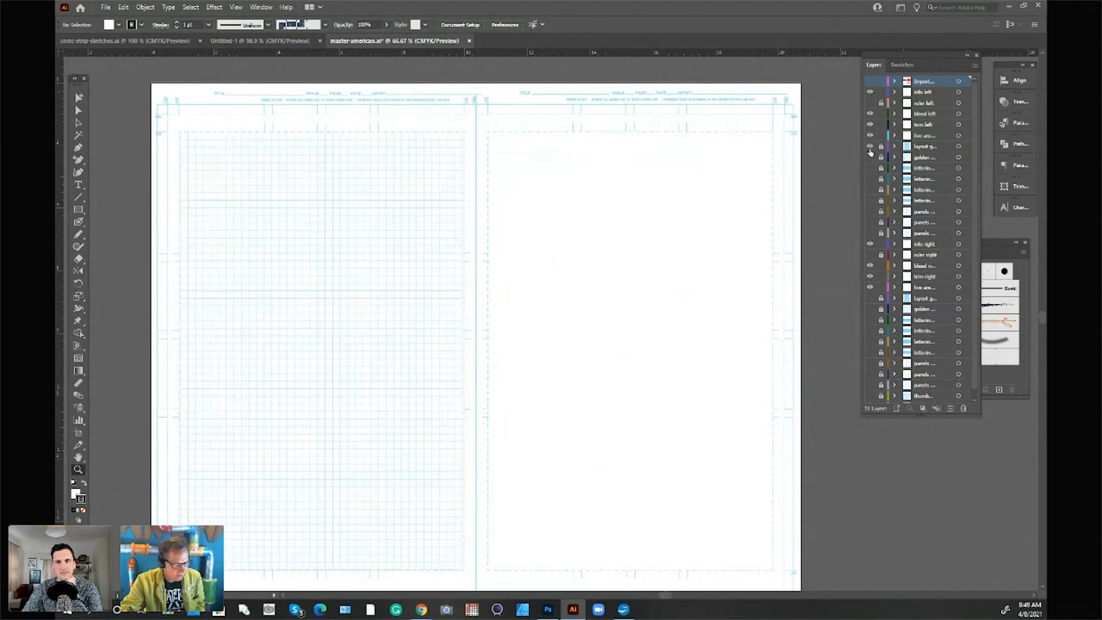
{"action": "left_click", "coordinate": [870, 147]}
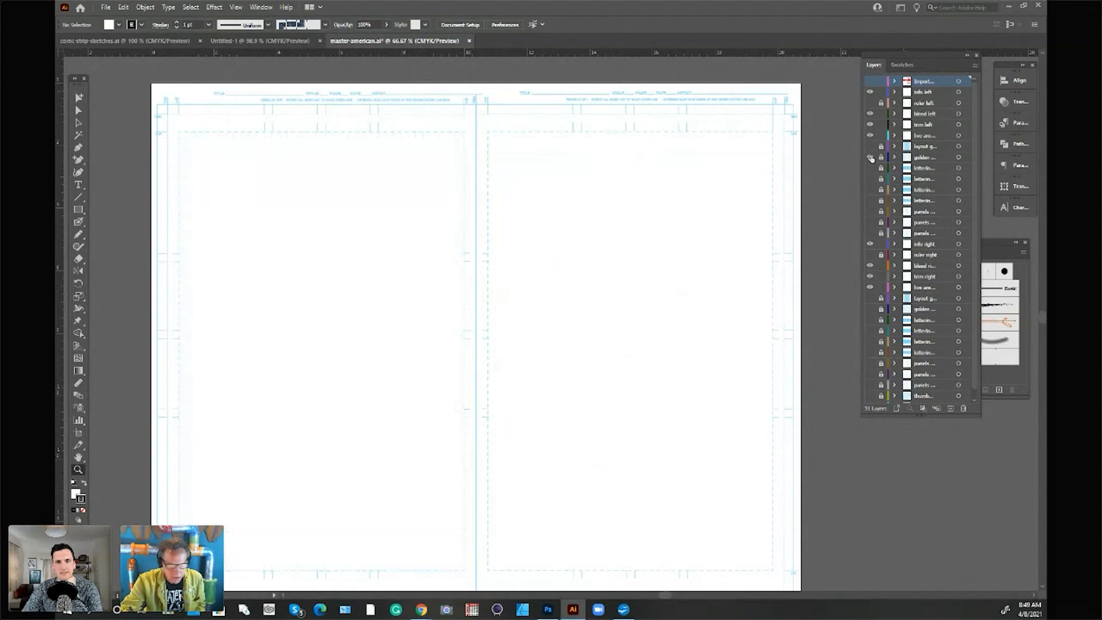
{"action": "left_click", "coordinate": [870, 158]}
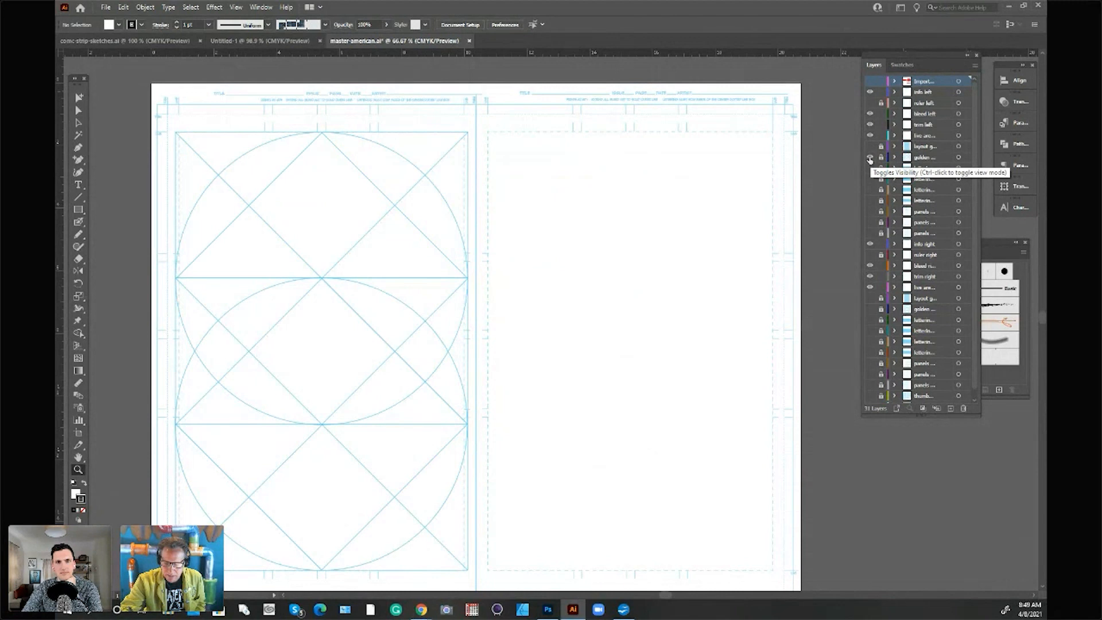
{"action": "left_click", "coordinate": [870, 157]}
Step: Preview the left page's lettering guide layers and the ruler right layer, hiding each one again
{"action": "left_click", "coordinate": [870, 168]}
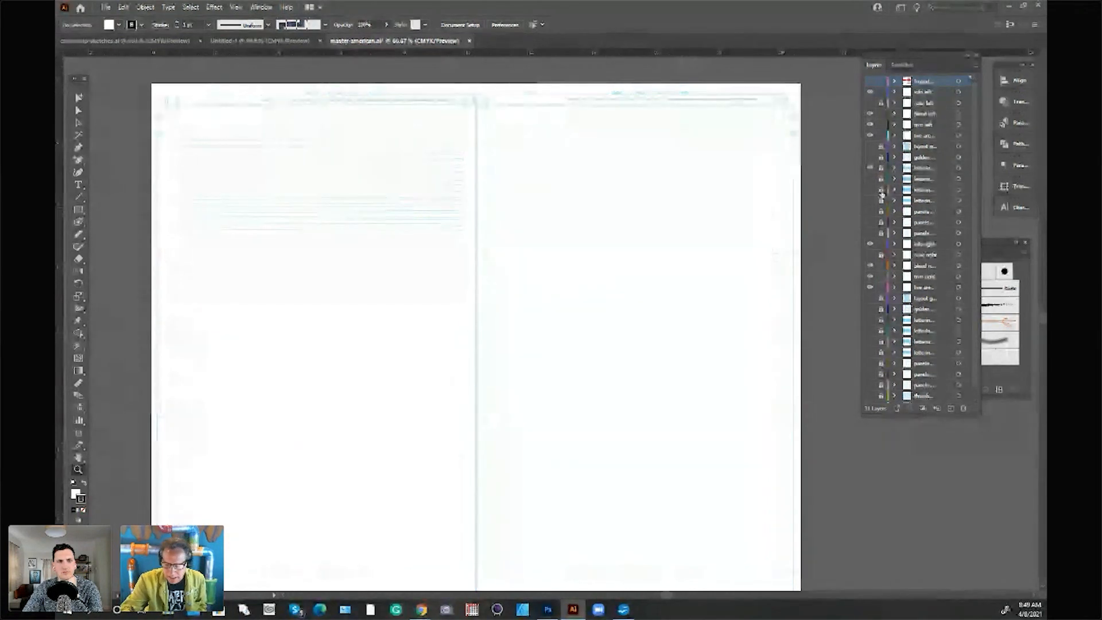
{"action": "left_click", "coordinate": [870, 168]}
{"action": "left_click", "coordinate": [870, 179]}
{"action": "left_click", "coordinate": [870, 179]}
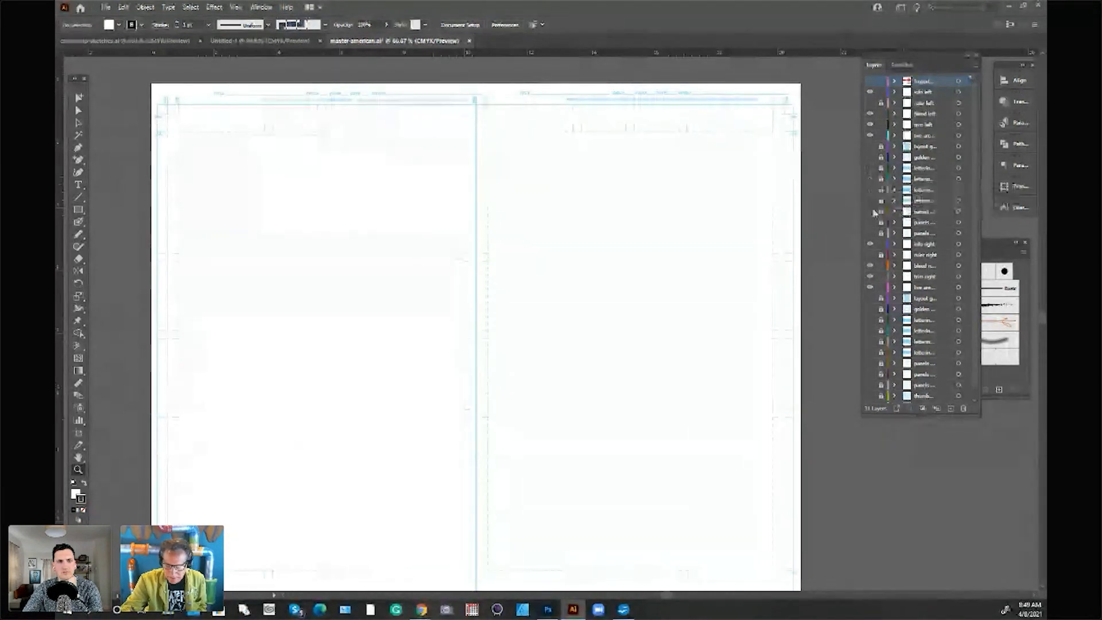
{"action": "left_click", "coordinate": [870, 212]}
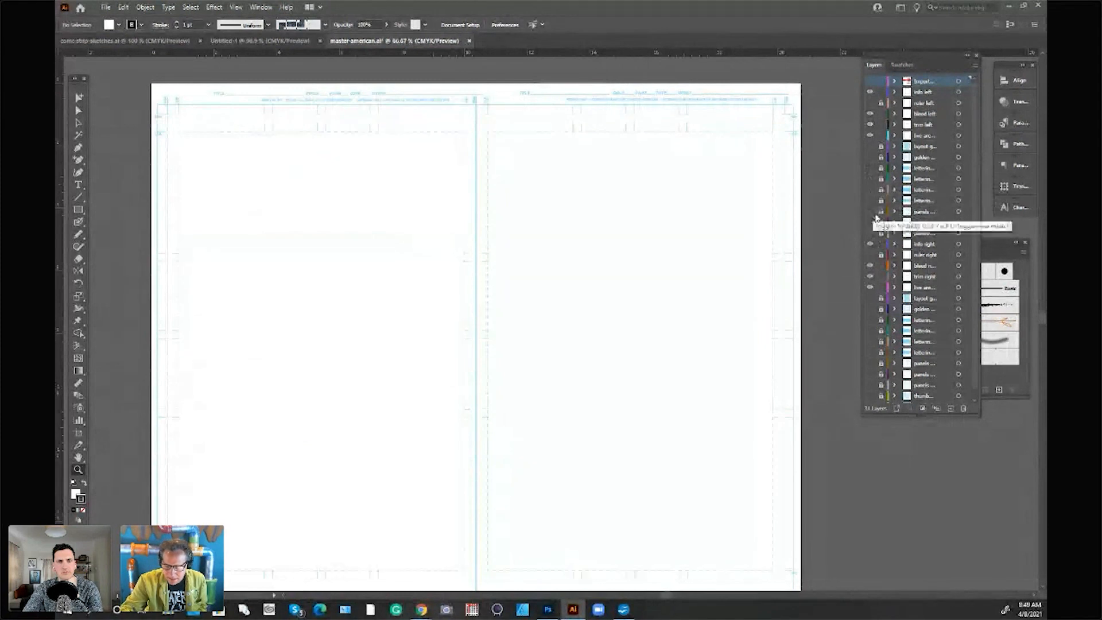
{"action": "left_click", "coordinate": [870, 256]}
{"action": "left_click", "coordinate": [870, 255]}
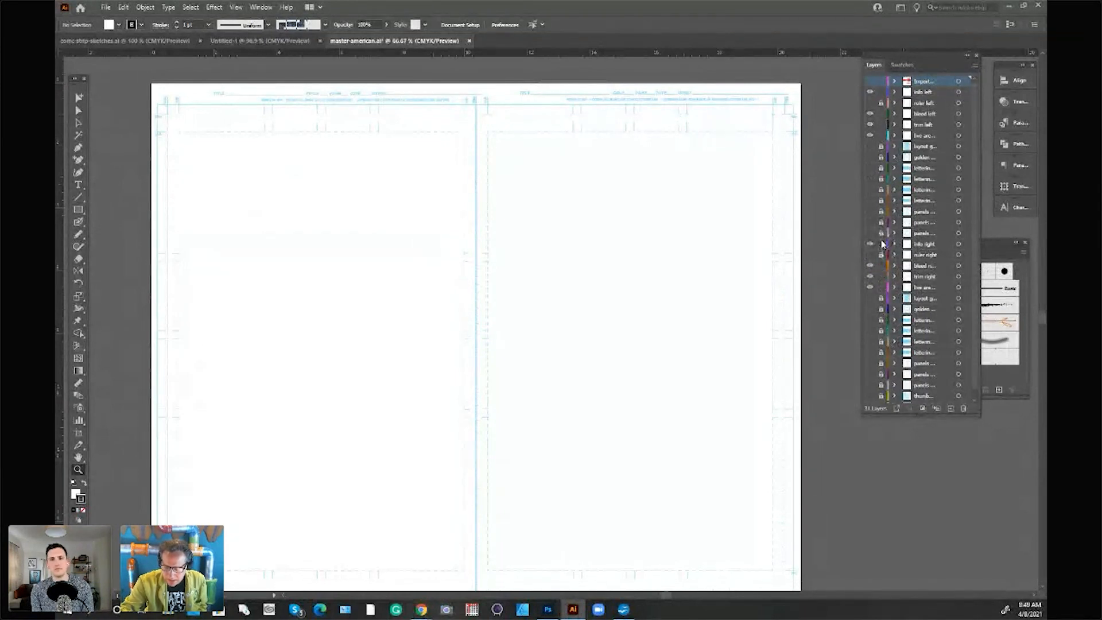
Step: Compare the left page's three panel guide layers and leave only the four-by-four panel grid visible
{"action": "left_click", "coordinate": [870, 213]}
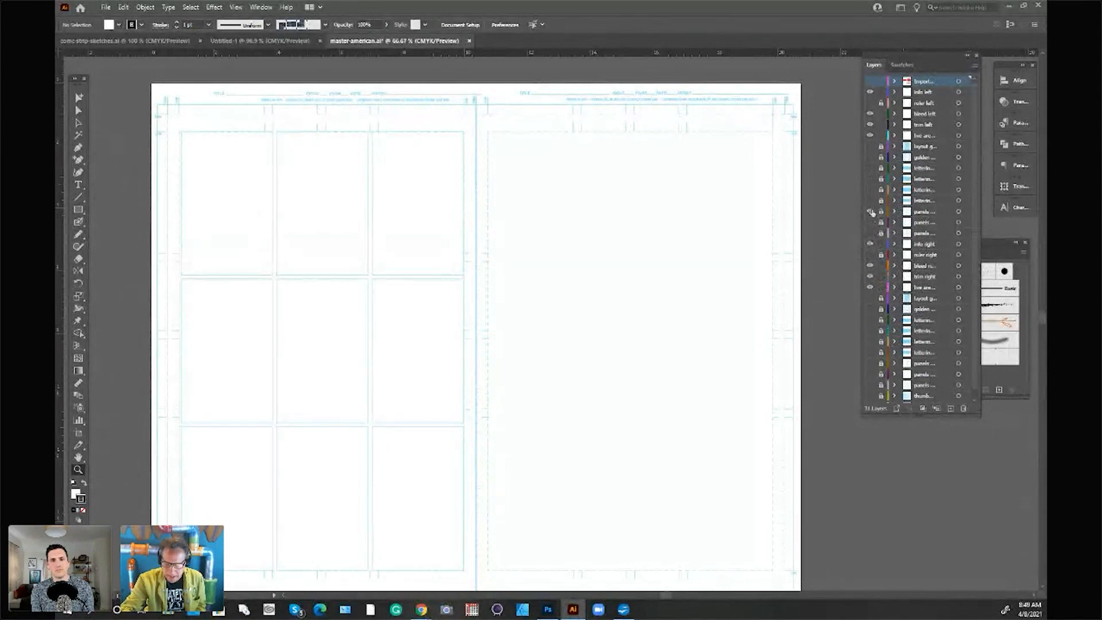
{"action": "left_click", "coordinate": [871, 212]}
{"action": "left_click", "coordinate": [870, 223]}
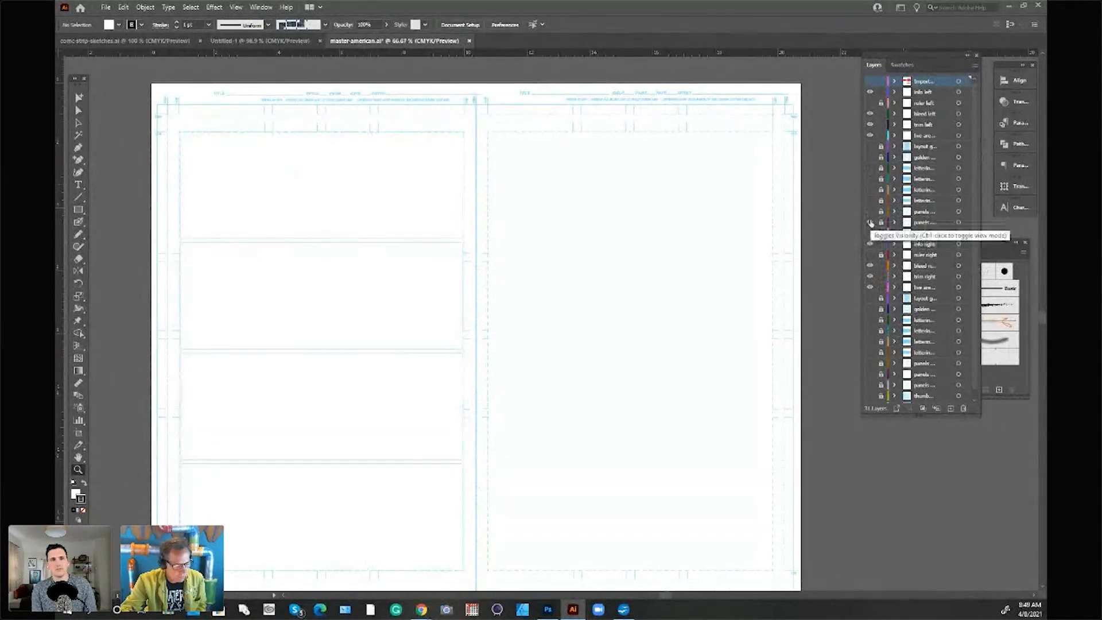
{"action": "left_click", "coordinate": [870, 222]}
{"action": "left_click", "coordinate": [870, 234]}
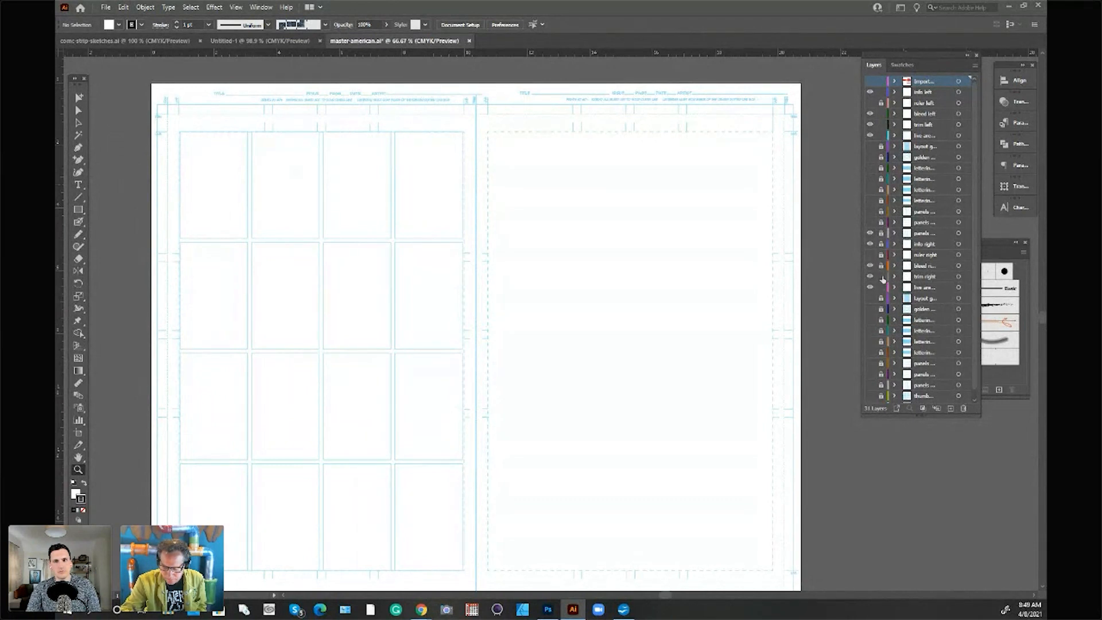
Step: Save the template as a new Illustrator file named master-american-copy with the default Illustrator options
{"action": "left_click", "coordinate": [106, 8]}
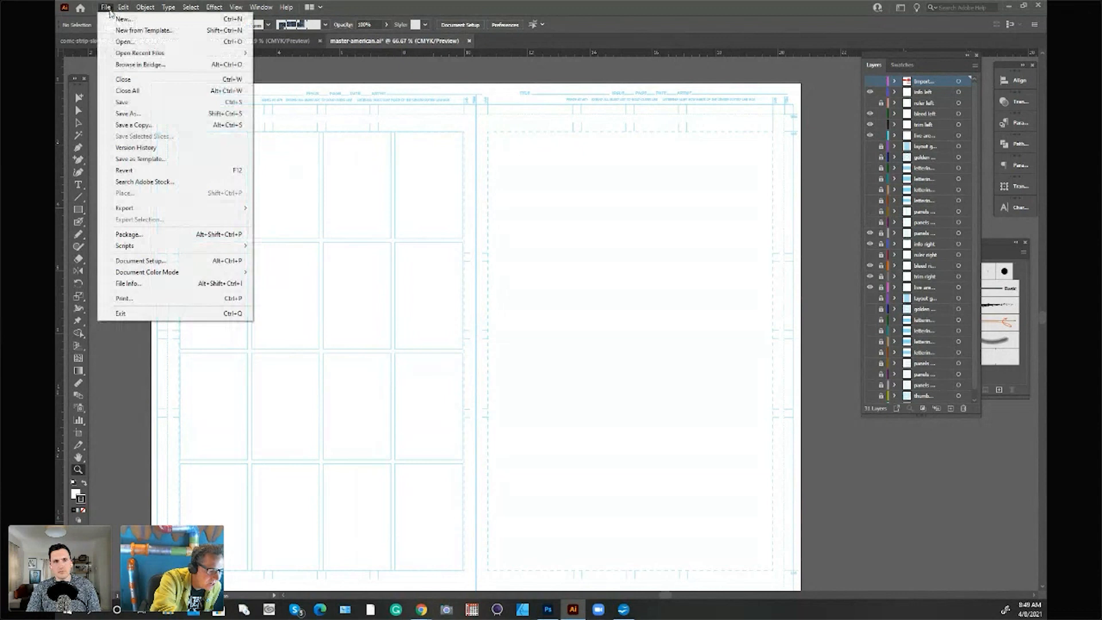
{"action": "left_click", "coordinate": [142, 114]}
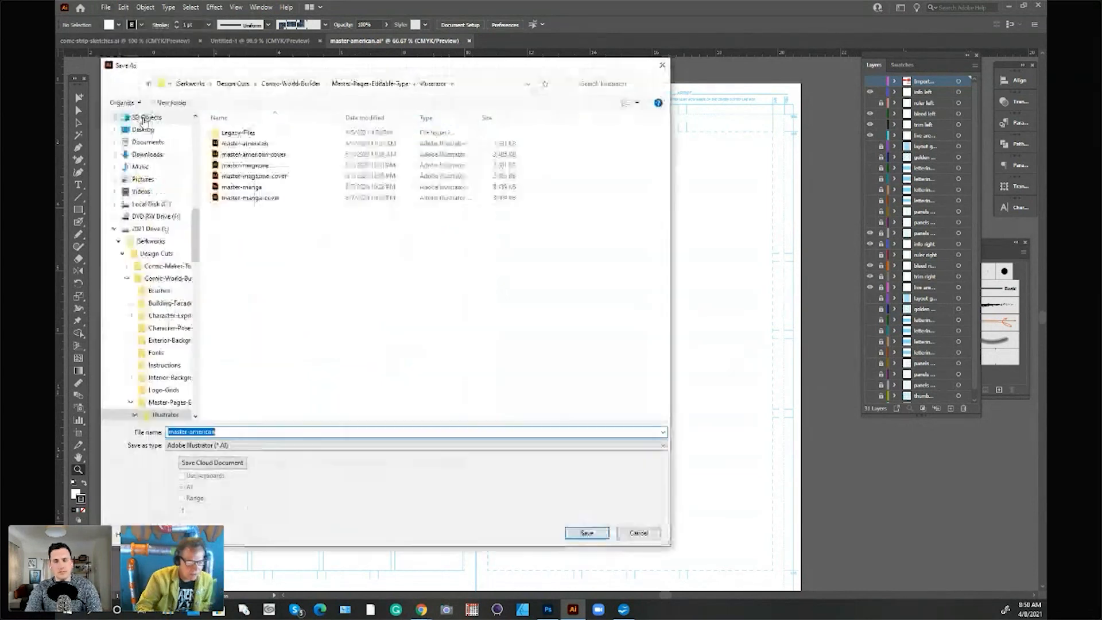
{"action": "left_click", "coordinate": [225, 431]}
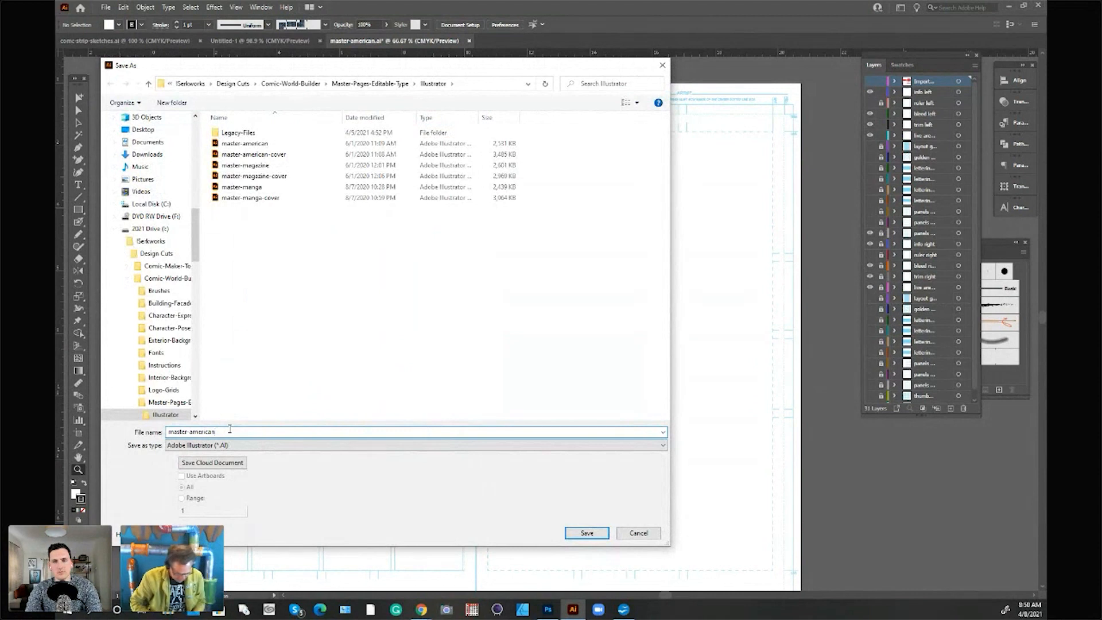
{"action": "type", "text": "-copy"}
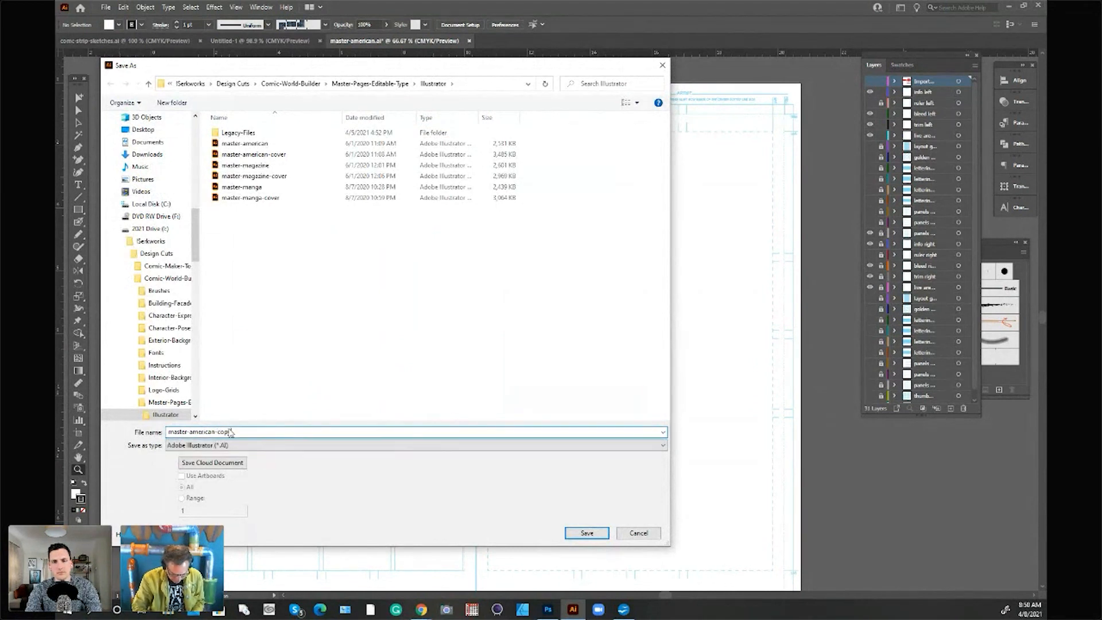
{"action": "left_click", "coordinate": [599, 537]}
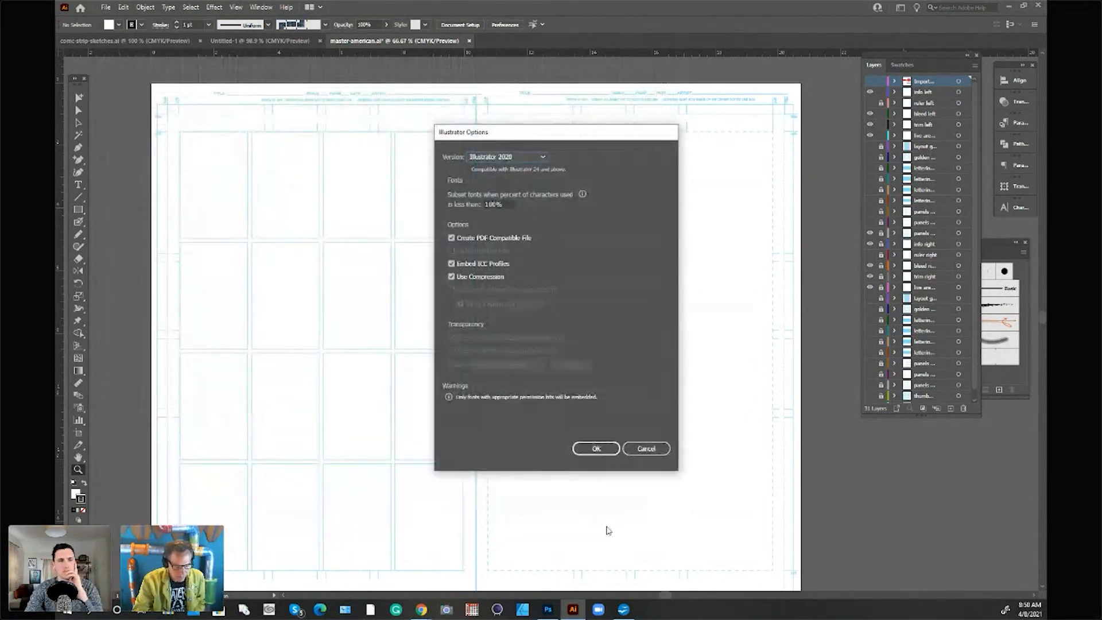
{"action": "left_click", "coordinate": [613, 451]}
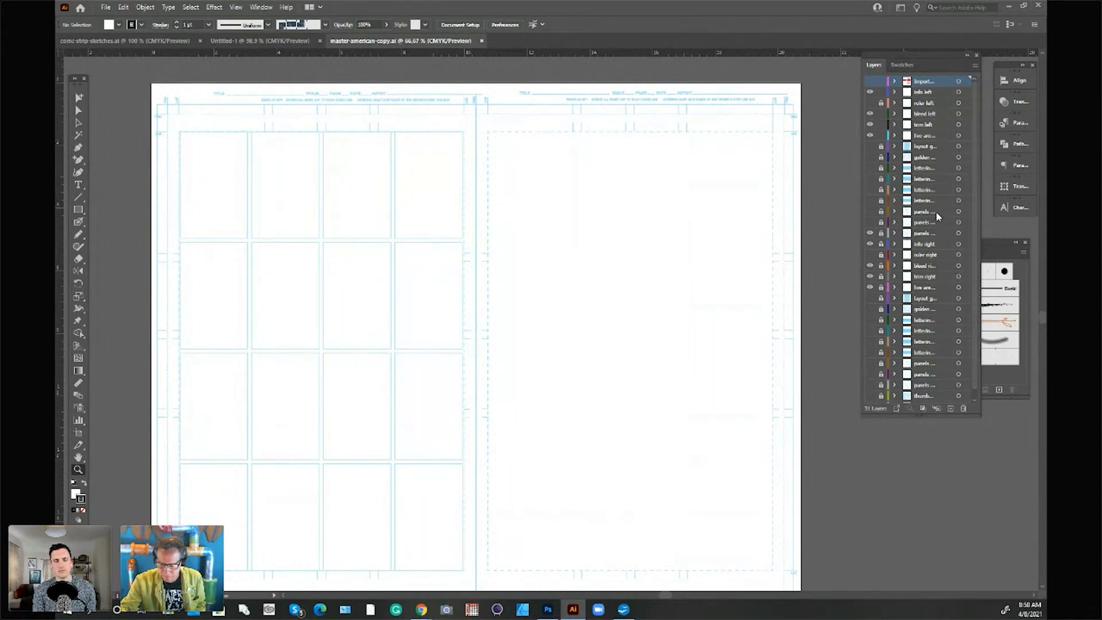
Step: Add a new layer with default options directly above the panels 3 left layer
{"action": "left_click", "coordinate": [930, 234]}
{"action": "left_click", "coordinate": [975, 65]}
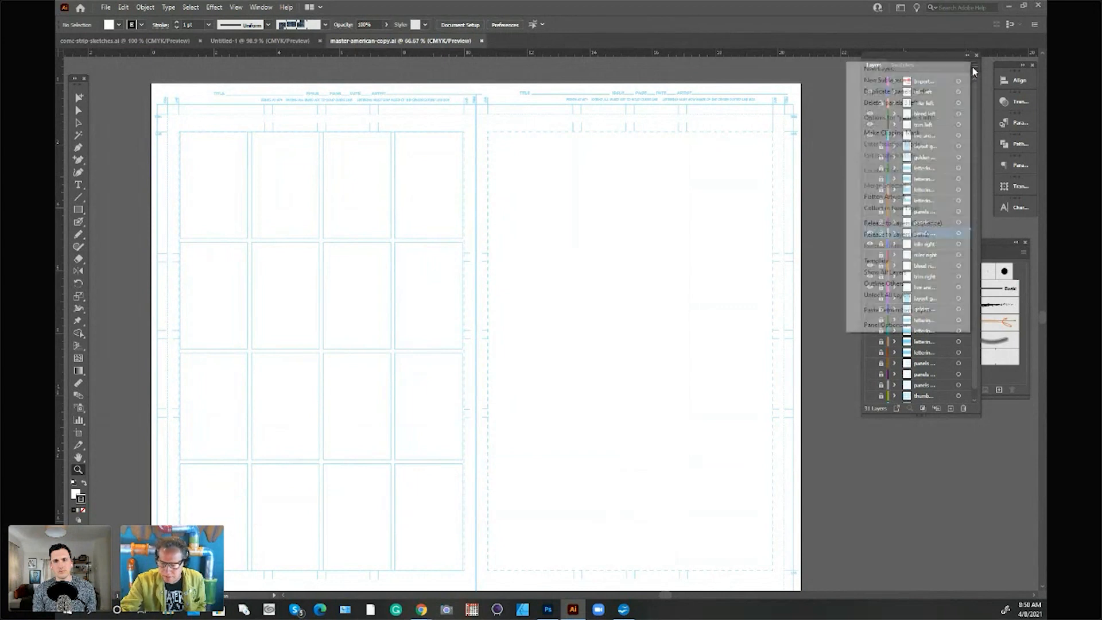
{"action": "left_click", "coordinate": [900, 70]}
{"action": "left_click", "coordinate": [550, 349]}
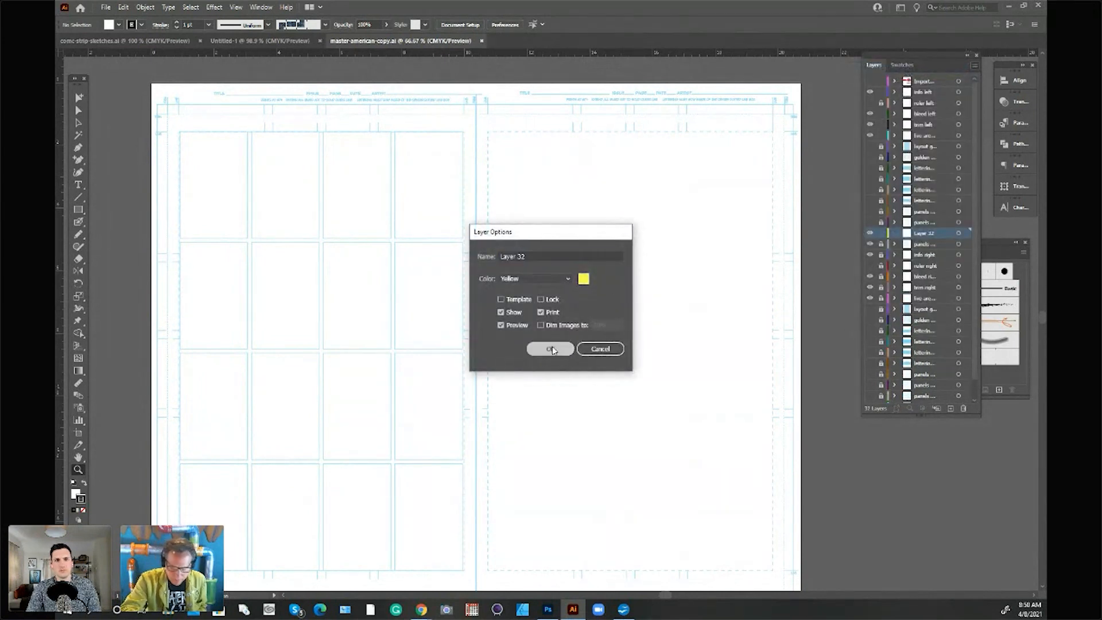
Step: Move the background layer from the end of the layer stack to directly beneath the panels 3 left layer
{"action": "scroll", "coordinate": [974, 251], "scroll_direction": "down", "scroll_amount": 1}
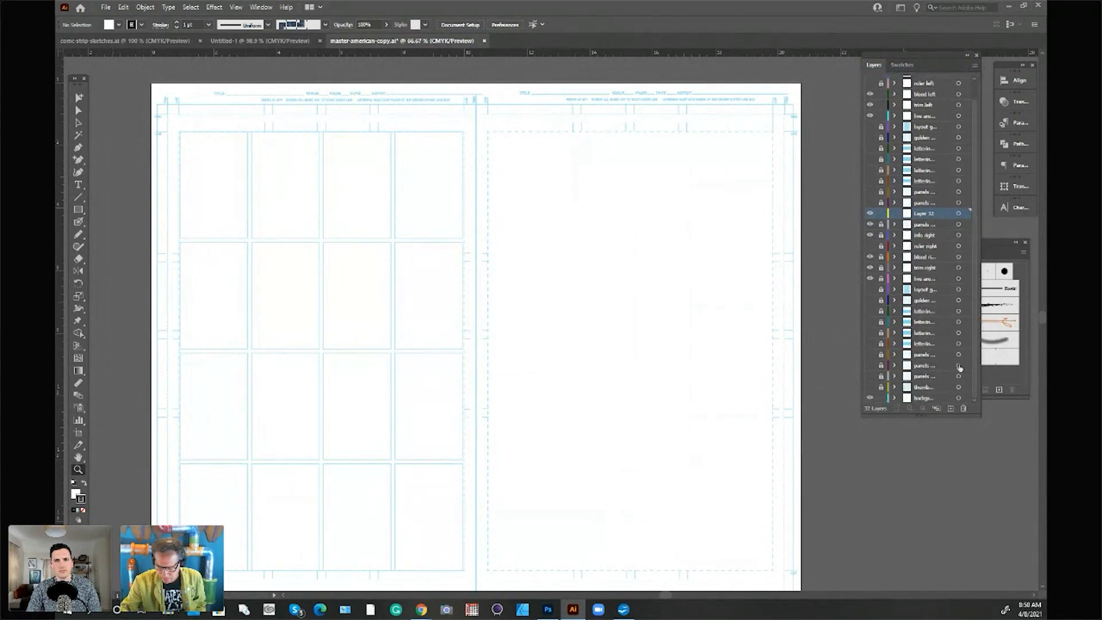
{"action": "left_click", "coordinate": [924, 397]}
{"action": "left_click_drag", "start_coordinate": [930, 238], "coordinate": [930, 233]}
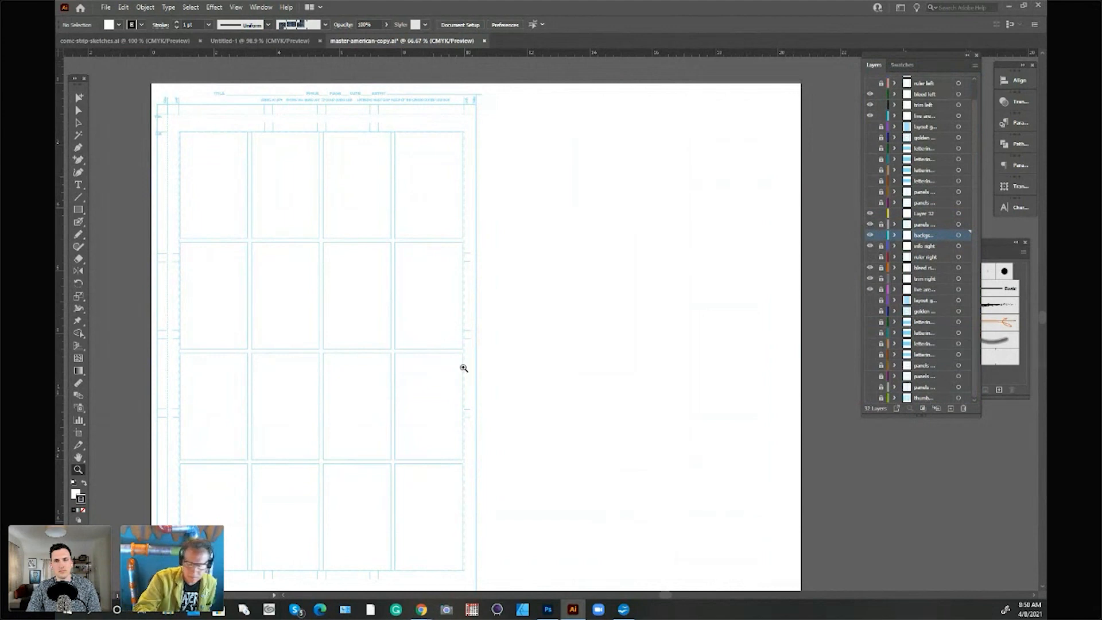
Step: Try the background layer above the panels 3 left layer with opacity set to 40%, and return it beneath the panels
{"action": "left_click_drag", "start_coordinate": [941, 239], "coordinate": [934, 224]}
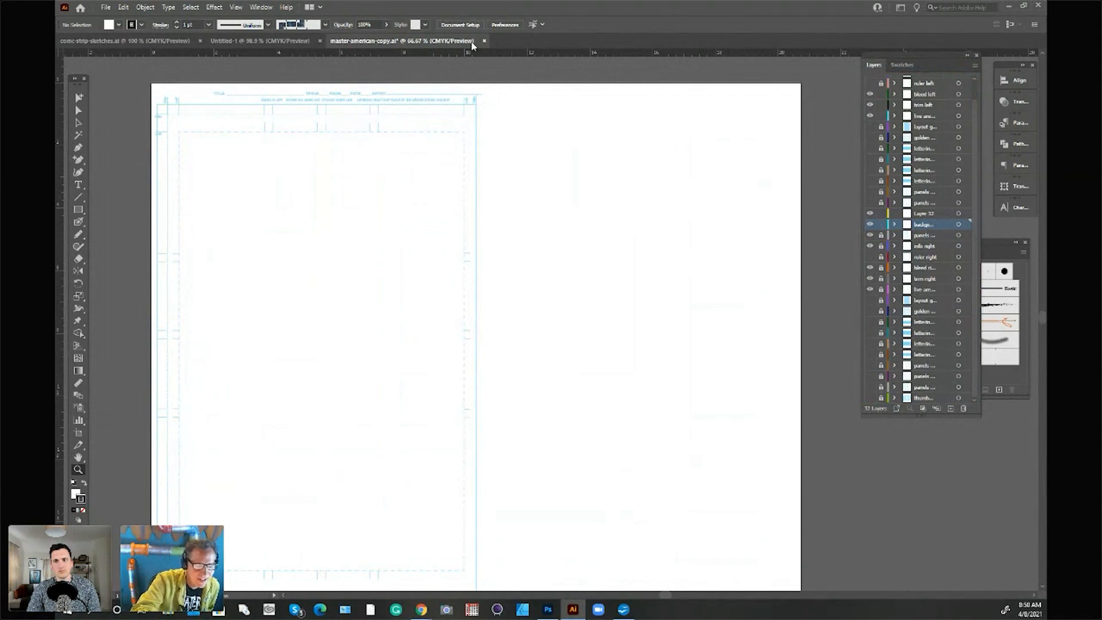
{"action": "left_click", "coordinate": [386, 25]}
{"action": "left_click_drag", "start_coordinate": [385, 38], "coordinate": [361, 38]}
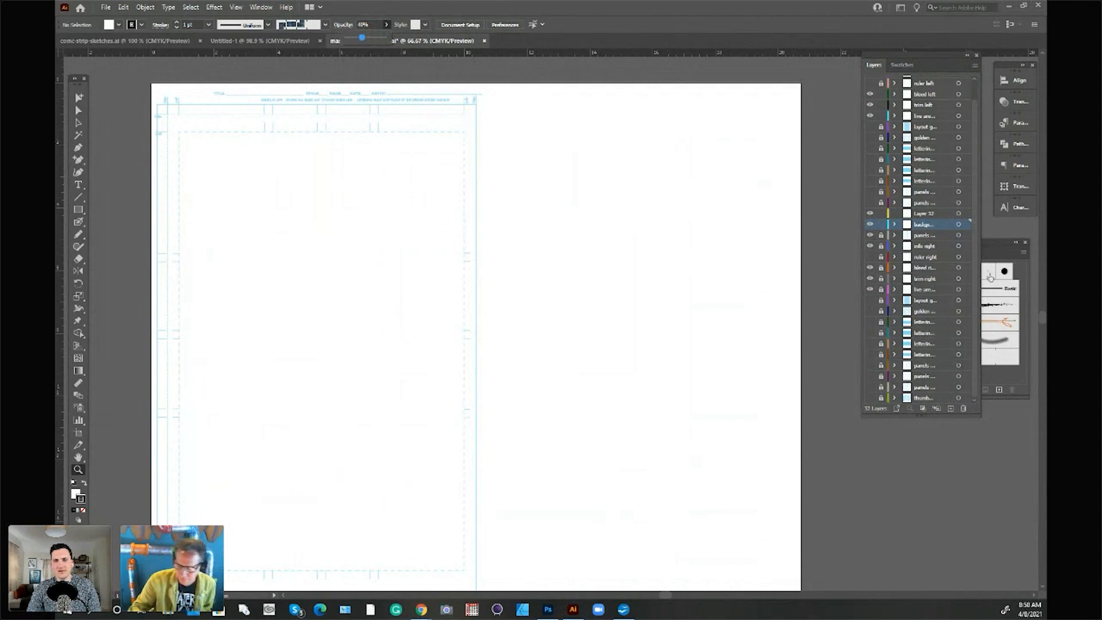
{"action": "left_click_drag", "start_coordinate": [941, 226], "coordinate": [942, 240]}
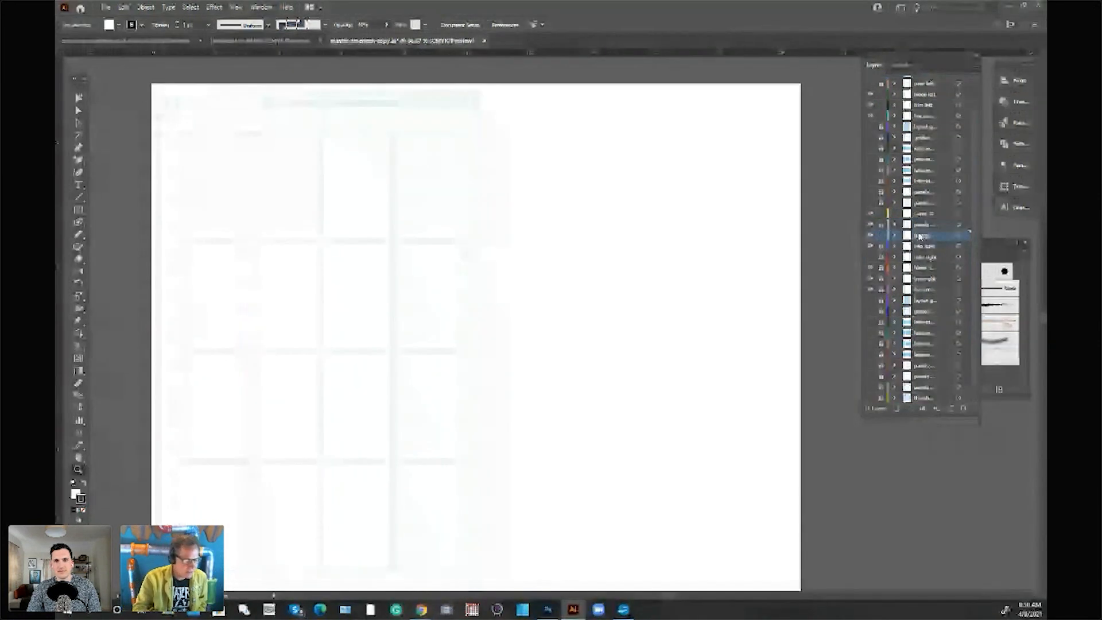
Step: Draw a rectangle on Layer 32 over the first guide panel in the page's top row
{"action": "left_click", "coordinate": [79, 469]}
{"action": "left_click", "coordinate": [310, 200]}
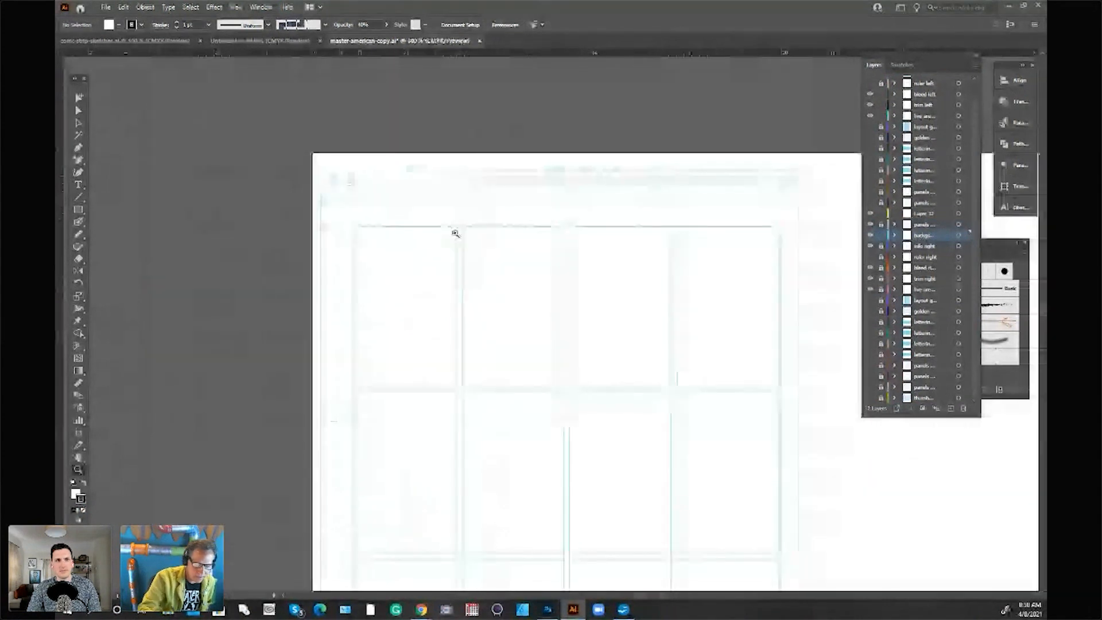
{"action": "left_click", "coordinate": [580, 274]}
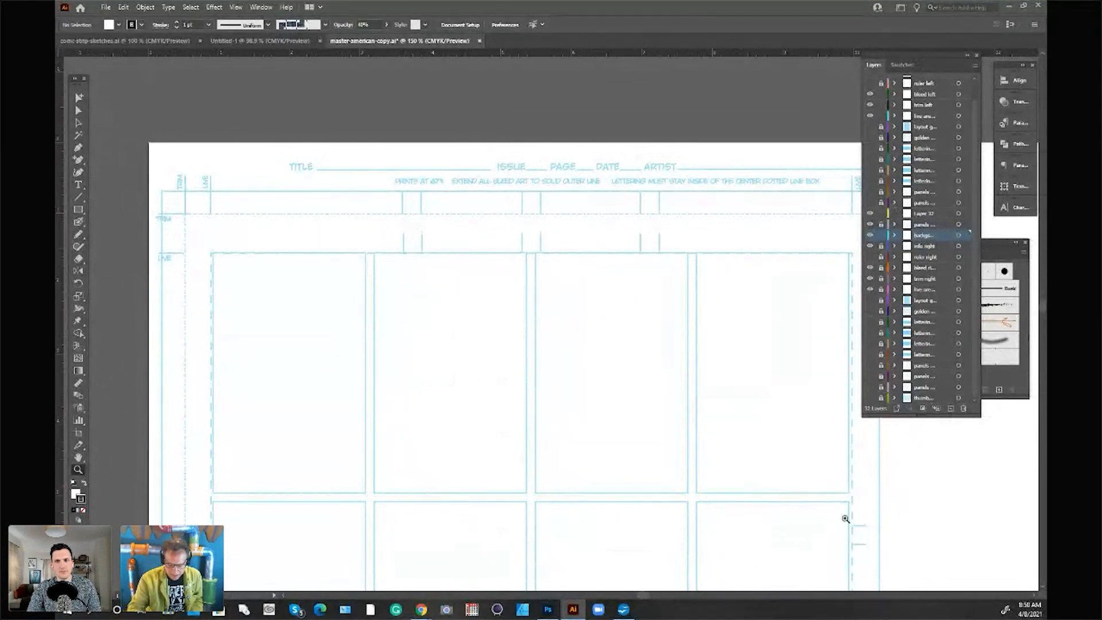
{"action": "left_click_drag", "start_coordinate": [649, 595], "coordinate": [654, 595]}
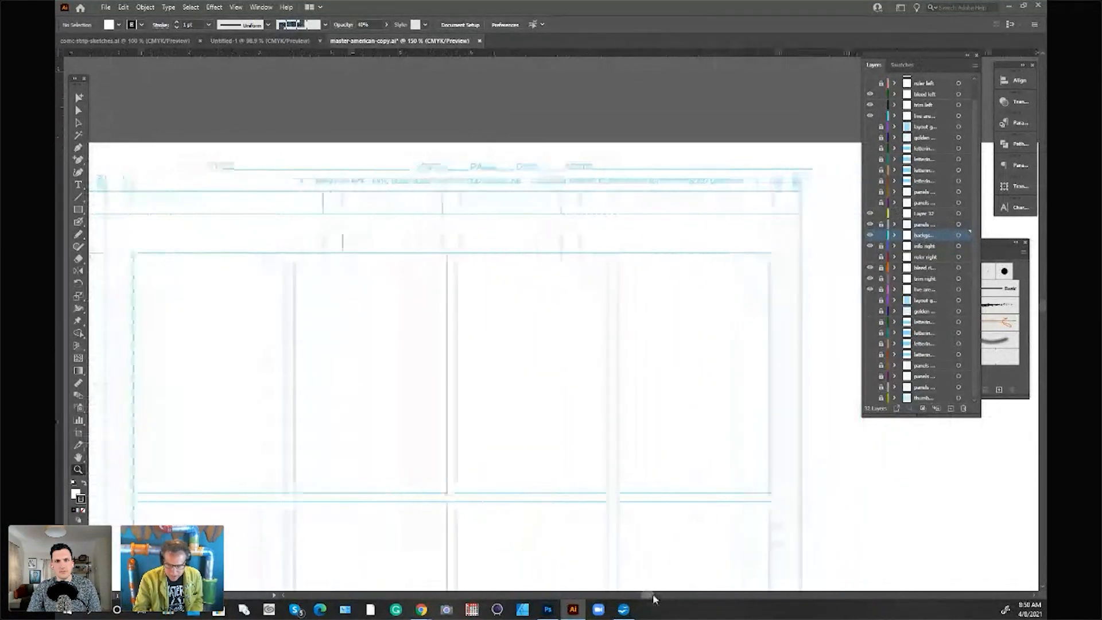
{"action": "left_click", "coordinate": [926, 214]}
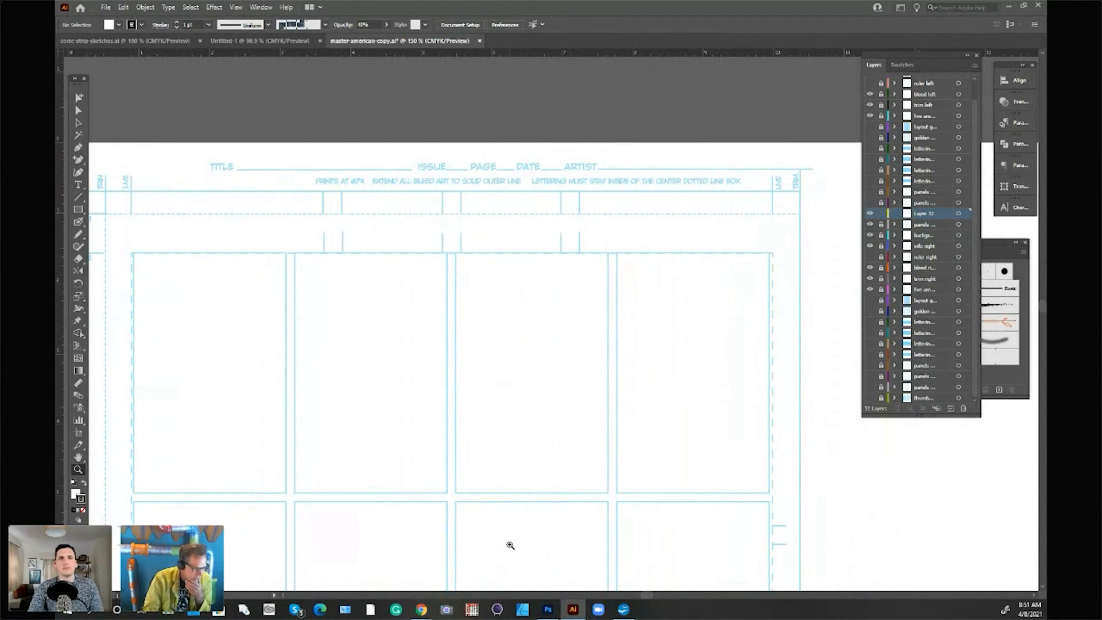
{"action": "left_click", "coordinate": [85, 214]}
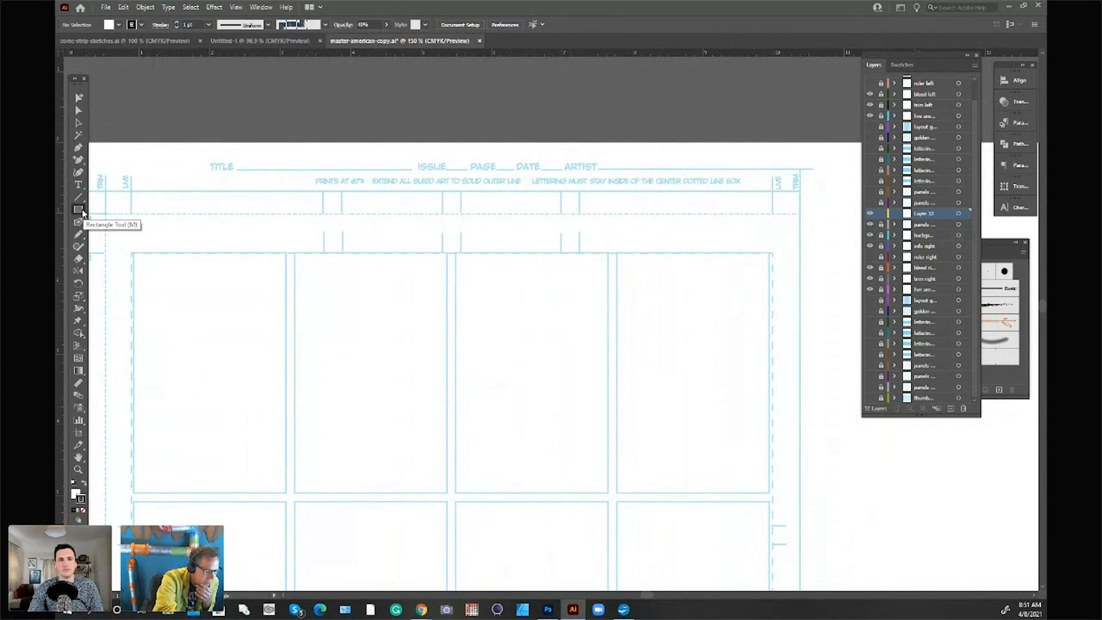
{"action": "mouse_move", "coordinate": [133, 253]}
{"action": "left_mouse_down"}
{"action": "mouse_move", "coordinate": [287, 454]}
{"action": "mouse_move", "coordinate": [285, 494]}
{"action": "left_mouse_up"}
Step: Set the new panel rectangle's fill to none and deselect it
{"action": "left_click", "coordinate": [81, 501]}
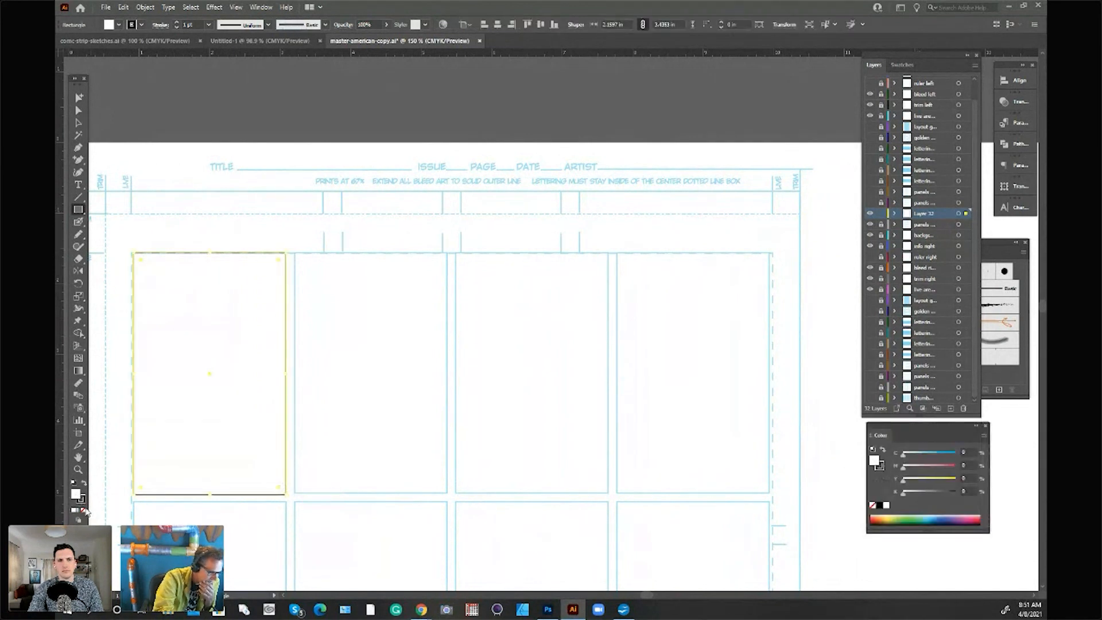
{"action": "left_click", "coordinate": [84, 511]}
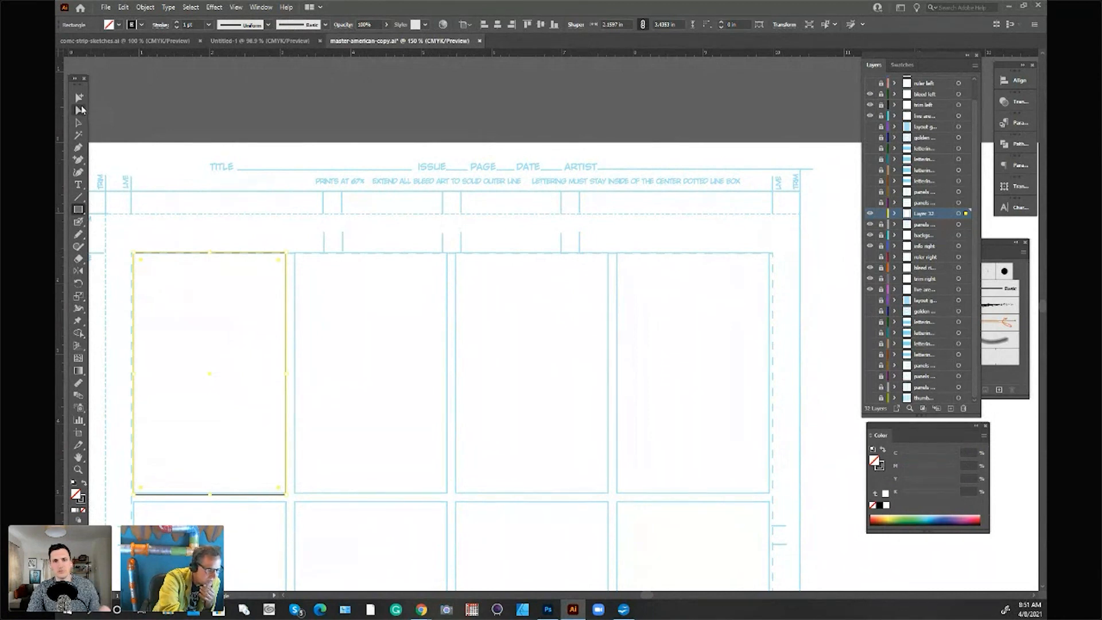
{"action": "left_click", "coordinate": [86, 110]}
{"action": "left_click", "coordinate": [116, 118]}
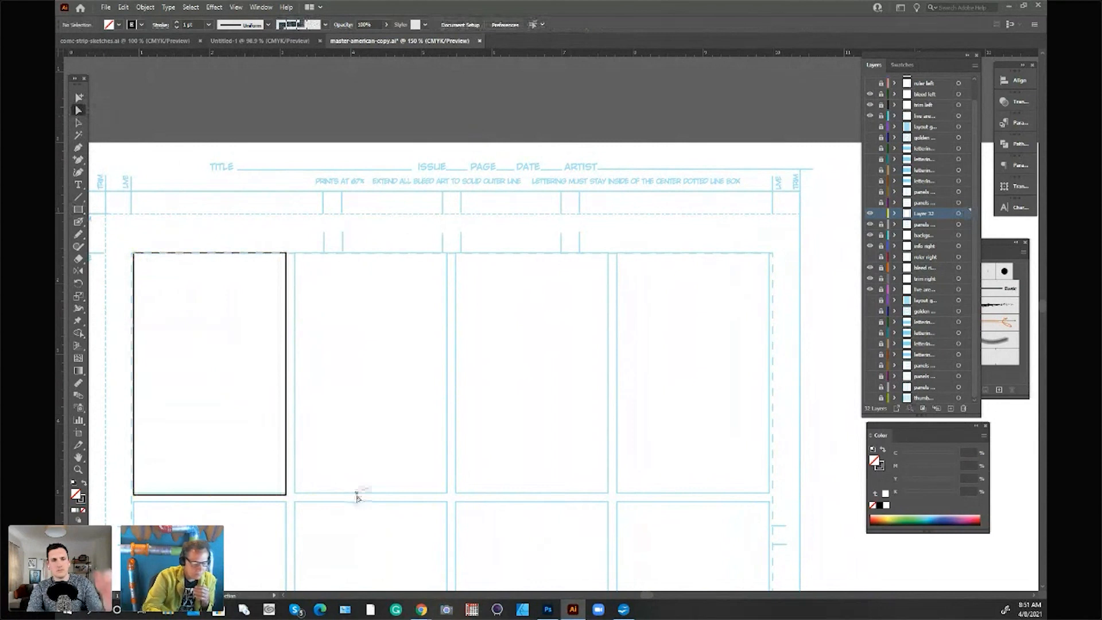
Step: Move Layer 32 up one position in the layer stack and hide the bleed, trim and live area guide layers for the left page
{"action": "left_click_drag", "start_coordinate": [929, 213], "coordinate": [937, 204]}
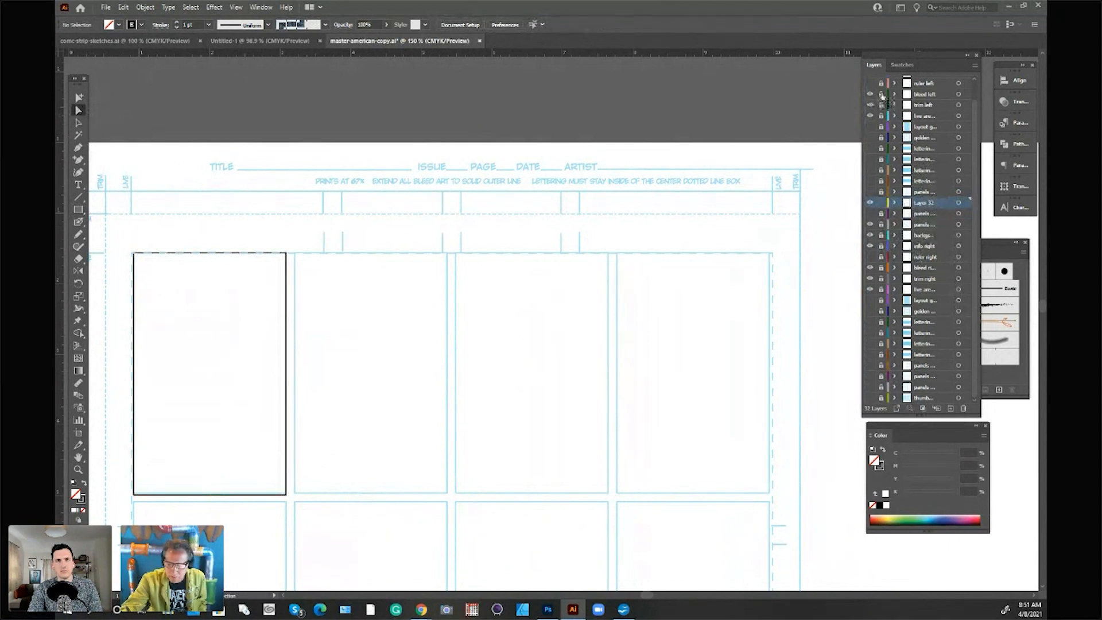
{"action": "left_click_drag", "start_coordinate": [871, 94], "coordinate": [870, 116]}
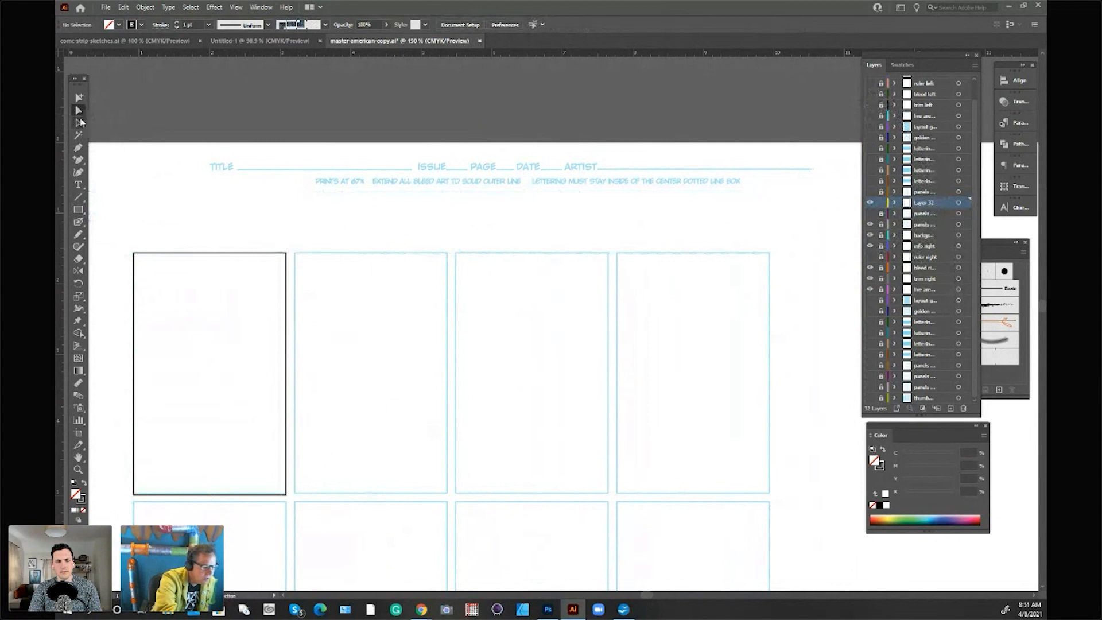
Step: Widen the first panel rectangle to span the first two guide panels of the top row, including the gutter between them
{"action": "left_click", "coordinate": [78, 122]}
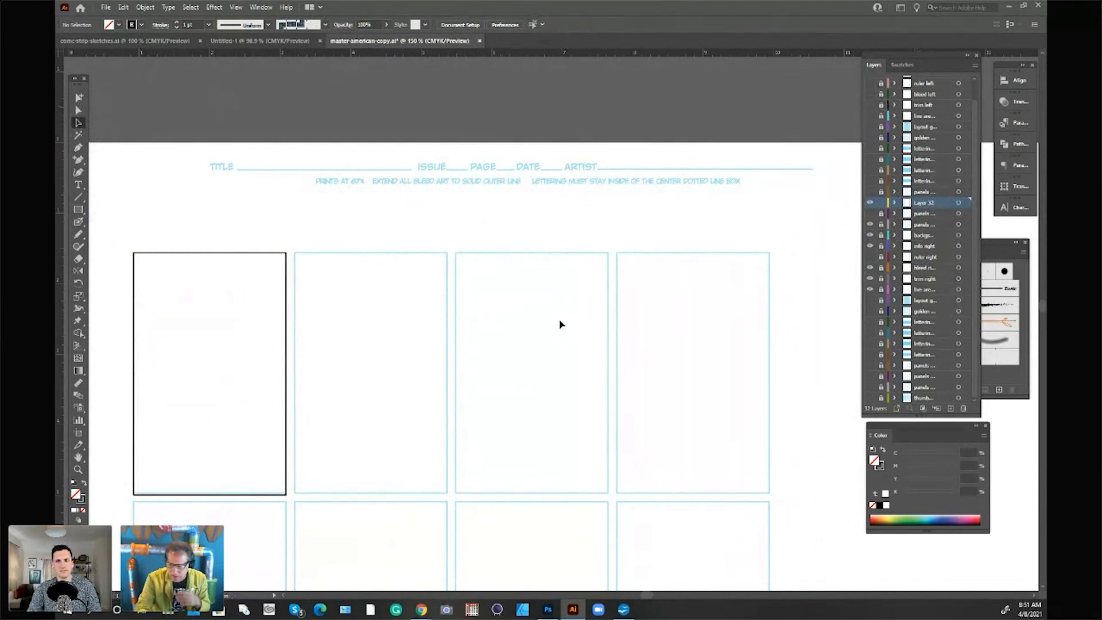
{"action": "scroll", "coordinate": [1037, 310], "scroll_direction": "down", "scroll_amount": 1}
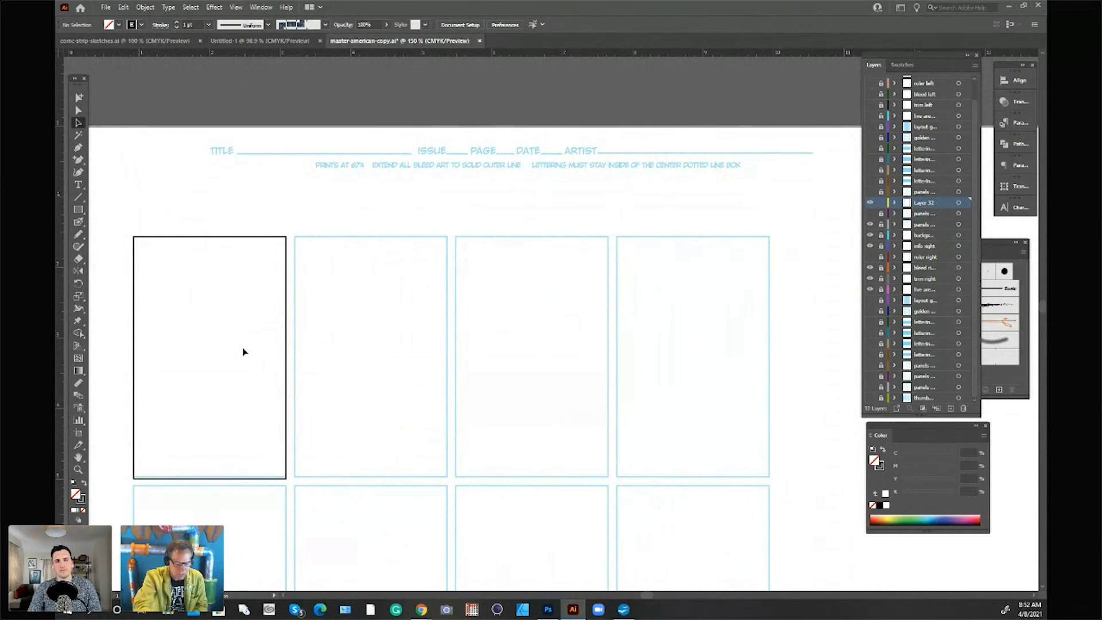
{"action": "mouse_move", "coordinate": [1042, 314]}
{"action": "left_mouse_down"}
{"action": "mouse_move", "coordinate": [1041, 339]}
{"action": "mouse_move", "coordinate": [1041, 294]}
{"action": "mouse_move", "coordinate": [1037, 314]}
{"action": "left_mouse_up"}
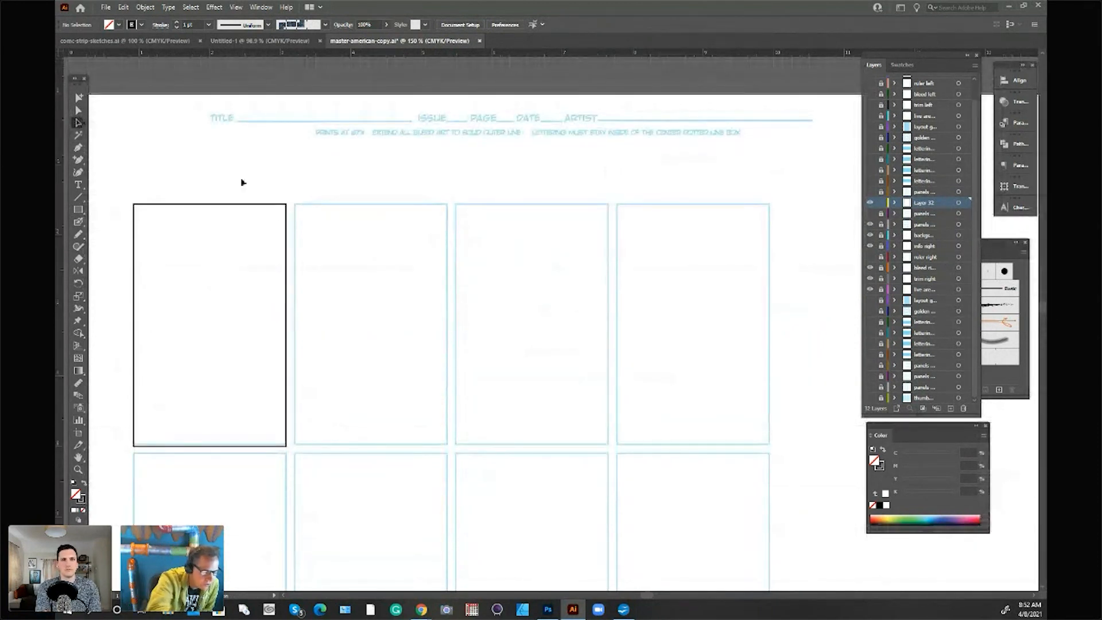
{"action": "left_click", "coordinate": [287, 321]}
{"action": "left_click_drag", "start_coordinate": [287, 324], "coordinate": [446, 325]}
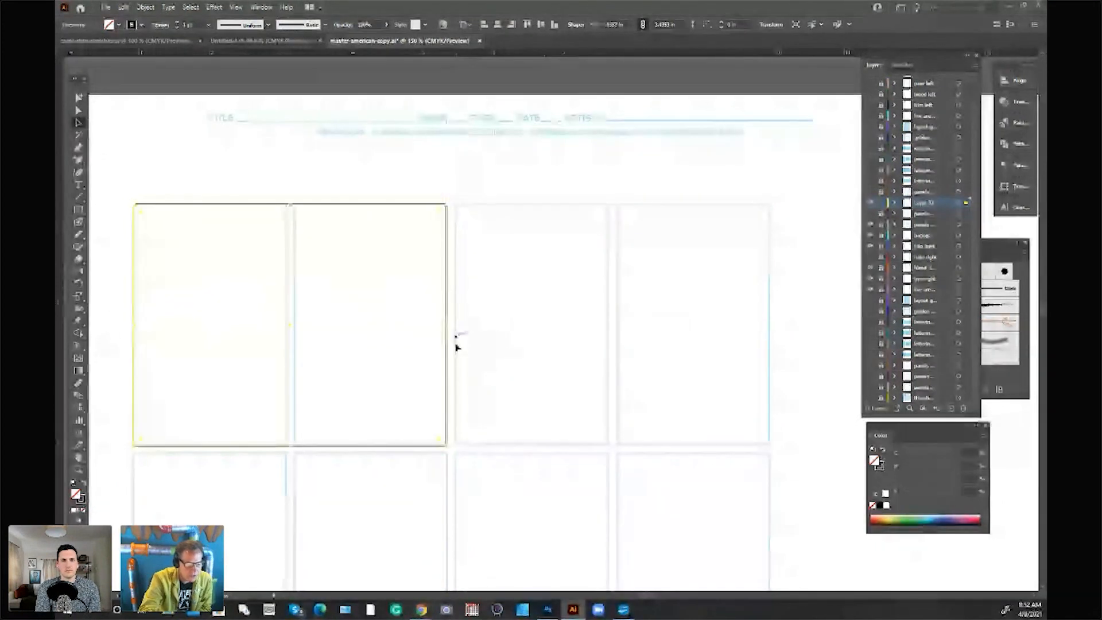
{"action": "left_click", "coordinate": [162, 143]}
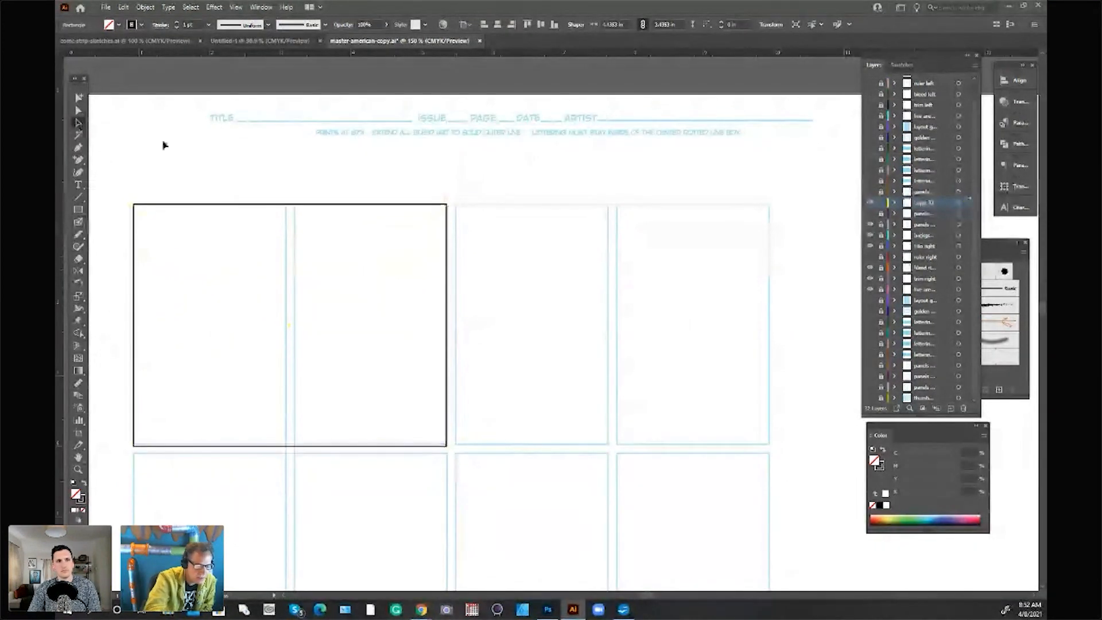
Step: Draw separate rectangles over the third and fourth guide panels in the top row
{"action": "left_click", "coordinate": [79, 210]}
{"action": "left_click_drag", "start_coordinate": [455, 202], "coordinate": [608, 441]}
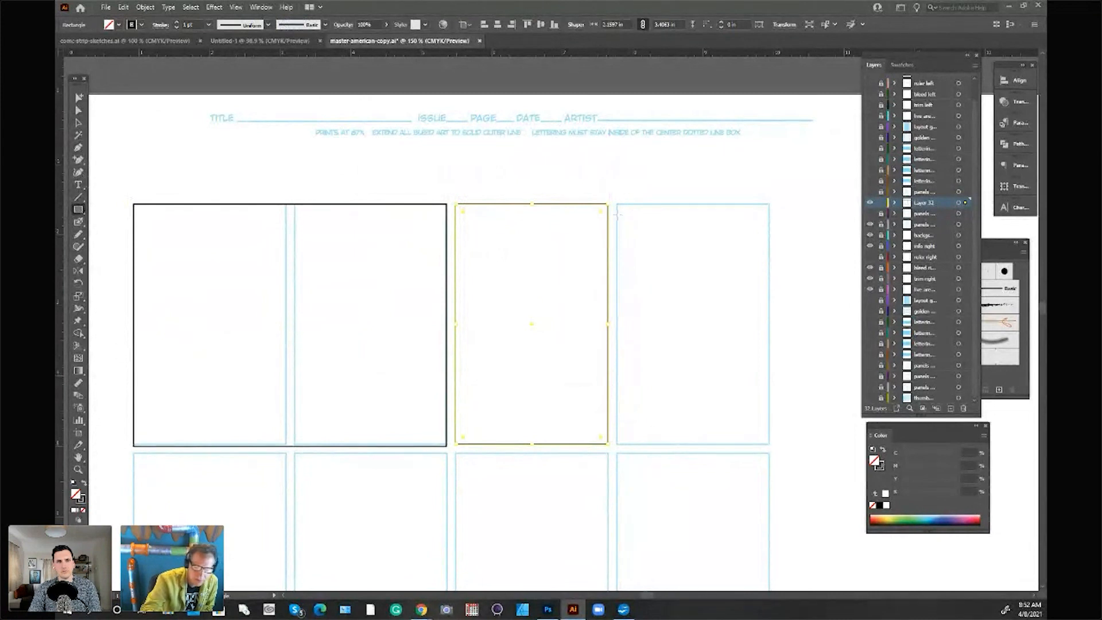
{"action": "left_click_drag", "start_coordinate": [616, 203], "coordinate": [769, 443]}
{"action": "left_click", "coordinate": [79, 122]}
{"action": "left_click", "coordinate": [187, 146]}
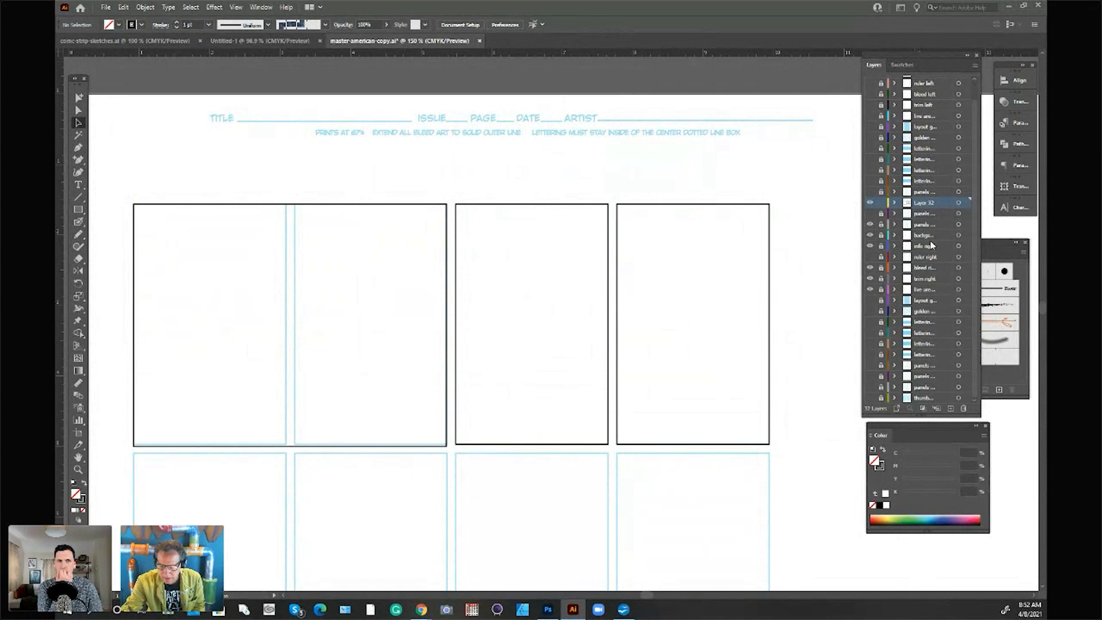
Step: Move the background layer directly beneath Layer 32, slightly reduce its rectangle's opacity to show the guide faintly, and lock the layer
{"action": "left_click_drag", "start_coordinate": [933, 236], "coordinate": [936, 212]}
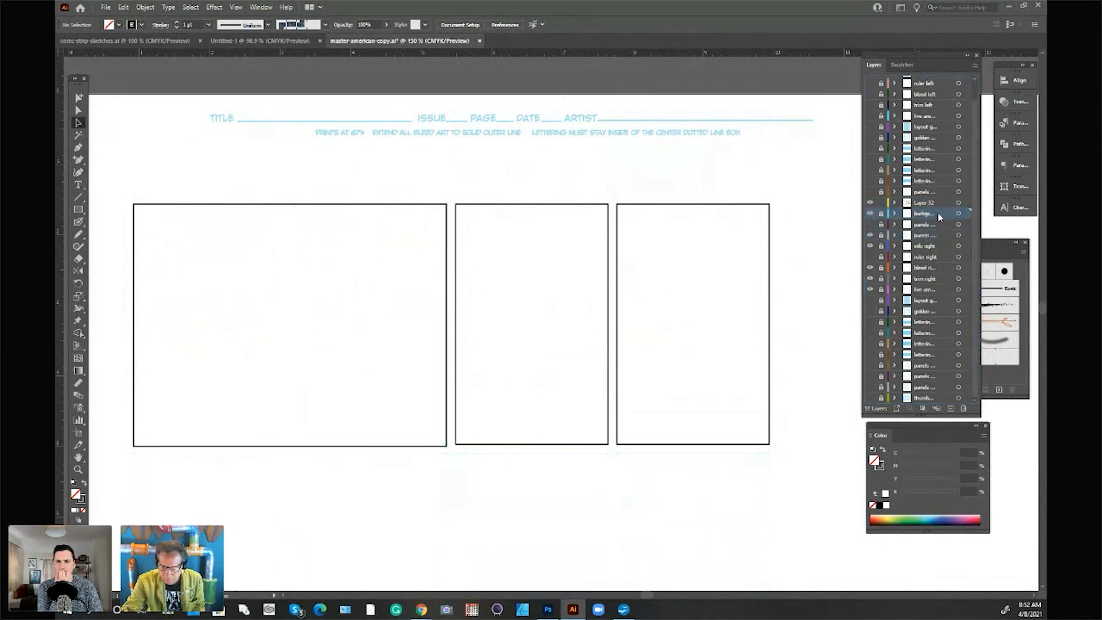
{"action": "left_click", "coordinate": [849, 224]}
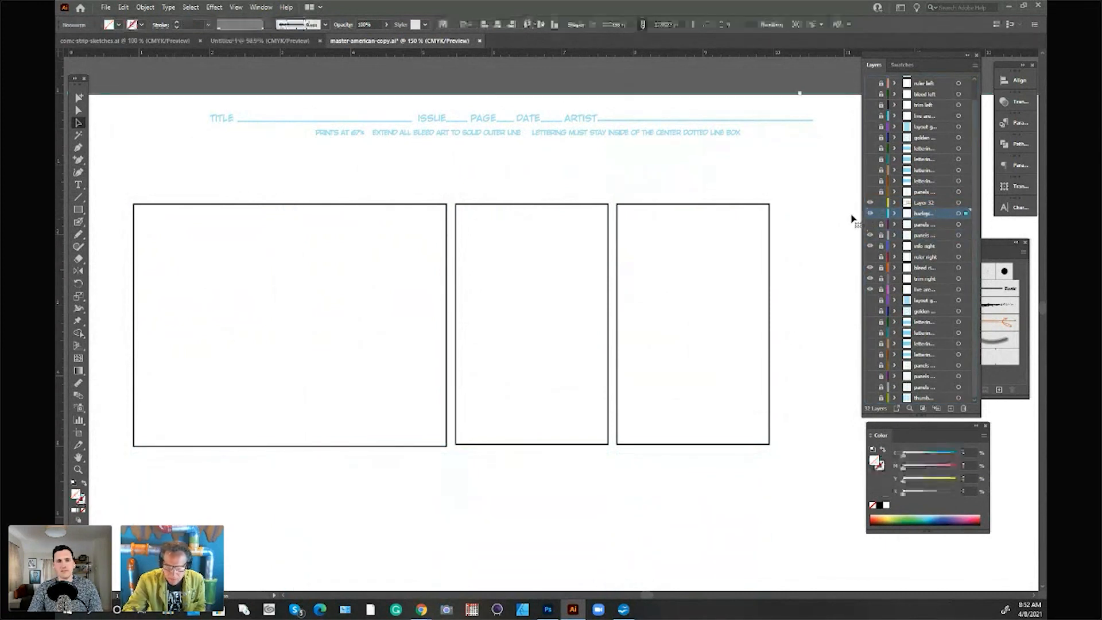
{"action": "left_click", "coordinate": [388, 26]}
{"action": "mouse_move", "coordinate": [387, 39]}
{"action": "left_mouse_down"}
{"action": "mouse_move", "coordinate": [365, 39]}
{"action": "mouse_move", "coordinate": [386, 43]}
{"action": "left_mouse_up"}
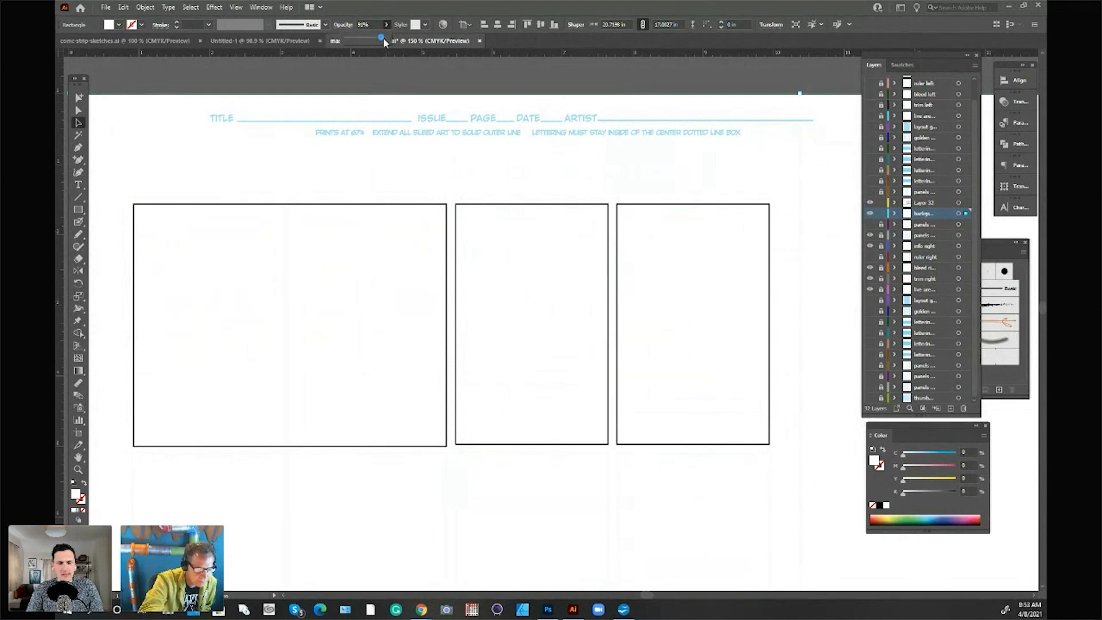
{"action": "left_click", "coordinate": [839, 78]}
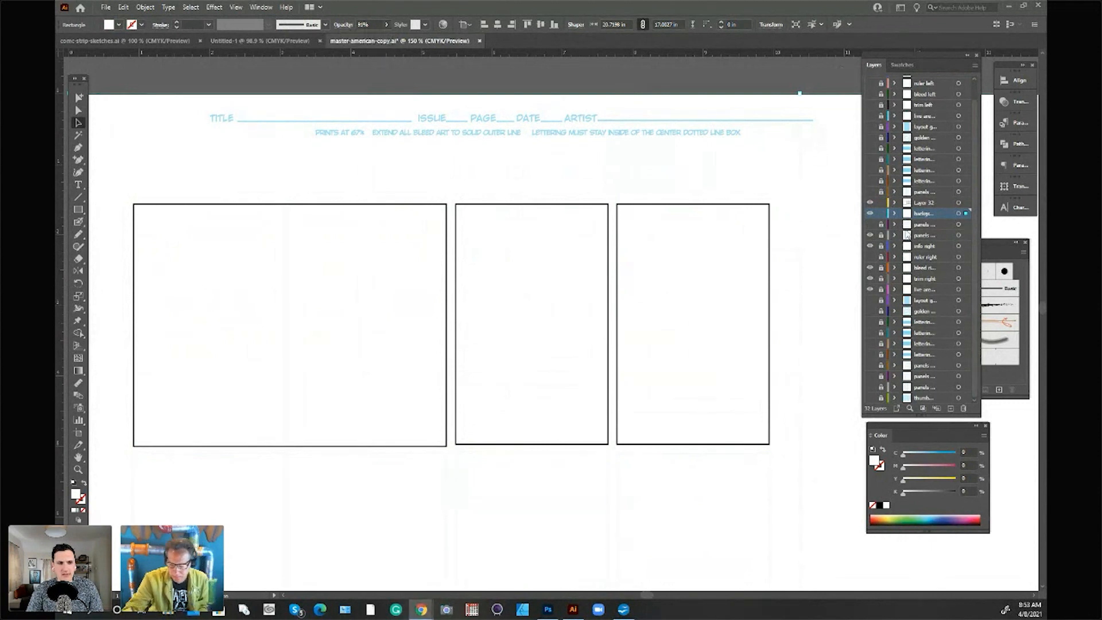
{"action": "left_click", "coordinate": [881, 214]}
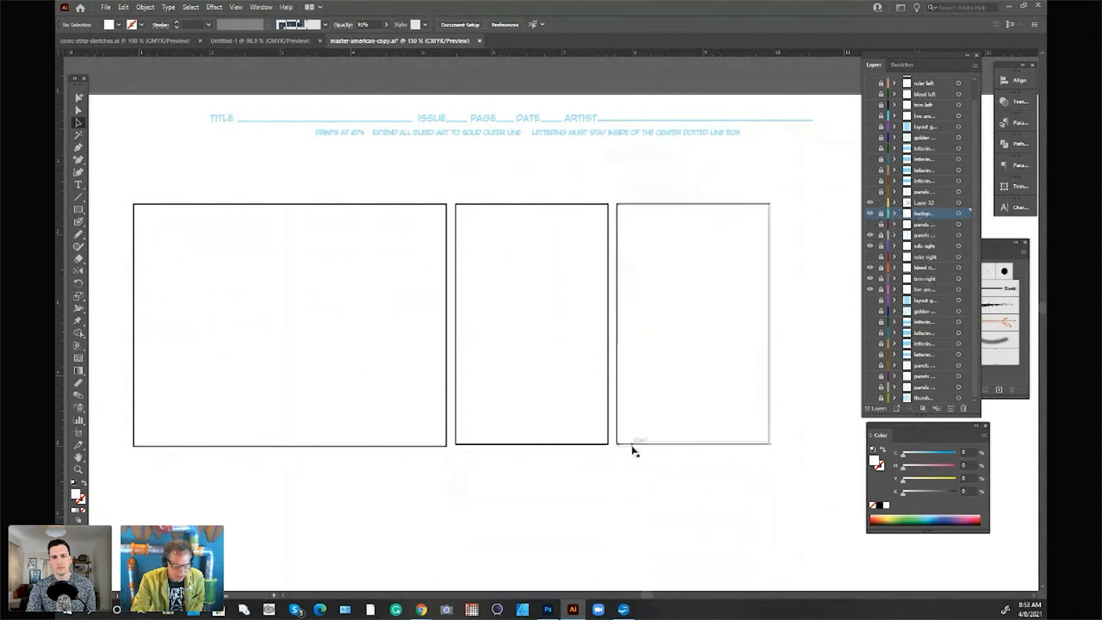
Step: Extend the middle panel's bottom edge to line up with the bottom of the wide first panel
{"action": "left_click", "coordinate": [558, 444]}
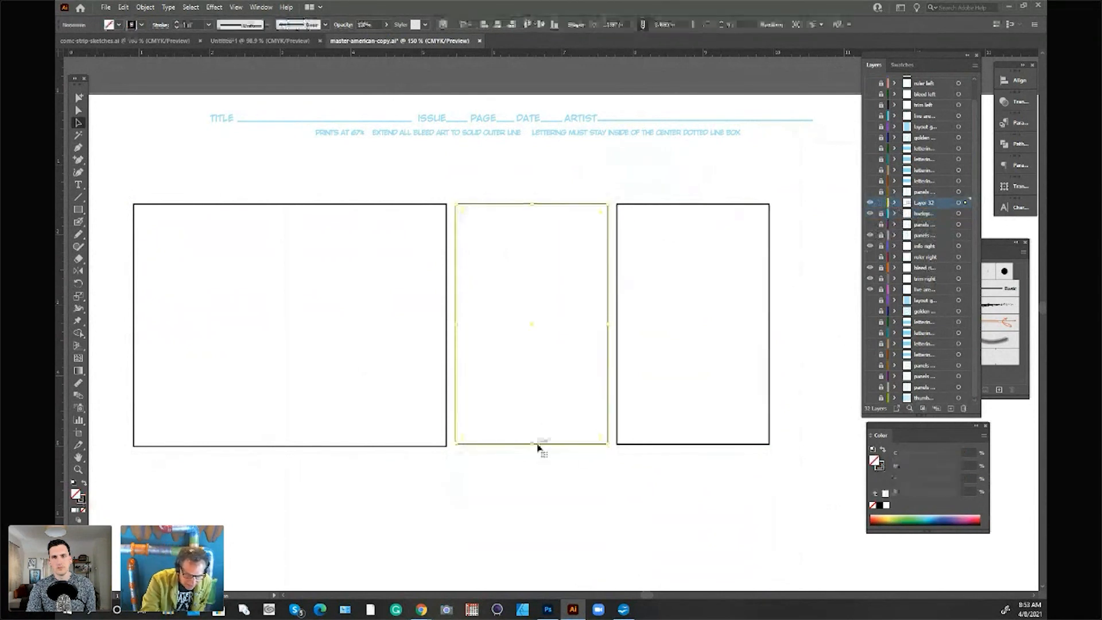
{"action": "mouse_move", "coordinate": [533, 444]}
{"action": "left_mouse_down"}
{"action": "mouse_move", "coordinate": [531, 455]}
{"action": "mouse_move", "coordinate": [533, 446]}
{"action": "left_mouse_up"}
{"action": "left_click", "coordinate": [804, 329]}
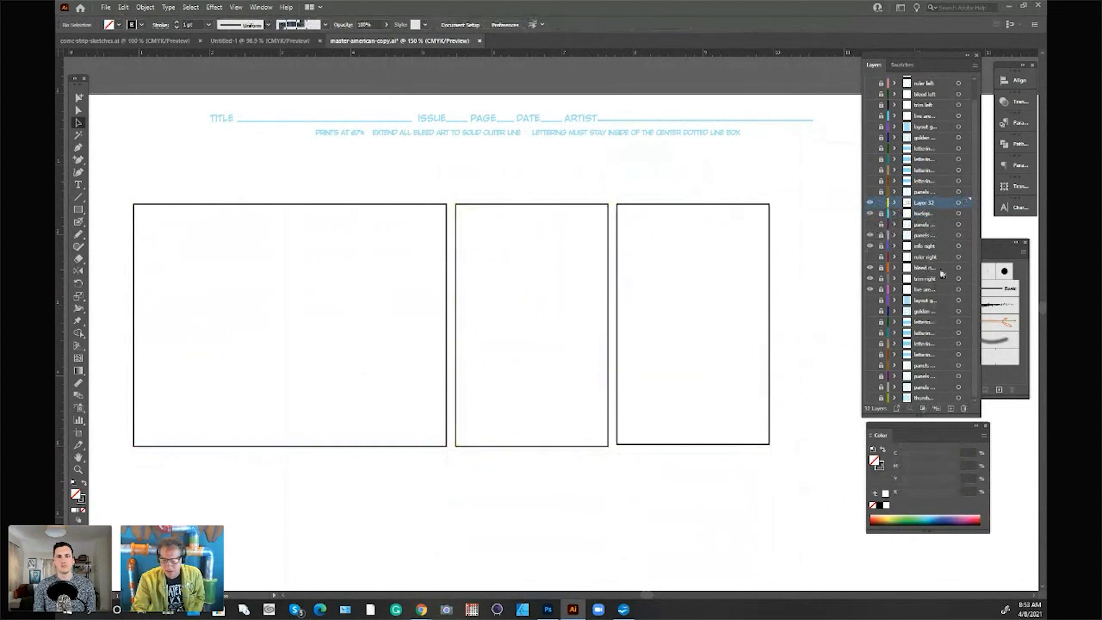
Step: Add a new layer with default options directly above Layer 32
{"action": "left_click", "coordinate": [974, 65]}
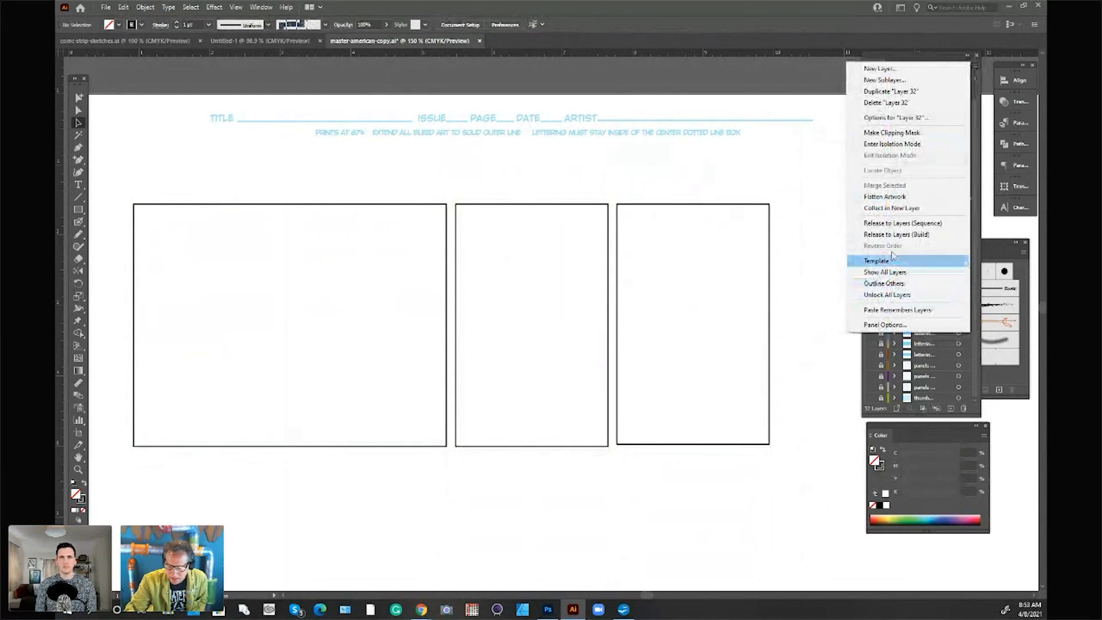
{"action": "left_click", "coordinate": [892, 79]}
{"action": "left_click", "coordinate": [567, 351]}
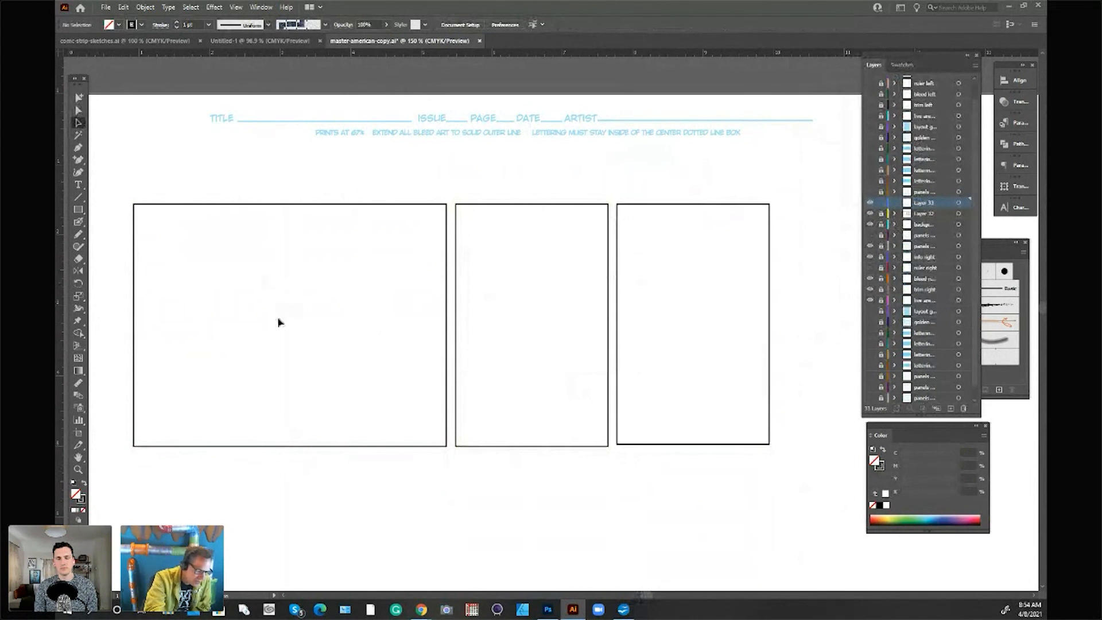
{"action": "left_click_drag", "start_coordinate": [652, 598], "coordinate": [643, 596]}
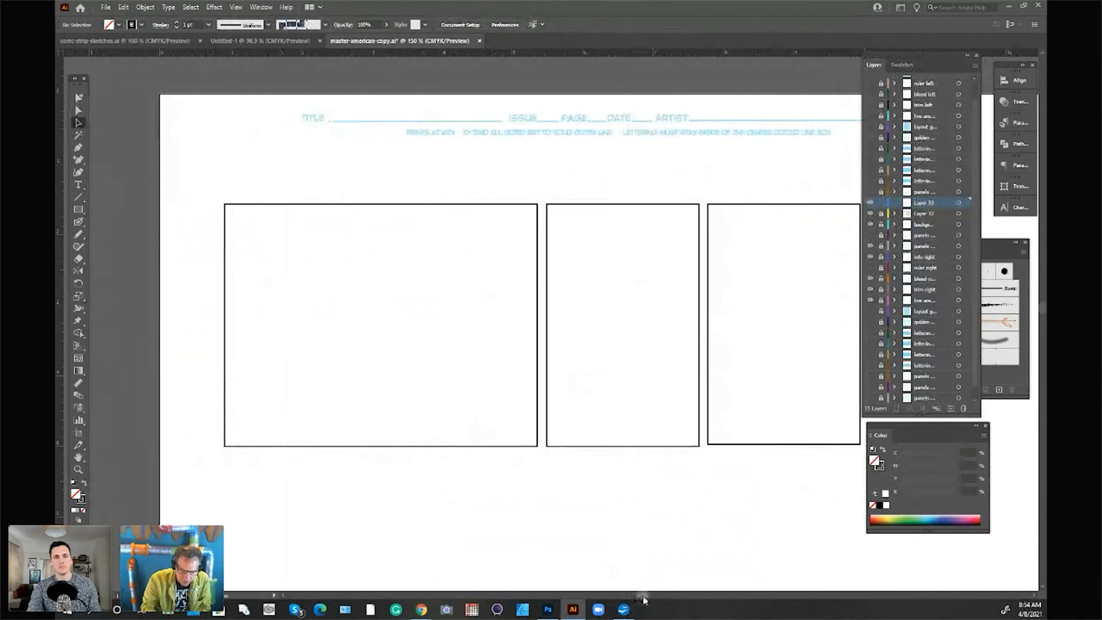
{"action": "left_click_drag", "start_coordinate": [643, 600], "coordinate": [647, 598]}
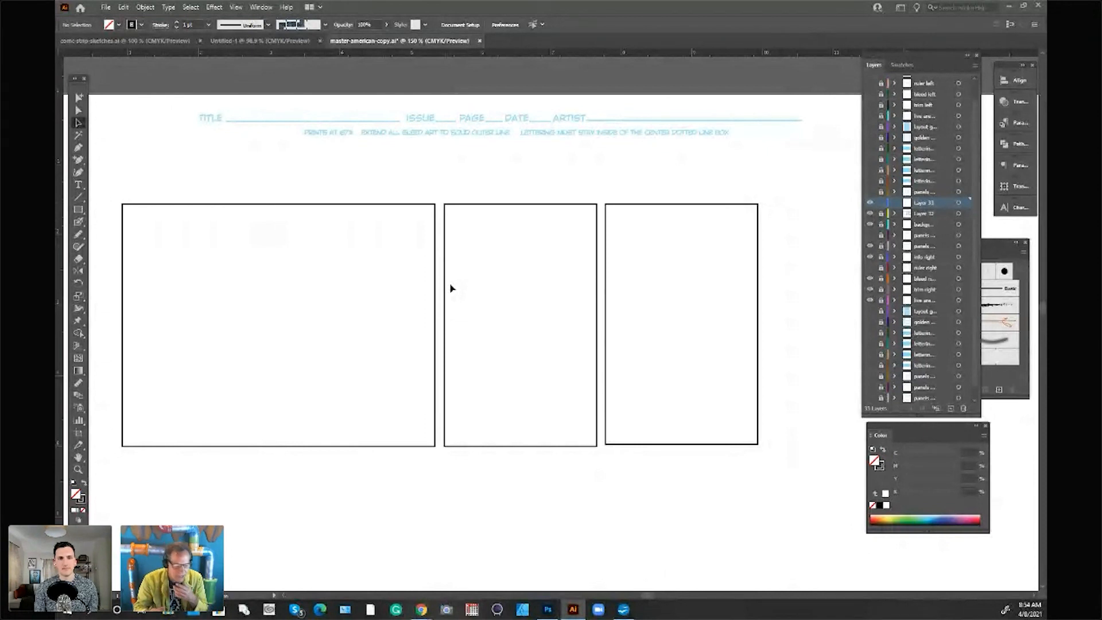
{"action": "left_click_drag", "start_coordinate": [649, 595], "coordinate": [646, 591]}
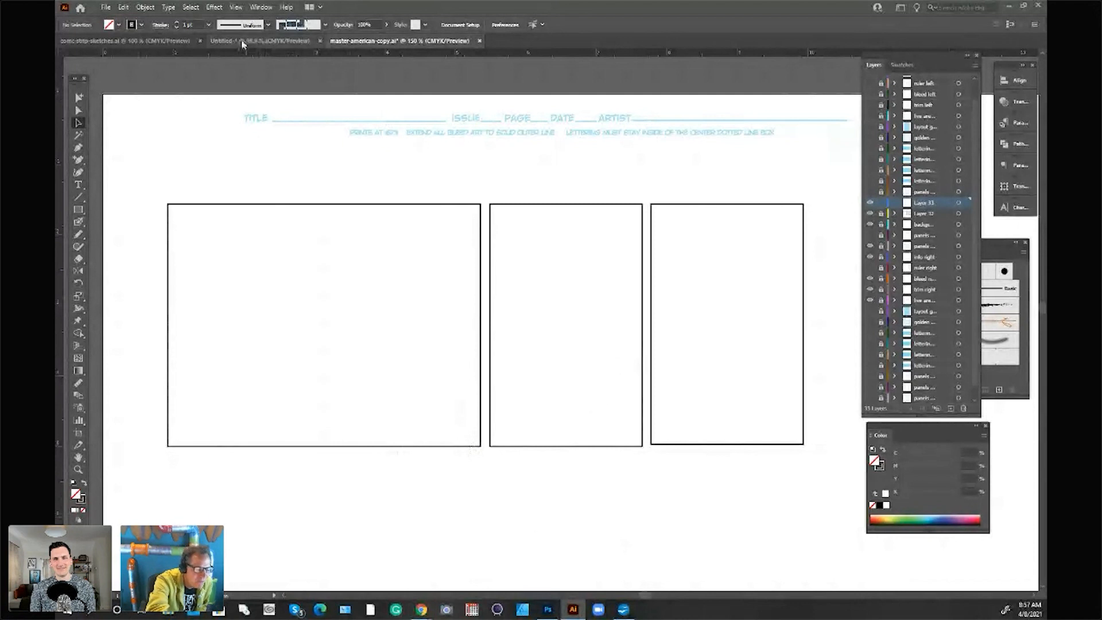
Step: Choose the brush tool for freehand sketching and set the stroke color to a pale cyan
{"action": "left_click", "coordinate": [80, 223]}
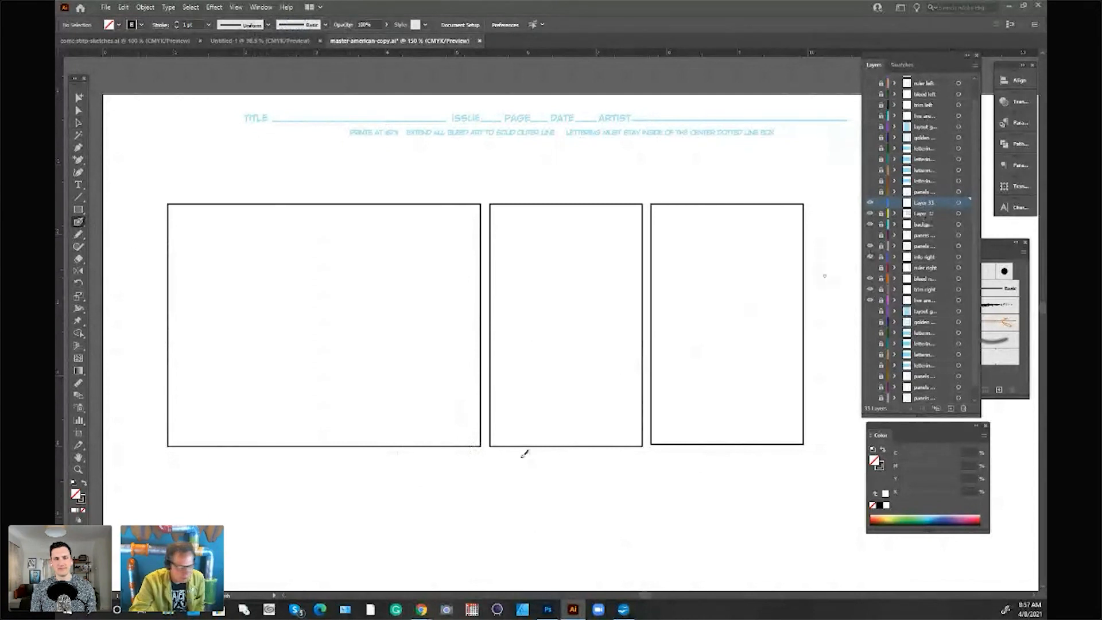
{"action": "double_click", "coordinate": [83, 500]}
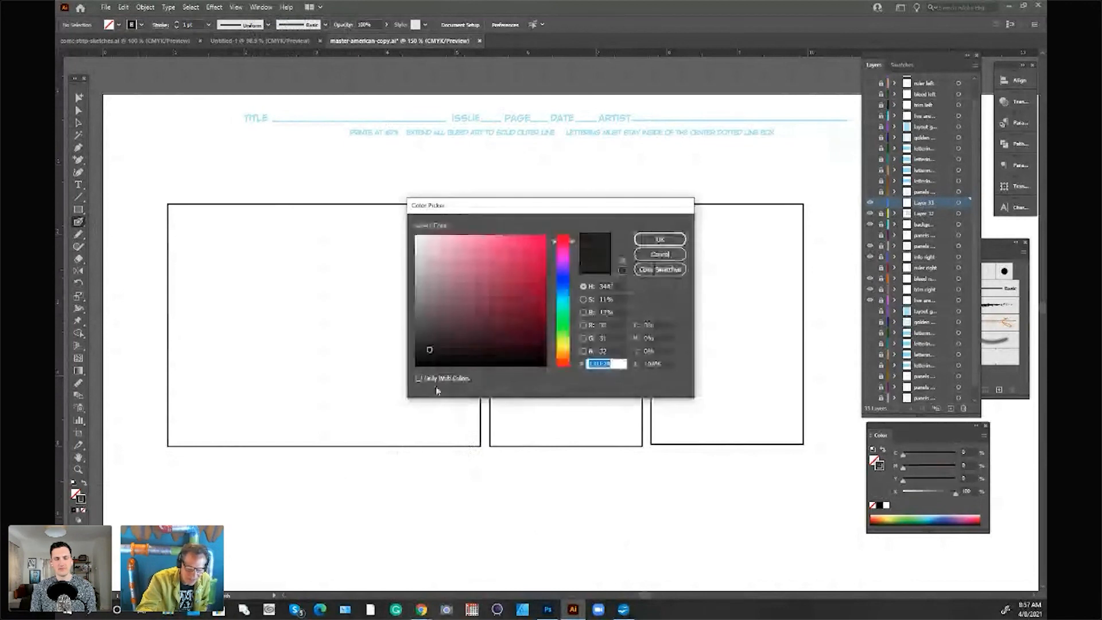
{"action": "left_click", "coordinate": [565, 300]}
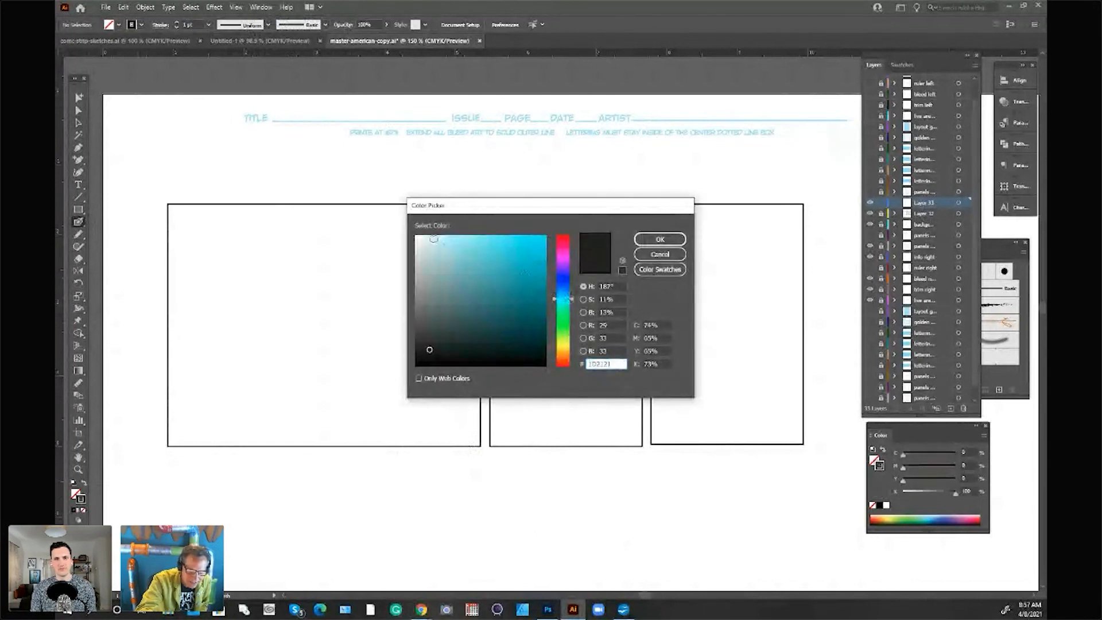
{"action": "left_click", "coordinate": [439, 239]}
{"action": "left_click", "coordinate": [660, 240]}
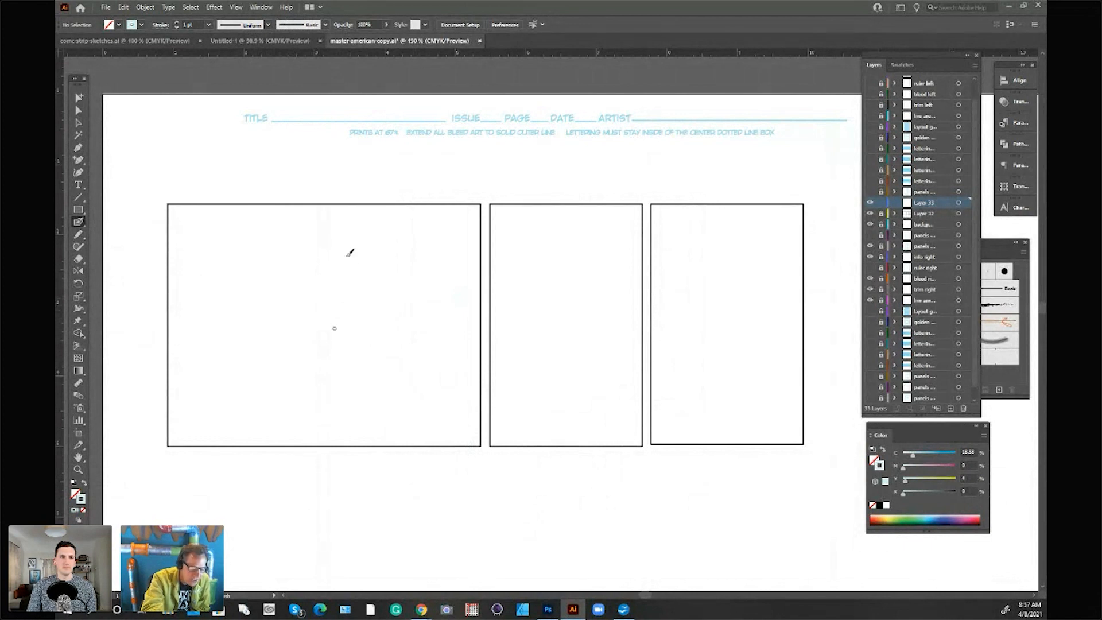
Step: Try out a few freehand brush strokes in the wide first panel and delete them
{"action": "left_click_drag", "start_coordinate": [367, 335], "coordinate": [394, 298]}
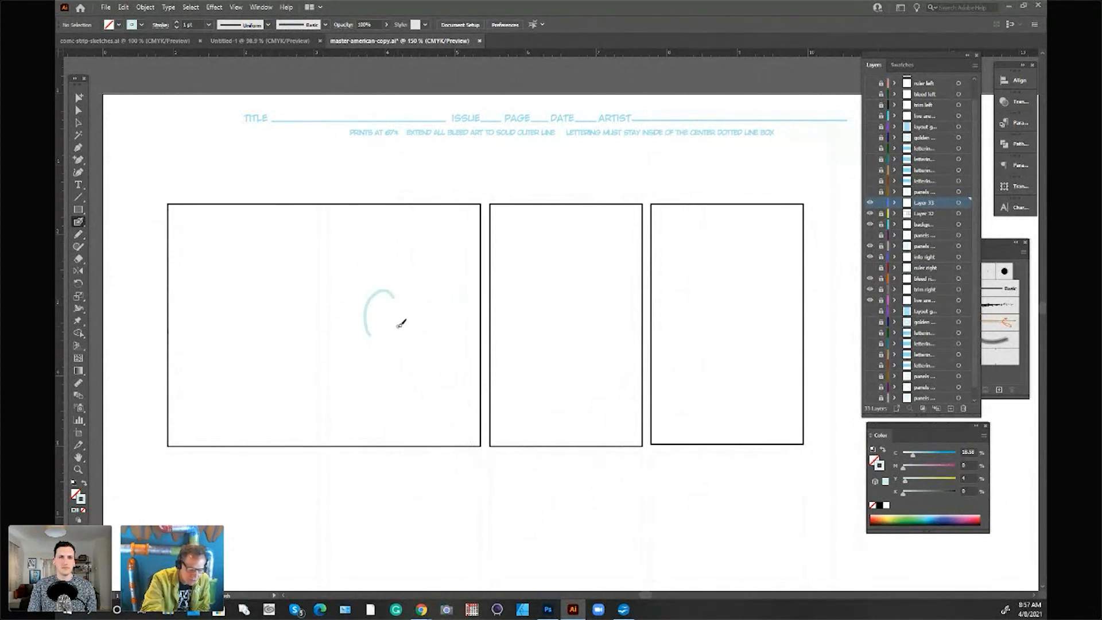
{"action": "left_click_drag", "start_coordinate": [417, 313], "coordinate": [436, 298]}
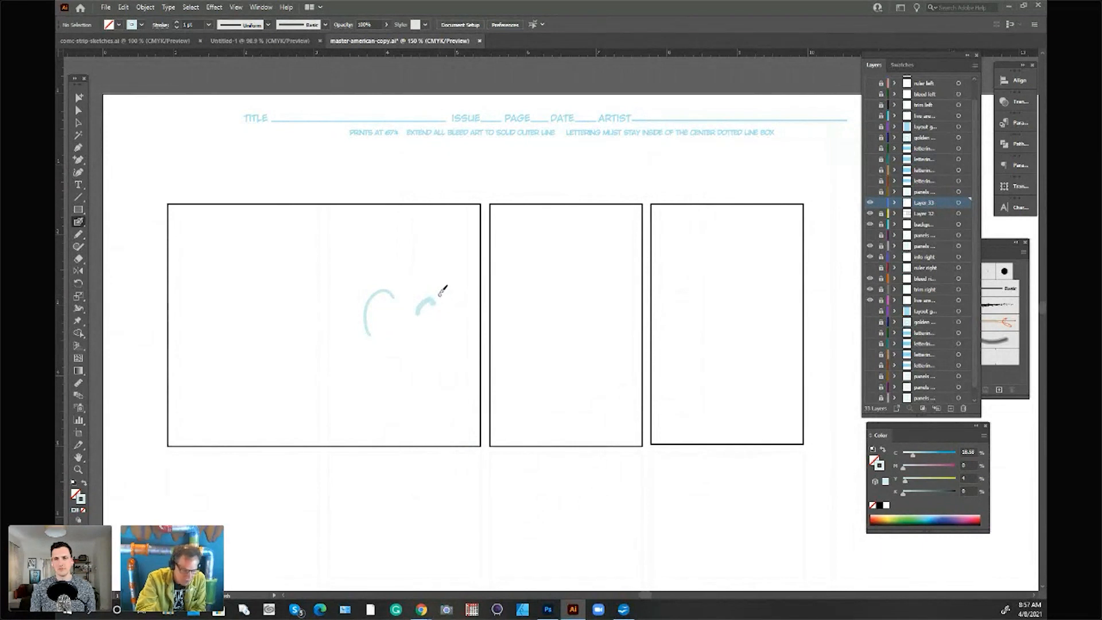
{"action": "mouse_move", "coordinate": [428, 281]}
{"action": "left_mouse_down"}
{"action": "mouse_move", "coordinate": [442, 264]}
{"action": "mouse_move", "coordinate": [457, 287]}
{"action": "left_mouse_up"}
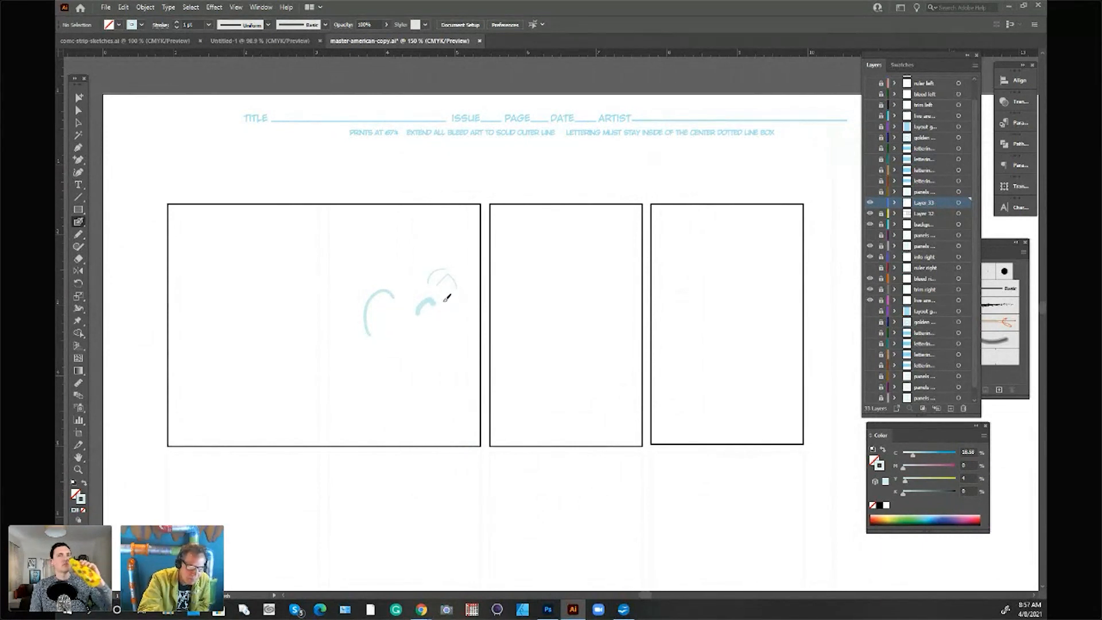
{"action": "left_click", "coordinate": [78, 109]}
{"action": "left_click_drag", "start_coordinate": [347, 264], "coordinate": [459, 348]}
{"action": "key", "text": "Delete"}
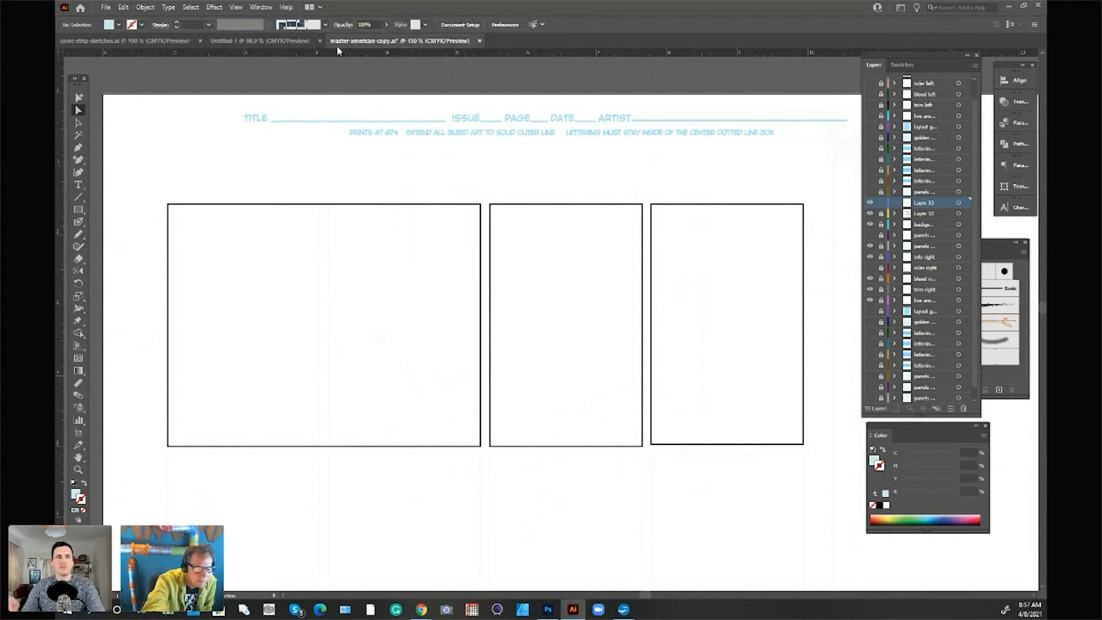
Step: Copy the whole sketch of the front-facing man with the outstretched hand from comic-strip-sketches.ai into master-american-copy.ai
{"action": "left_click", "coordinate": [260, 41]}
{"action": "left_click", "coordinate": [172, 41]}
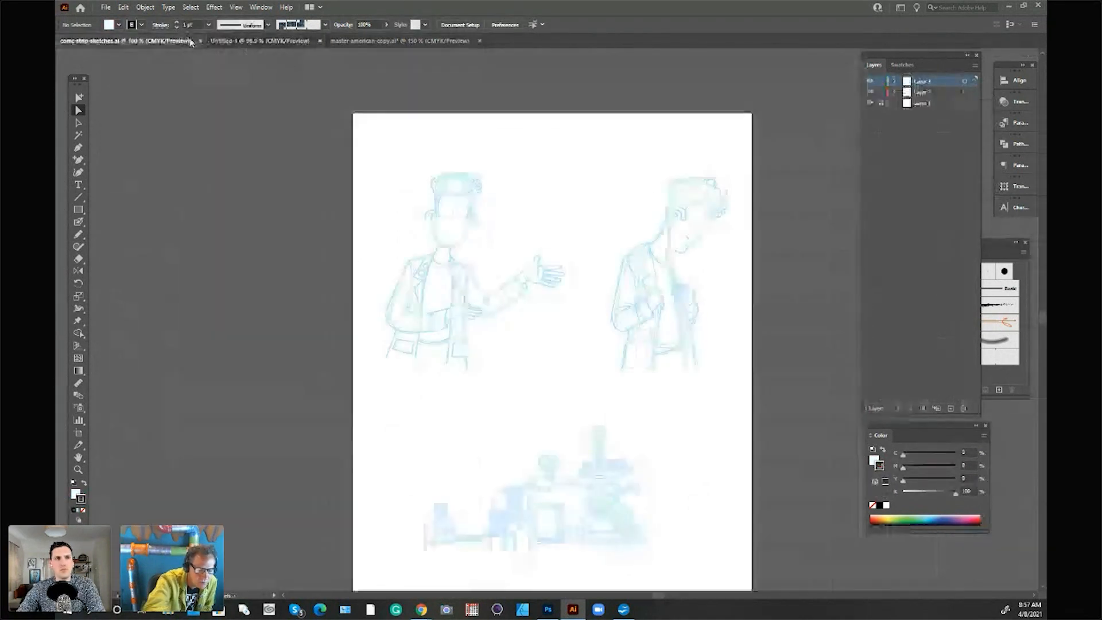
{"action": "left_click", "coordinate": [513, 292]}
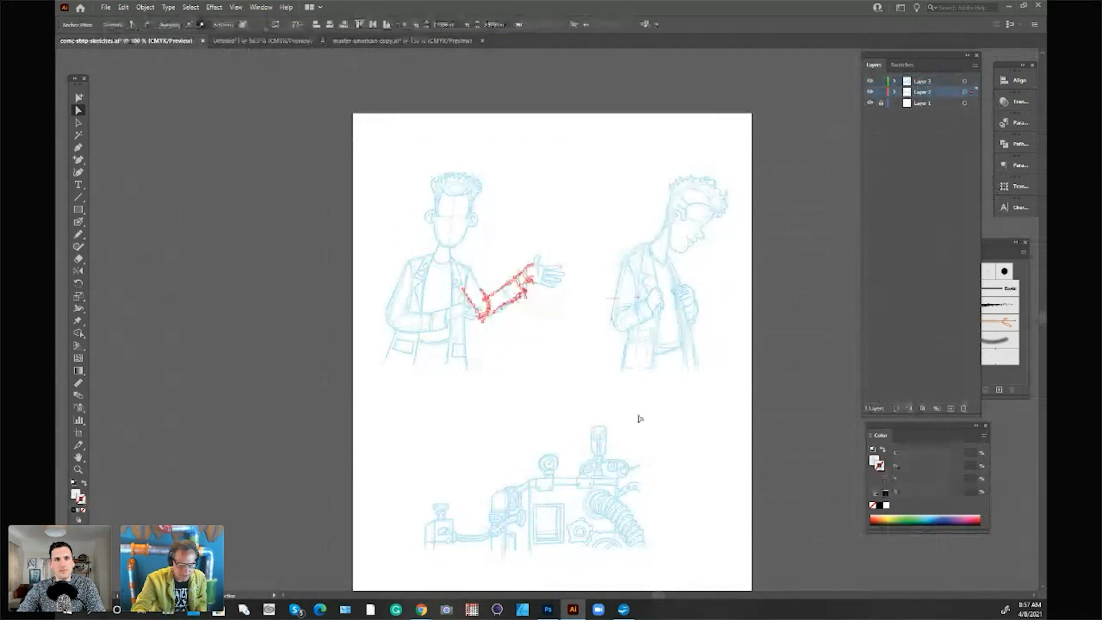
{"action": "left_click", "coordinate": [78, 123]}
{"action": "left_click", "coordinate": [251, 106]}
{"action": "left_click_drag", "start_coordinate": [366, 116], "coordinate": [538, 374]}
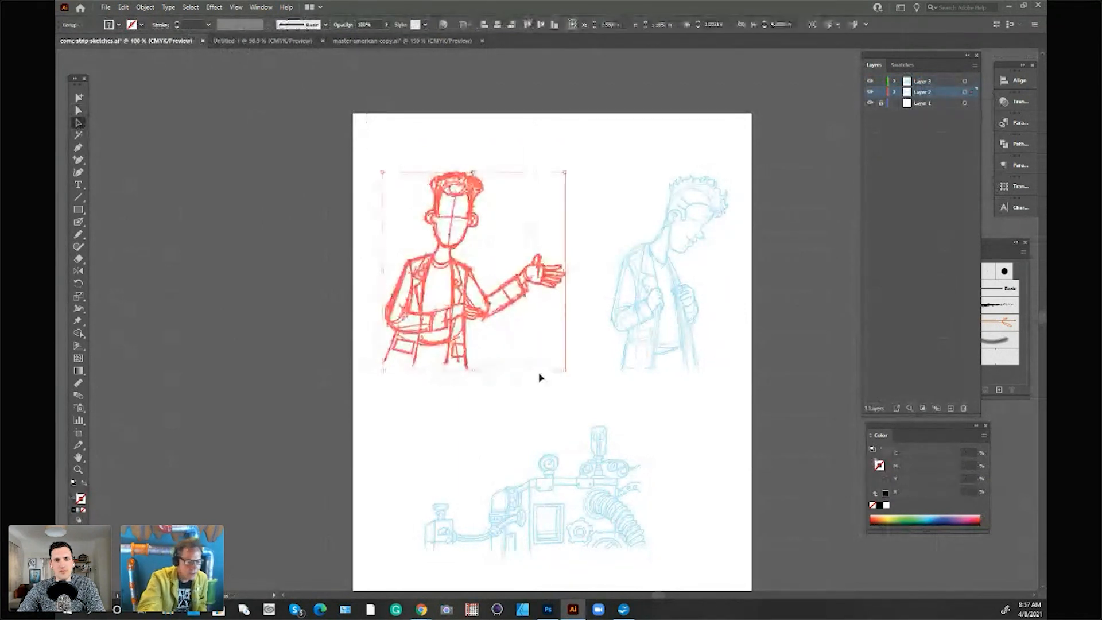
{"action": "left_click", "coordinate": [406, 42]}
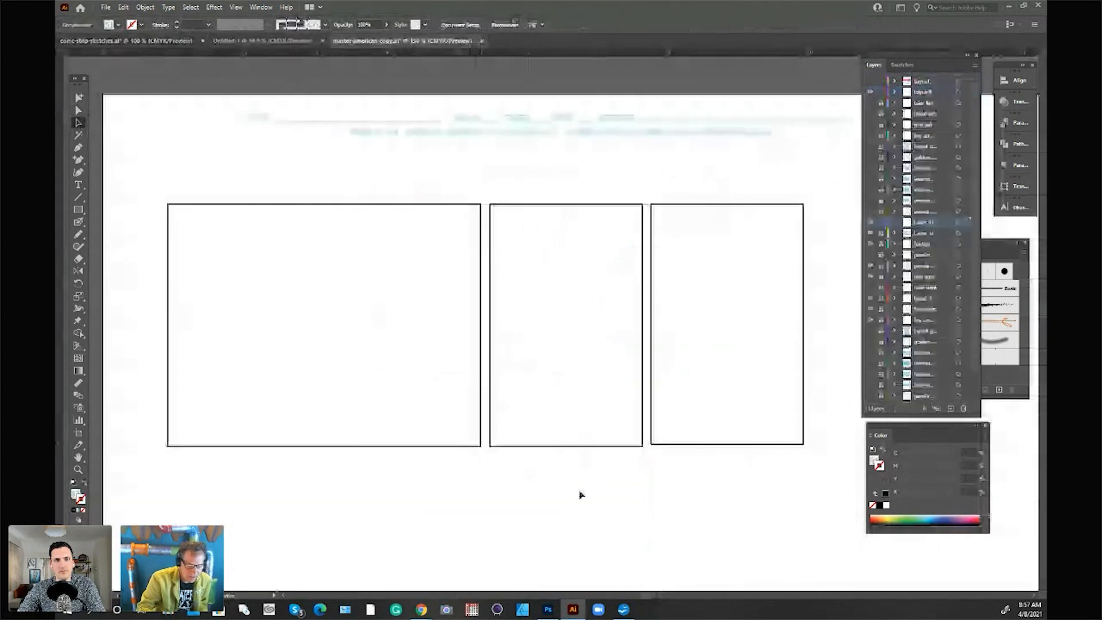
{"action": "key", "text": "ctrl+v"}
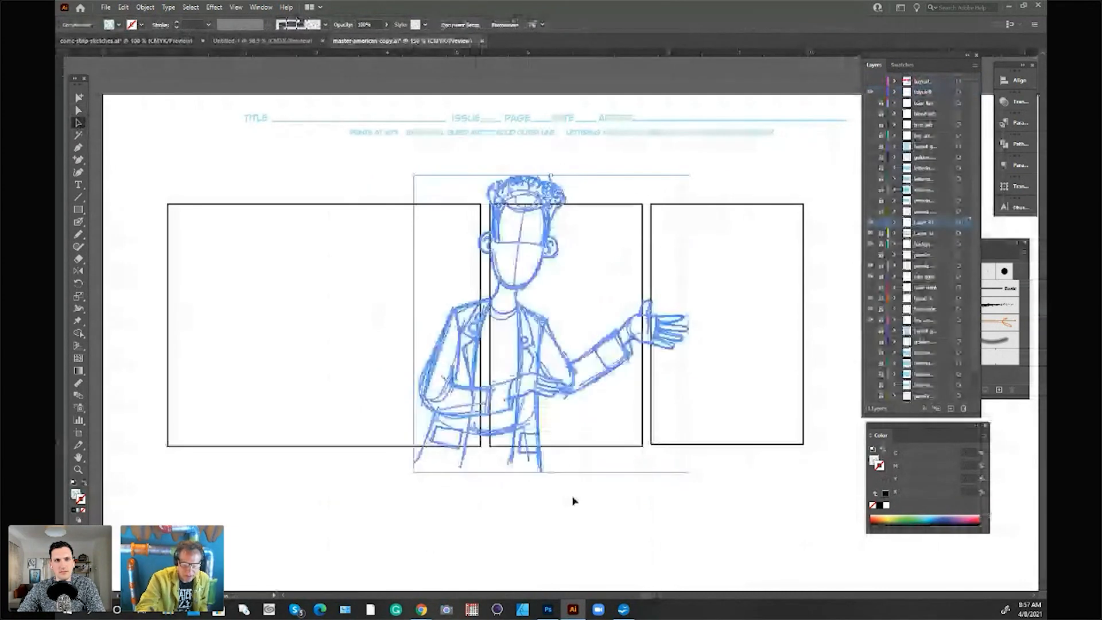
Step: Scale the pasted man down proportionally and place him in the lower-left corner of the wide first panel
{"action": "left_click_drag", "start_coordinate": [689, 175], "coordinate": [608, 265]}
{"action": "mouse_move", "coordinate": [505, 330]}
{"action": "left_mouse_down"}
{"action": "mouse_move", "coordinate": [242, 311]}
{"action": "mouse_move", "coordinate": [264, 303]}
{"action": "left_mouse_up"}
{"action": "left_click", "coordinate": [398, 465]}
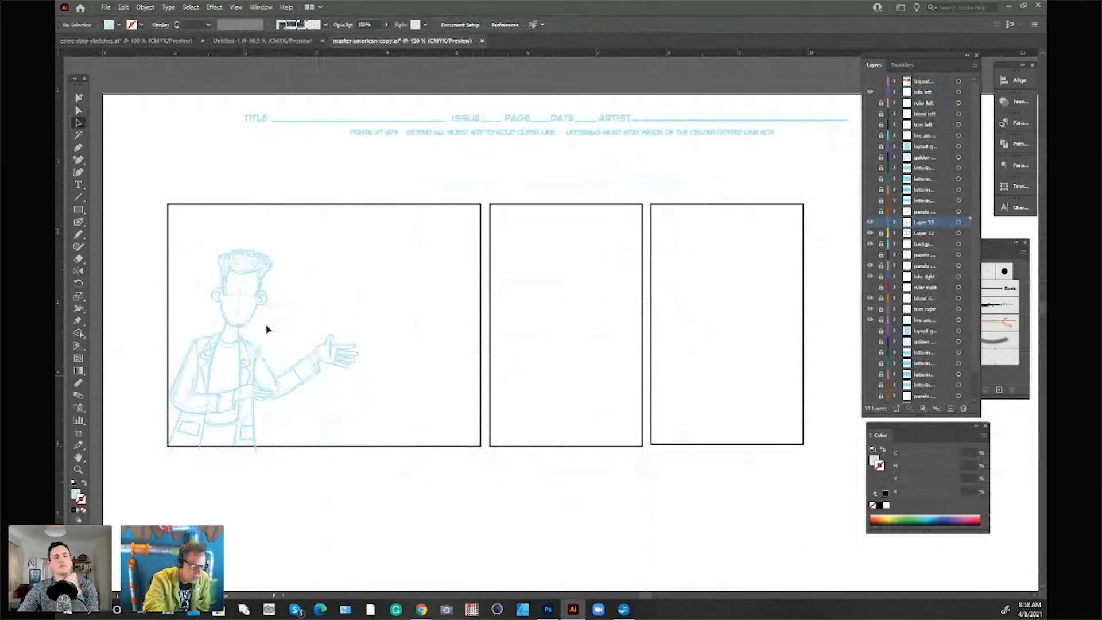
Step: Open expressions-female from Comic-World-Builder's Character-Expressions Illustrator folder, look over its facial expressions, and close the file
{"action": "left_click", "coordinate": [107, 8]}
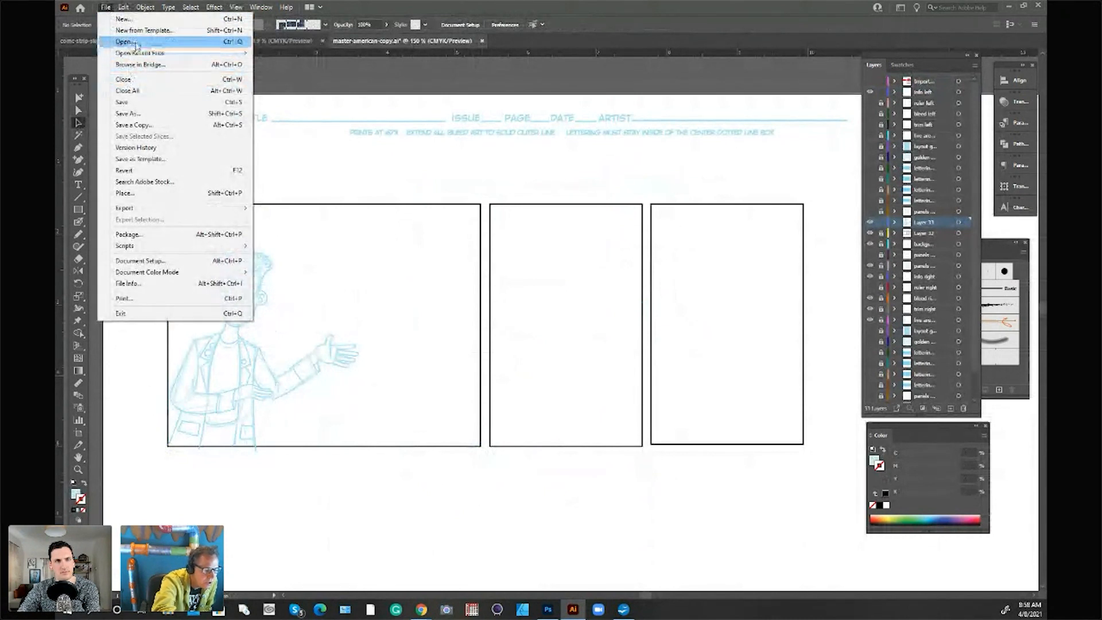
{"action": "left_click", "coordinate": [134, 42]}
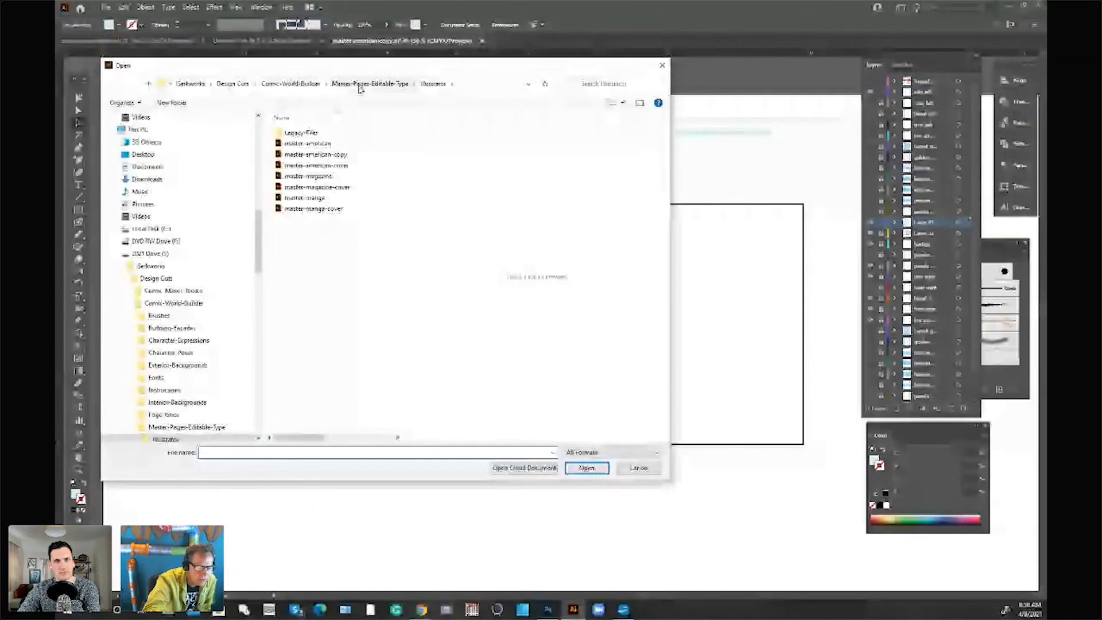
{"action": "left_click", "coordinate": [233, 84]}
{"action": "double_click", "coordinate": [359, 144]}
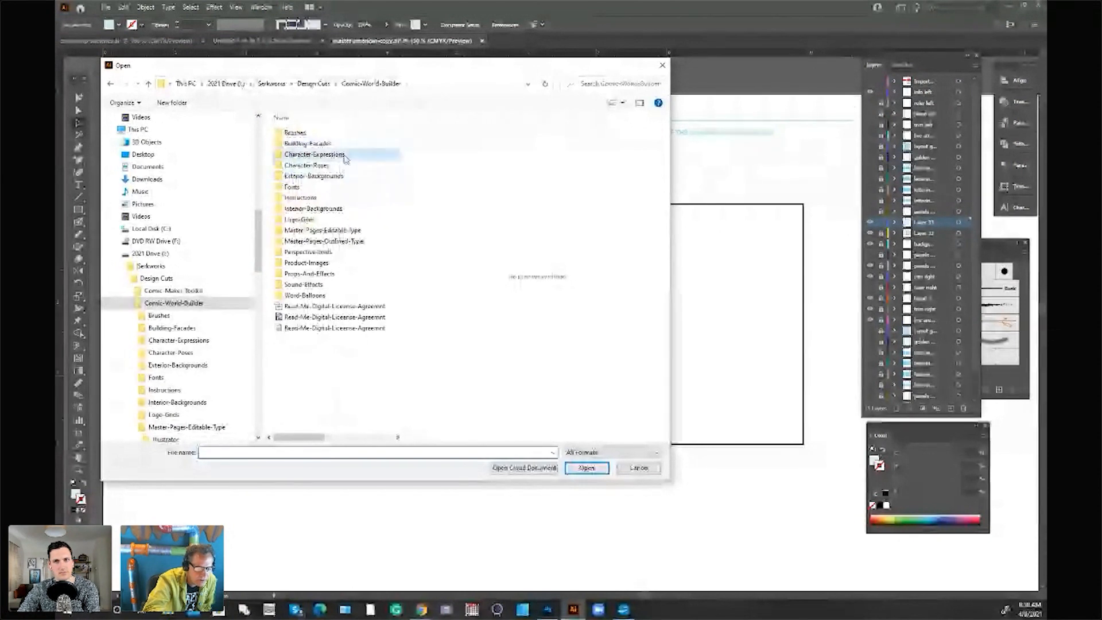
{"action": "double_click", "coordinate": [350, 155]}
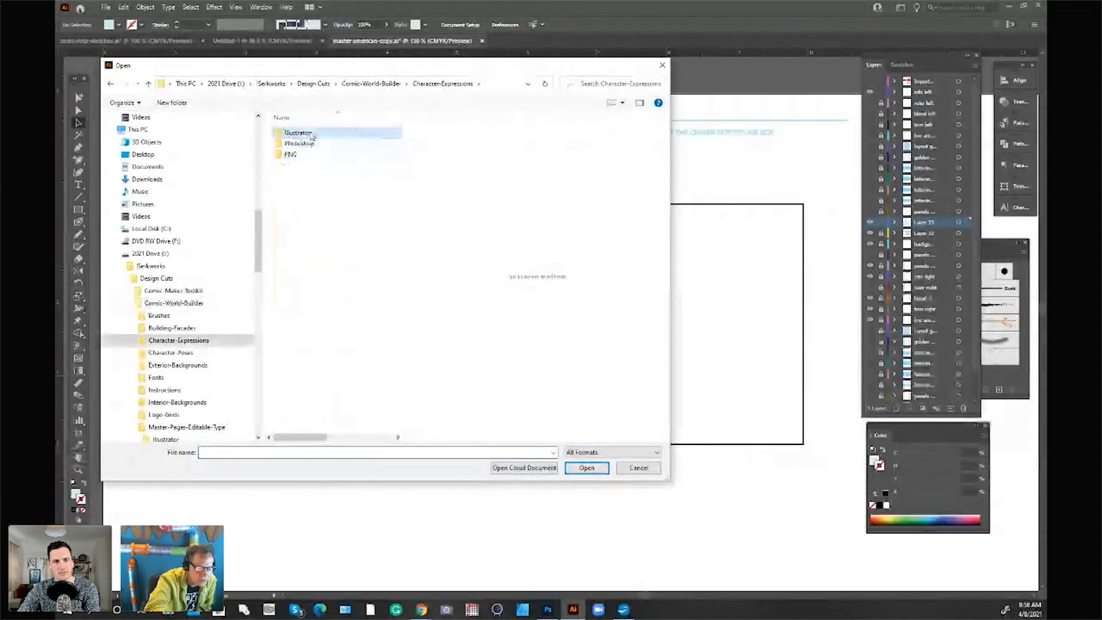
{"action": "double_click", "coordinate": [299, 133]}
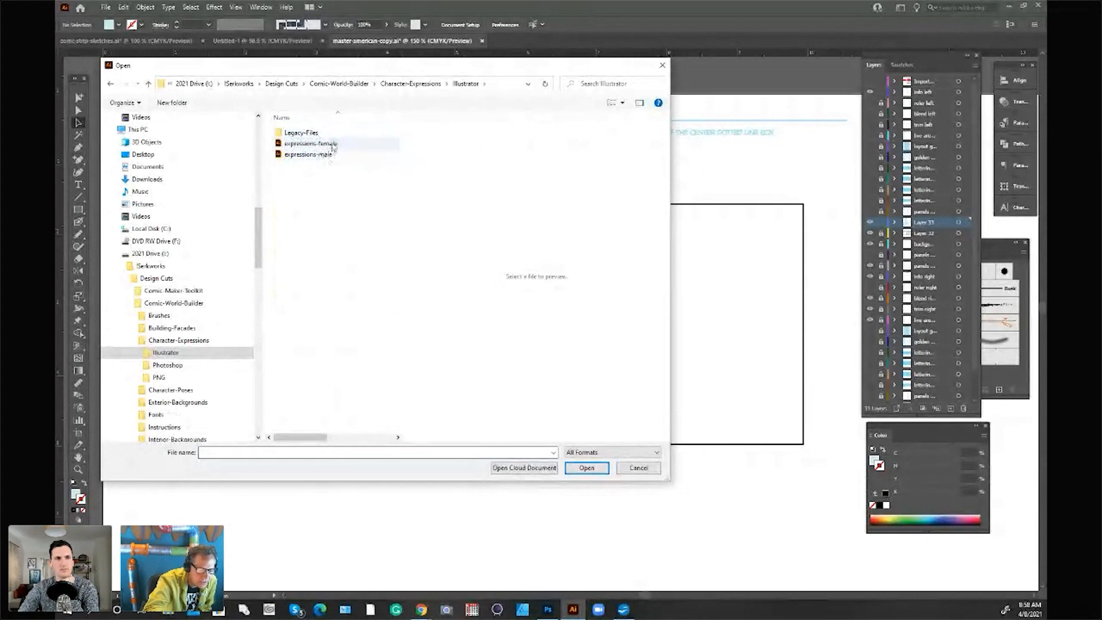
{"action": "left_click", "coordinate": [321, 144]}
{"action": "left_click", "coordinate": [336, 143]}
{"action": "left_click", "coordinate": [597, 473]}
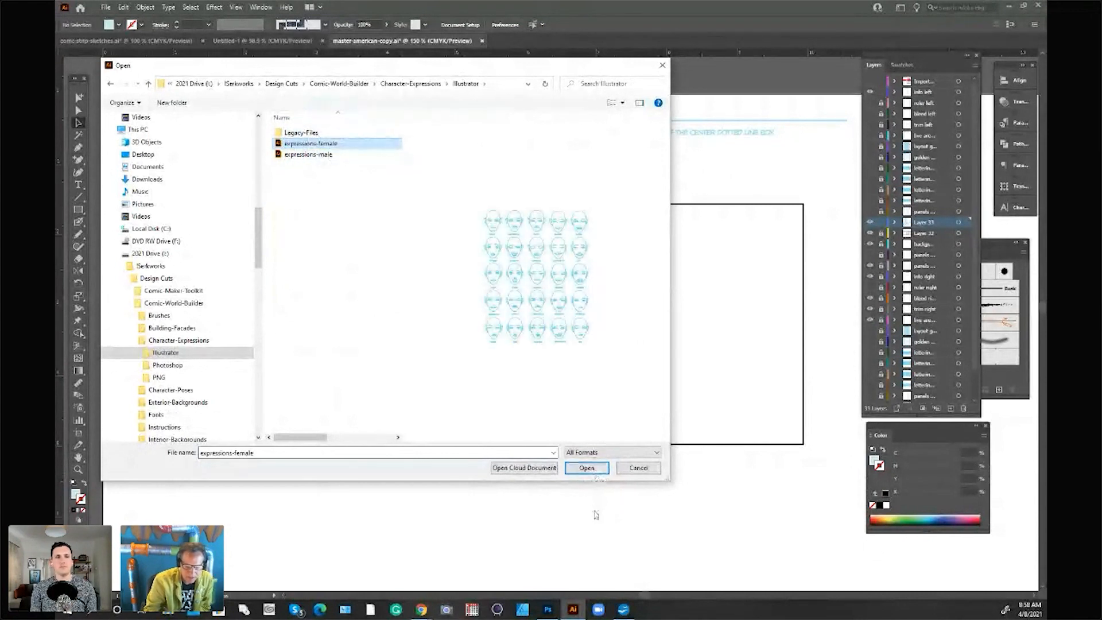
{"action": "left_click", "coordinate": [598, 468]}
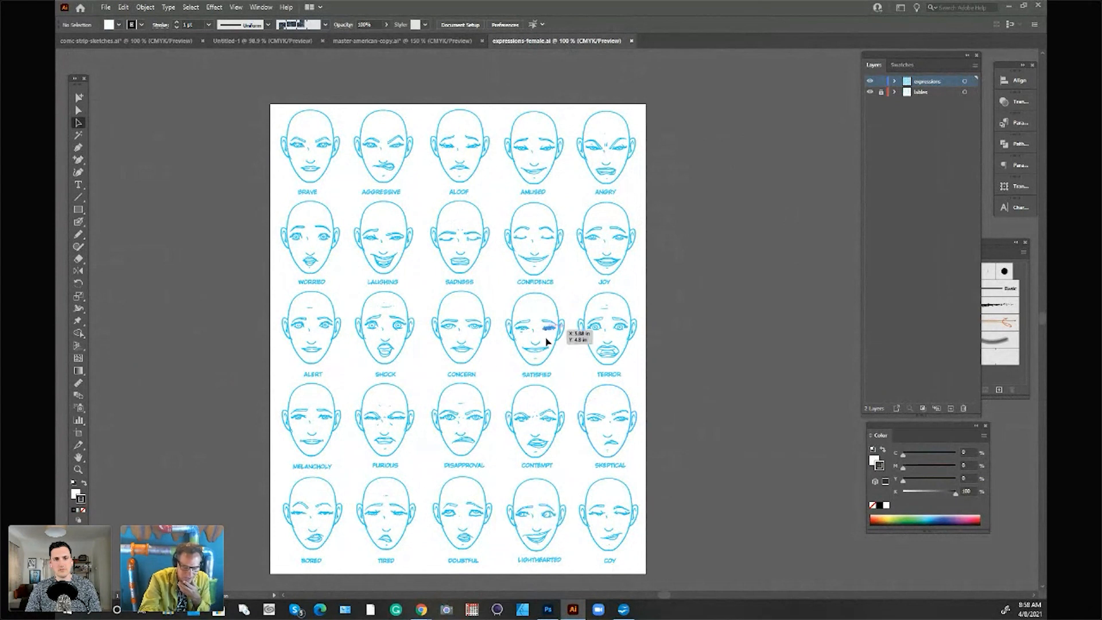
{"action": "left_click", "coordinate": [632, 41]}
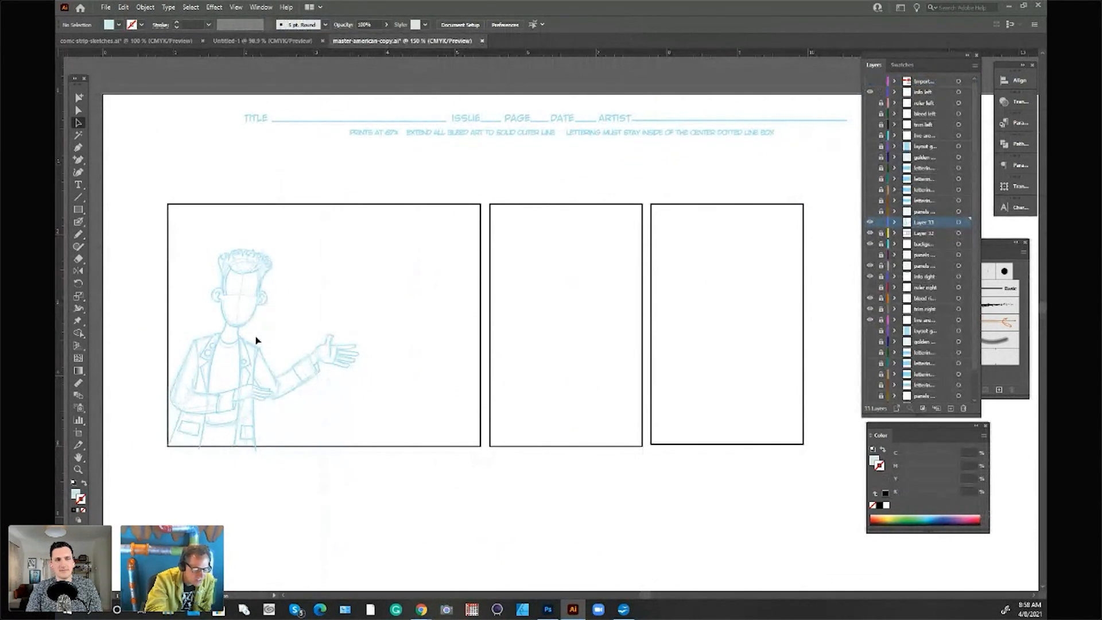
Step: Sketch eyes, a nose and an open smile on the man's blank face using the brush with a pale cyan stroke
{"action": "left_click", "coordinate": [81, 222]}
{"action": "key", "text": "shift+x"}
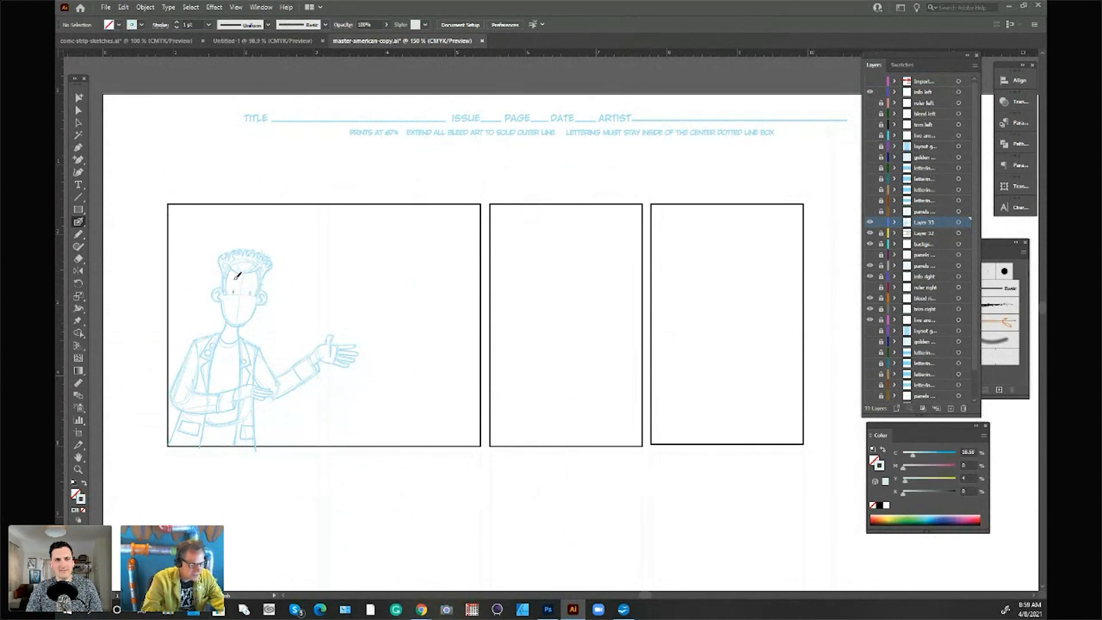
{"action": "scroll", "coordinate": [237, 276], "scroll_direction": "up", "scroll_amount": 1}
{"action": "left_click_drag", "start_coordinate": [257, 299], "coordinate": [245, 315]}
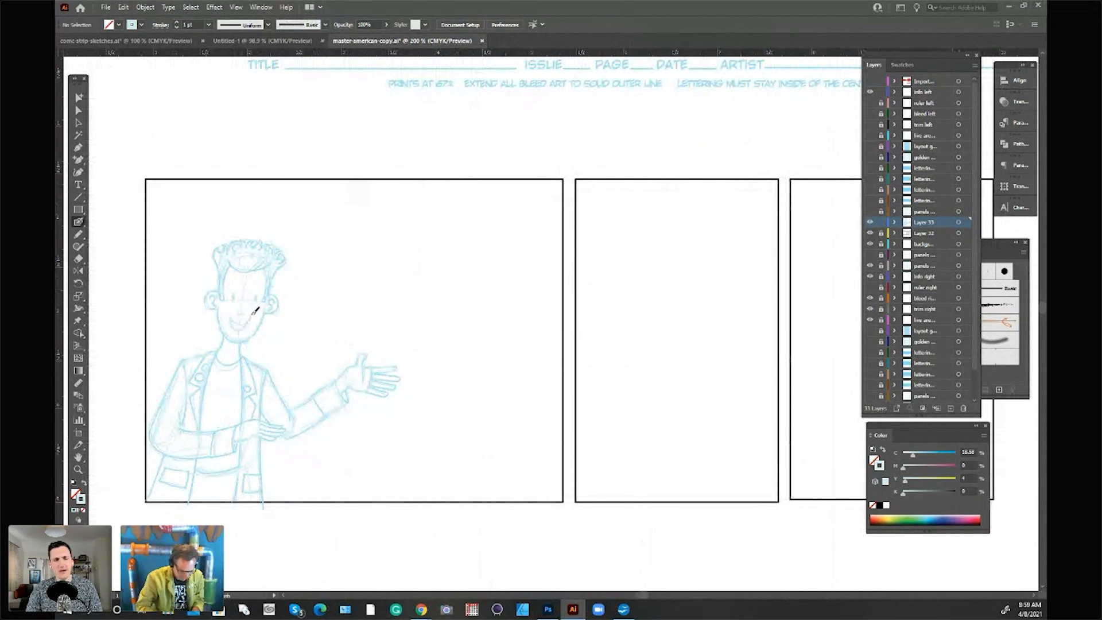
{"action": "left_click_drag", "start_coordinate": [234, 315], "coordinate": [248, 326]}
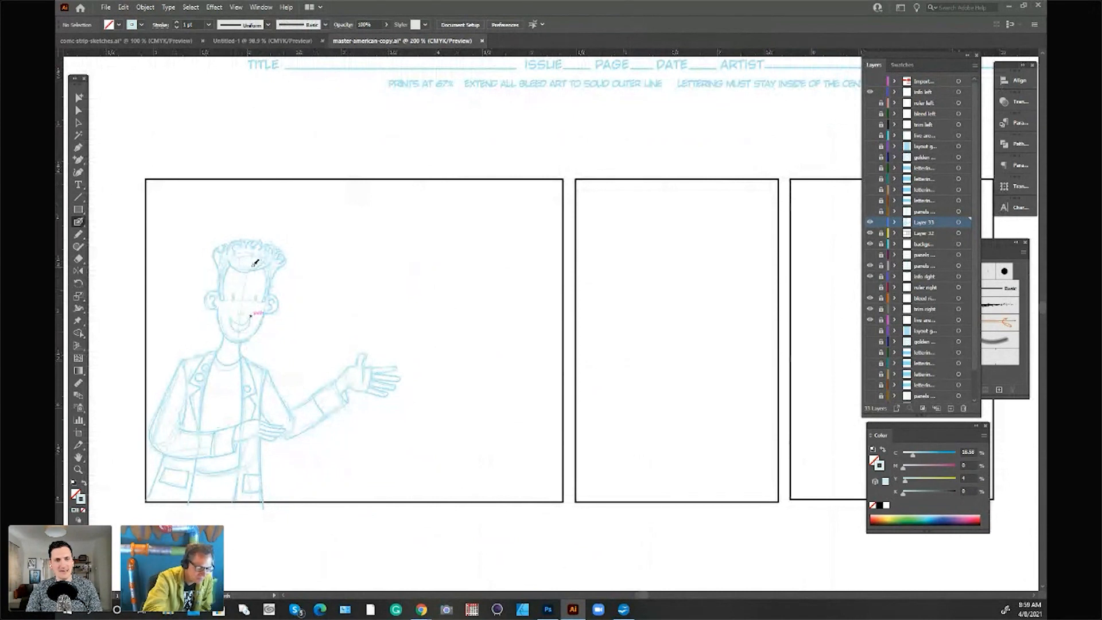
{"action": "mouse_move", "coordinate": [256, 262]}
{"action": "left_mouse_down"}
{"action": "mouse_move", "coordinate": [235, 291]}
{"action": "mouse_move", "coordinate": [265, 296]}
{"action": "mouse_move", "coordinate": [263, 286]}
{"action": "mouse_move", "coordinate": [237, 294]}
{"action": "mouse_move", "coordinate": [256, 294]}
{"action": "left_mouse_up"}
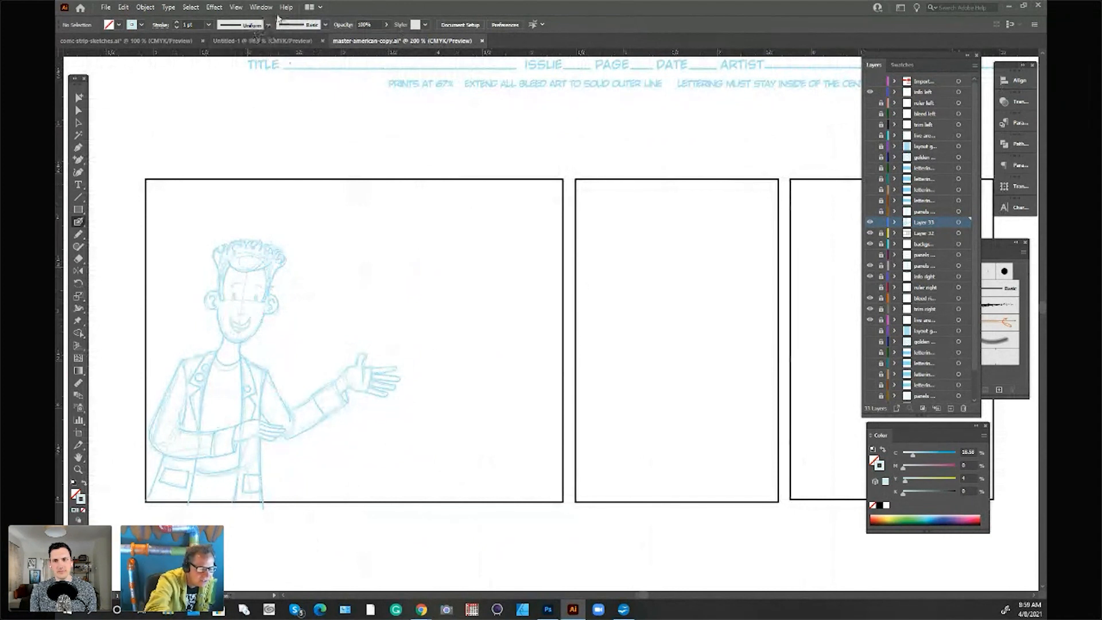
Step: Copy the machine sketch from comic-strip-sketches.ai into master-american-copy.ai
{"action": "left_click", "coordinate": [291, 41]}
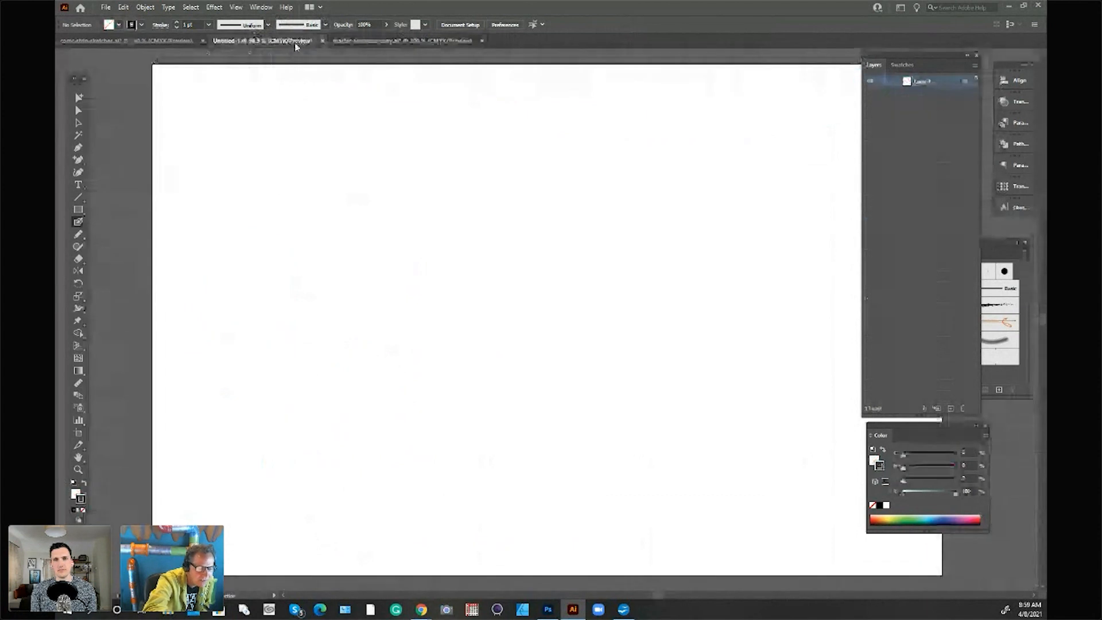
{"action": "left_click", "coordinate": [166, 42]}
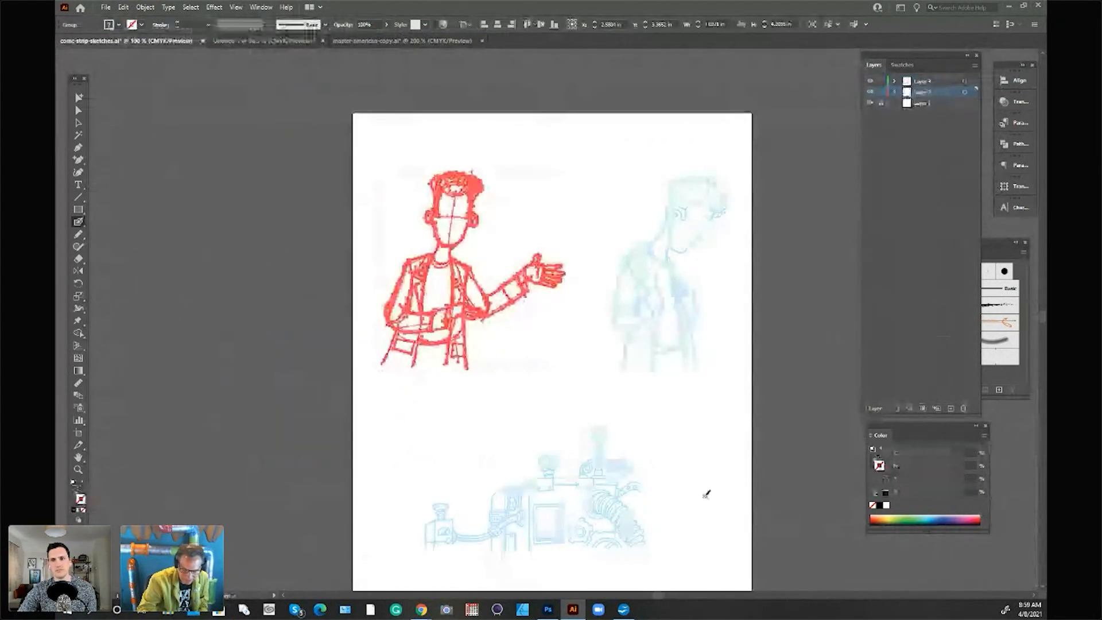
{"action": "left_click", "coordinate": [81, 123]}
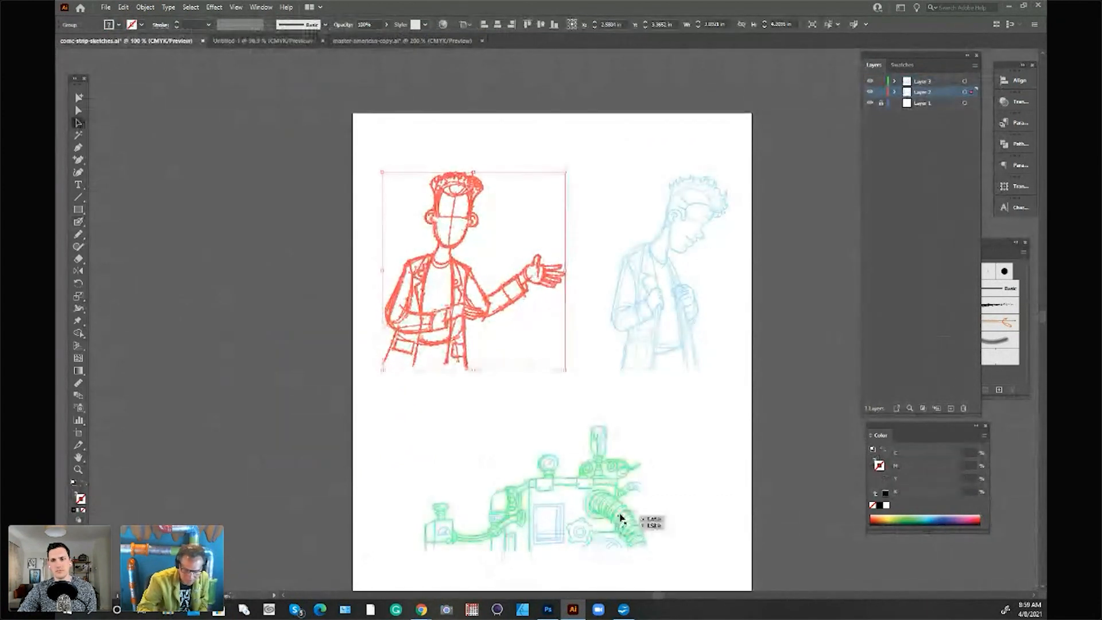
{"action": "left_click", "coordinate": [625, 516]}
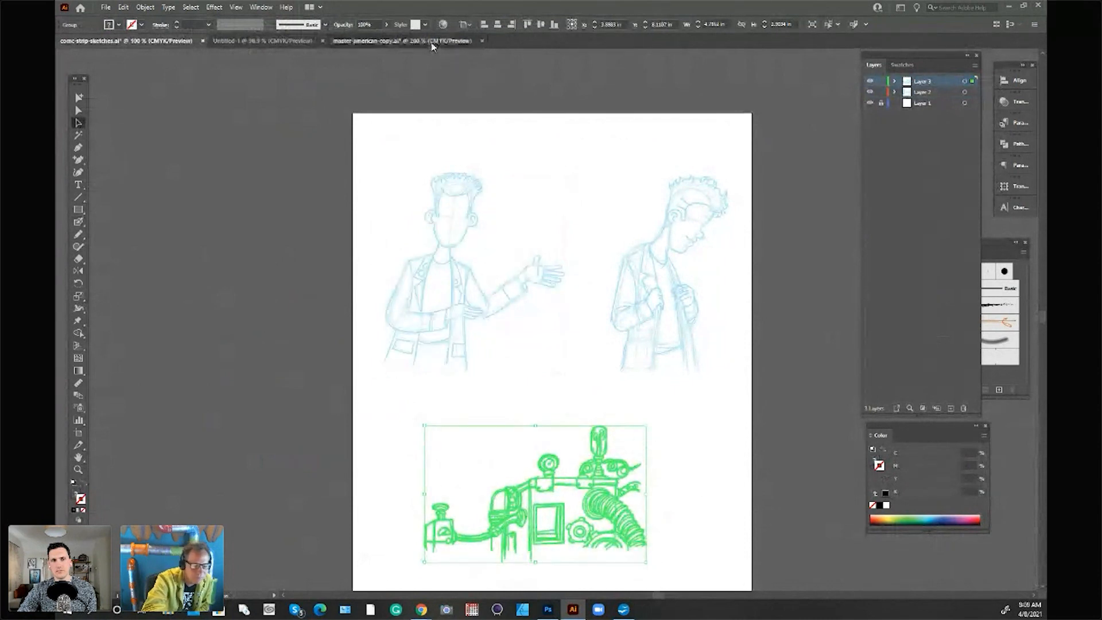
{"action": "left_click", "coordinate": [436, 41]}
{"action": "key", "text": "ctrl+v"}
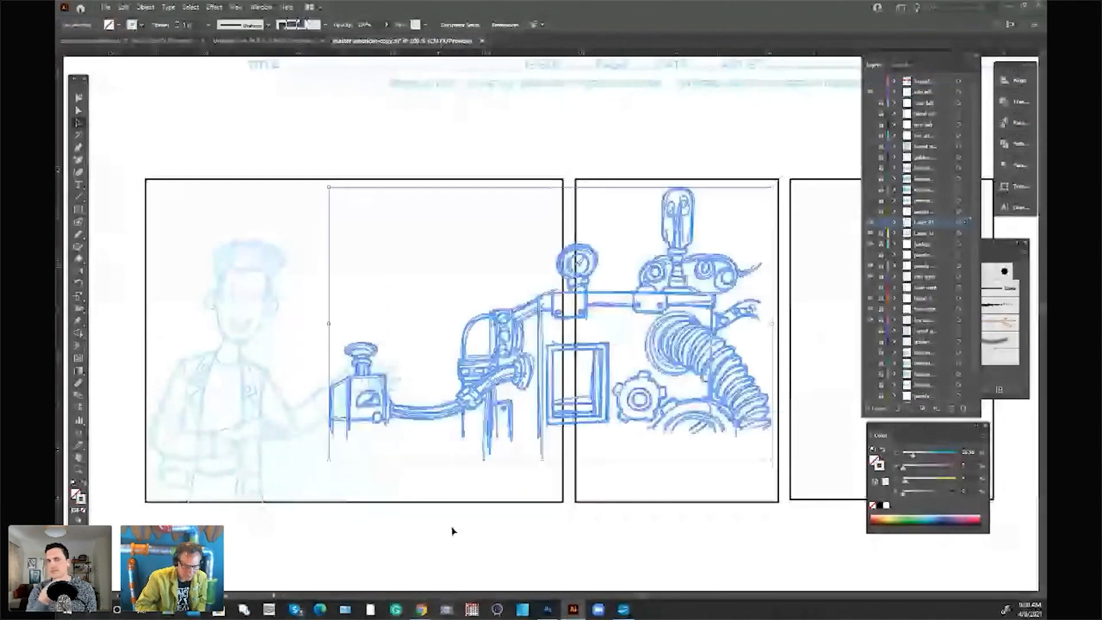
Step: Scale the machine down and position it beneath the man's outstretched hand, slightly overlapping the first panel's right and bottom edges
{"action": "mouse_move", "coordinate": [771, 187]}
{"action": "left_mouse_down"}
{"action": "mouse_move", "coordinate": [615, 280]}
{"action": "mouse_move", "coordinate": [531, 419]}
{"action": "mouse_move", "coordinate": [516, 421]}
{"action": "left_mouse_up"}
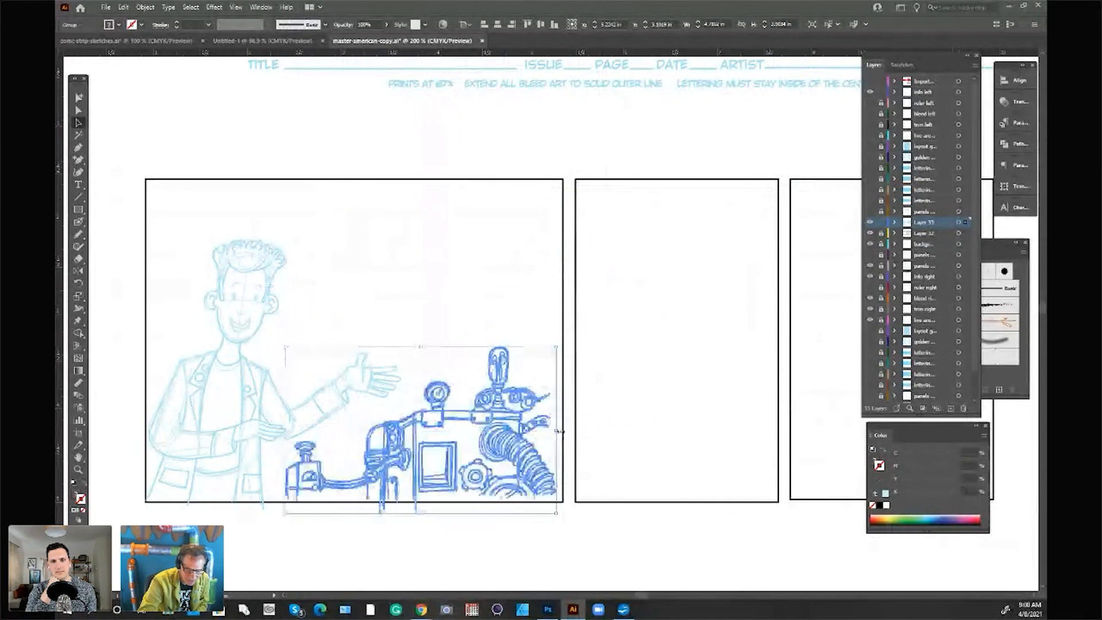
{"action": "left_click_drag", "start_coordinate": [558, 346], "coordinate": [572, 333]}
{"action": "left_click", "coordinate": [593, 315]}
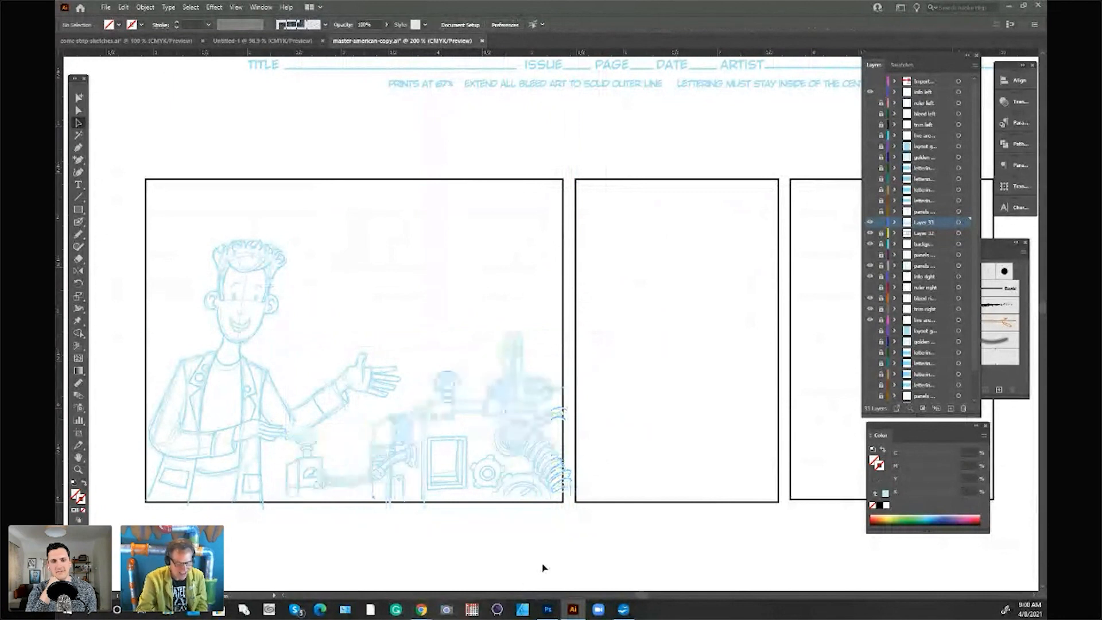
{"action": "left_click_drag", "start_coordinate": [556, 398], "coordinate": [555, 406]}
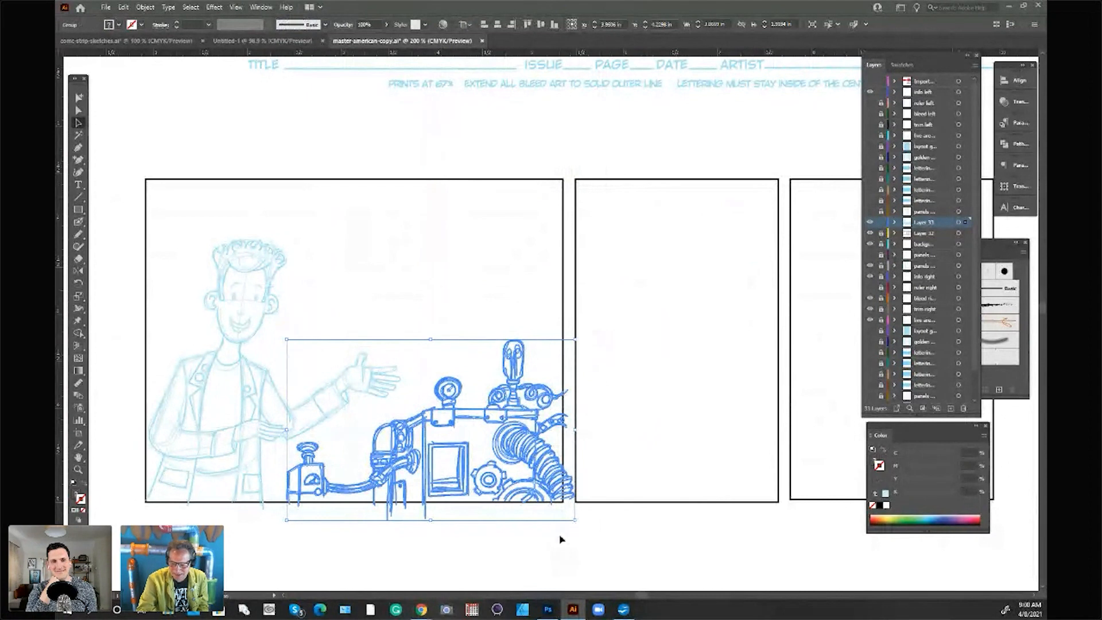
{"action": "left_click", "coordinate": [637, 534]}
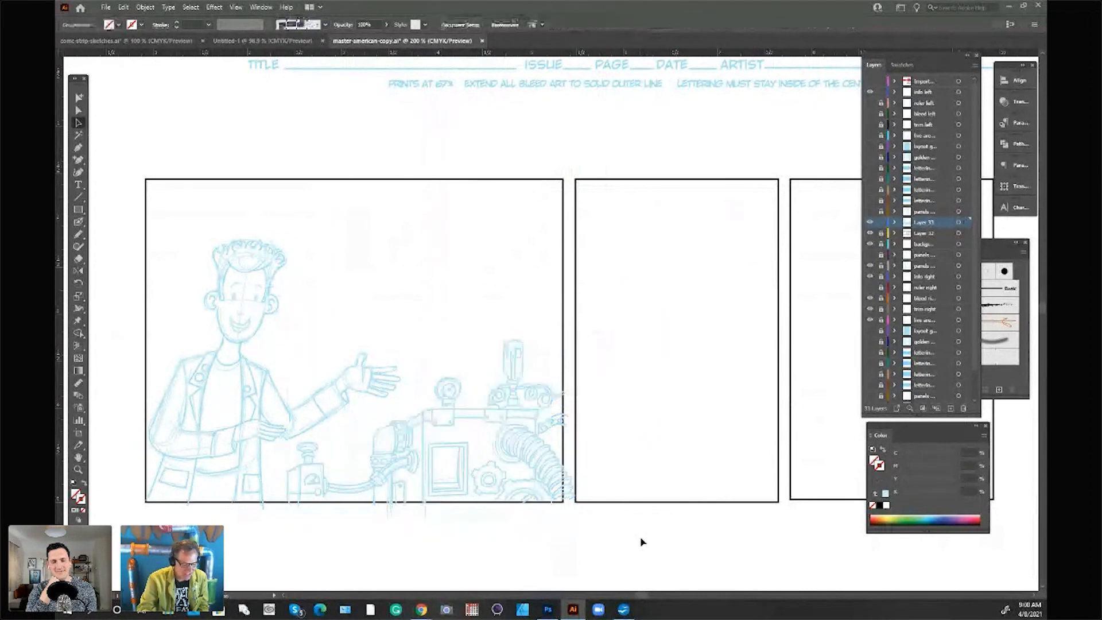
Step: Copy the leaning man sketch from comic-strip-sketches.ai into master-american-copy.ai and place it overlapping the second panel's left edge
{"action": "left_click", "coordinate": [267, 36]}
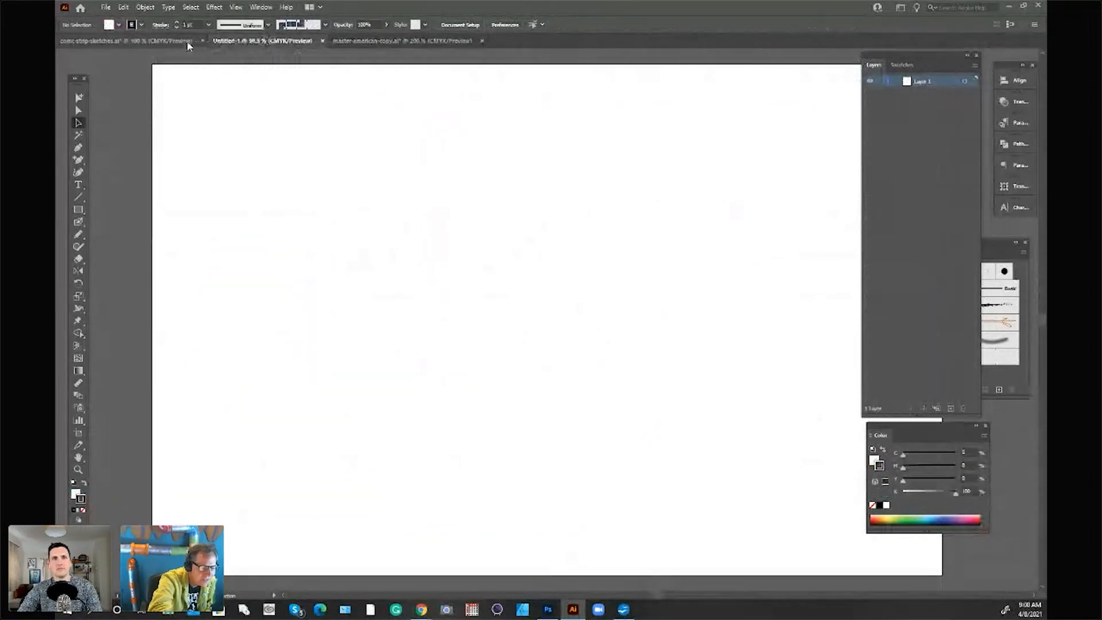
{"action": "left_click", "coordinate": [184, 41]}
{"action": "left_click", "coordinate": [688, 320]}
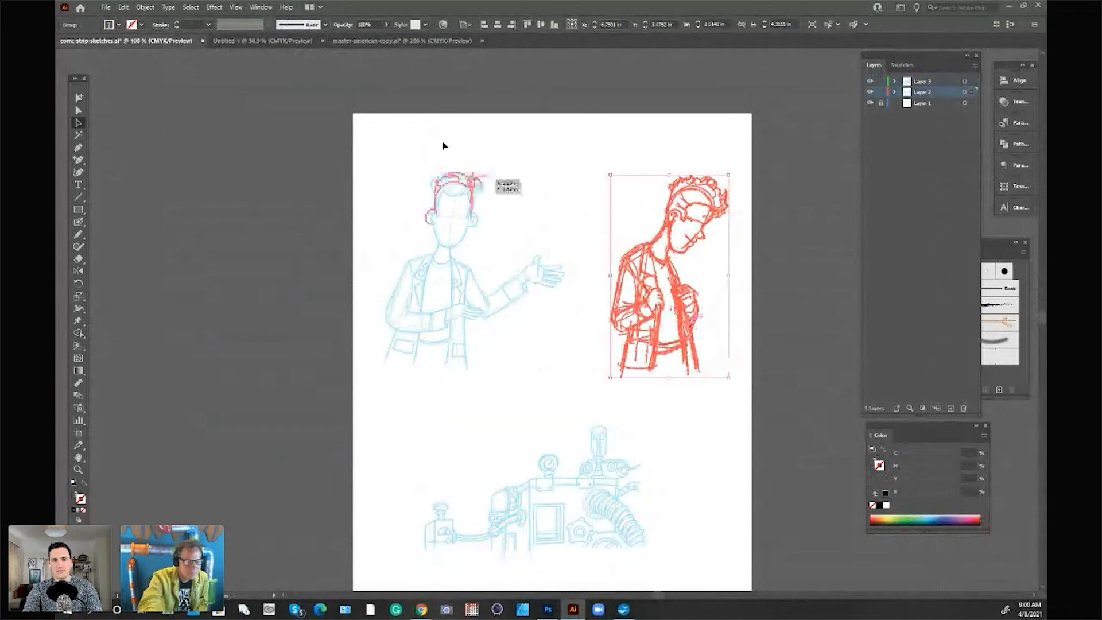
{"action": "left_click", "coordinate": [360, 41]}
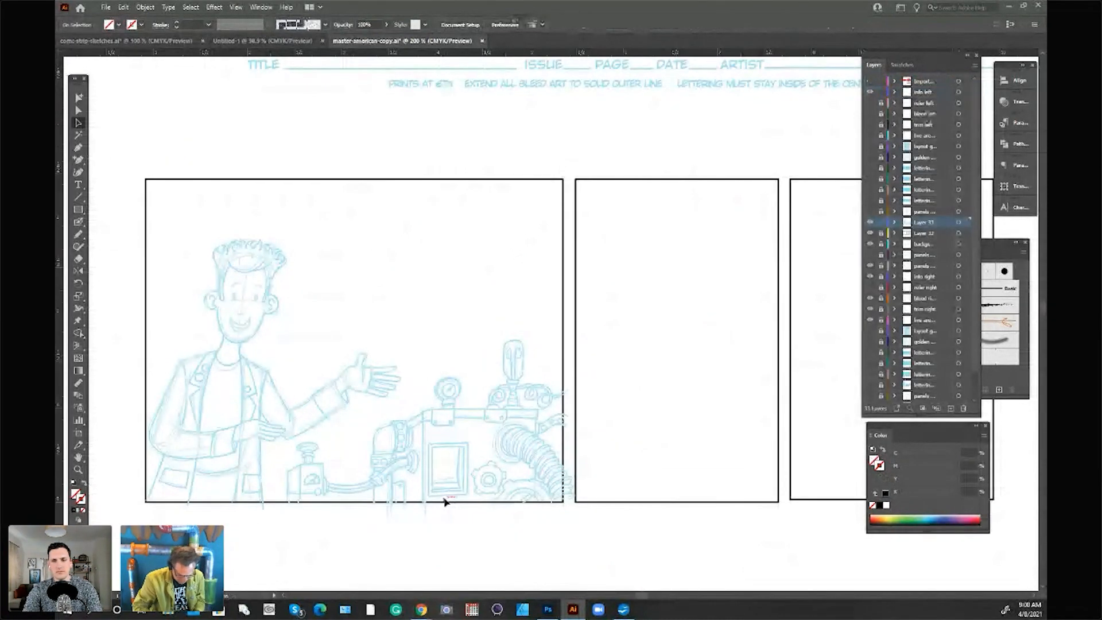
{"action": "key", "text": "ctrl+v"}
{"action": "mouse_move", "coordinate": [669, 122]}
{"action": "left_mouse_down"}
{"action": "mouse_move", "coordinate": [580, 268]}
{"action": "mouse_move", "coordinate": [577, 315]}
{"action": "mouse_move", "coordinate": [681, 281]}
{"action": "mouse_move", "coordinate": [714, 303]}
{"action": "mouse_move", "coordinate": [697, 298]}
{"action": "left_mouse_up"}
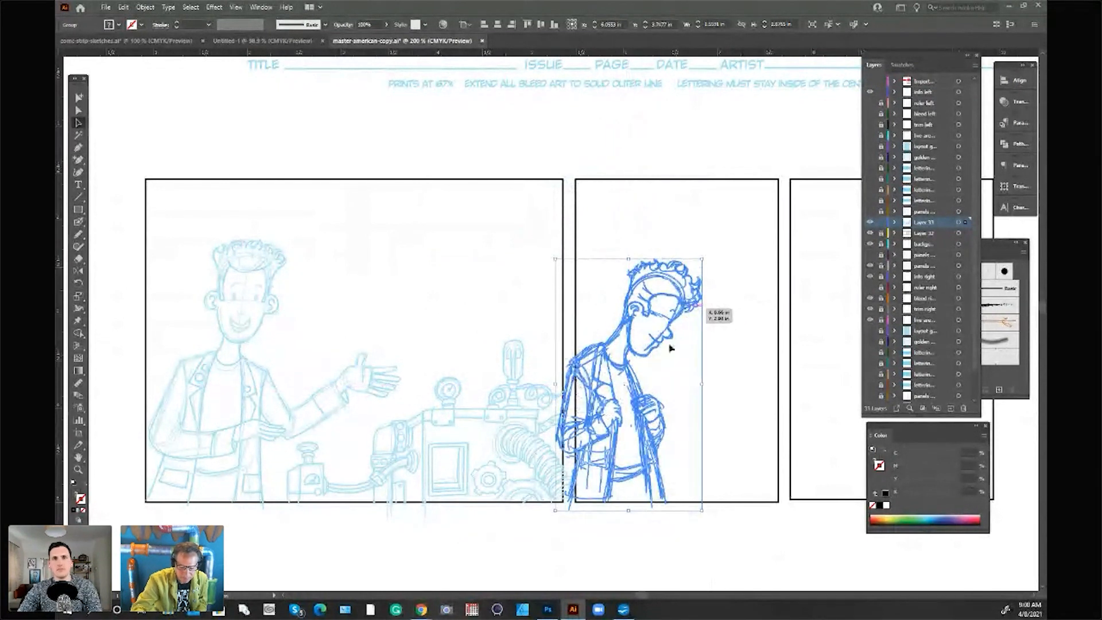
{"action": "left_click", "coordinate": [678, 141]}
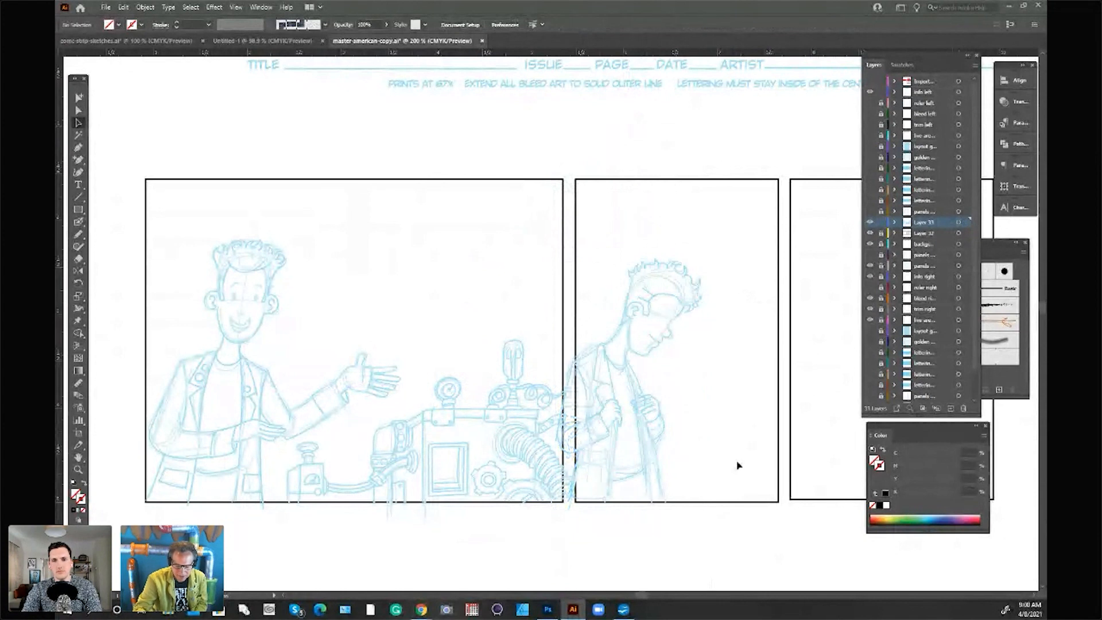
Step: Duplicate the first panel's machine sketch and position the copy in front of the leaning man, running from the second panel into the third
{"action": "mouse_move", "coordinate": [531, 455]}
{"action": "left_mouse_down"}
{"action": "mouse_move", "coordinate": [832, 471]}
{"action": "mouse_move", "coordinate": [823, 518]}
{"action": "mouse_move", "coordinate": [810, 518]}
{"action": "left_mouse_up"}
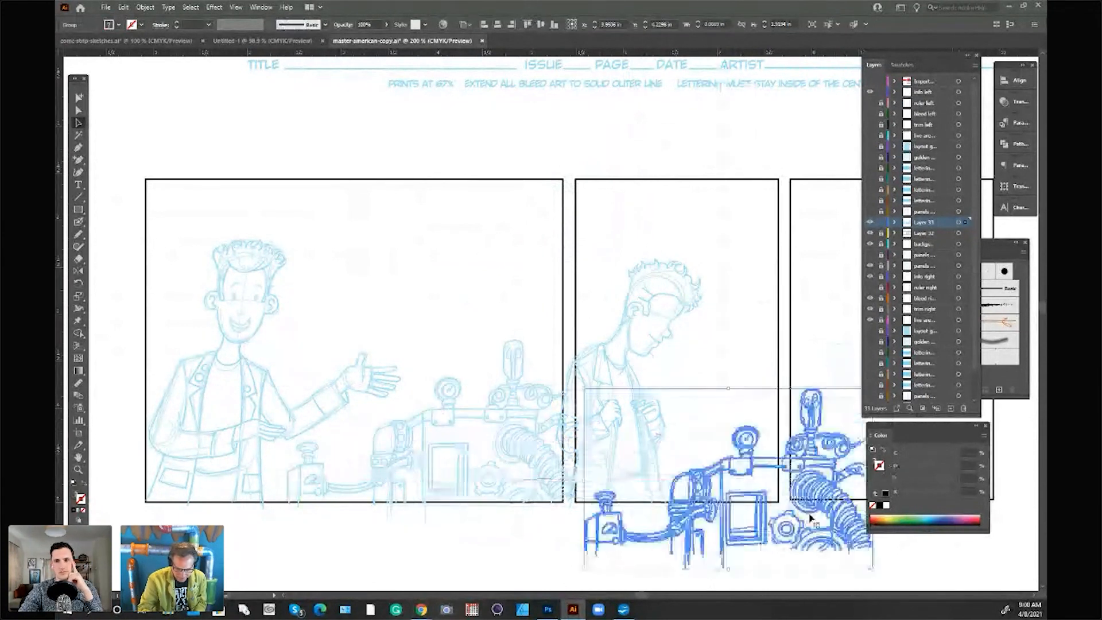
{"action": "mouse_move", "coordinate": [642, 595]}
{"action": "left_mouse_down"}
{"action": "mouse_move", "coordinate": [665, 595]}
{"action": "mouse_move", "coordinate": [651, 595]}
{"action": "left_mouse_up"}
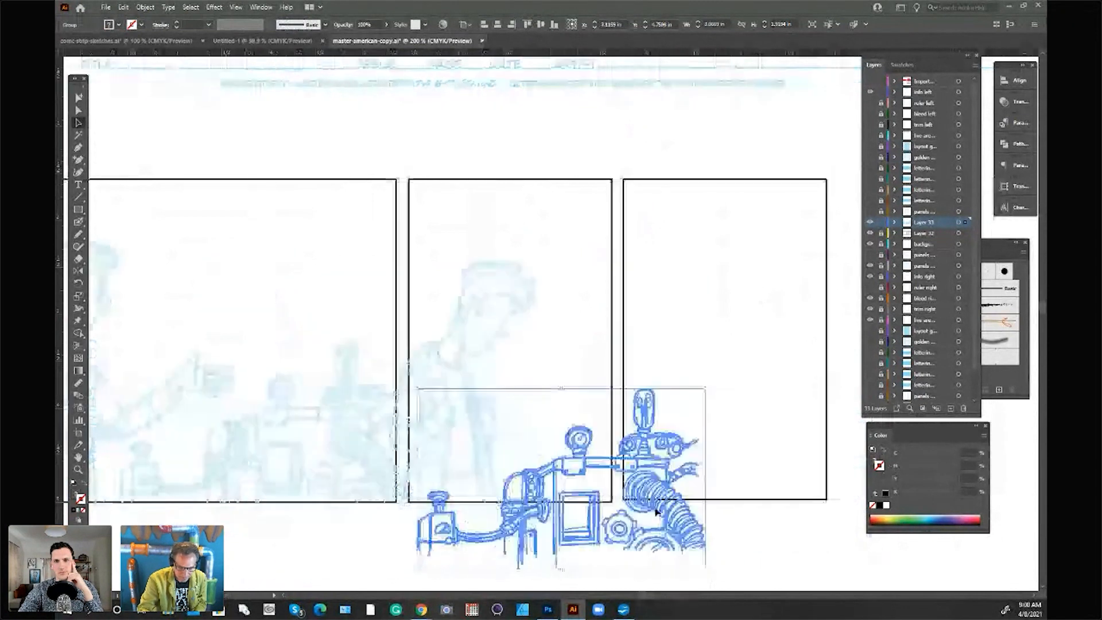
{"action": "mouse_move", "coordinate": [656, 511]}
{"action": "left_mouse_down"}
{"action": "mouse_move", "coordinate": [750, 462]}
{"action": "mouse_move", "coordinate": [622, 473]}
{"action": "mouse_move", "coordinate": [652, 480]}
{"action": "left_mouse_up"}
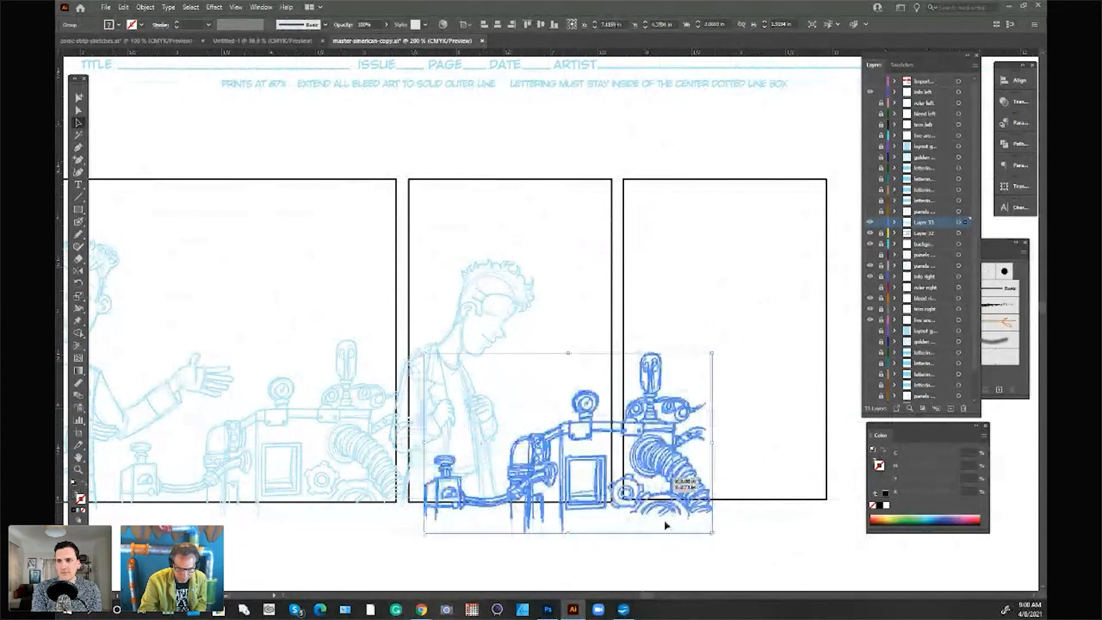
{"action": "left_click", "coordinate": [685, 554]}
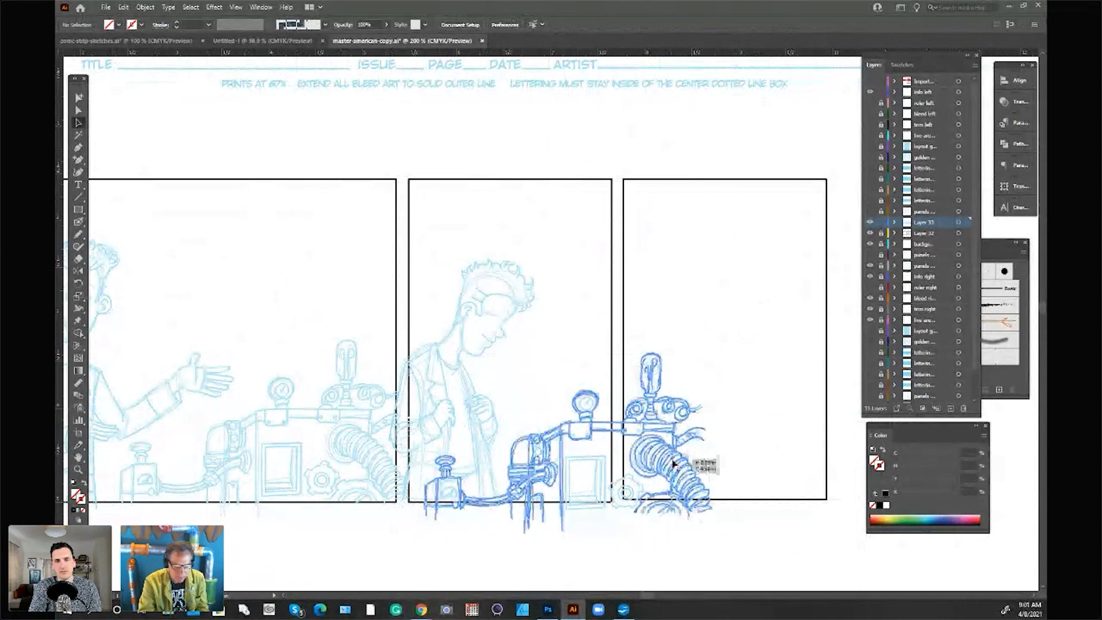
Step: Draw several black wavy freehand strokes beside the leaning man's head in the second panel with the brush
{"action": "left_click", "coordinate": [79, 222]}
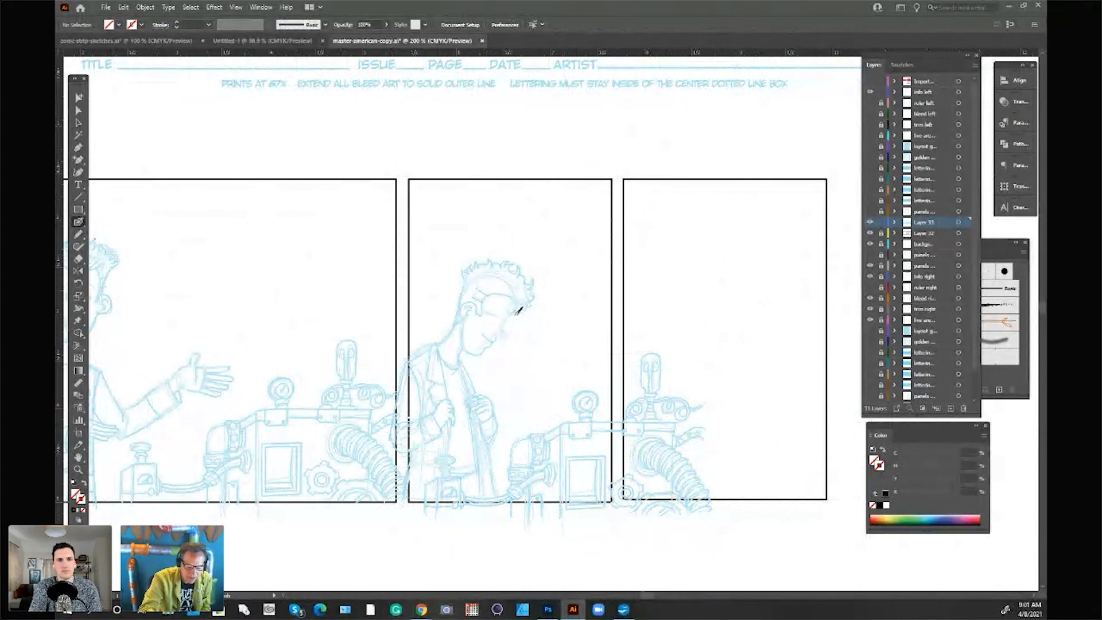
{"action": "left_click_drag", "start_coordinate": [543, 245], "coordinate": [580, 220]}
{"action": "left_click_drag", "start_coordinate": [556, 271], "coordinate": [587, 249]}
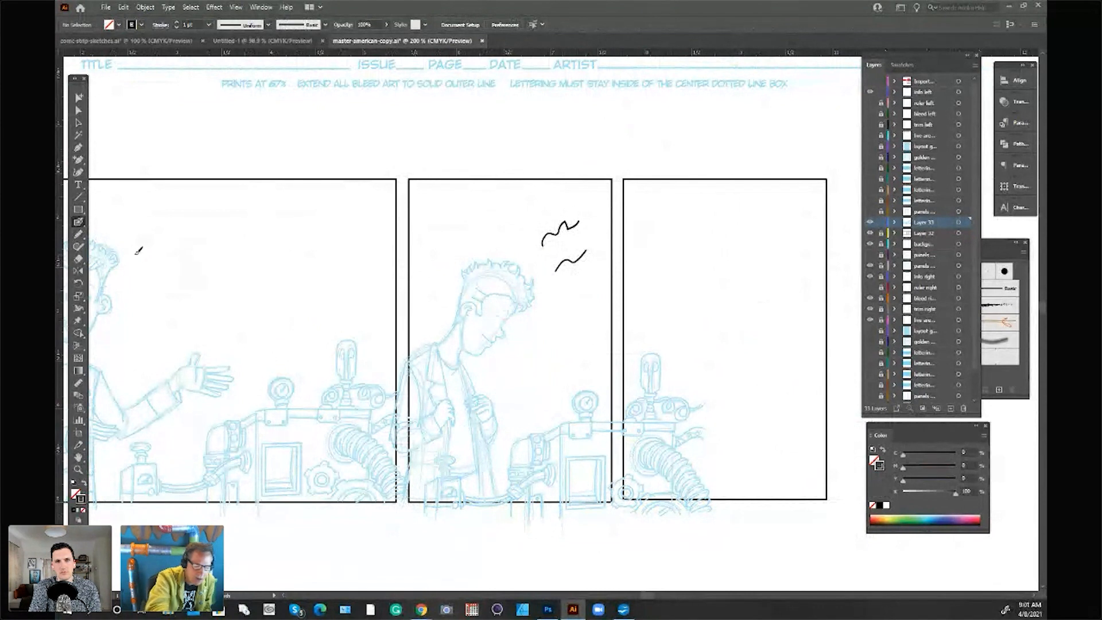
{"action": "mouse_move", "coordinate": [558, 307]}
{"action": "left_mouse_down"}
{"action": "mouse_move", "coordinate": [571, 286]}
{"action": "mouse_move", "coordinate": [591, 285]}
{"action": "left_mouse_up"}
{"action": "mouse_move", "coordinate": [565, 330]}
{"action": "left_mouse_down"}
{"action": "mouse_move", "coordinate": [589, 315]}
{"action": "mouse_move", "coordinate": [586, 343]}
{"action": "left_mouse_up"}
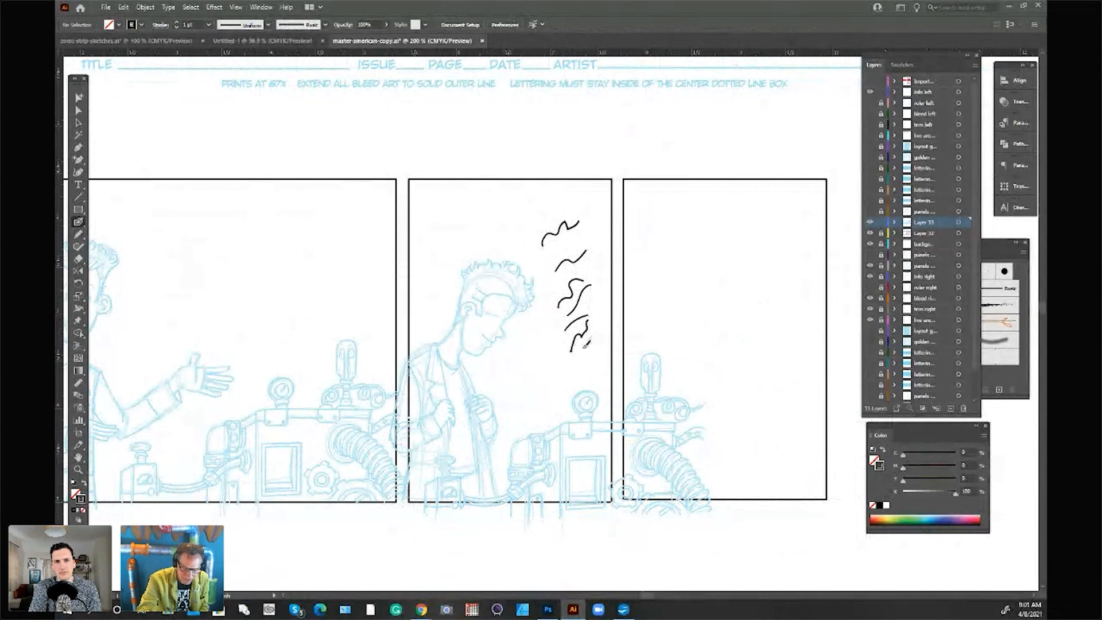
Step: Select and delete all the black wavy strokes beside the leaning man
{"action": "key", "text": "a"}
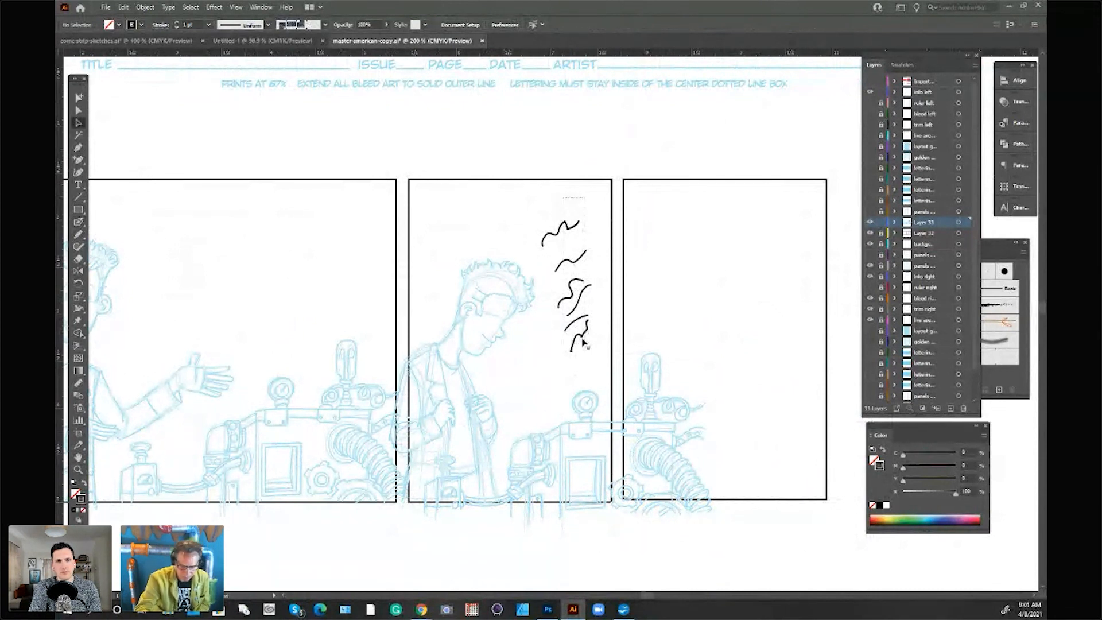
{"action": "key", "text": "ctrl+a"}
{"action": "key", "text": "Delete"}
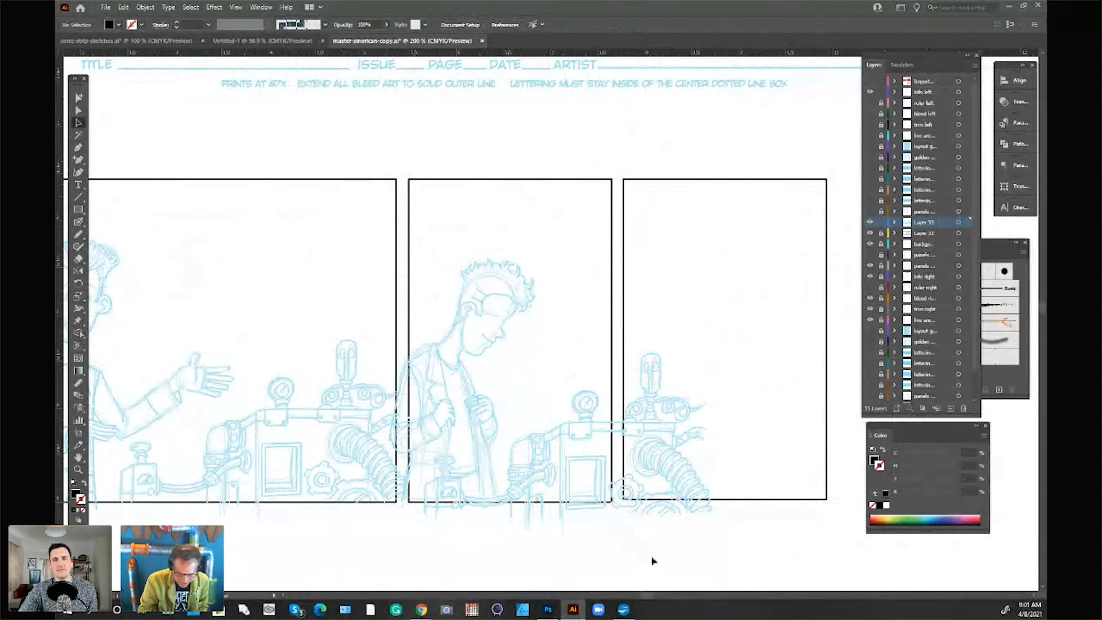
Step: Create a new layer with default options above the sketch layer and lock the sketch layer beneath it
{"action": "left_click", "coordinate": [975, 66]}
{"action": "left_click", "coordinate": [884, 70]}
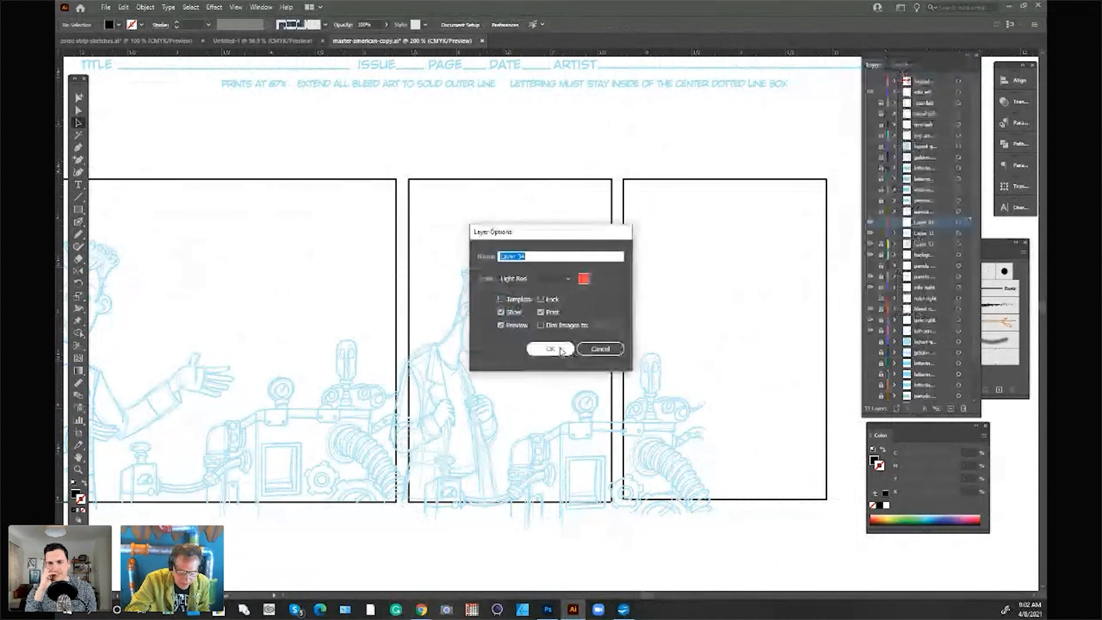
{"action": "key", "text": "Return"}
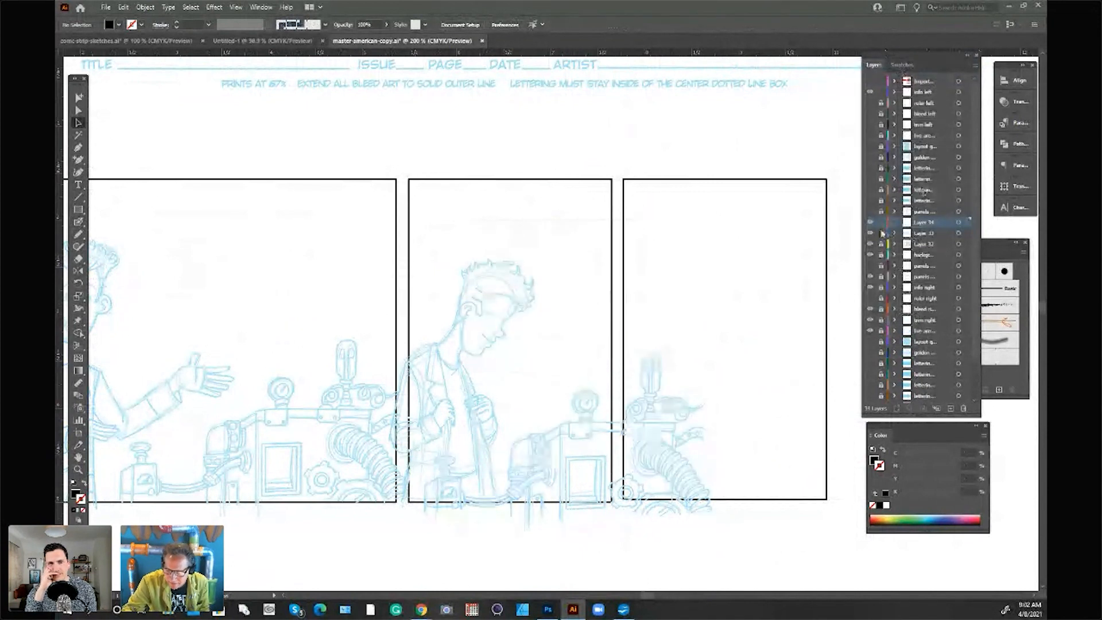
Step: Trace the side and front curls of the first panel man's hair with the Pen tool, using a black stroke and no fill
{"action": "left_click_drag", "start_coordinate": [647, 595], "coordinate": [639, 595]}
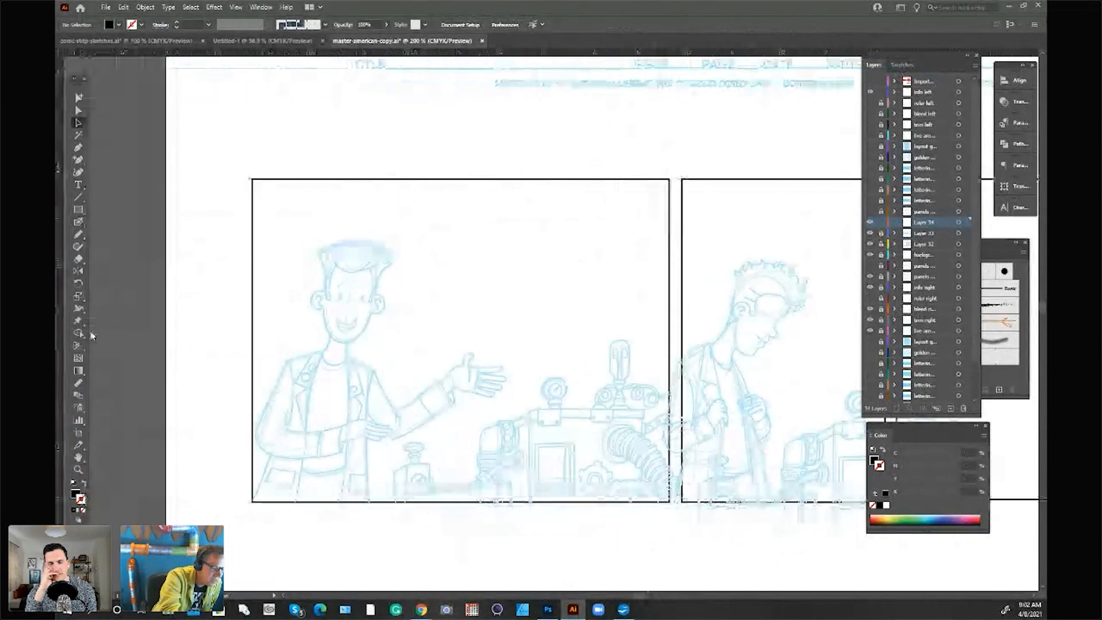
{"action": "left_click", "coordinate": [75, 493]}
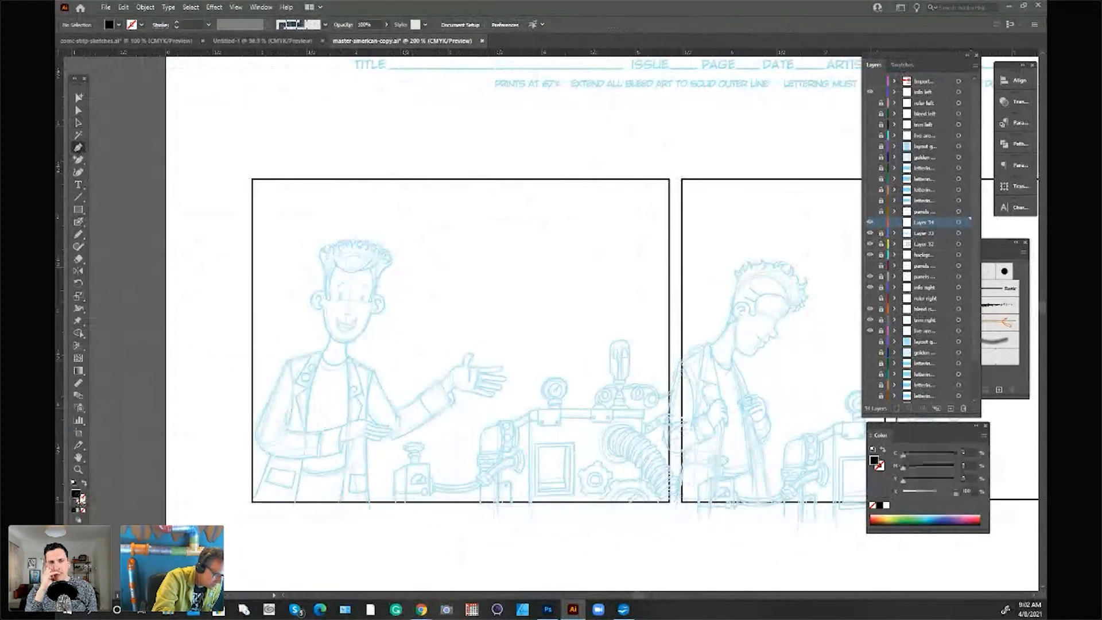
{"action": "left_click_drag", "start_coordinate": [325, 295], "coordinate": [332, 244]}
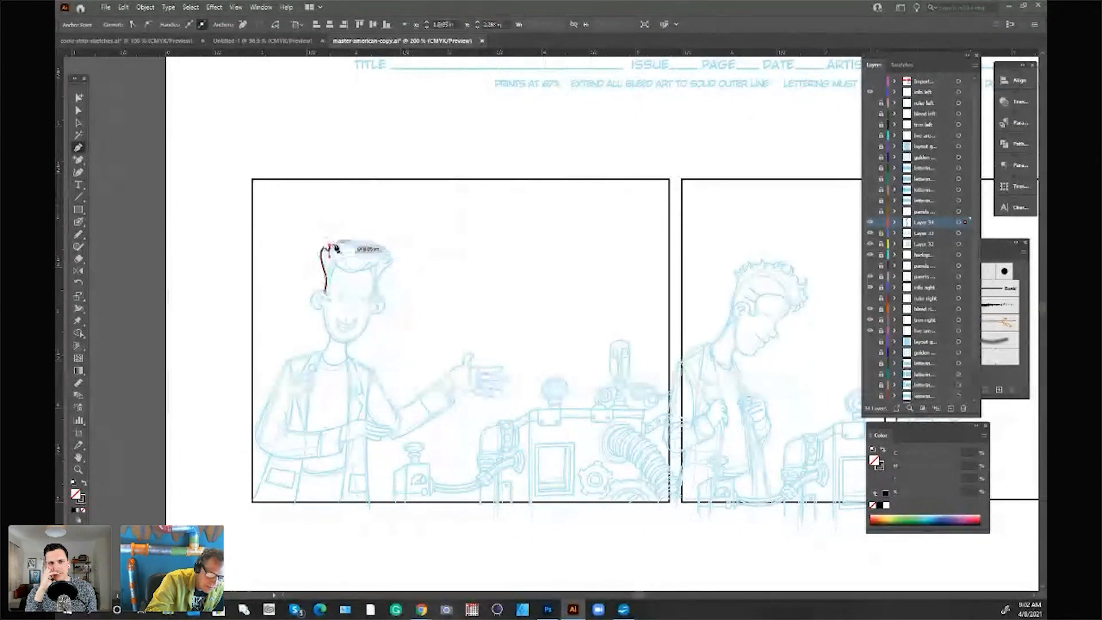
{"action": "left_click_drag", "start_coordinate": [334, 245], "coordinate": [338, 251]}
{"action": "left_click", "coordinate": [337, 247]}
{"action": "left_click", "coordinate": [345, 240]}
{"action": "left_click", "coordinate": [346, 241]}
{"action": "left_click", "coordinate": [344, 243]}
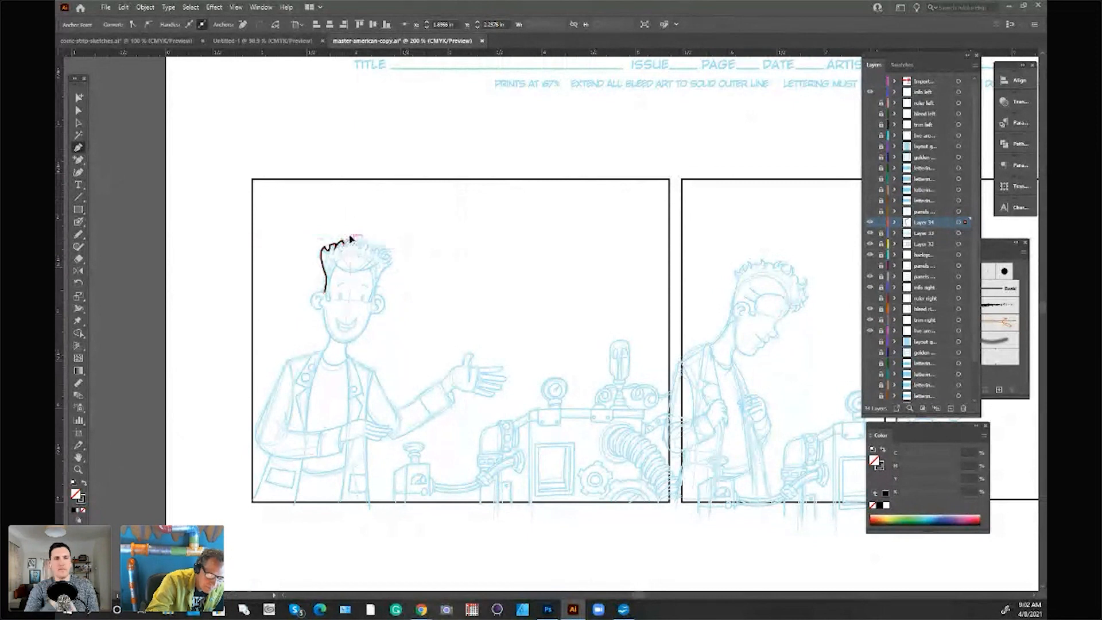
{"action": "left_click_drag", "start_coordinate": [353, 239], "coordinate": [353, 252]}
{"action": "left_click", "coordinate": [354, 244]}
{"action": "left_click_drag", "start_coordinate": [360, 240], "coordinate": [360, 246]}
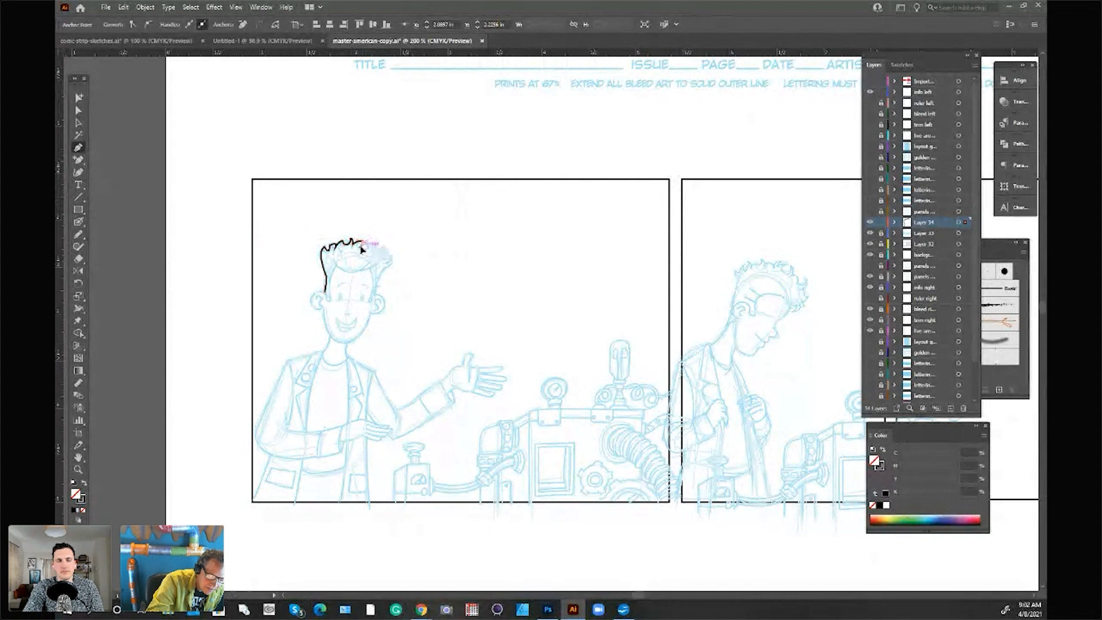
{"action": "left_click", "coordinate": [80, 123]}
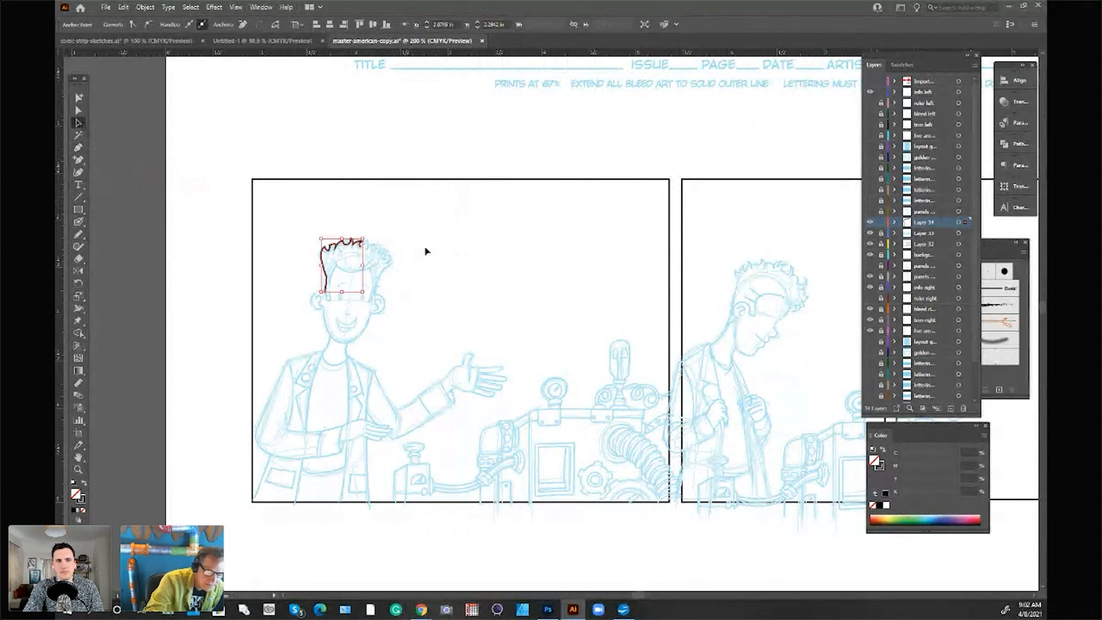
{"action": "left_click", "coordinate": [425, 251]}
Step: Inspect the traced hair outline on the first panel's man up close, then delete the whole path
{"action": "left_click", "coordinate": [81, 470]}
{"action": "left_click", "coordinate": [367, 247]}
{"action": "left_click", "coordinate": [535, 326]}
{"action": "left_click", "coordinate": [565, 338]}
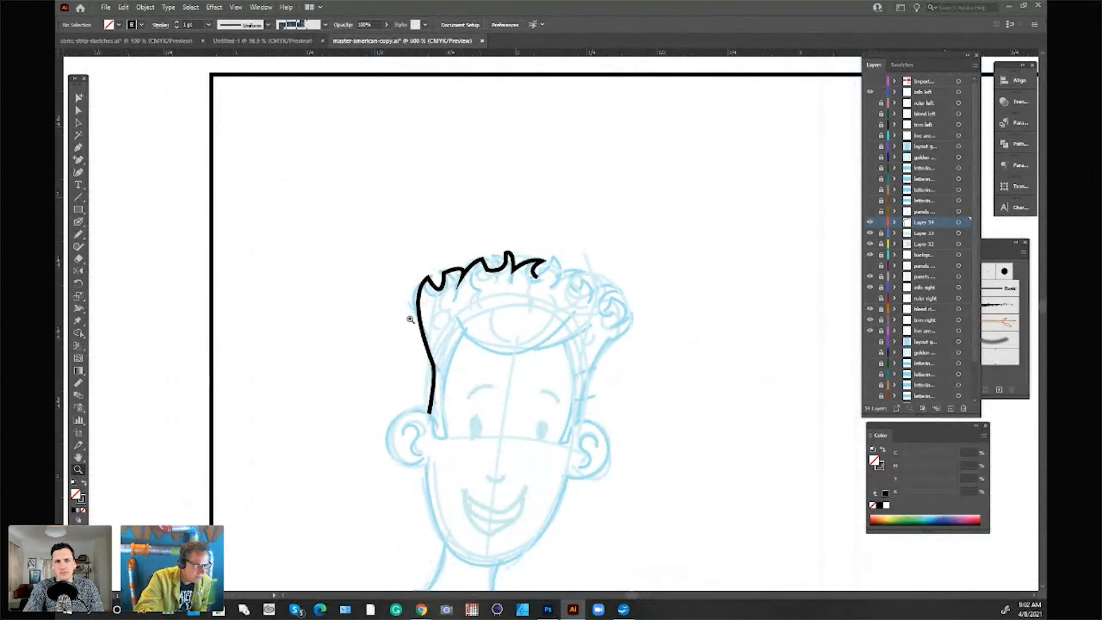
{"action": "left_click", "coordinate": [79, 110]}
{"action": "left_click", "coordinate": [538, 266]}
{"action": "key", "text": "Delete"}
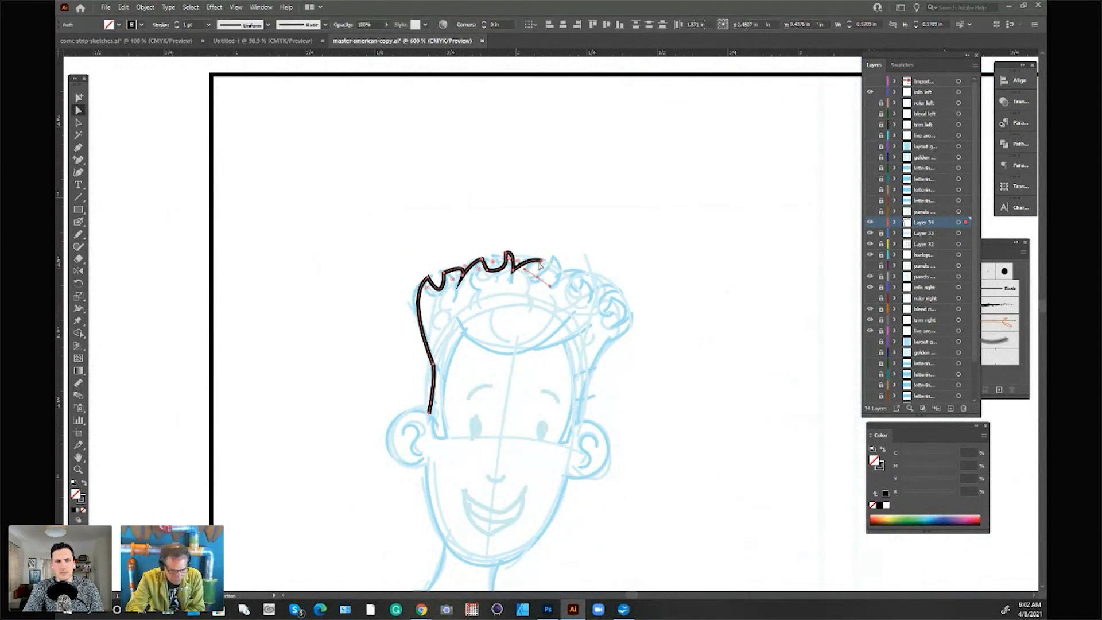
Step: Unlock the sketch layer and drag a duplicate of the leaning man across the gap between the second and third panels
{"action": "left_click", "coordinate": [85, 469]}
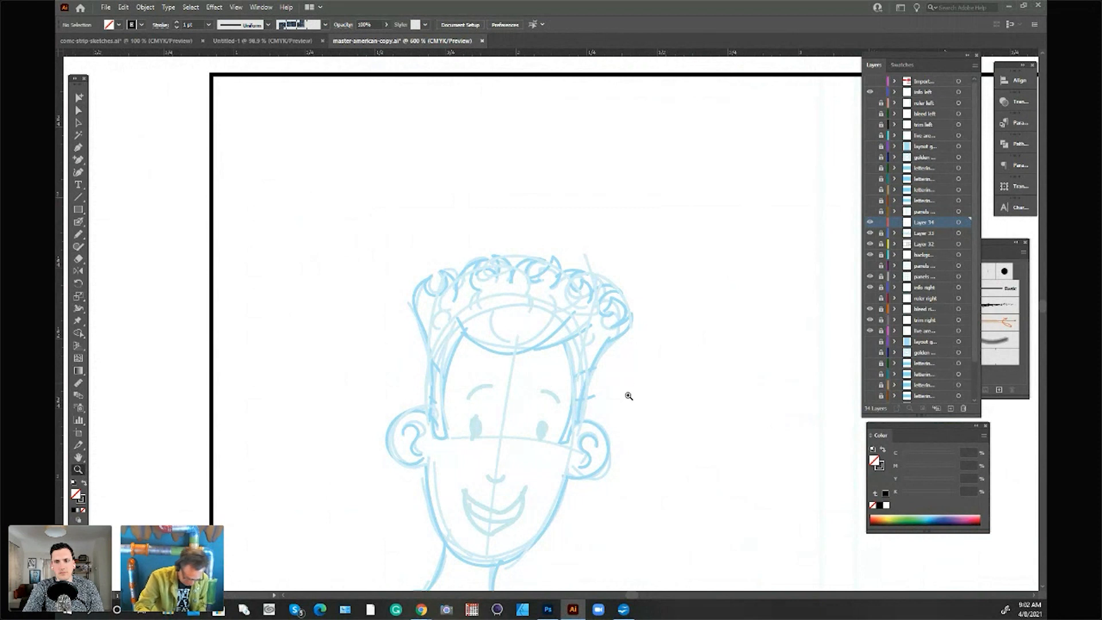
{"action": "left_click", "coordinate": [631, 389], "text": "alt"}
{"action": "left_click", "coordinate": [730, 435], "text": "alt"}
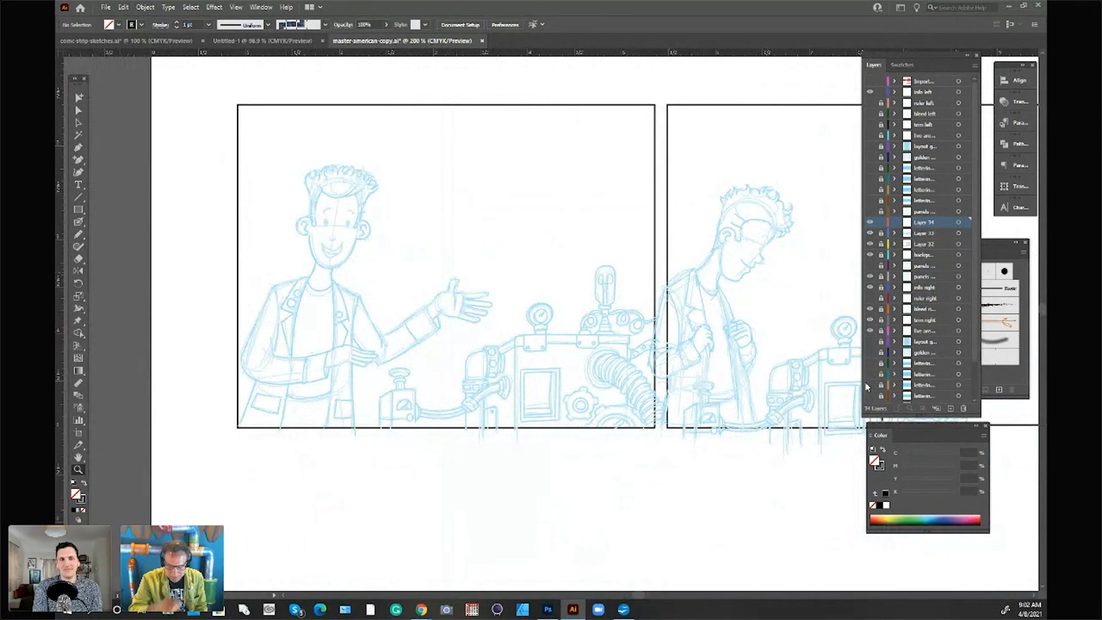
{"action": "left_click_drag", "start_coordinate": [637, 595], "coordinate": [638, 594]}
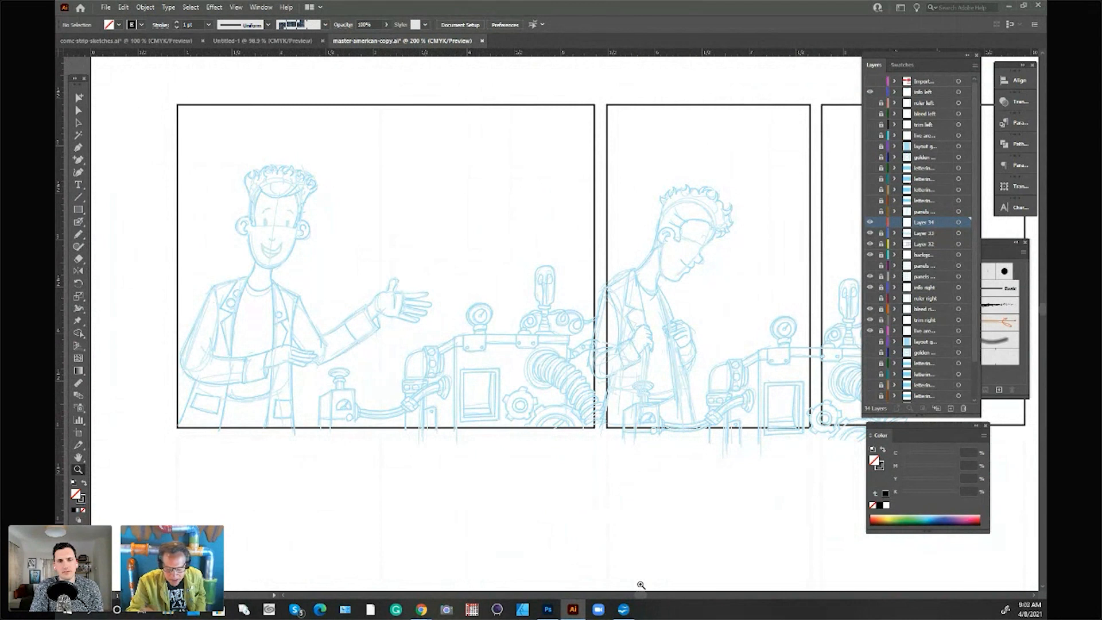
{"action": "left_click_drag", "start_coordinate": [644, 597], "coordinate": [644, 595]}
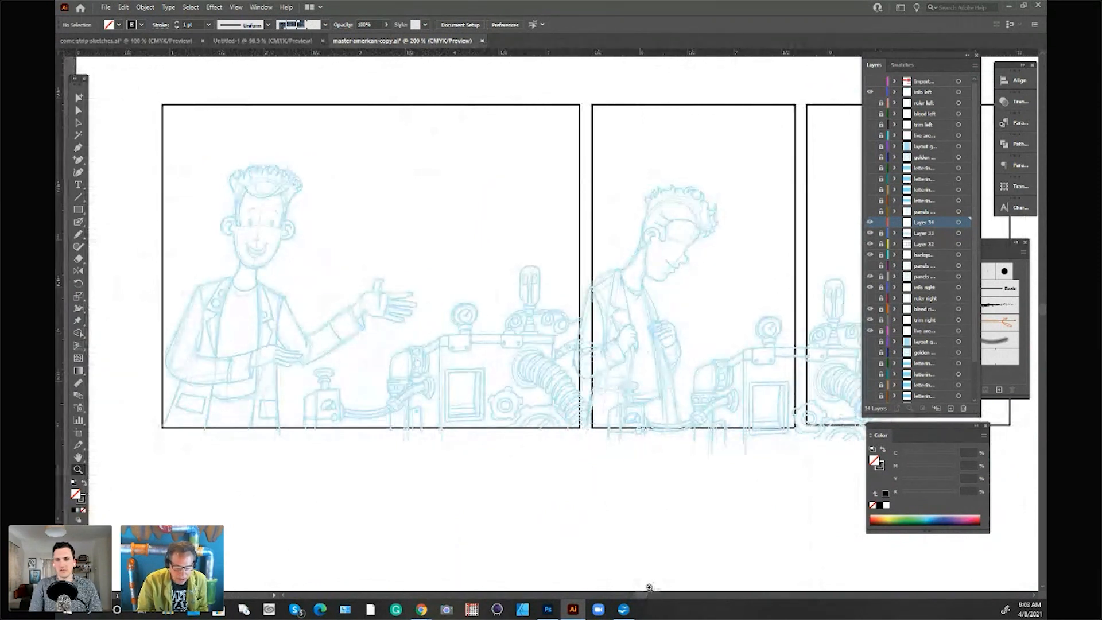
{"action": "left_click_drag", "start_coordinate": [643, 598], "coordinate": [647, 571]}
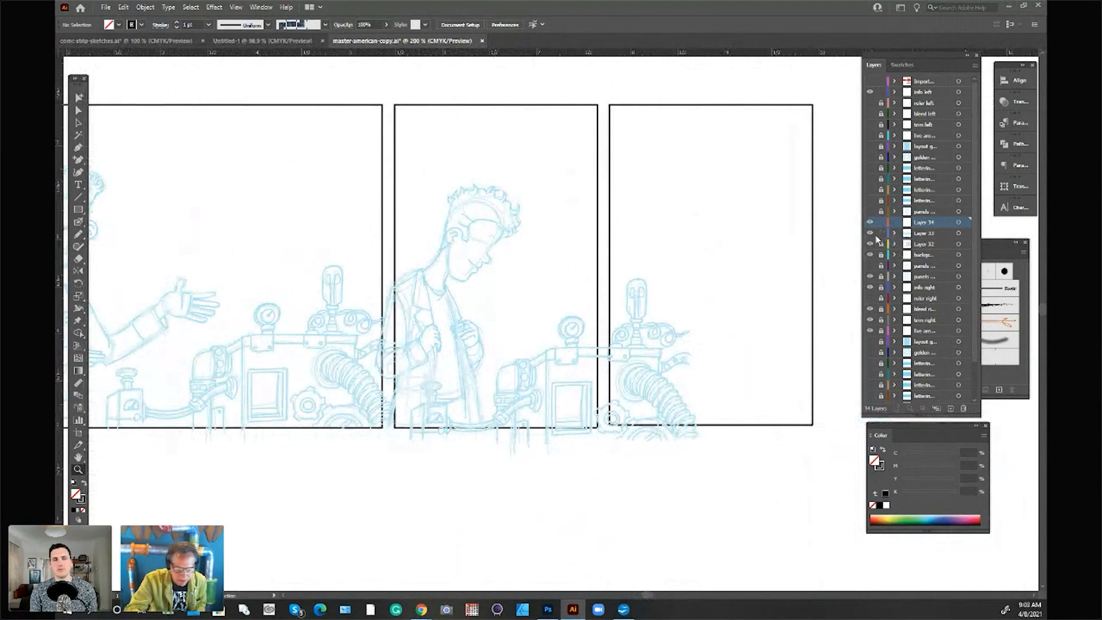
{"action": "left_click", "coordinate": [79, 122]}
{"action": "mouse_move", "coordinate": [527, 251]}
{"action": "left_mouse_down"}
{"action": "mouse_move", "coordinate": [507, 235]}
{"action": "mouse_move", "coordinate": [783, 232]}
{"action": "mouse_move", "coordinate": [760, 199]}
{"action": "mouse_move", "coordinate": [832, 396]}
{"action": "mouse_move", "coordinate": [813, 454]}
{"action": "mouse_move", "coordinate": [615, 177]}
{"action": "mouse_move", "coordinate": [596, 359]}
{"action": "mouse_move", "coordinate": [651, 224]}
{"action": "left_mouse_up"}
Step: Add another new layer with default options directly above the sketch layer
{"action": "left_click", "coordinate": [975, 65]}
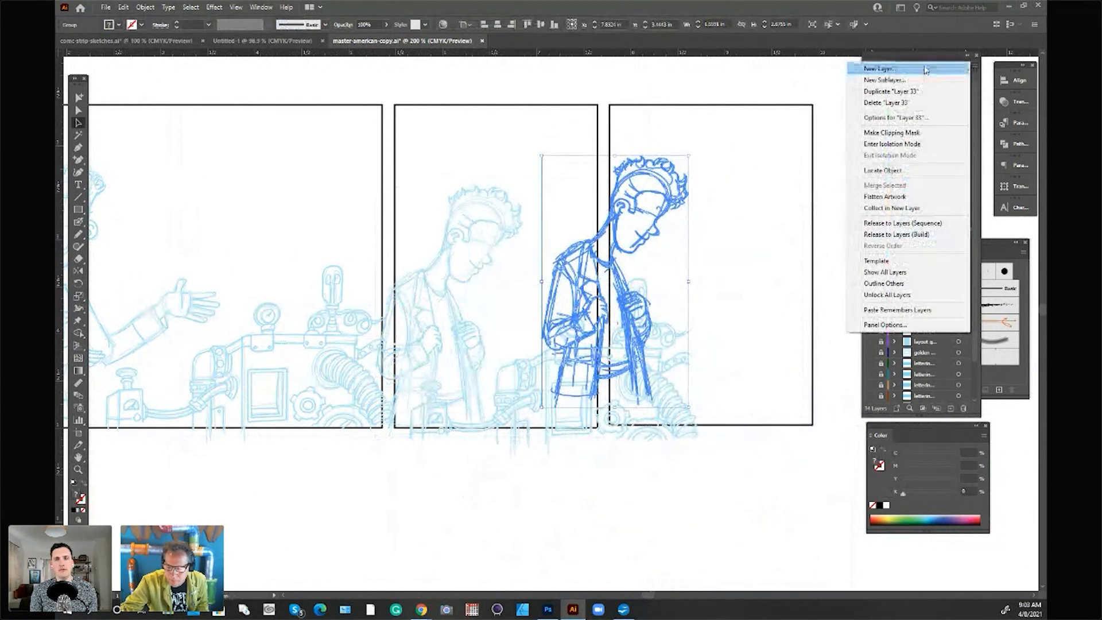
{"action": "left_click", "coordinate": [925, 69]}
{"action": "left_click", "coordinate": [558, 346]}
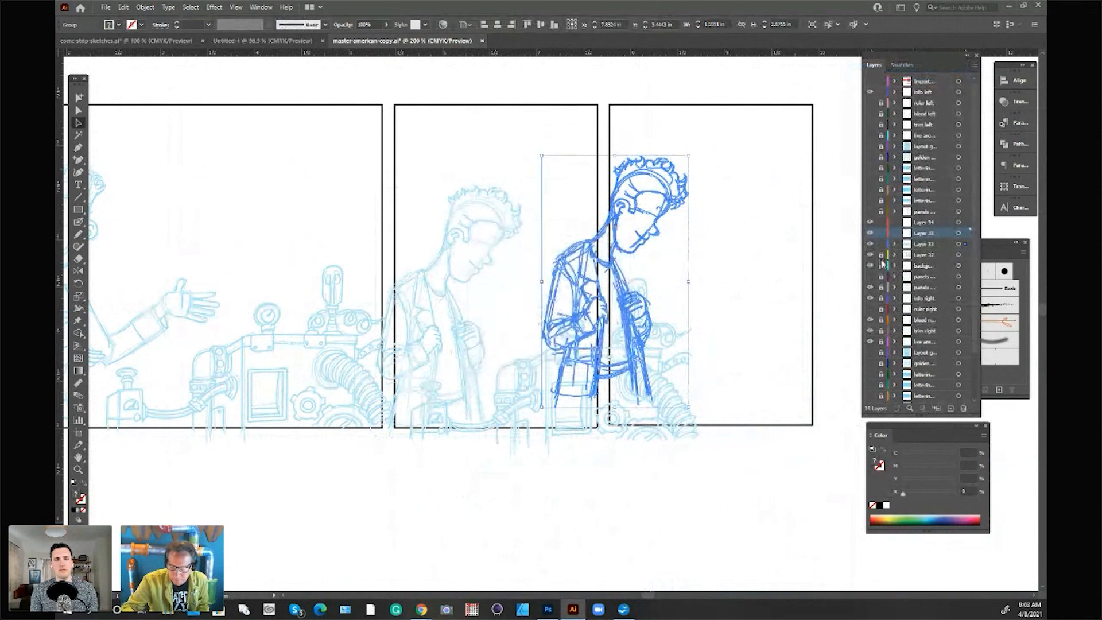
Step: Move the duplicated leaning man through the third panel until he overlaps its outer right edge
{"action": "mouse_move", "coordinate": [658, 219]}
{"action": "left_mouse_down"}
{"action": "mouse_move", "coordinate": [677, 227]}
{"action": "mouse_move", "coordinate": [702, 199]}
{"action": "left_mouse_up"}
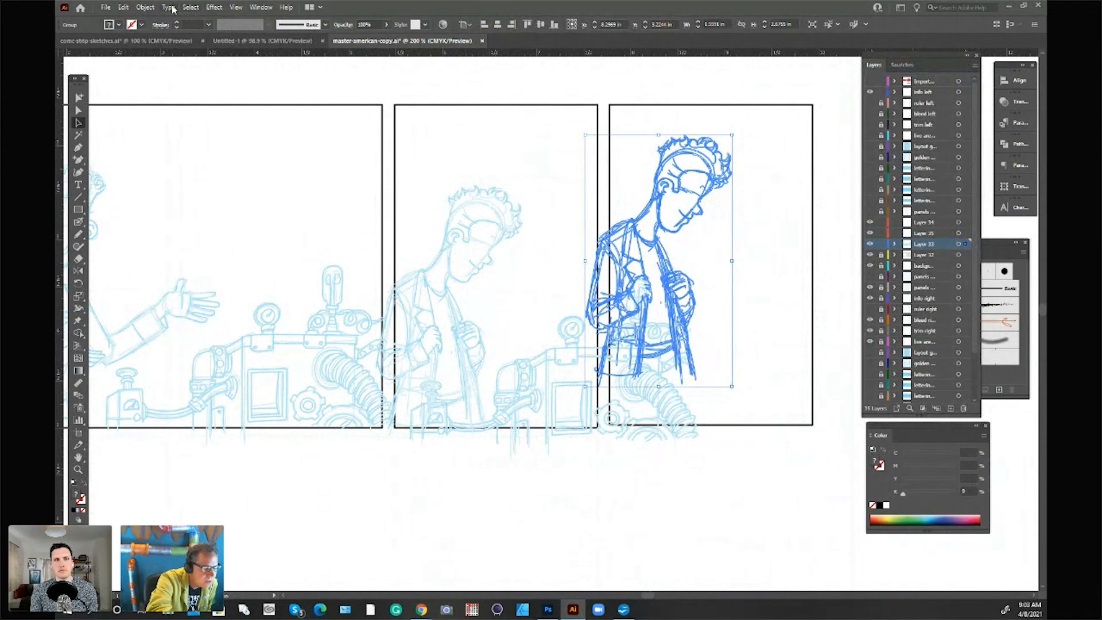
{"action": "left_click", "coordinate": [146, 8]}
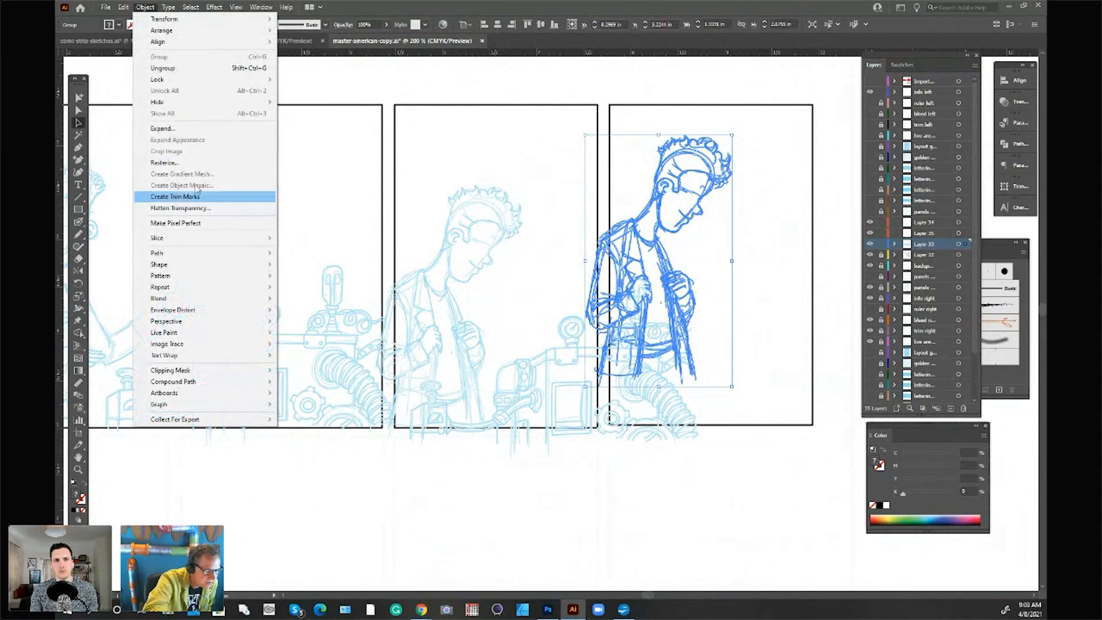
{"action": "mouse_move", "coordinate": [170, 8]}
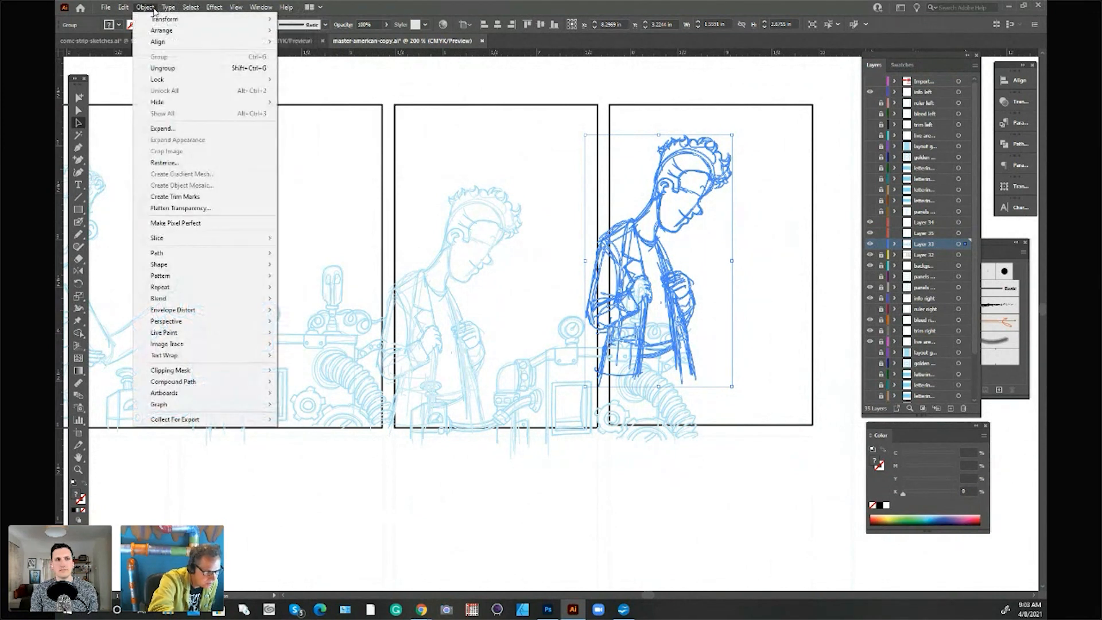
{"action": "left_click", "coordinate": [710, 194]}
{"action": "mouse_move", "coordinate": [686, 334]}
{"action": "left_mouse_down"}
{"action": "mouse_move", "coordinate": [708, 285]}
{"action": "mouse_move", "coordinate": [726, 300]}
{"action": "mouse_move", "coordinate": [720, 313]}
{"action": "left_mouse_up"}
{"action": "left_click_drag", "start_coordinate": [696, 201], "coordinate": [822, 188]}
Step: Place a copy of the second panel's machine below the panels and erase a vertical strip through the original's bulb and hose
{"action": "left_click", "coordinate": [658, 358]}
{"action": "mouse_move", "coordinate": [657, 358]}
{"action": "left_mouse_down"}
{"action": "mouse_move", "coordinate": [684, 362]}
{"action": "mouse_move", "coordinate": [687, 457]}
{"action": "mouse_move", "coordinate": [713, 522]}
{"action": "mouse_move", "coordinate": [725, 503]}
{"action": "mouse_move", "coordinate": [660, 364]}
{"action": "mouse_move", "coordinate": [663, 329]}
{"action": "mouse_move", "coordinate": [626, 281]}
{"action": "mouse_move", "coordinate": [628, 344]}
{"action": "mouse_move", "coordinate": [621, 319]}
{"action": "mouse_move", "coordinate": [600, 425]}
{"action": "mouse_move", "coordinate": [626, 321]}
{"action": "mouse_move", "coordinate": [638, 345]}
{"action": "mouse_move", "coordinate": [636, 275]}
{"action": "mouse_move", "coordinate": [666, 434]}
{"action": "mouse_move", "coordinate": [686, 385]}
{"action": "left_mouse_up"}
{"action": "left_click", "coordinate": [79, 258]}
{"action": "left_click_drag", "start_coordinate": [637, 284], "coordinate": [639, 416]}
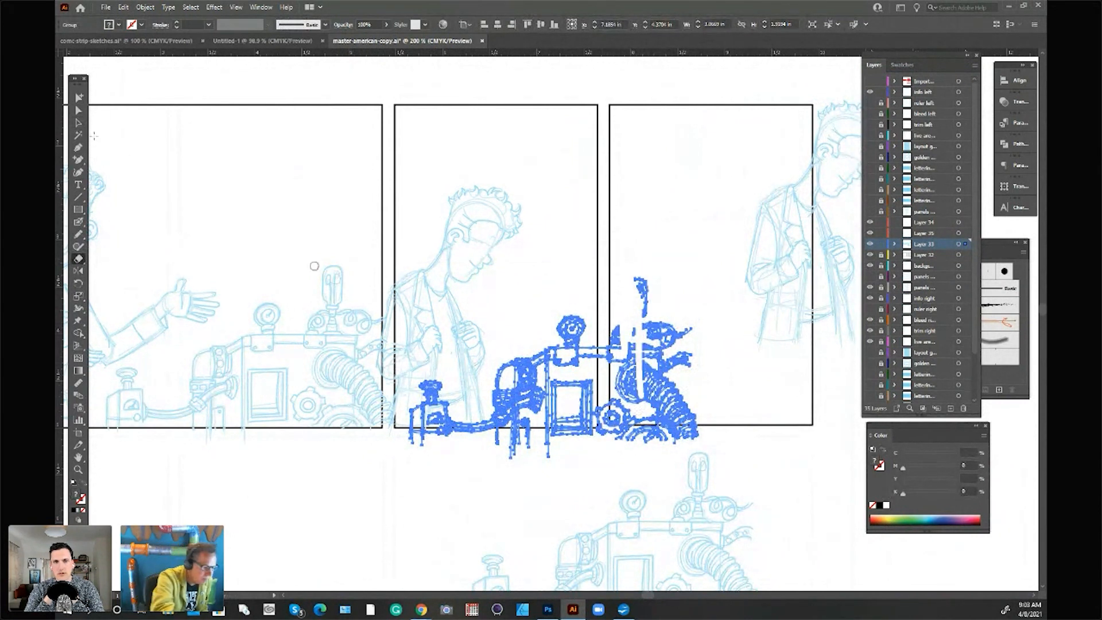
{"action": "left_click", "coordinate": [80, 123]}
{"action": "left_click", "coordinate": [716, 304]}
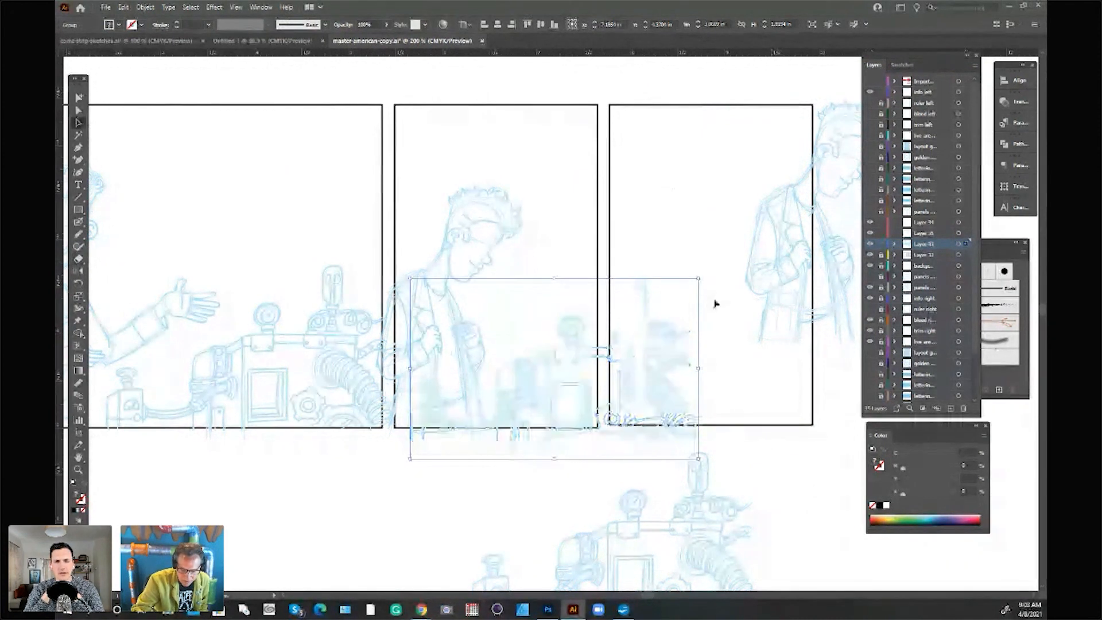
{"action": "left_click", "coordinate": [665, 365]}
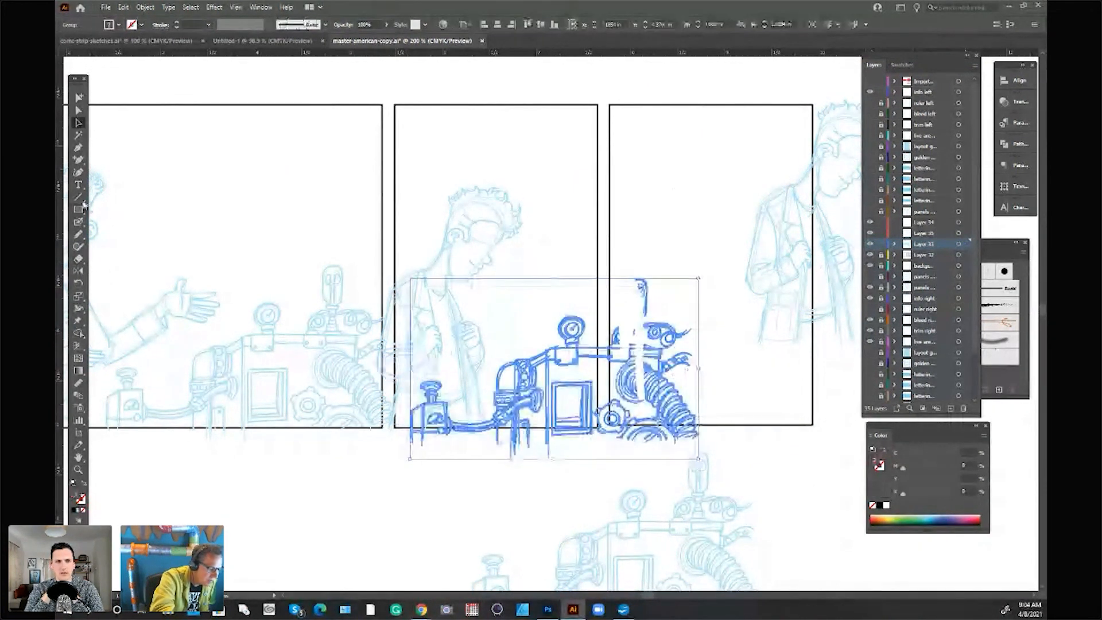
{"action": "left_click", "coordinate": [652, 327]}
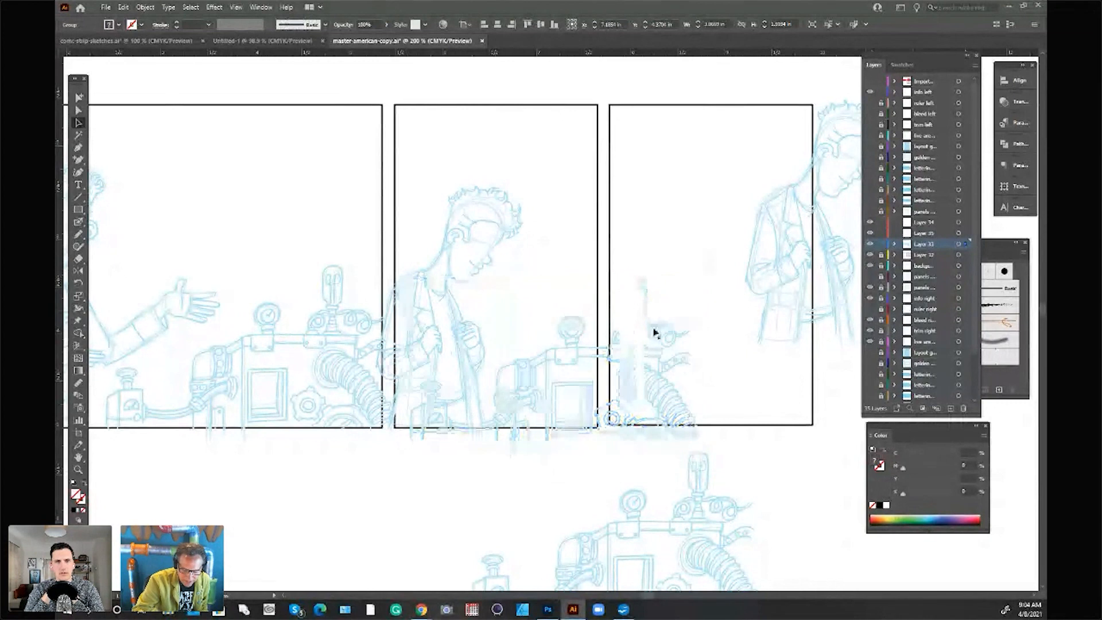
{"action": "left_click", "coordinate": [599, 370]}
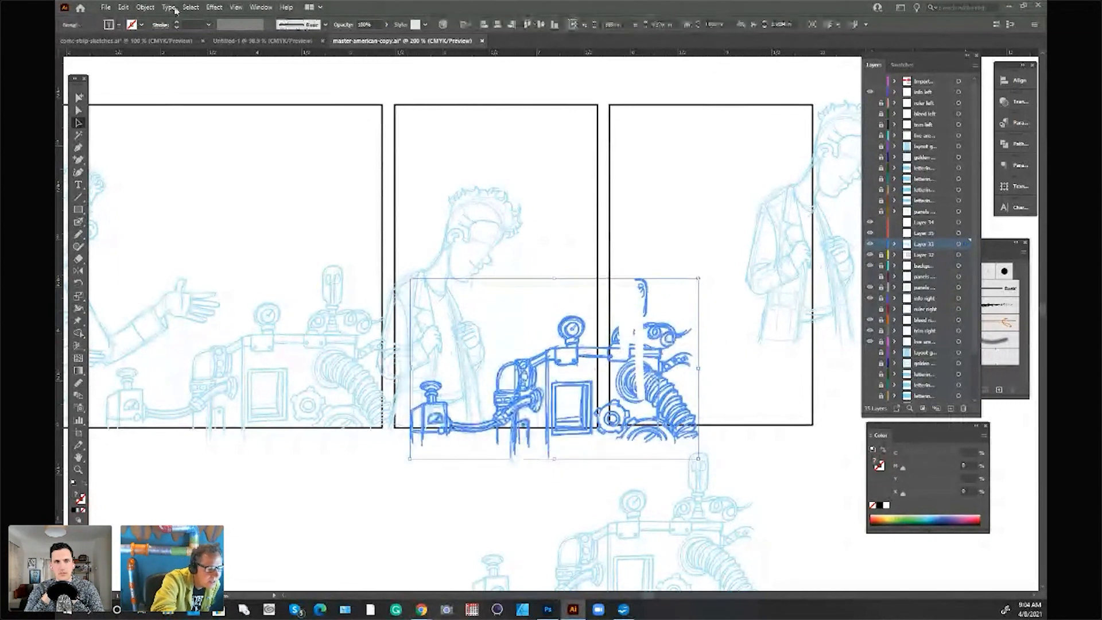
{"action": "left_click", "coordinate": [147, 7]}
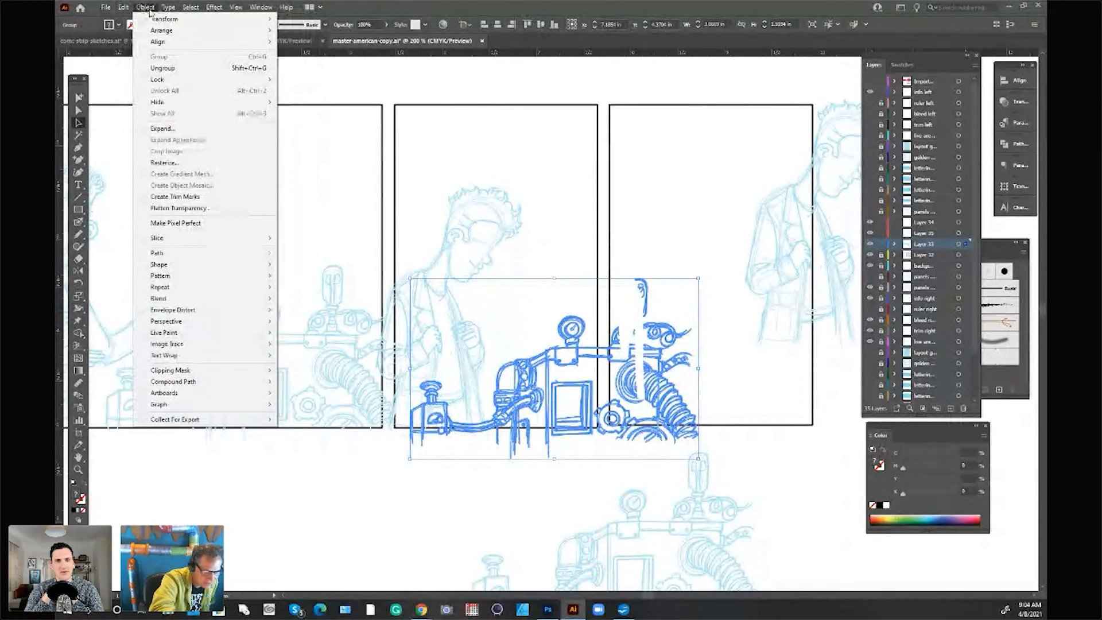
{"action": "left_click", "coordinate": [660, 261]}
{"action": "left_click", "coordinate": [645, 291]}
{"action": "left_click", "coordinate": [646, 291]}
{"action": "left_click", "coordinate": [146, 7]}
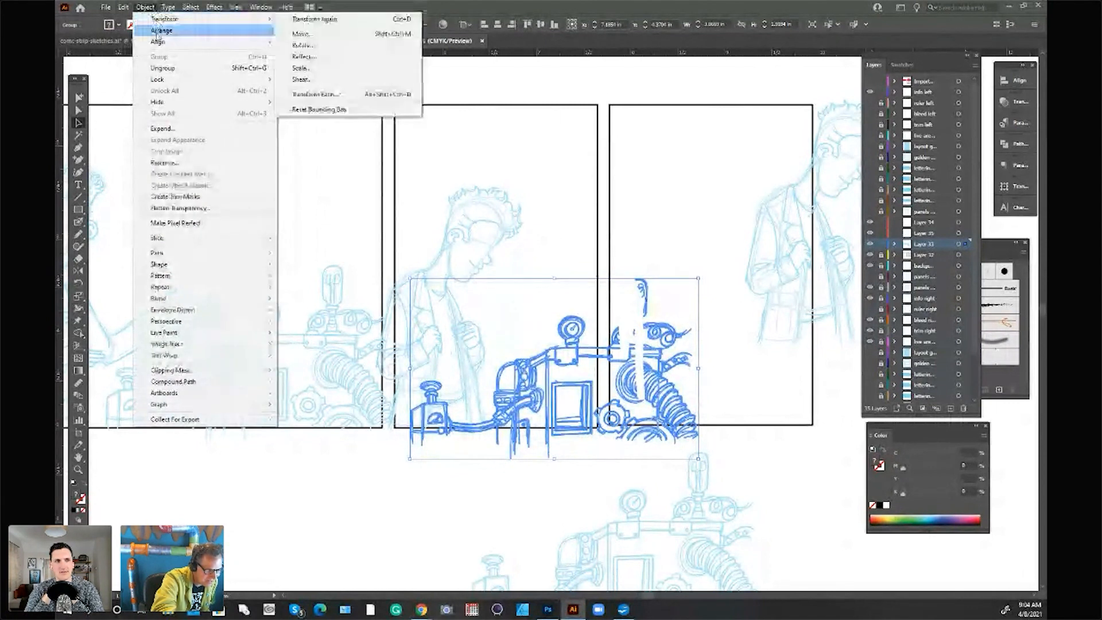
{"action": "left_click", "coordinate": [709, 110]}
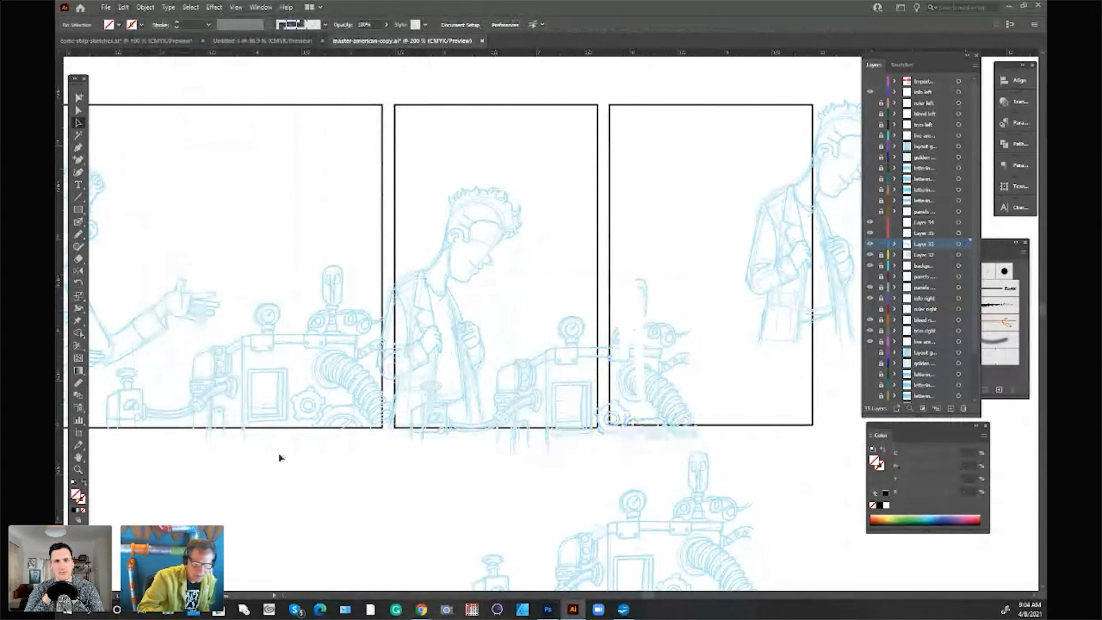
Step: Cover the machine part overlapping the third panel with a white rectangle without outline, about 1.65 in wide and 2.7 in high
{"action": "left_click", "coordinate": [74, 483]}
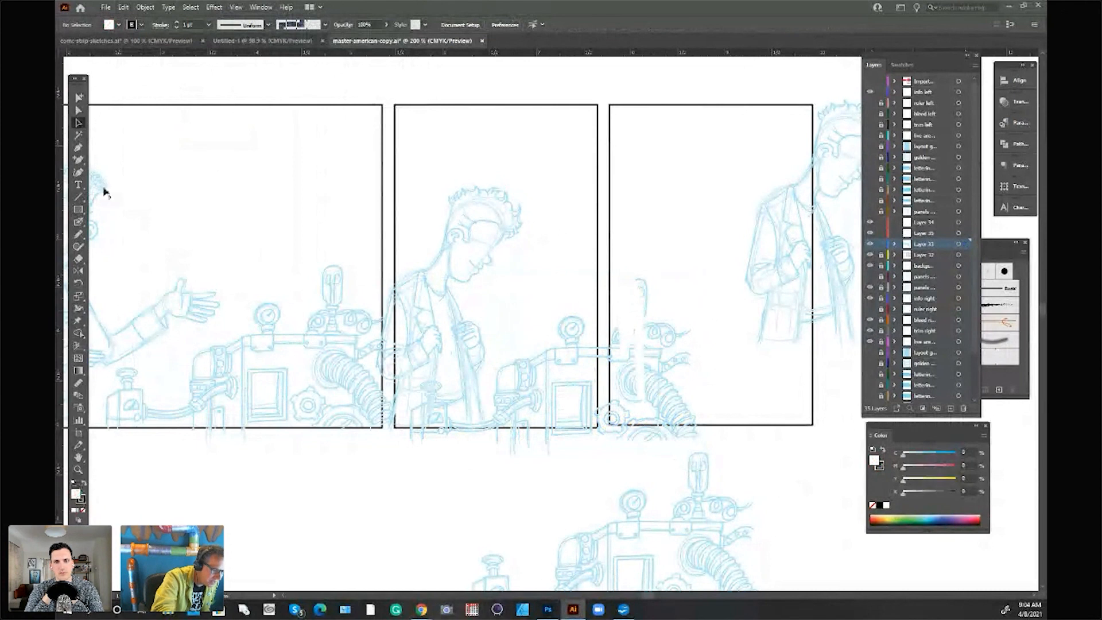
{"action": "left_click", "coordinate": [78, 208]}
{"action": "left_click_drag", "start_coordinate": [597, 195], "coordinate": [757, 452]}
{"action": "left_click", "coordinate": [84, 509]}
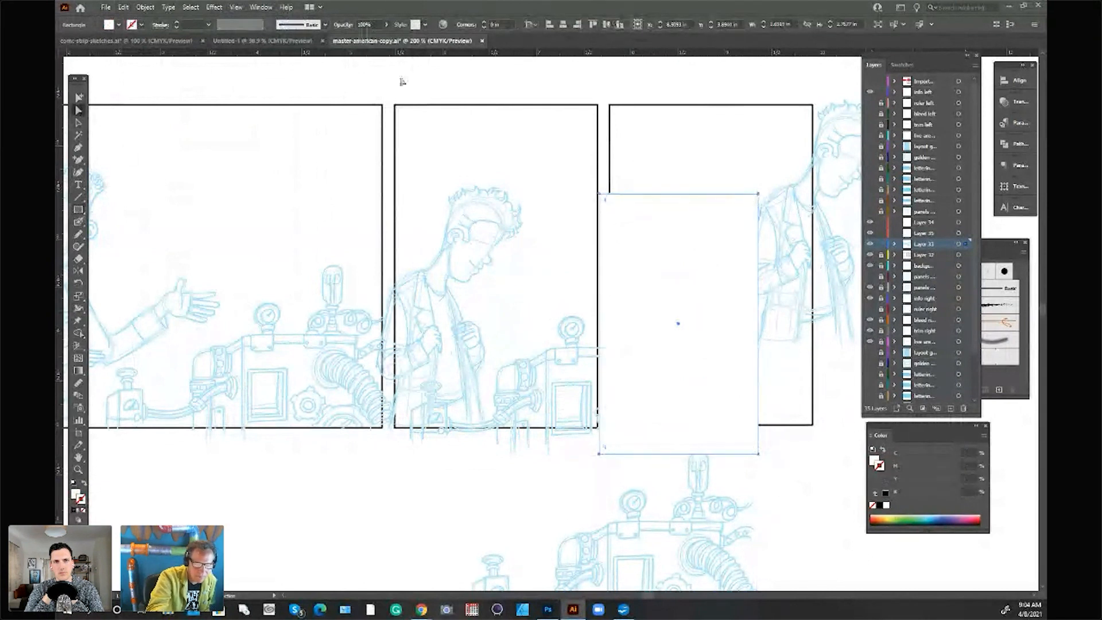
{"action": "left_click", "coordinate": [401, 81]}
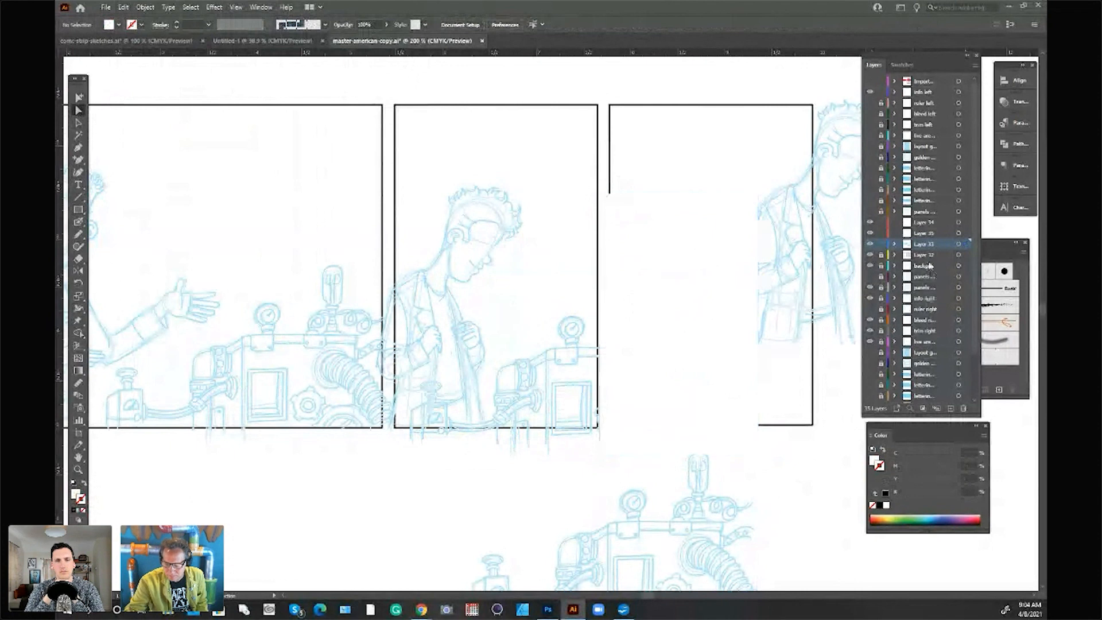
Step: Move the panel-border layer, Layer 32, above Layer 33 so the borders sit over the white rectangle, and clear the selection
{"action": "left_click", "coordinate": [684, 310]}
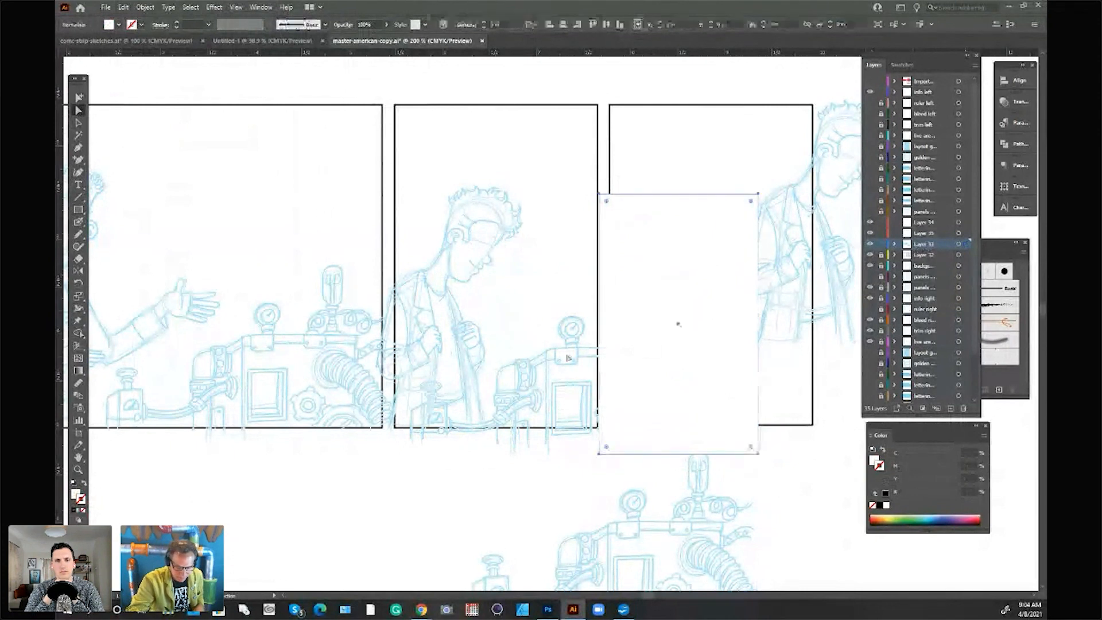
{"action": "left_click", "coordinate": [579, 351]}
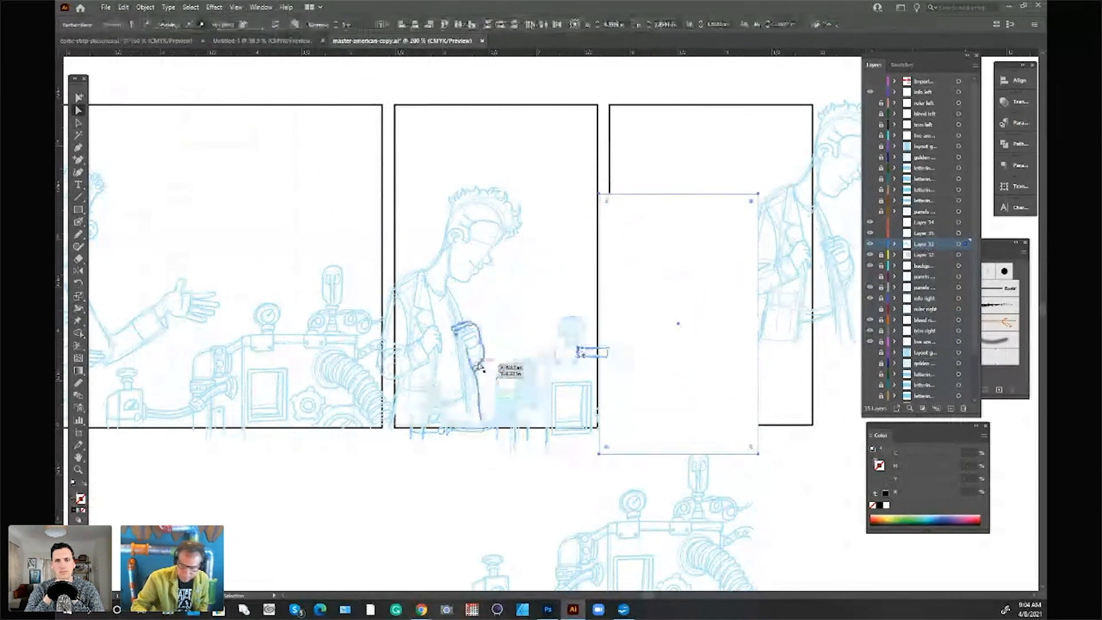
{"action": "left_click_drag", "start_coordinate": [940, 256], "coordinate": [941, 237]}
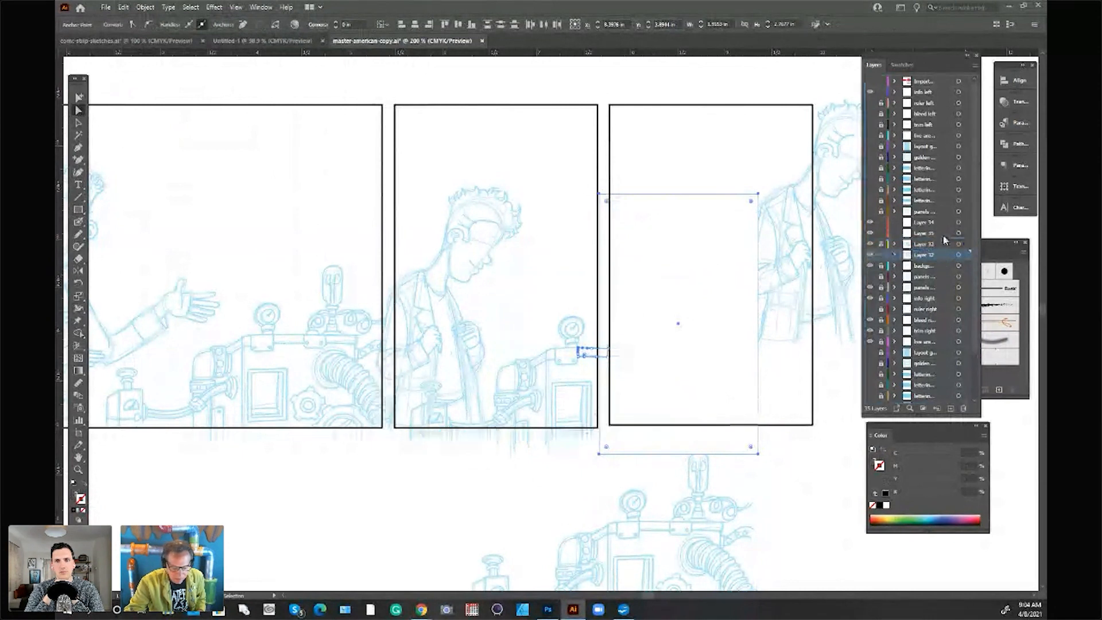
{"action": "left_click", "coordinate": [810, 465]}
Step: Draw a light blue rectangle without outline, about 2.6 in wide and 0.7 in high, directly below the second panel
{"action": "left_click", "coordinate": [852, 294]}
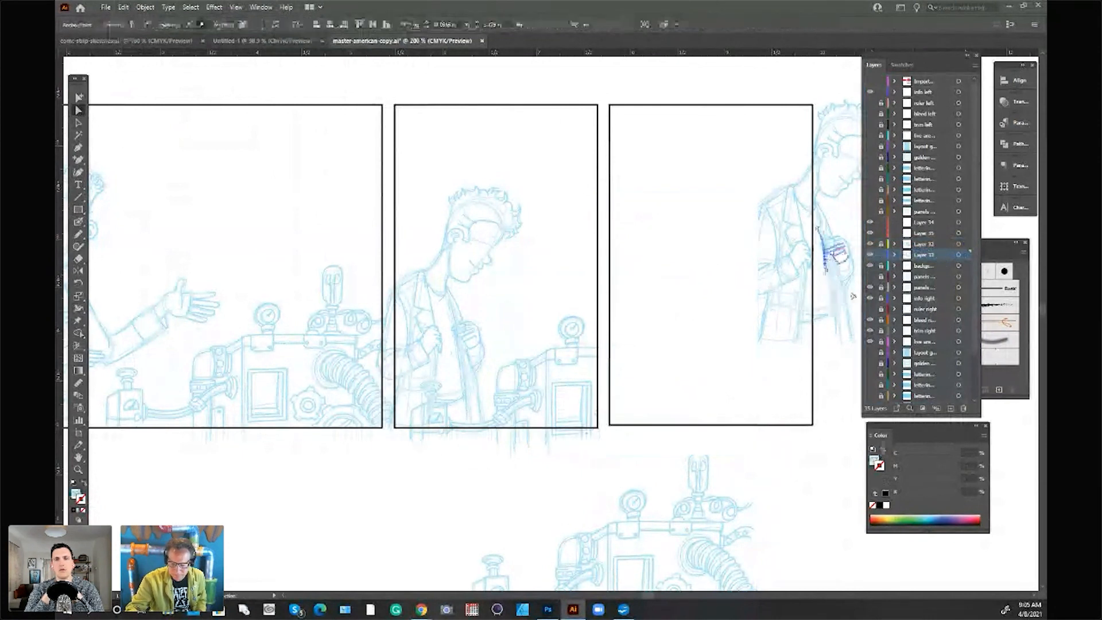
{"action": "left_click", "coordinate": [827, 192], "text": "alt"}
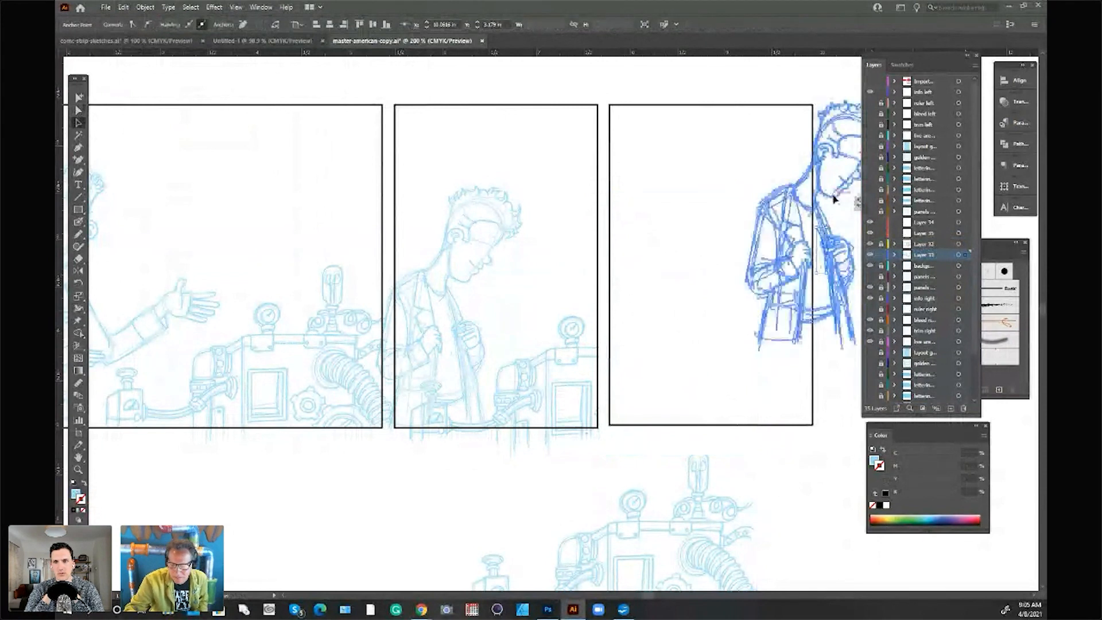
{"action": "left_click", "coordinate": [958, 255]}
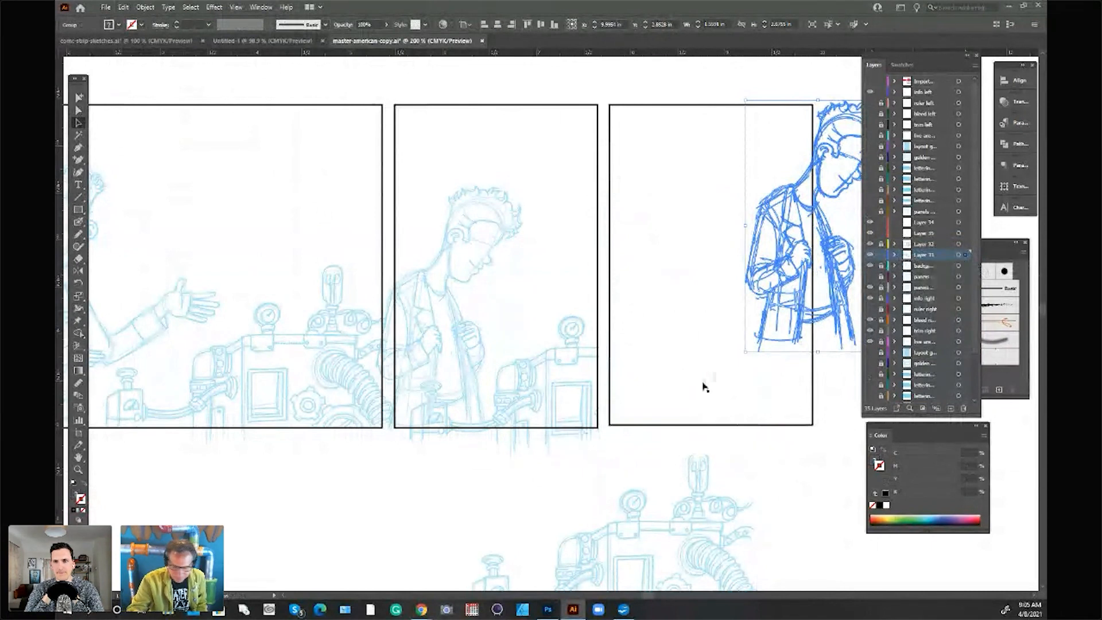
{"action": "key", "text": "m"}
{"action": "key", "text": "ctrl+shift+a"}
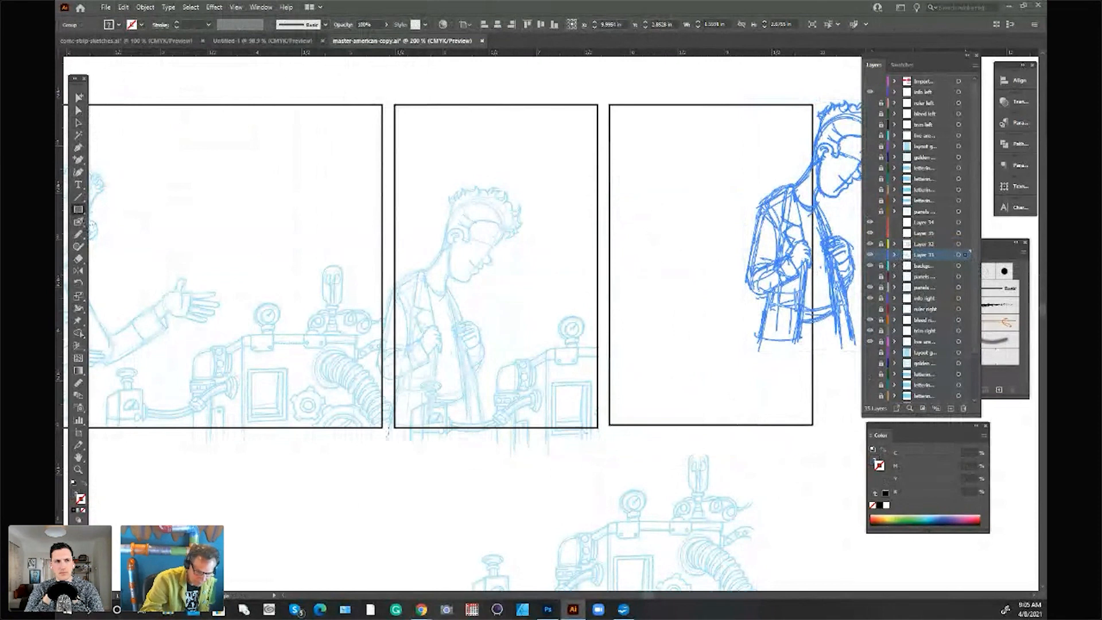
{"action": "left_click_drag", "start_coordinate": [389, 429], "coordinate": [641, 499]}
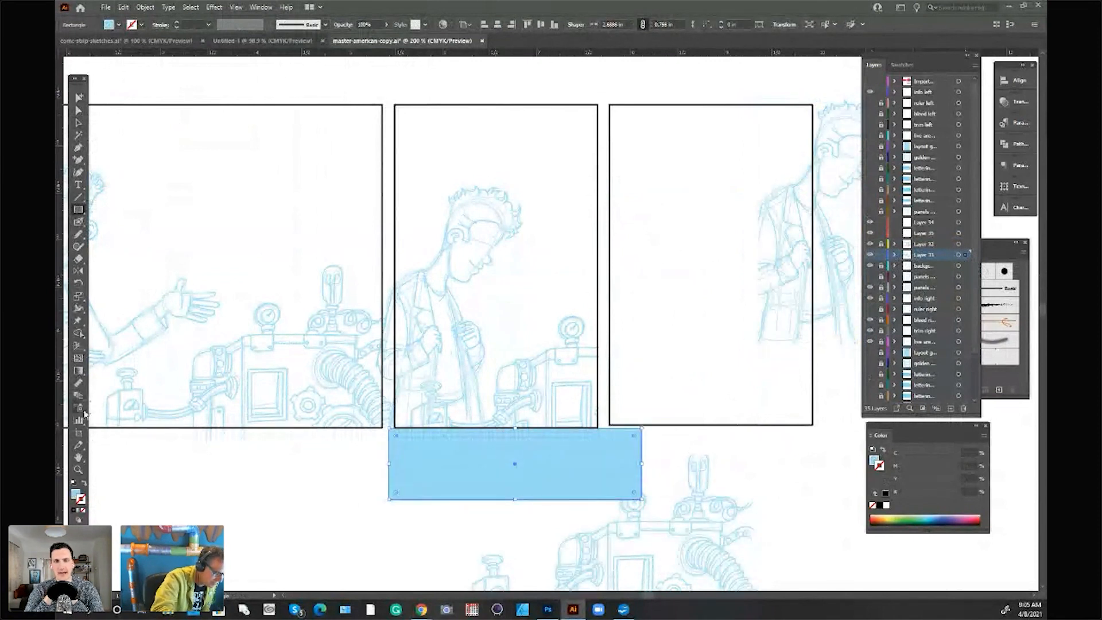
{"action": "left_click", "coordinate": [79, 110]}
{"action": "left_click", "coordinate": [141, 79]}
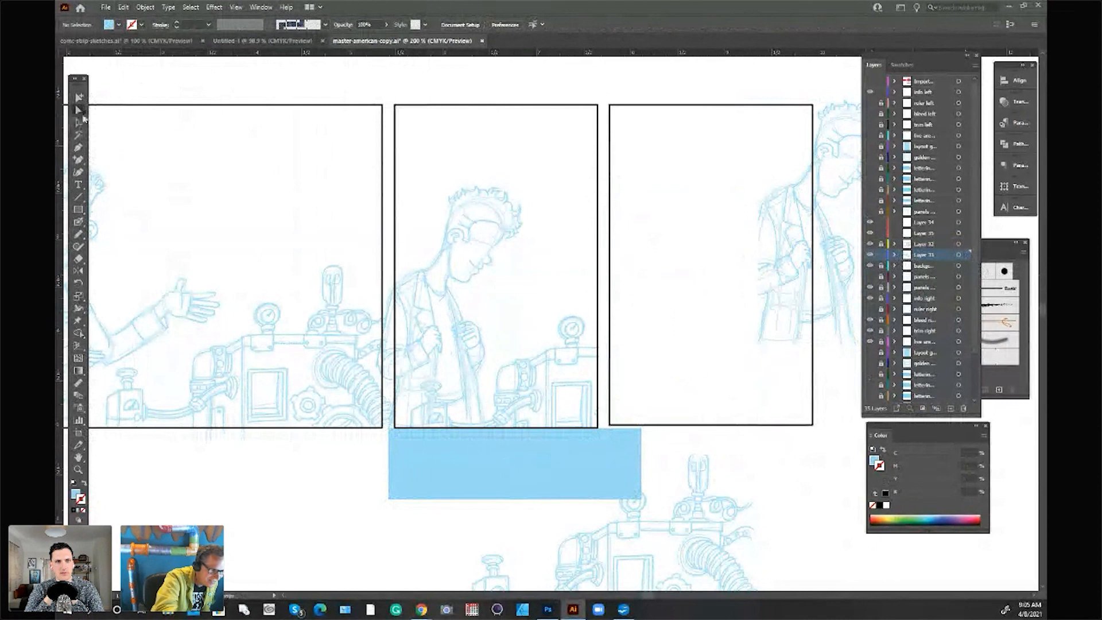
Step: Turn the rectangle below the second panel white, nudge it against the border, and clear the sketch overhang from the gutter beside the first panel
{"action": "left_click", "coordinate": [531, 447]}
{"action": "key", "text": "Down"}
{"action": "key", "text": "Down"}
{"action": "key", "text": "Down"}
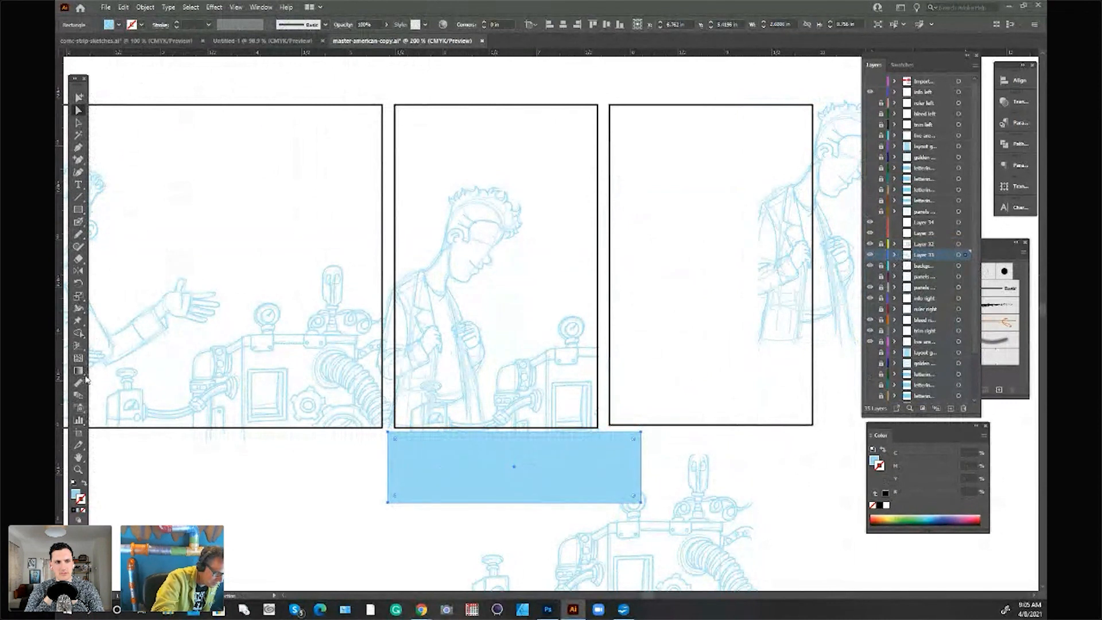
{"action": "left_click", "coordinate": [82, 375]}
{"action": "left_click", "coordinate": [439, 375]}
{"action": "key", "text": "Up"}
{"action": "key", "text": "Up"}
{"action": "key", "text": "Up"}
{"action": "left_click_drag", "start_coordinate": [382, 241], "coordinate": [393, 455]}
Step: Move the duplicated leaning man back over the third panel's inner left border and outline his strokes
{"action": "left_click_drag", "start_coordinate": [838, 271], "coordinate": [675, 348]}
{"action": "left_click", "coordinate": [145, 7]}
{"action": "mouse_move", "coordinate": [197, 251]}
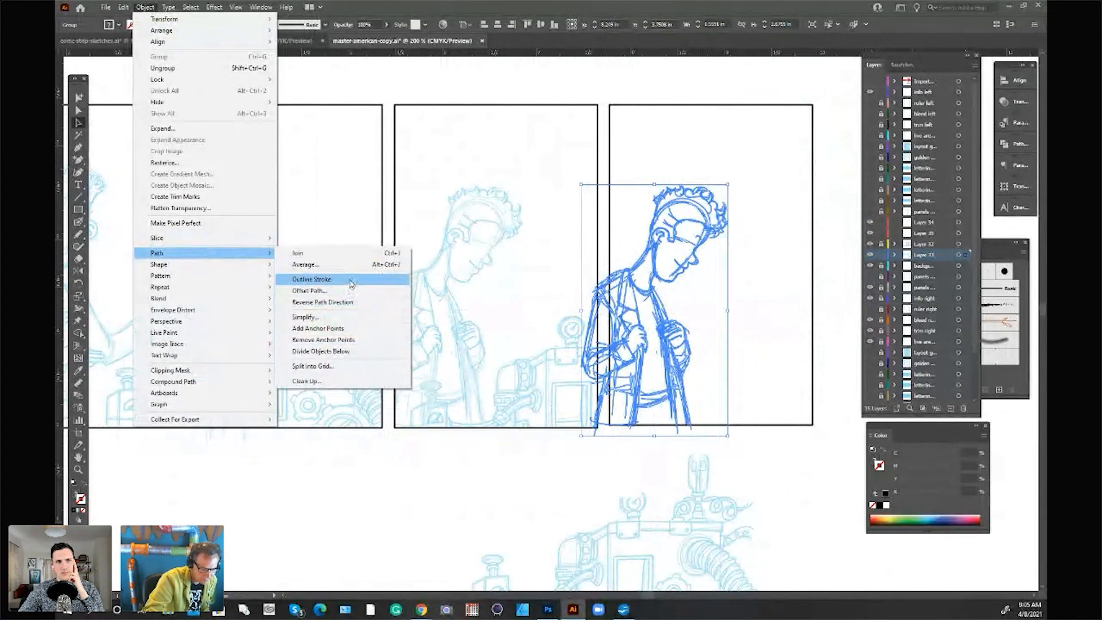
{"action": "left_click", "coordinate": [348, 285]}
Step: Erase the strip of the duplicated man that extends into the gutter between the second and third panels
{"action": "left_click", "coordinate": [78, 259]}
{"action": "mouse_move", "coordinate": [609, 267]}
{"action": "left_mouse_down"}
{"action": "mouse_move", "coordinate": [592, 438]}
{"action": "mouse_move", "coordinate": [578, 442]}
{"action": "left_mouse_up"}
{"action": "key", "text": "v"}
{"action": "left_click", "coordinate": [852, 431]}
Step: Move the partly erased machine from the second panel into the third so its gauge box stands beside the leaning man
{"action": "mouse_move", "coordinate": [714, 500]}
{"action": "left_mouse_down"}
{"action": "mouse_move", "coordinate": [584, 351]}
{"action": "mouse_move", "coordinate": [849, 339]}
{"action": "mouse_move", "coordinate": [798, 326]}
{"action": "left_mouse_up"}
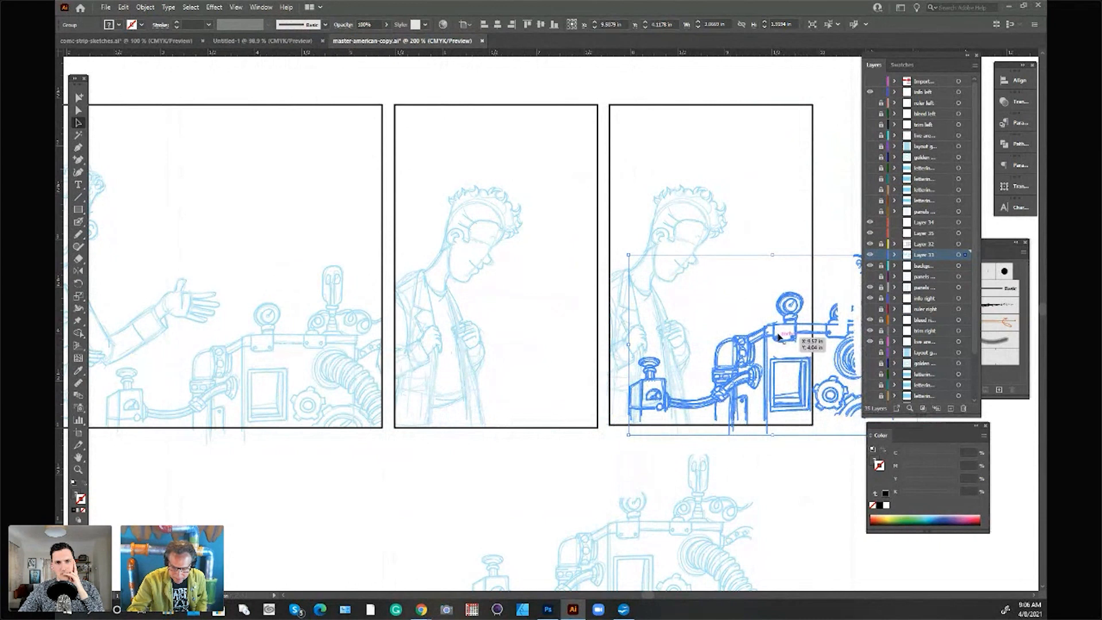
{"action": "left_click", "coordinate": [830, 246]}
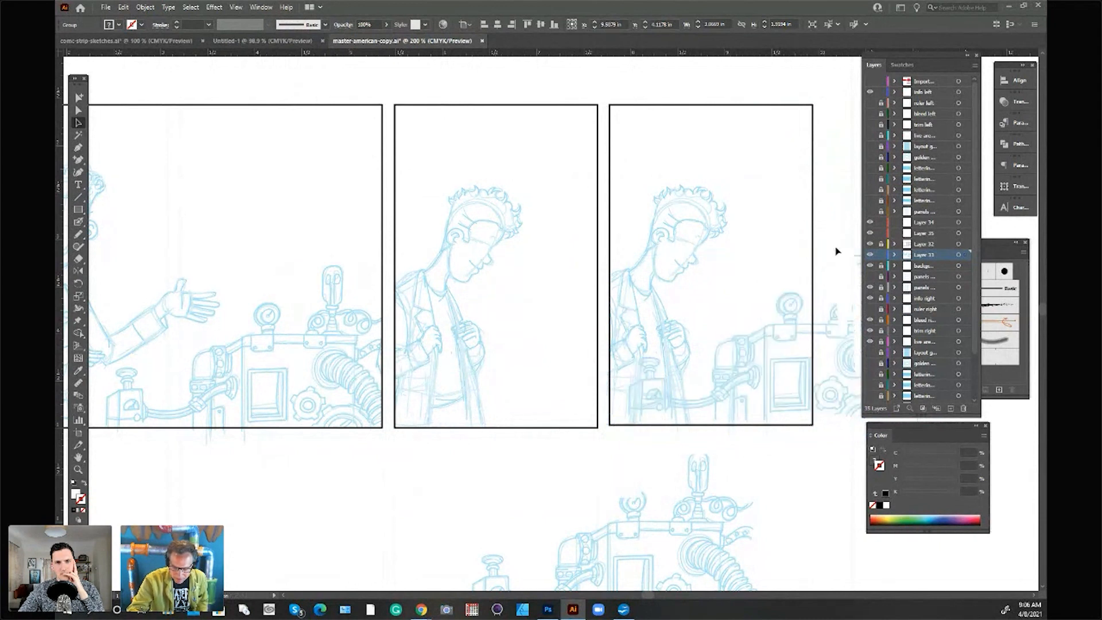
{"action": "double_click", "coordinate": [797, 324]}
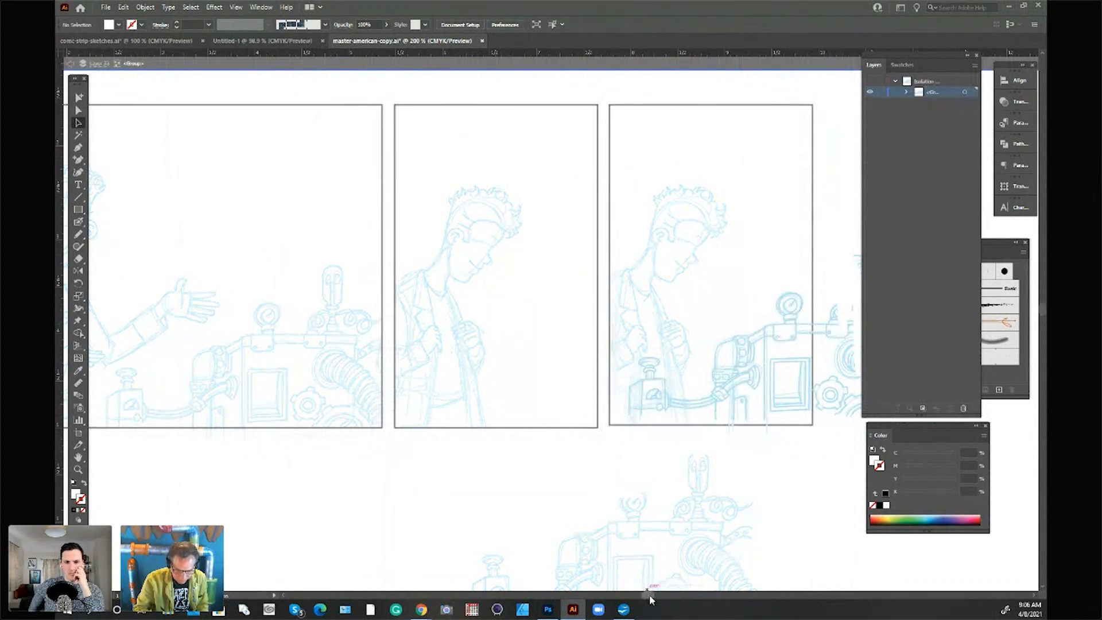
{"action": "left_click_drag", "start_coordinate": [649, 595], "coordinate": [652, 595]}
{"action": "left_click", "coordinate": [826, 62]}
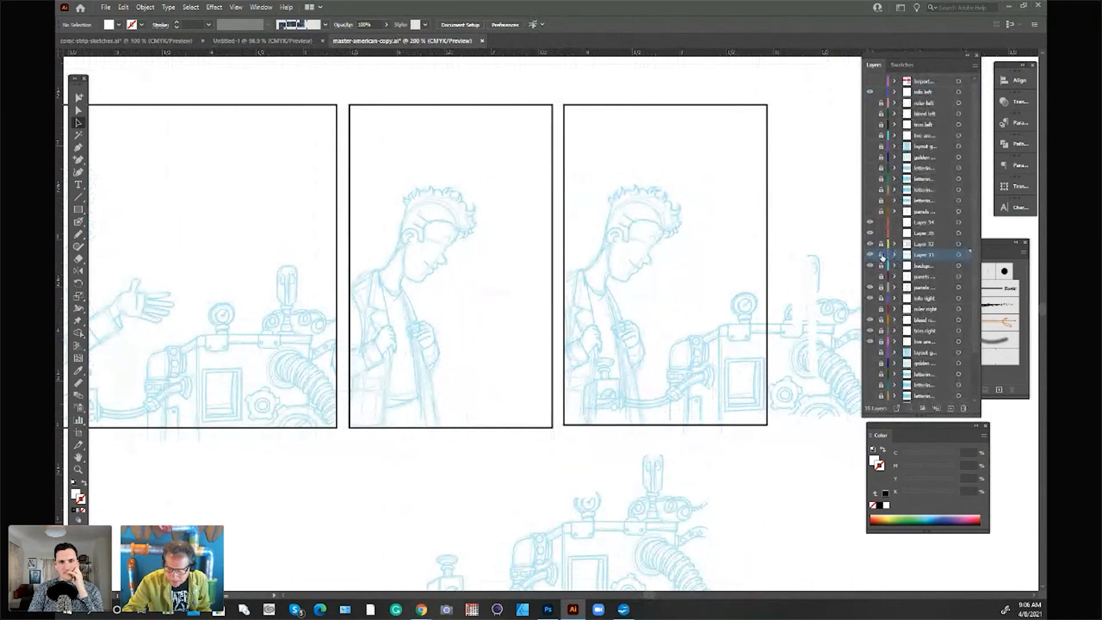
Step: Lock sketch Layer 33 and make Layer 34 the active layer
{"action": "left_click", "coordinate": [913, 233]}
{"action": "left_click_drag", "start_coordinate": [647, 594], "coordinate": [644, 596]}
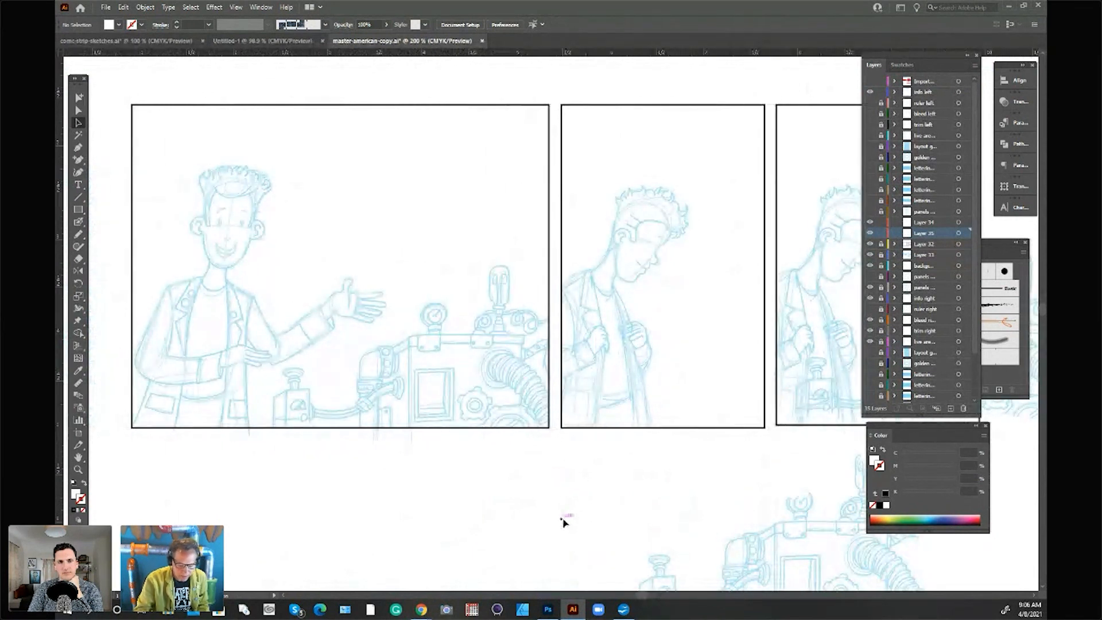
{"action": "left_click", "coordinate": [924, 224]}
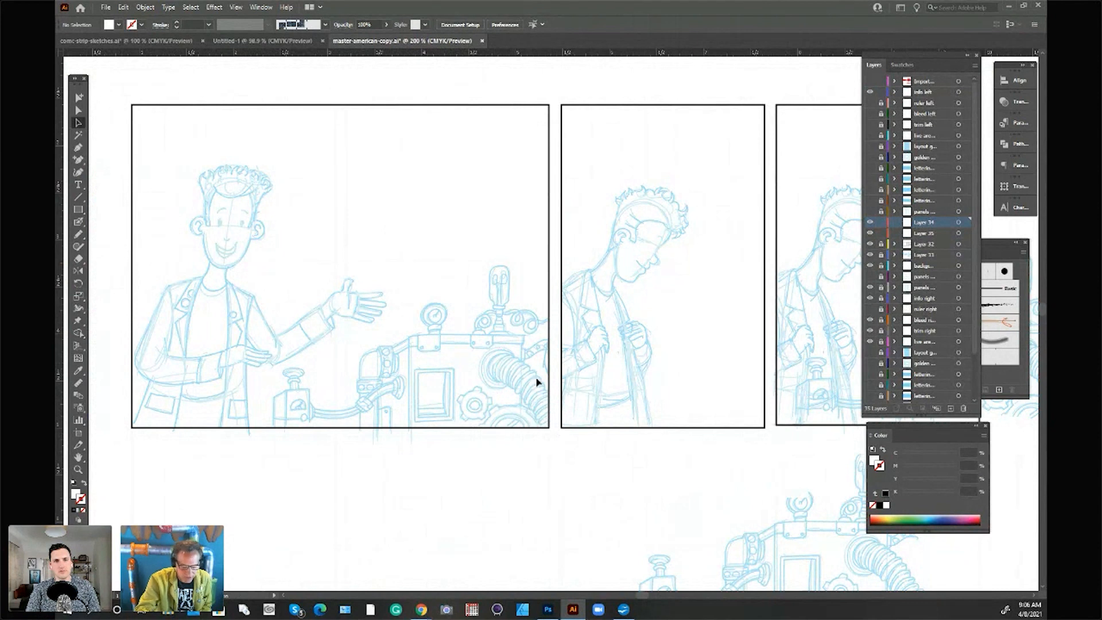
Step: Open the nature-exteriors file from the Illustrator folder of Exterior-Backgrounds in Comic-World-Builder
{"action": "left_click", "coordinate": [107, 8]}
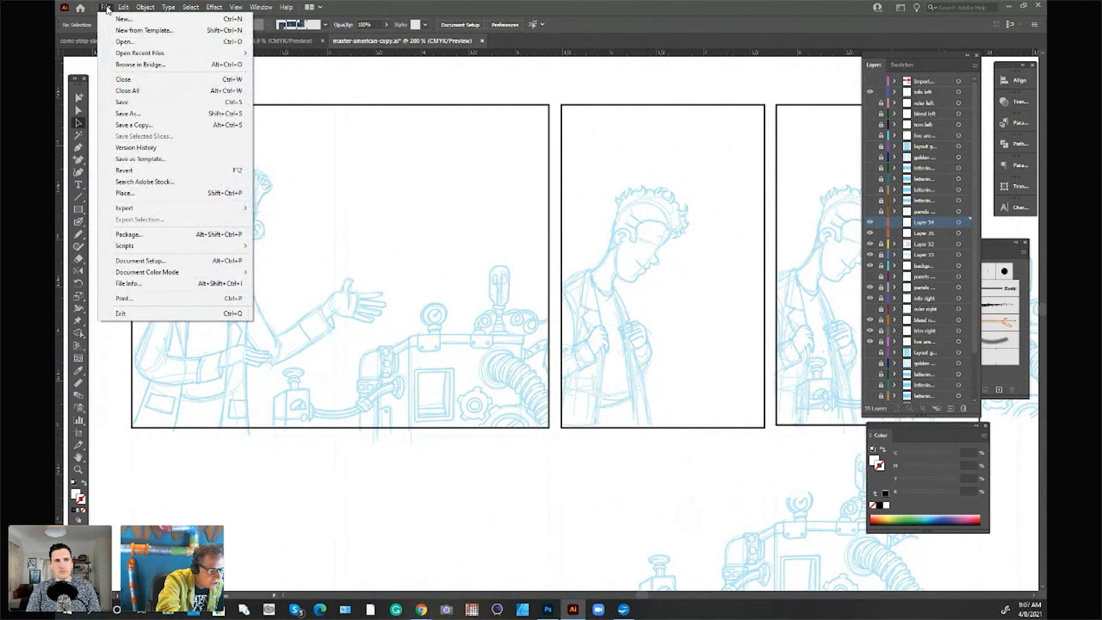
{"action": "left_click", "coordinate": [124, 41]}
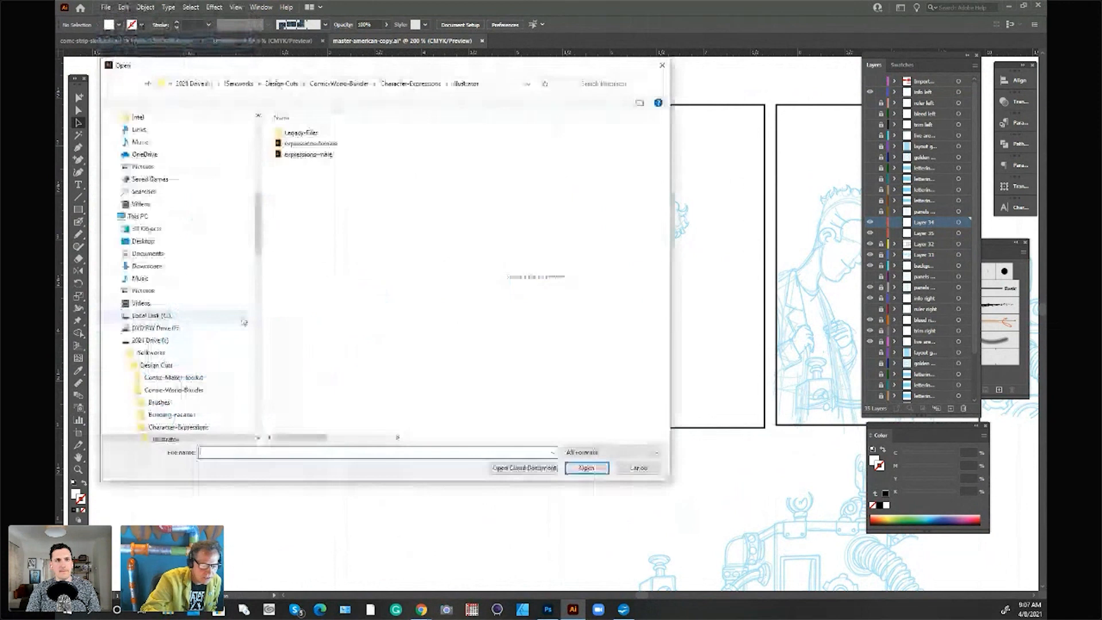
{"action": "left_click", "coordinate": [339, 83]}
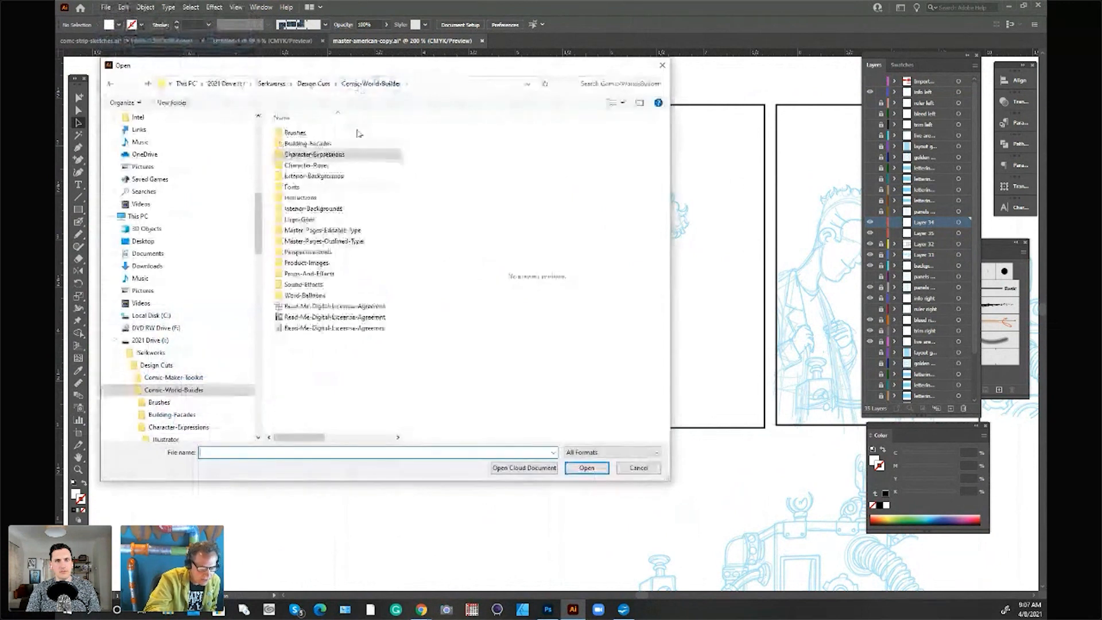
{"action": "double_click", "coordinate": [338, 175]}
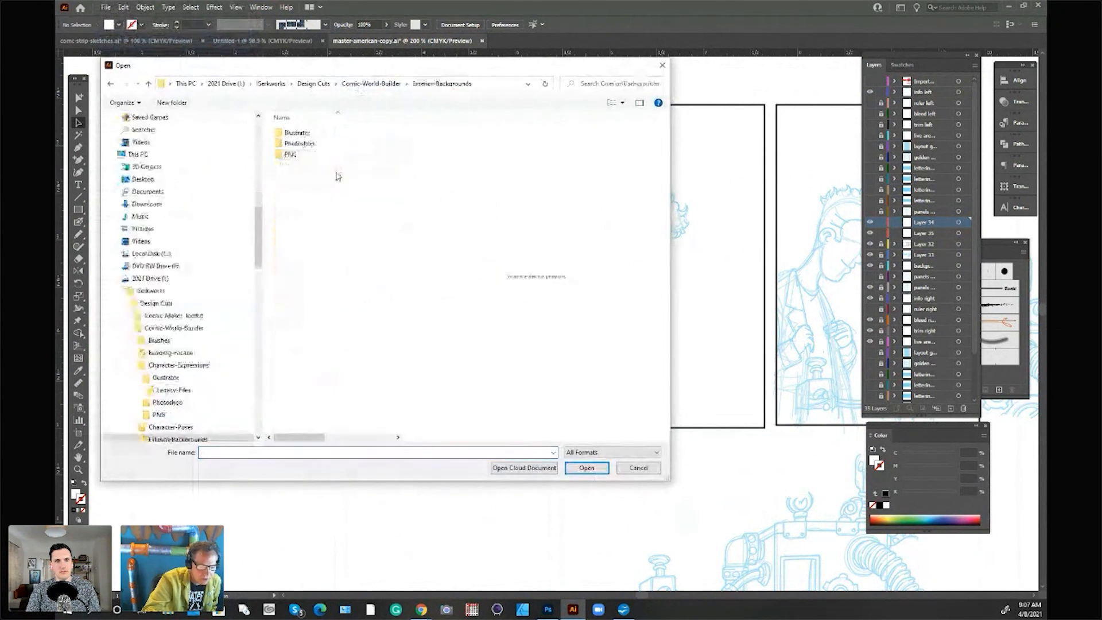
{"action": "double_click", "coordinate": [307, 136]}
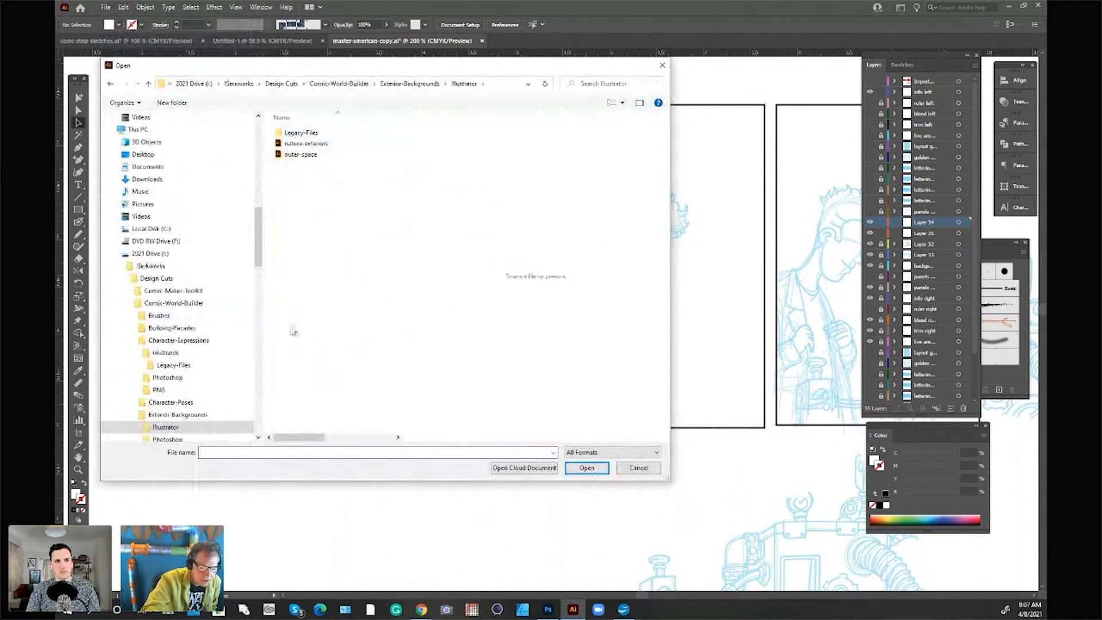
{"action": "left_click", "coordinate": [324, 147]}
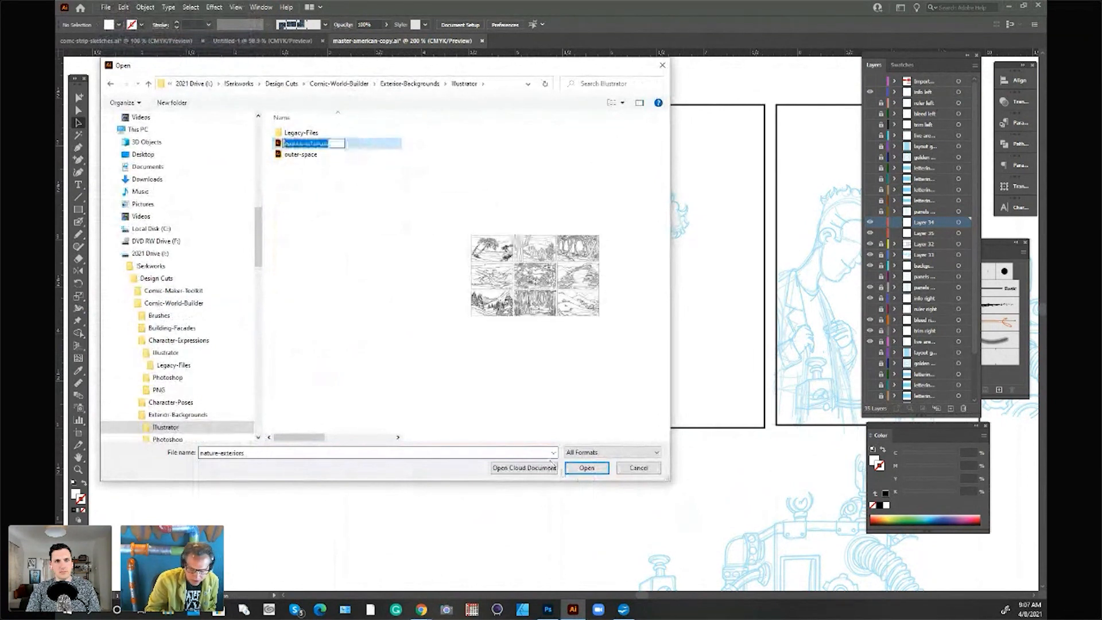
{"action": "left_click", "coordinate": [586, 471]}
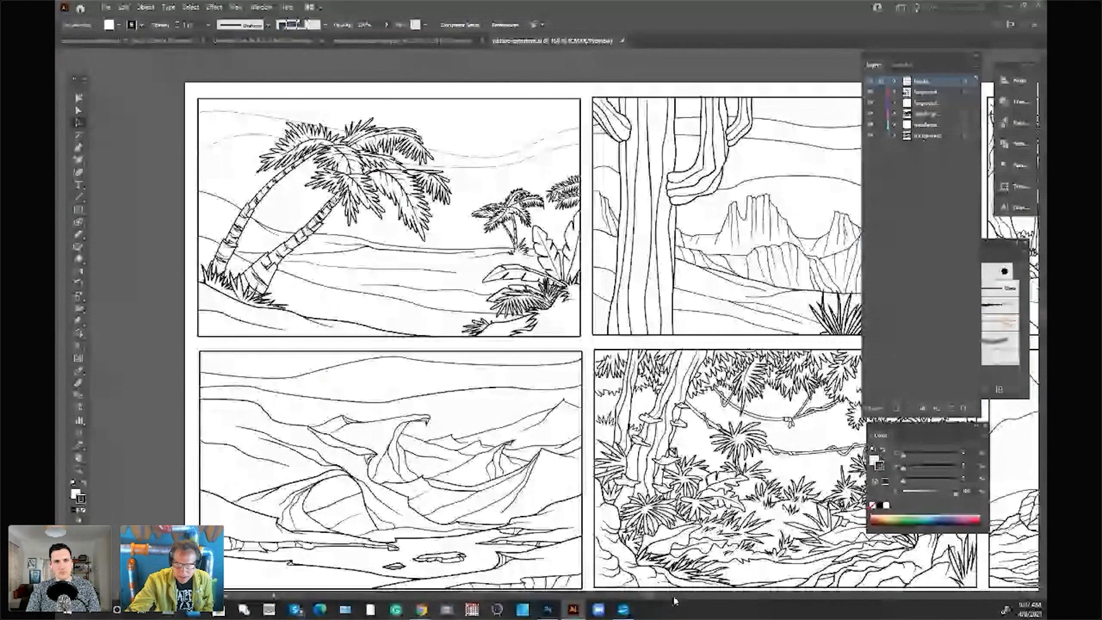
Step: Look over the nature background scenes and close nature-exteriors without saving the changes
{"action": "left_click_drag", "start_coordinate": [674, 597], "coordinate": [712, 597]}
{"action": "left_click", "coordinate": [872, 104]}
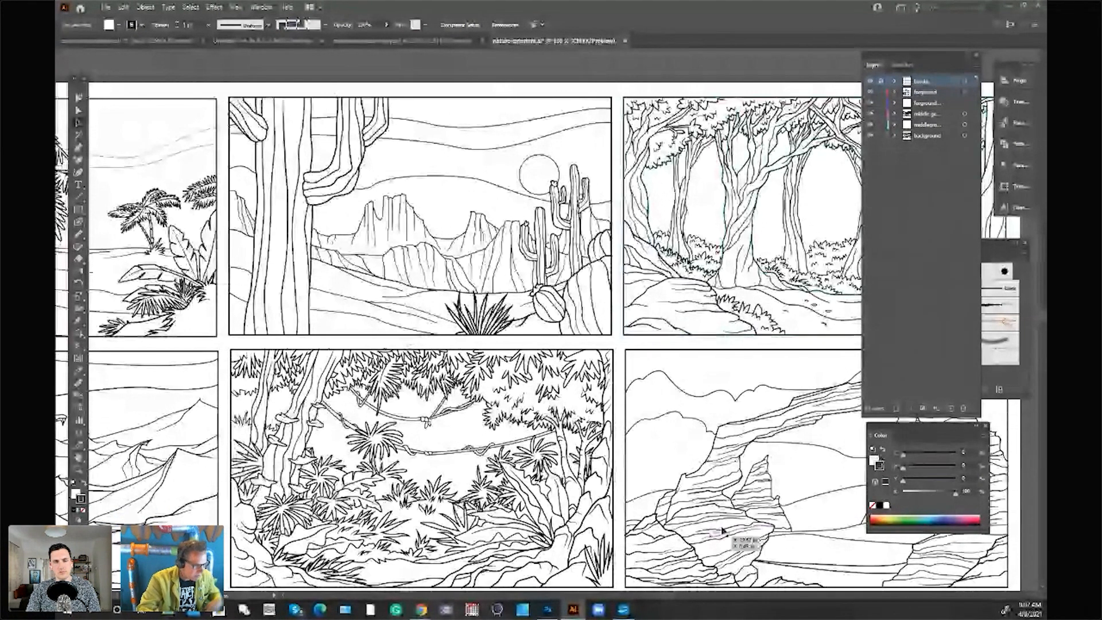
{"action": "scroll", "coordinate": [531, 453], "scroll_direction": "down", "scroll_amount": 2}
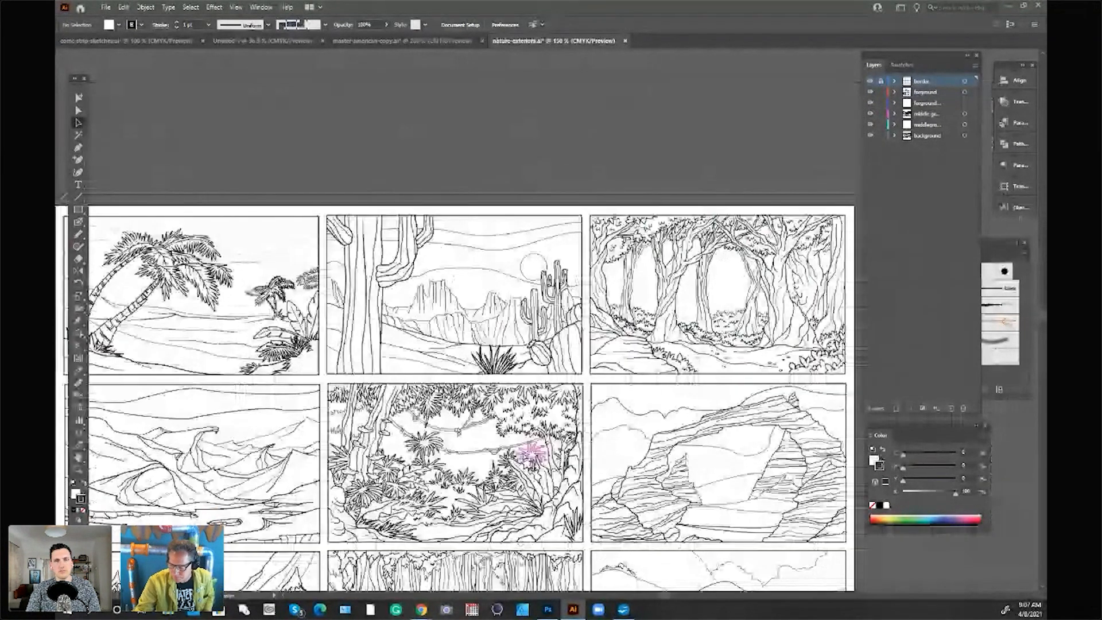
{"action": "left_click_drag", "start_coordinate": [1043, 321], "coordinate": [1043, 327]}
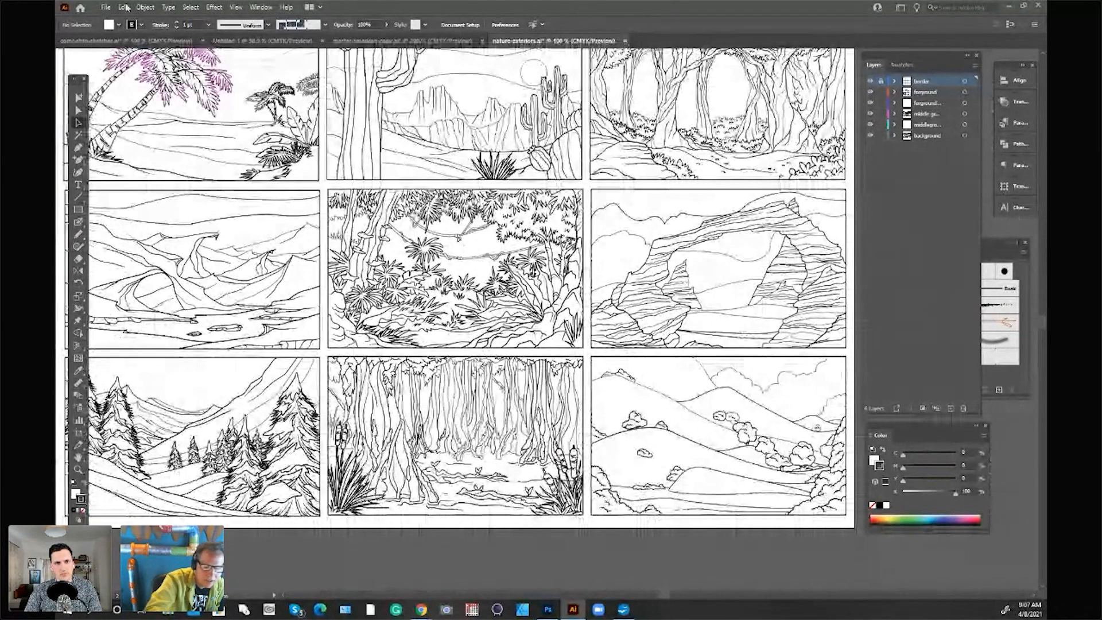
{"action": "left_click", "coordinate": [624, 40]}
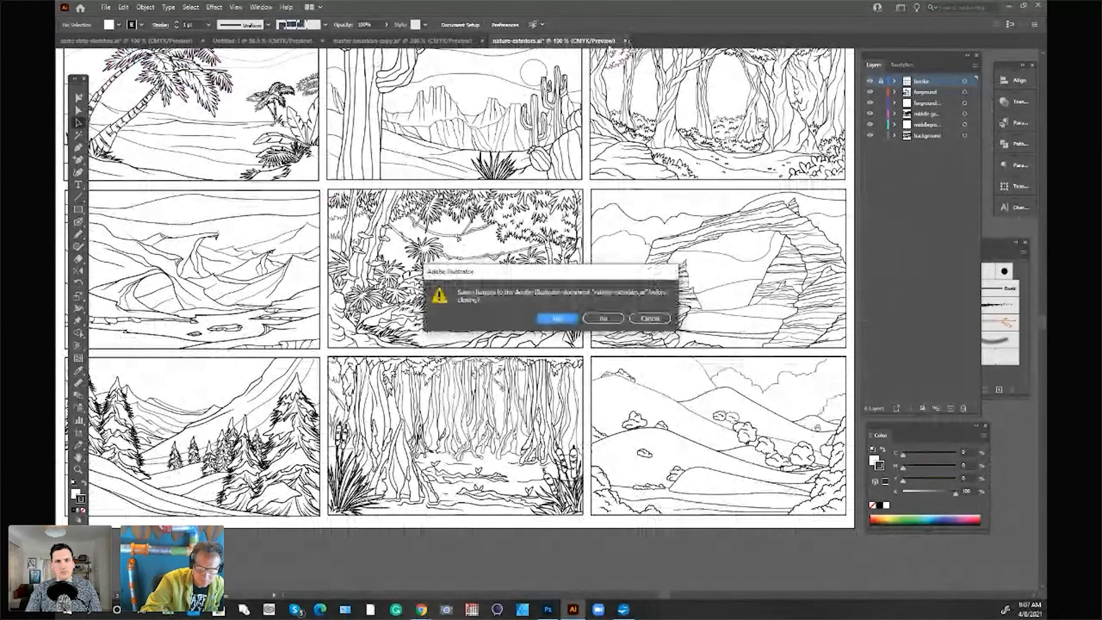
{"action": "left_click", "coordinate": [605, 317]}
Step: Open the outer-space file from the Illustrator folder of Exterior-Backgrounds to view its scenes, and close it
{"action": "left_click", "coordinate": [106, 7]}
{"action": "left_click", "coordinate": [118, 41]}
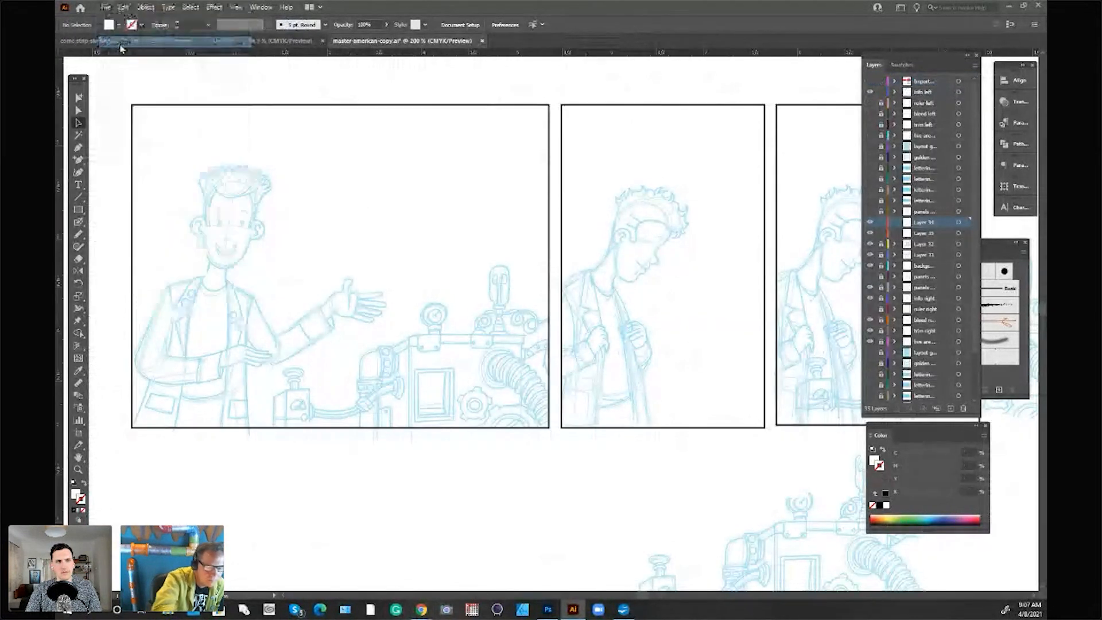
{"action": "left_click", "coordinate": [314, 154]}
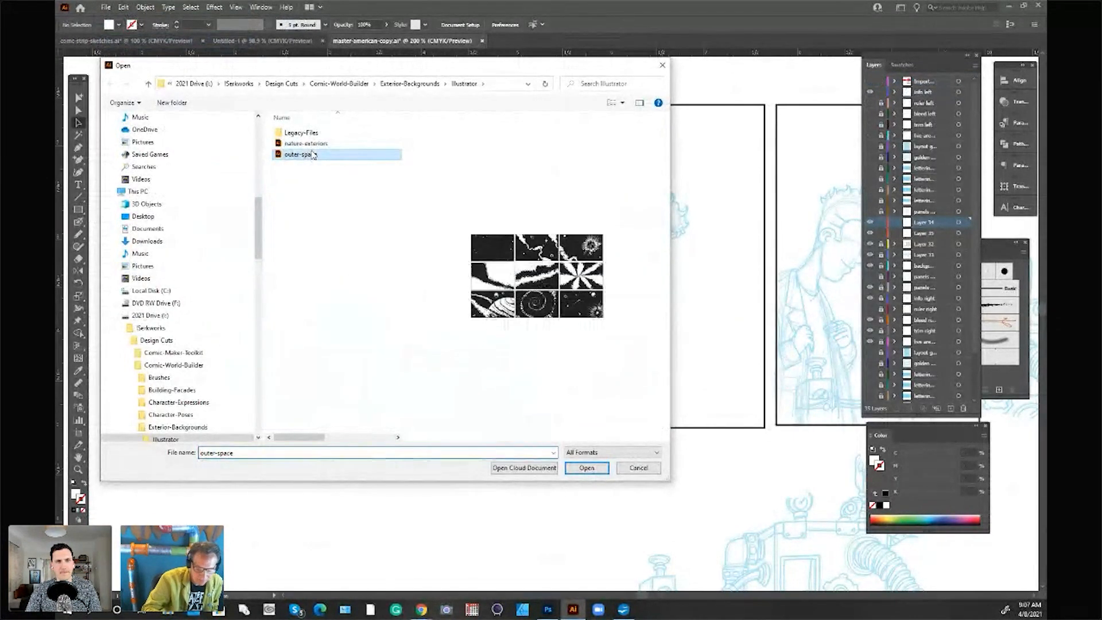
{"action": "left_click", "coordinate": [587, 468]}
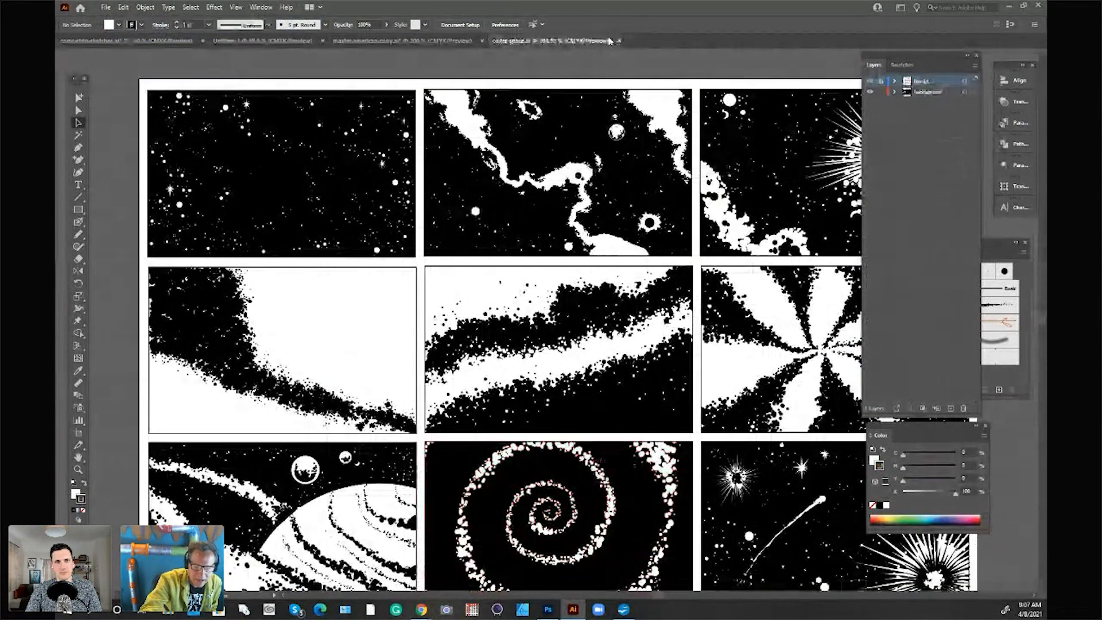
{"action": "left_click", "coordinate": [619, 41]}
Step: Open the home-interior file from the Illustrator folder of Interior-Backgrounds in Comic-World-Builder and look over its rooms
{"action": "left_click", "coordinate": [106, 7]}
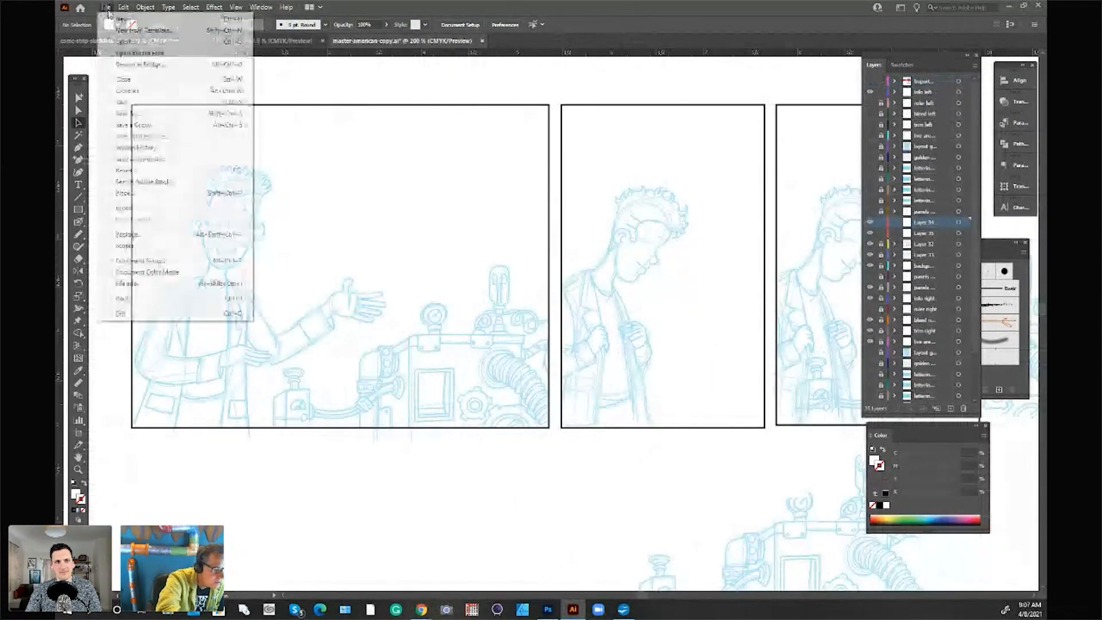
{"action": "left_click", "coordinate": [124, 41]}
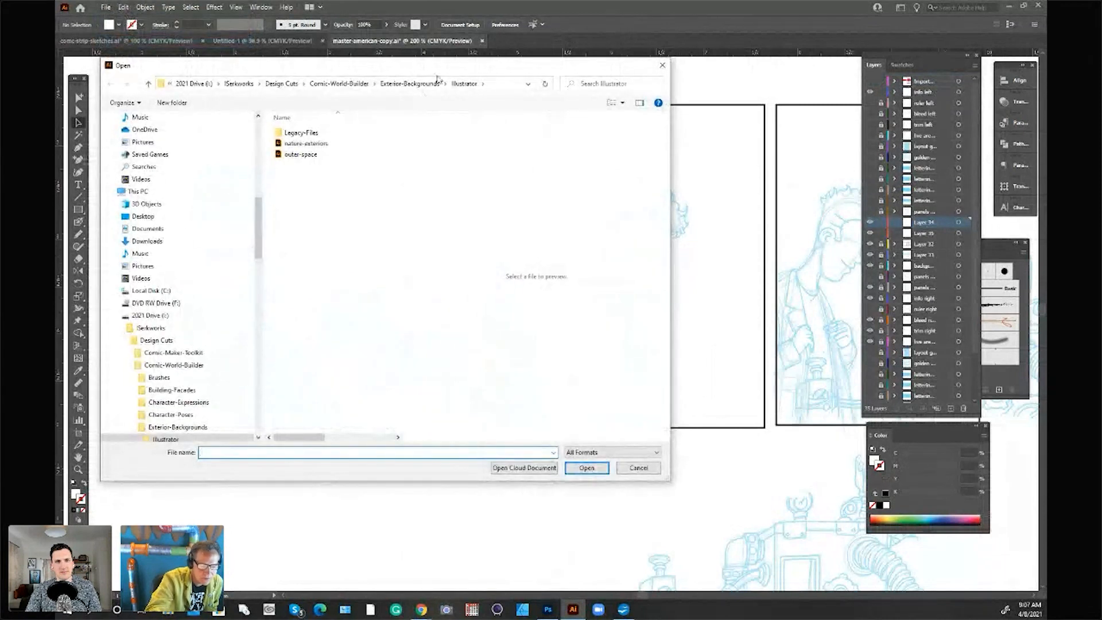
{"action": "left_click", "coordinate": [422, 84]}
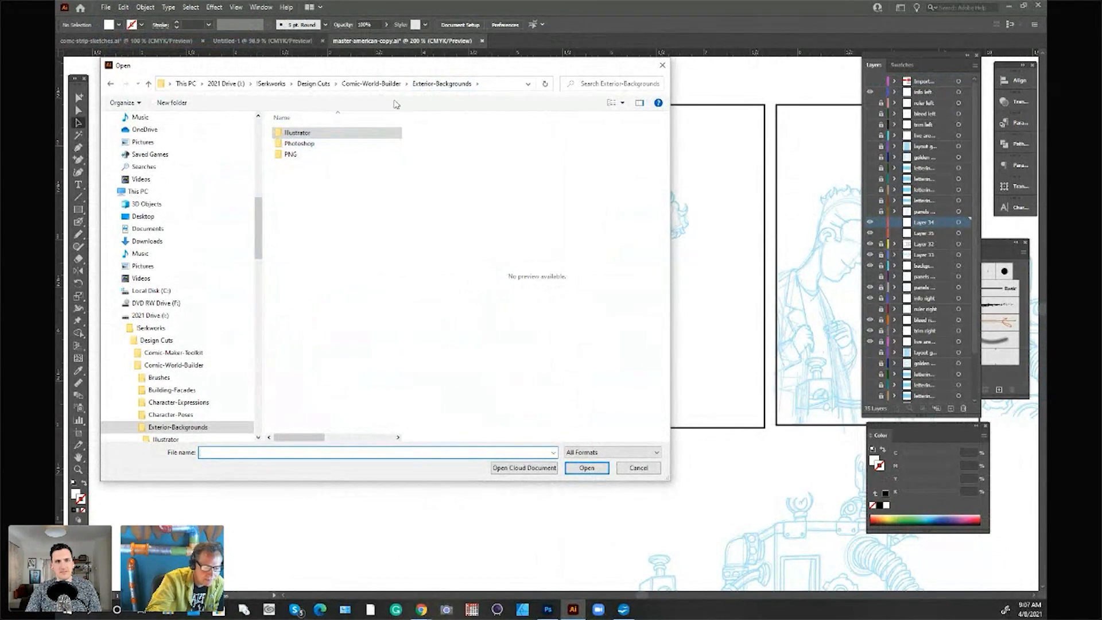
{"action": "left_click", "coordinate": [385, 83]}
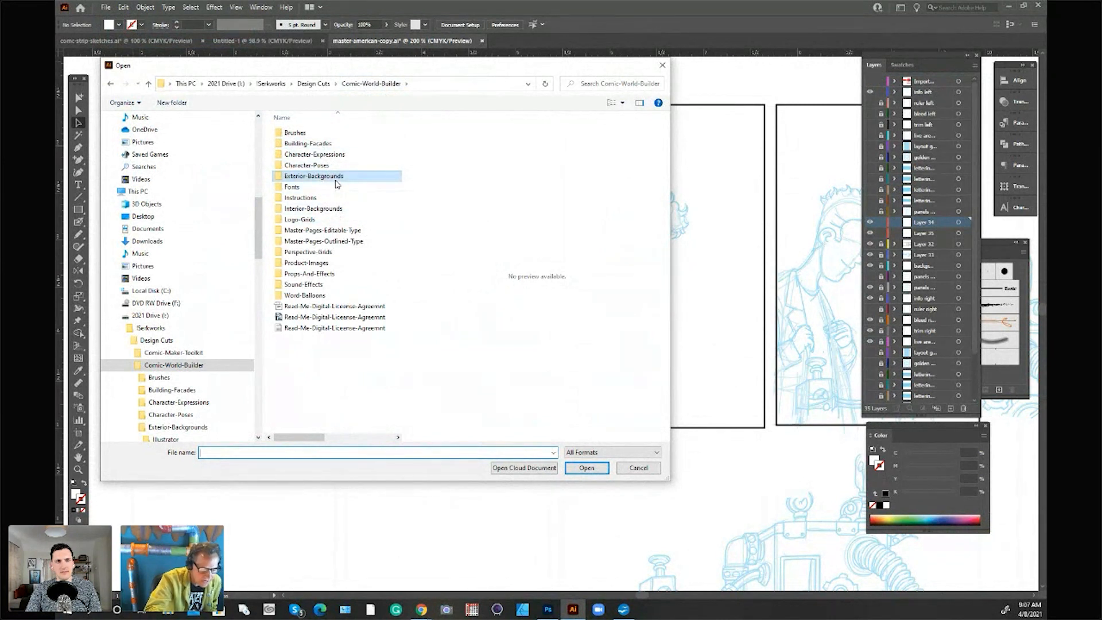
{"action": "double_click", "coordinate": [347, 209]}
{"action": "double_click", "coordinate": [307, 135]}
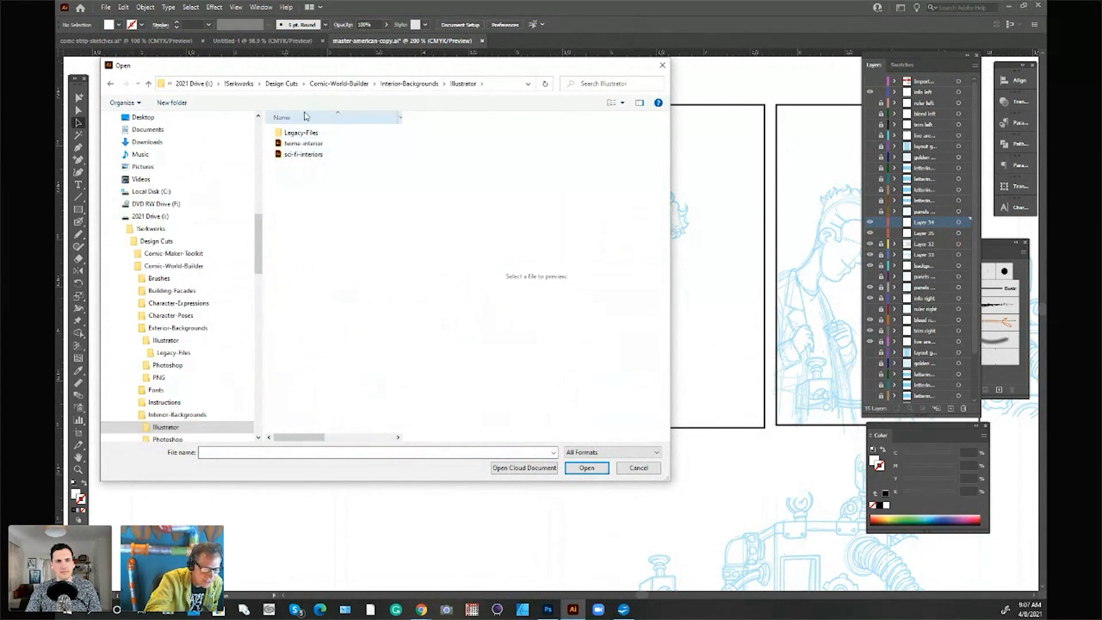
{"action": "double_click", "coordinate": [322, 145]}
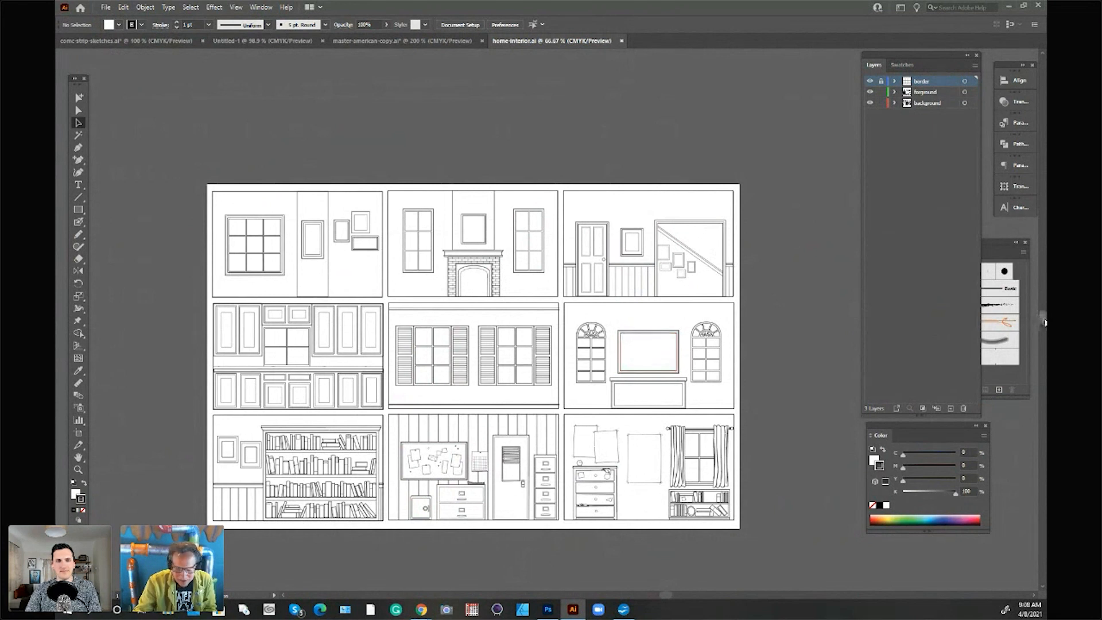
{"action": "scroll", "coordinate": [1044, 325], "scroll_direction": "down", "scroll_amount": 1}
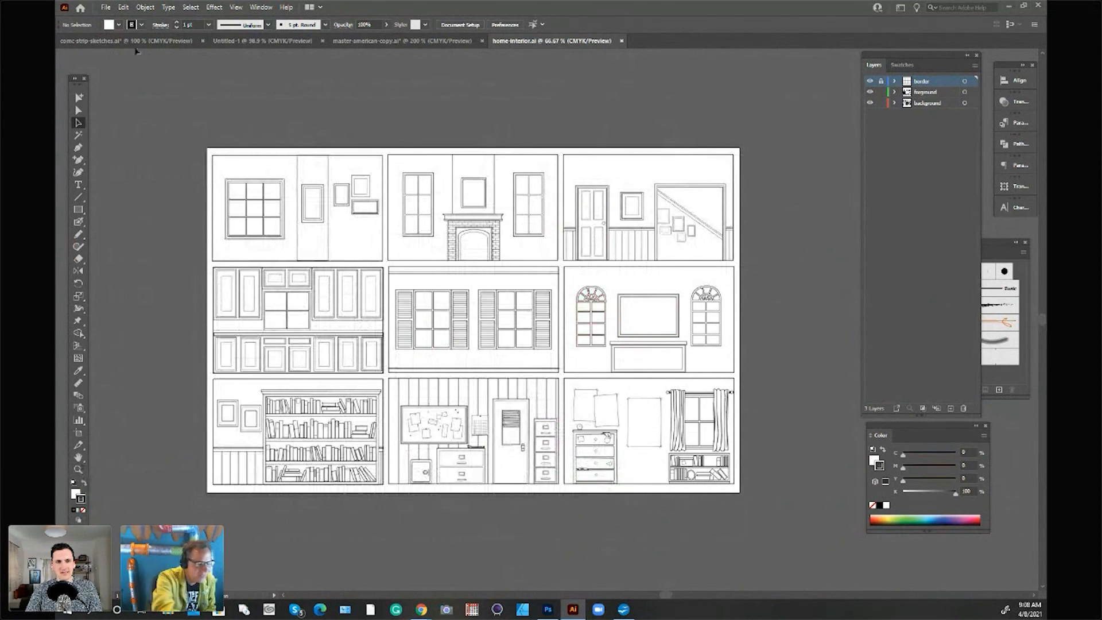
Step: Open the sci-fi-interiors file from the Illustrator folder of Interior-Backgrounds
{"action": "left_click", "coordinate": [106, 8]}
{"action": "left_click", "coordinate": [123, 29]}
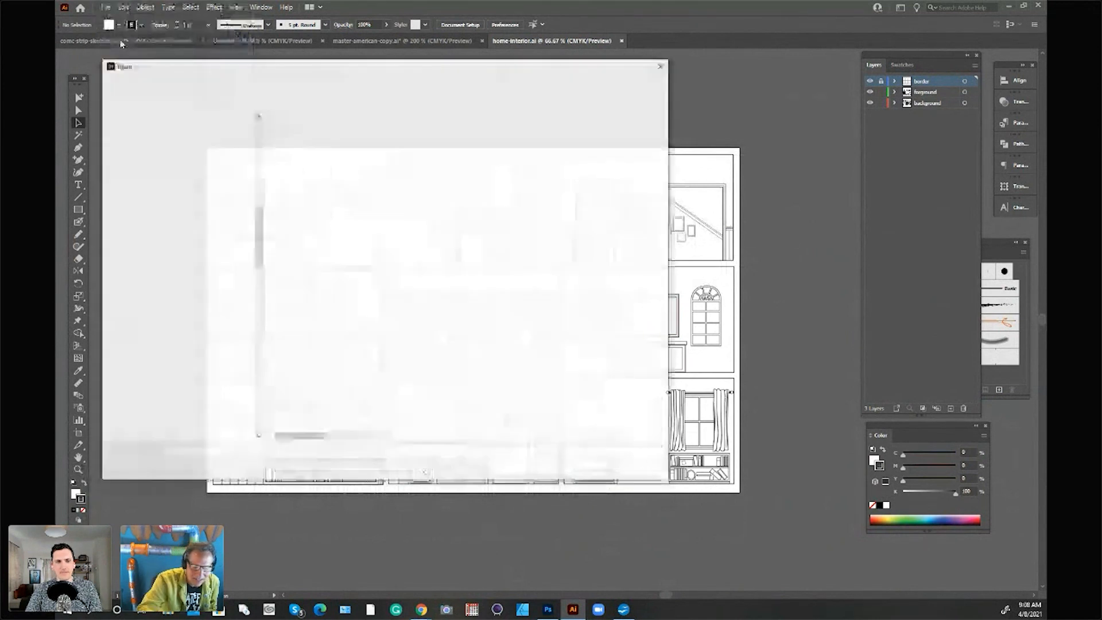
{"action": "left_click", "coordinate": [310, 154]}
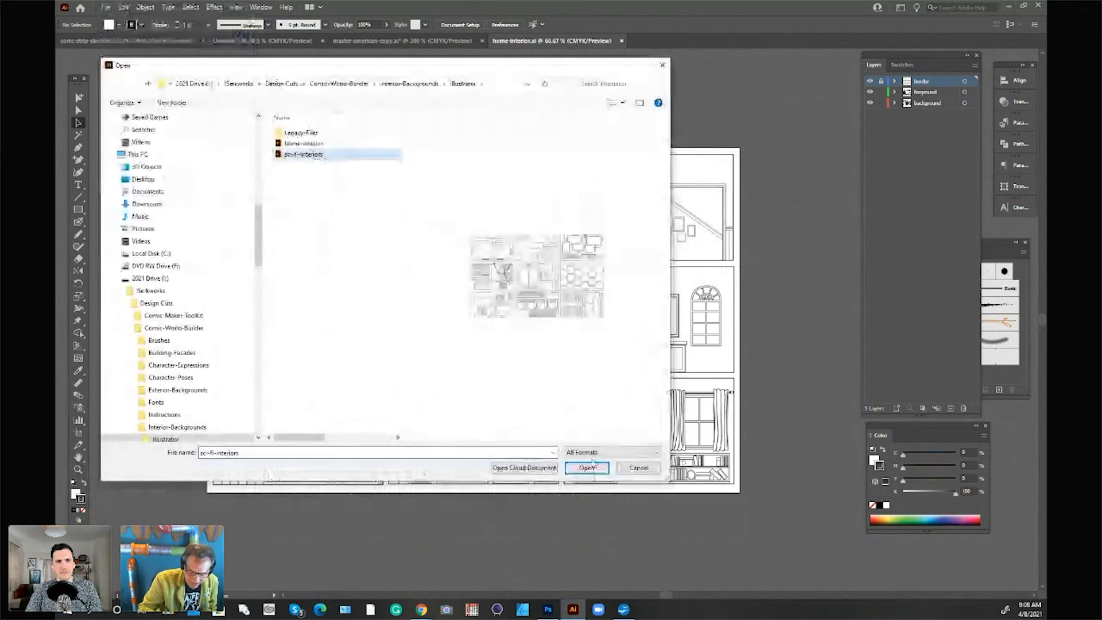
{"action": "left_click", "coordinate": [597, 468]}
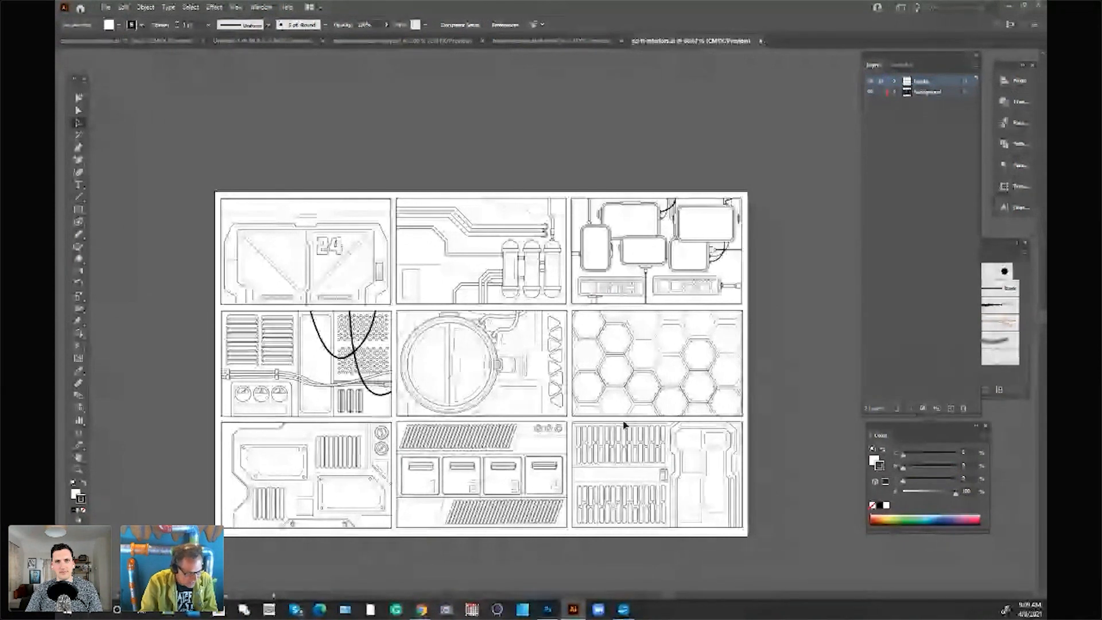
Step: Ungroup the sci-fi wall scene with the vents and three gauges, and copy its rightmost gauge
{"action": "left_click", "coordinate": [78, 469]}
{"action": "left_click", "coordinate": [445, 426]}
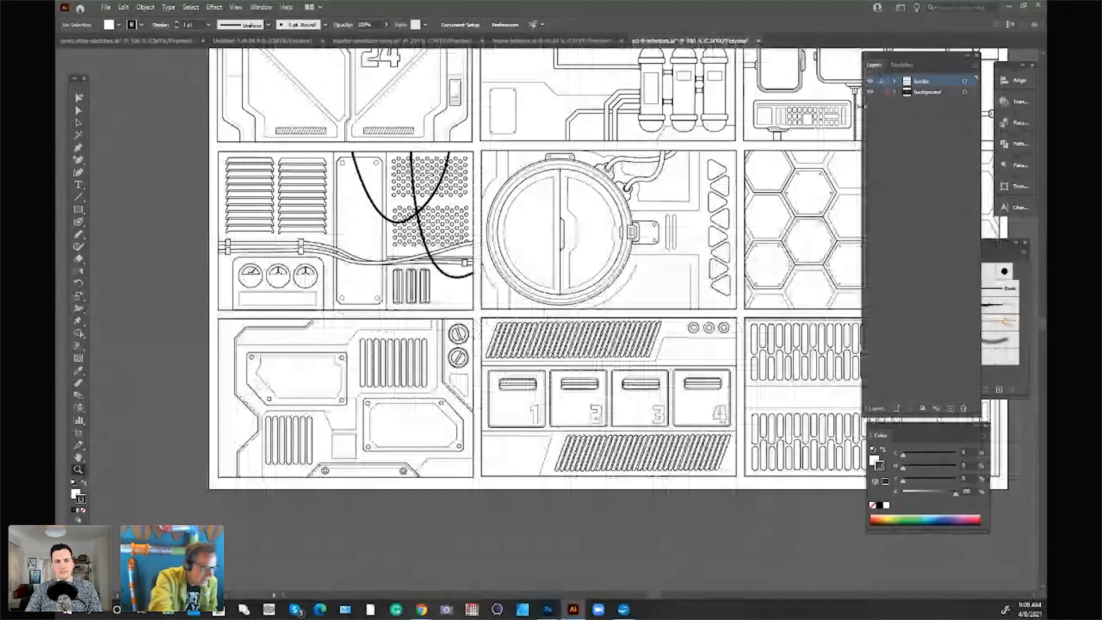
{"action": "key", "text": "v"}
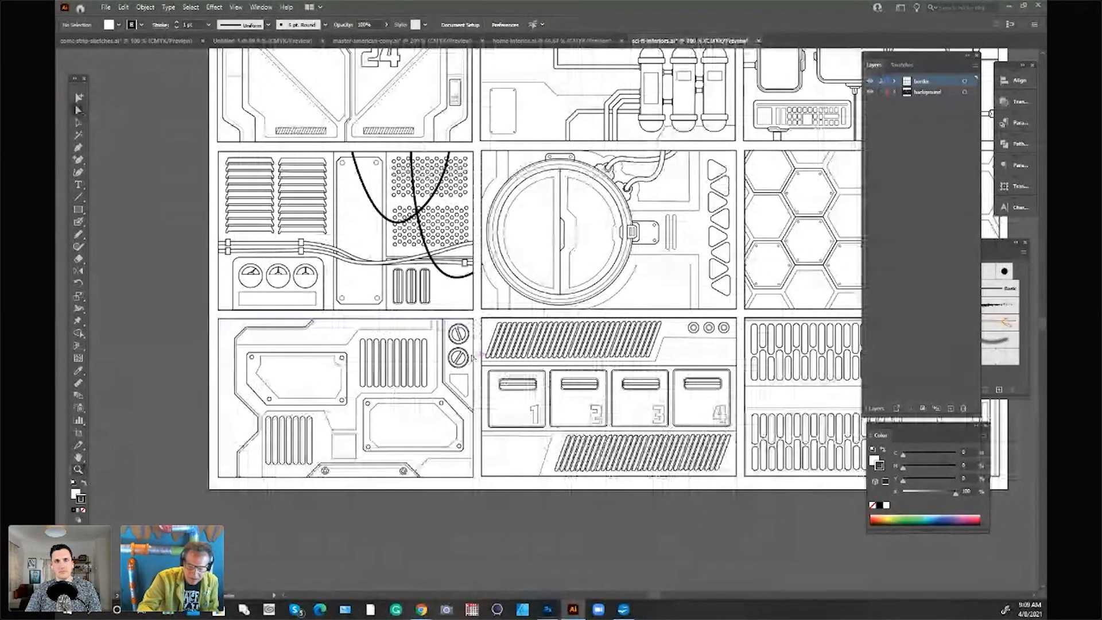
{"action": "left_click", "coordinate": [319, 282]}
{"action": "left_click", "coordinate": [80, 124]}
{"action": "left_click", "coordinate": [319, 228]}
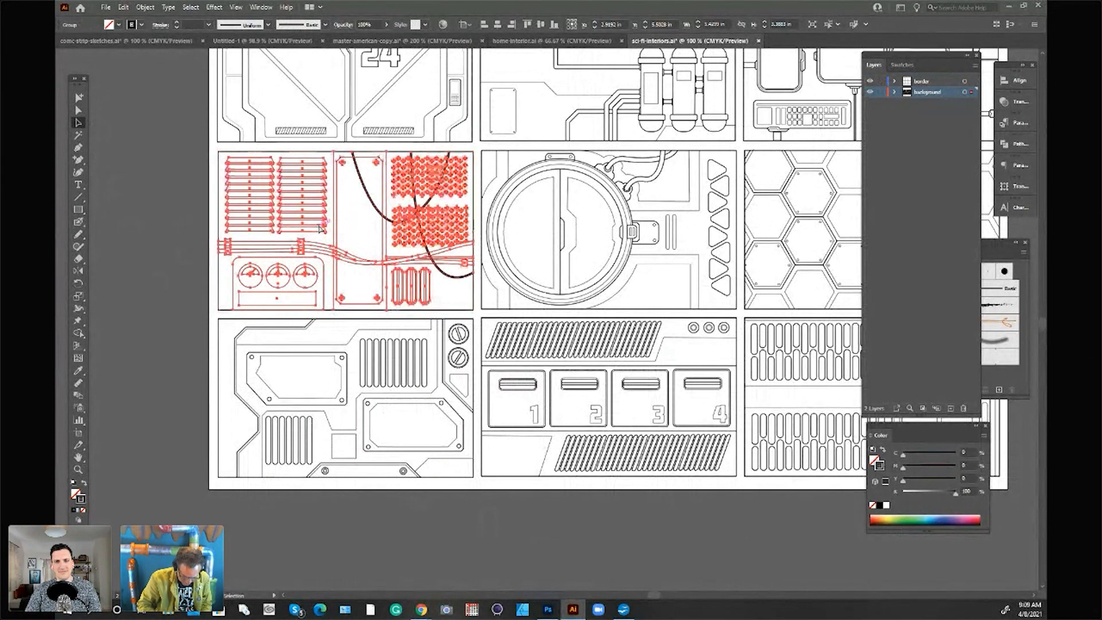
{"action": "key", "text": "ctrl+shift+g"}
{"action": "left_click", "coordinate": [304, 295]}
{"action": "left_click", "coordinate": [315, 277]}
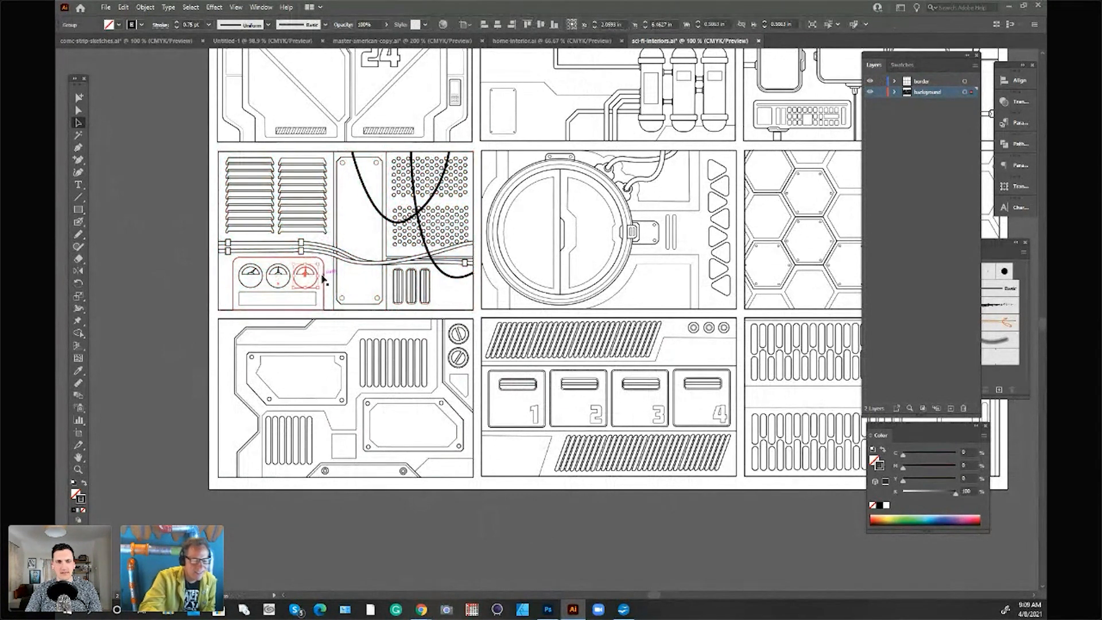
Step: Paste the gauge into master-american-copy and shrink it to about 0.27 in over the gauge box in the first panel
{"action": "left_click", "coordinate": [551, 41]}
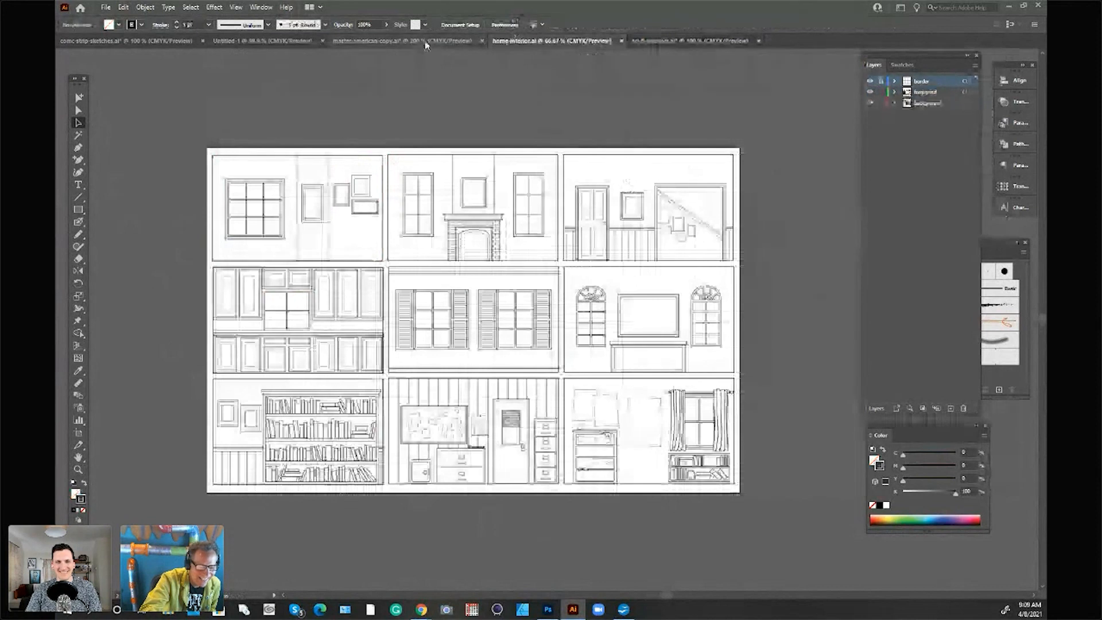
{"action": "left_click", "coordinate": [425, 43]}
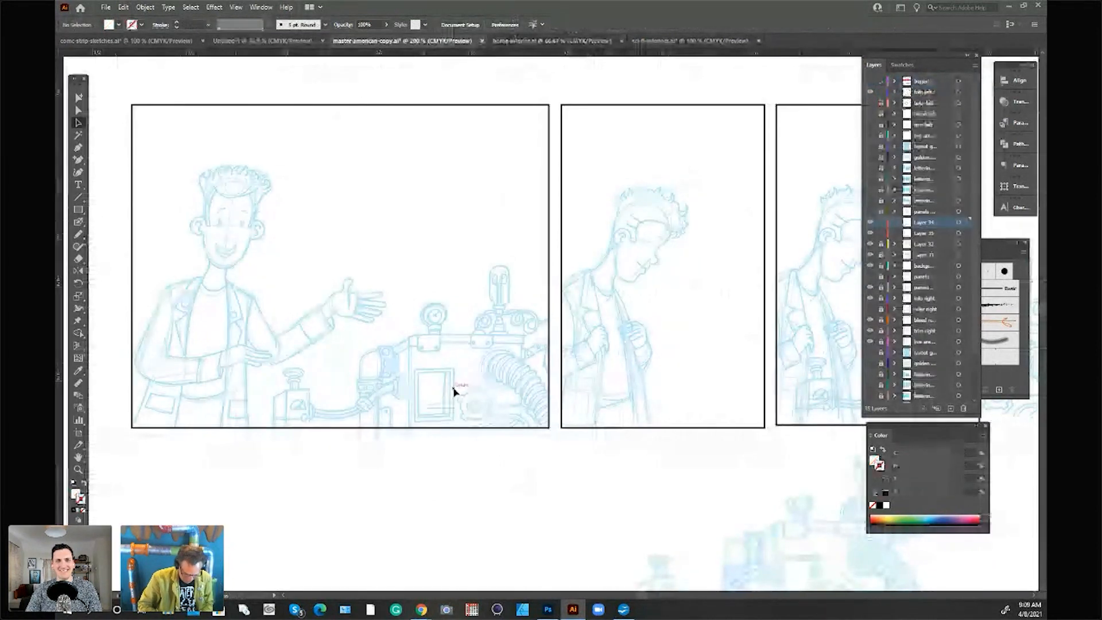
{"action": "key", "text": "ctrl+v"}
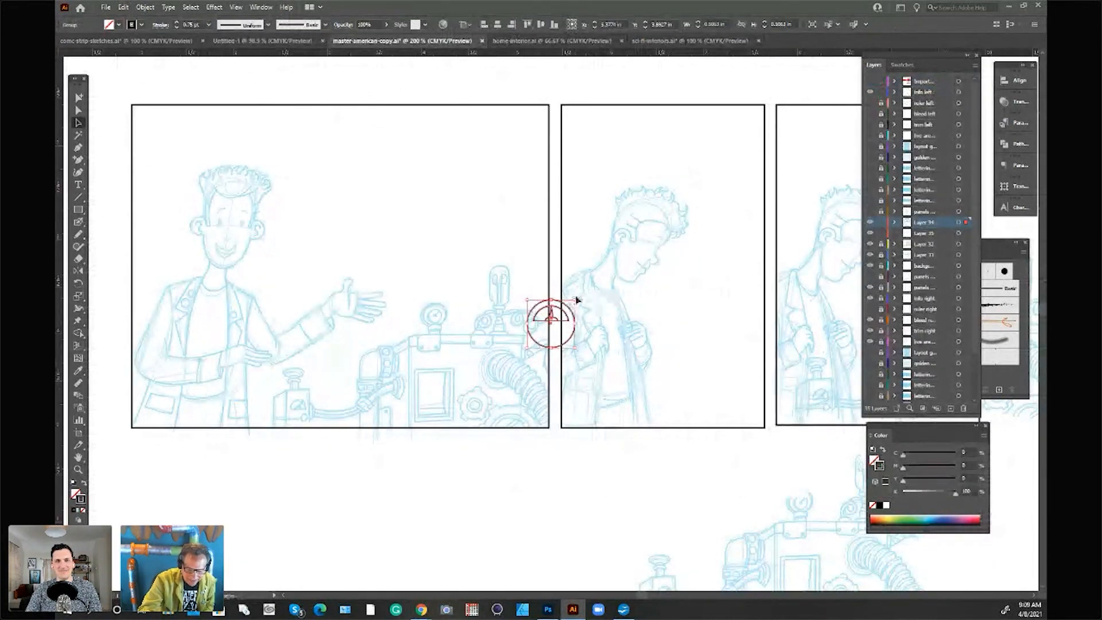
{"action": "left_click_drag", "start_coordinate": [560, 322], "coordinate": [309, 413]}
Step: Delete the outer circle of the pasted gauge, keeping only its half-round dial and needle
{"action": "left_click", "coordinate": [78, 469]}
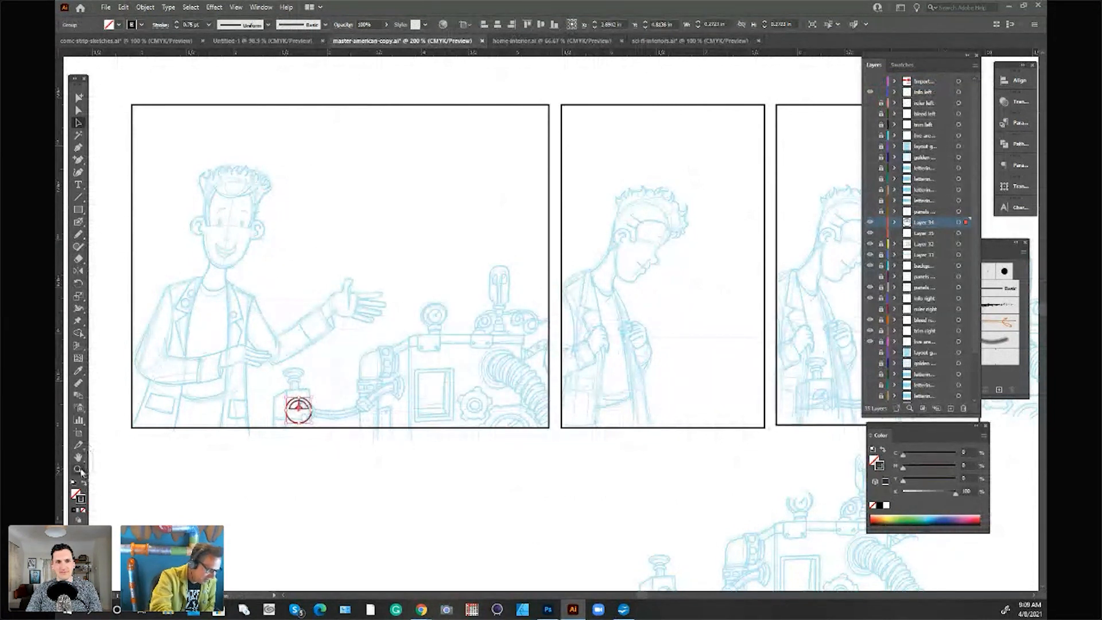
{"action": "left_click", "coordinate": [344, 409]}
{"action": "left_click", "coordinate": [443, 287]}
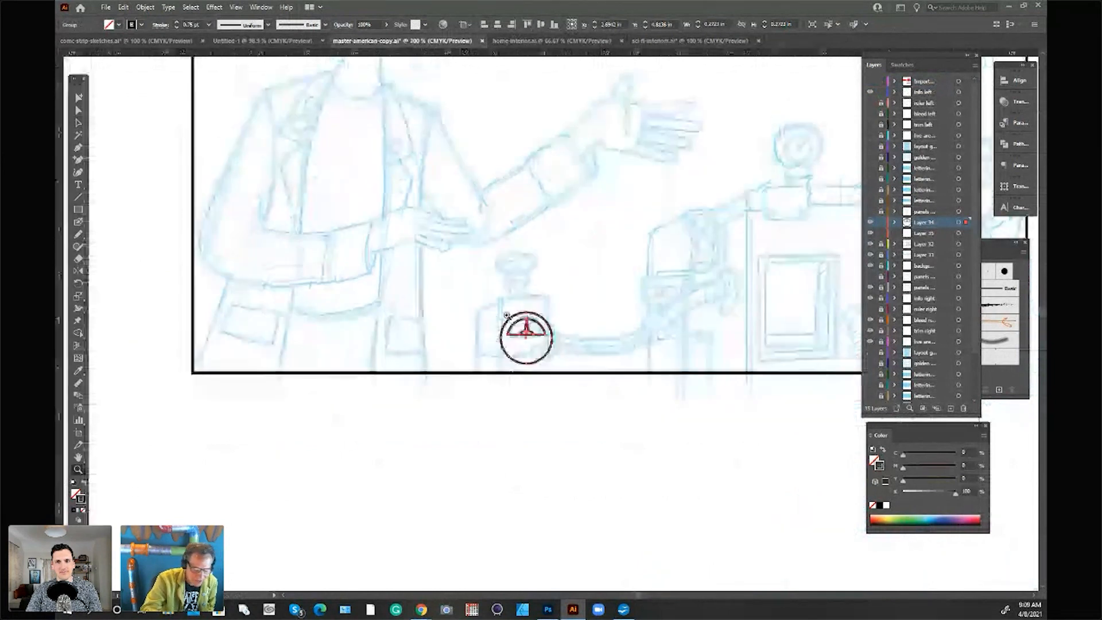
{"action": "left_click", "coordinate": [79, 111]}
{"action": "left_click", "coordinate": [549, 361]}
{"action": "left_click", "coordinate": [548, 354]}
{"action": "key", "text": "Delete"}
{"action": "key", "text": "Delete"}
Step: Resize the half-round dial and adjust its parts so it fits the face of the sketched gauge box
{"action": "left_click", "coordinate": [79, 123]}
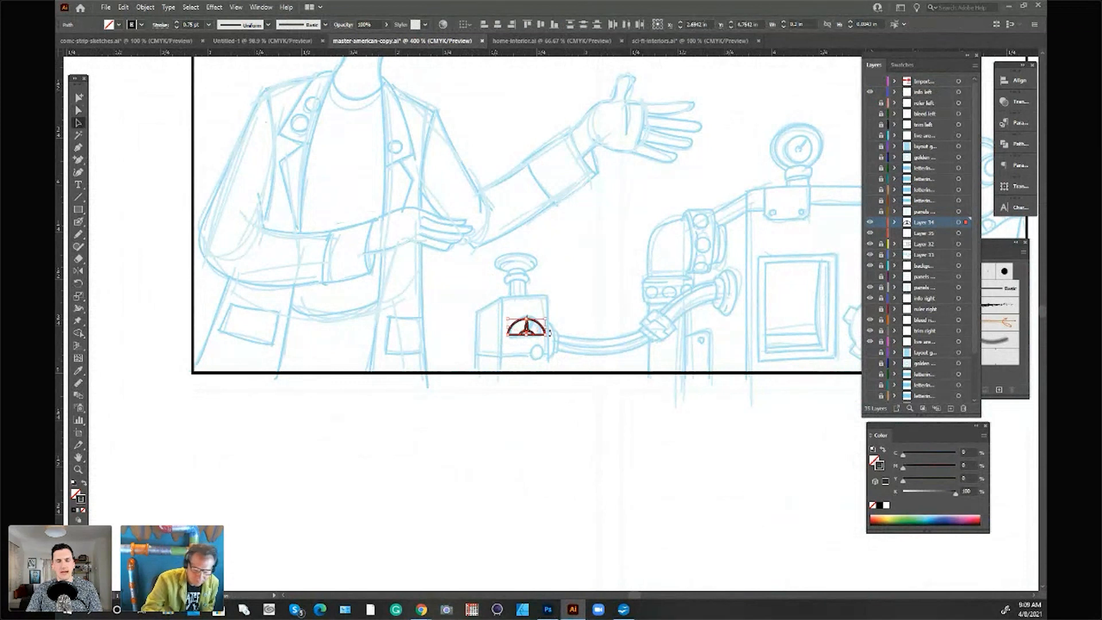
{"action": "left_click_drag", "start_coordinate": [548, 316], "coordinate": [541, 328]}
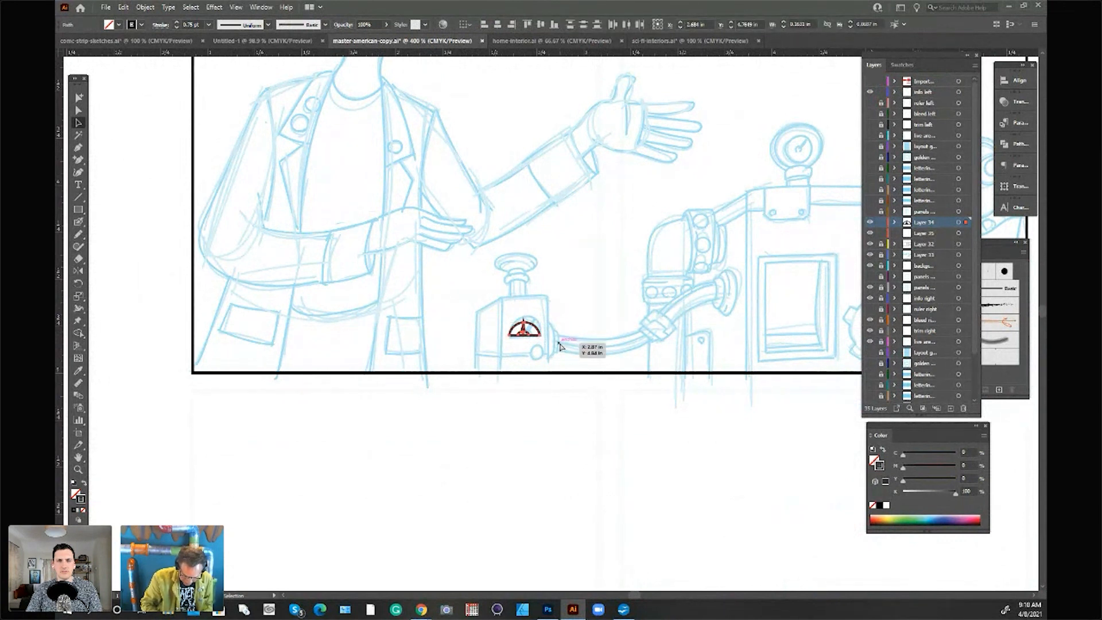
{"action": "left_click", "coordinate": [539, 356]}
{"action": "left_click", "coordinate": [540, 333]}
{"action": "left_click_drag", "start_coordinate": [540, 328], "coordinate": [542, 327]}
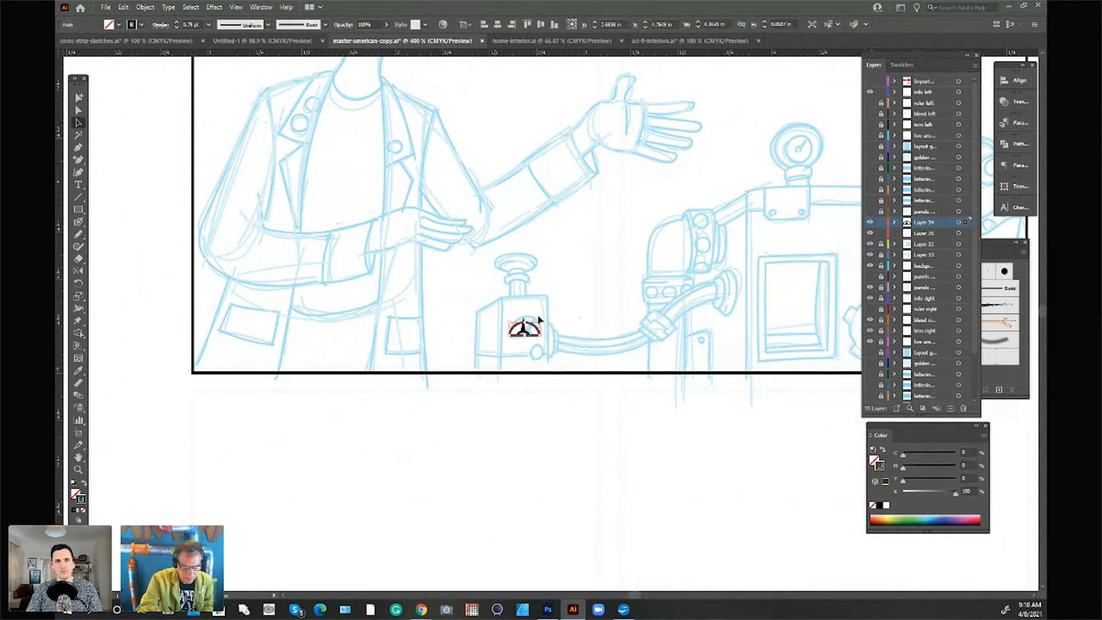
{"action": "left_click", "coordinate": [540, 332]}
{"action": "mouse_move", "coordinate": [540, 321]}
{"action": "left_mouse_down"}
{"action": "mouse_move", "coordinate": [555, 320]}
{"action": "mouse_move", "coordinate": [543, 317]}
{"action": "left_mouse_up"}
{"action": "left_click", "coordinate": [614, 452]}
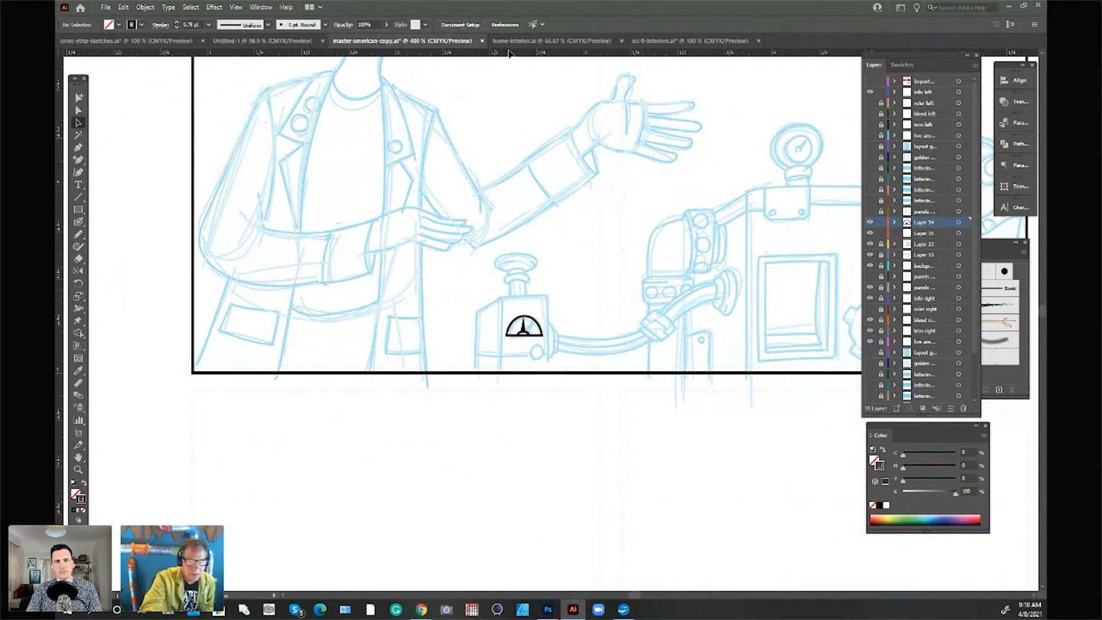
Step: Ungroup the number 24 door scene in sci-fi-interiors and select the small control panel beside the door
{"action": "scroll", "coordinate": [687, 449], "scroll_direction": "right", "scroll_amount": 3}
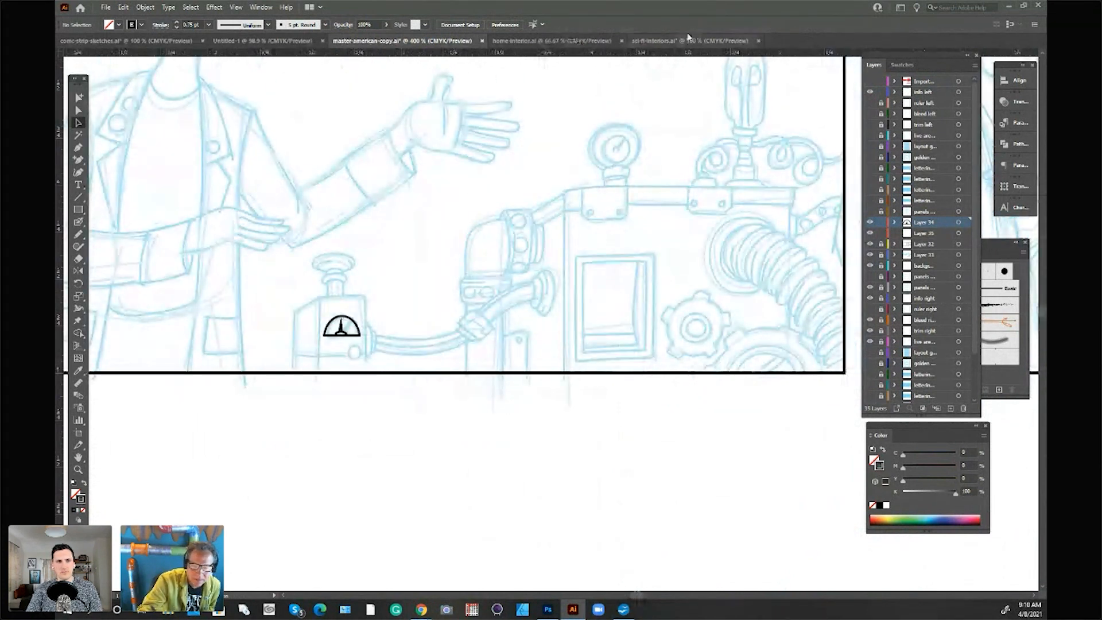
{"action": "left_click", "coordinate": [711, 42]}
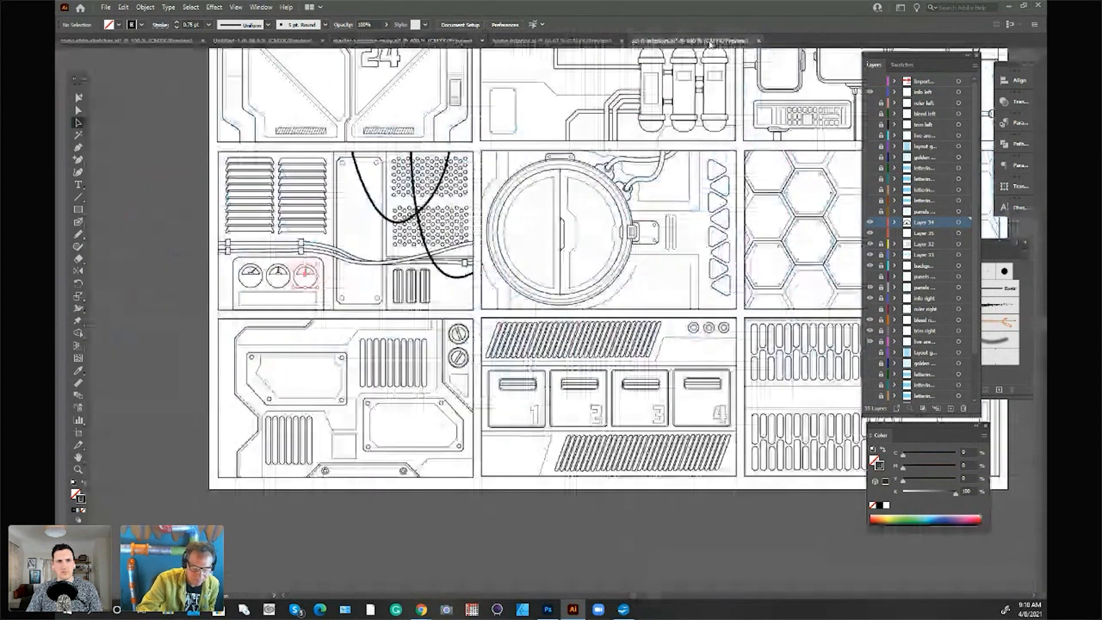
{"action": "left_click_drag", "start_coordinate": [448, 78], "coordinate": [449, 80]}
{"action": "left_click", "coordinate": [449, 82]}
{"action": "left_click", "coordinate": [368, 138], "text": "shift"}
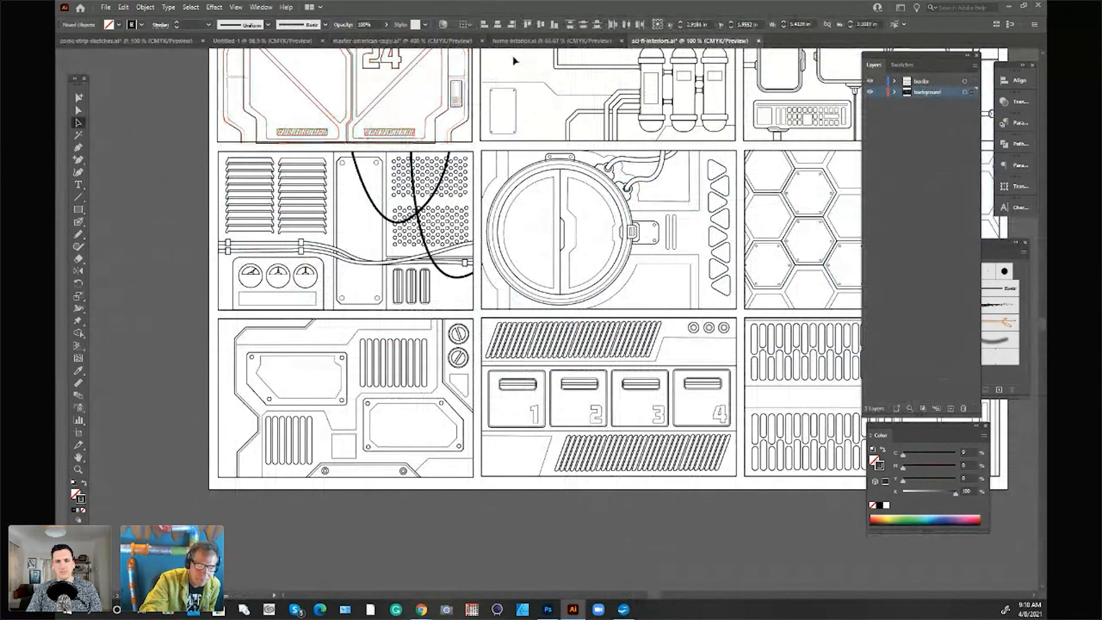
{"action": "left_click", "coordinate": [457, 86]}
Step: Paste the copied sci-fi control panel into the first comic panel of master-american-copy
{"action": "left_click", "coordinate": [413, 40]}
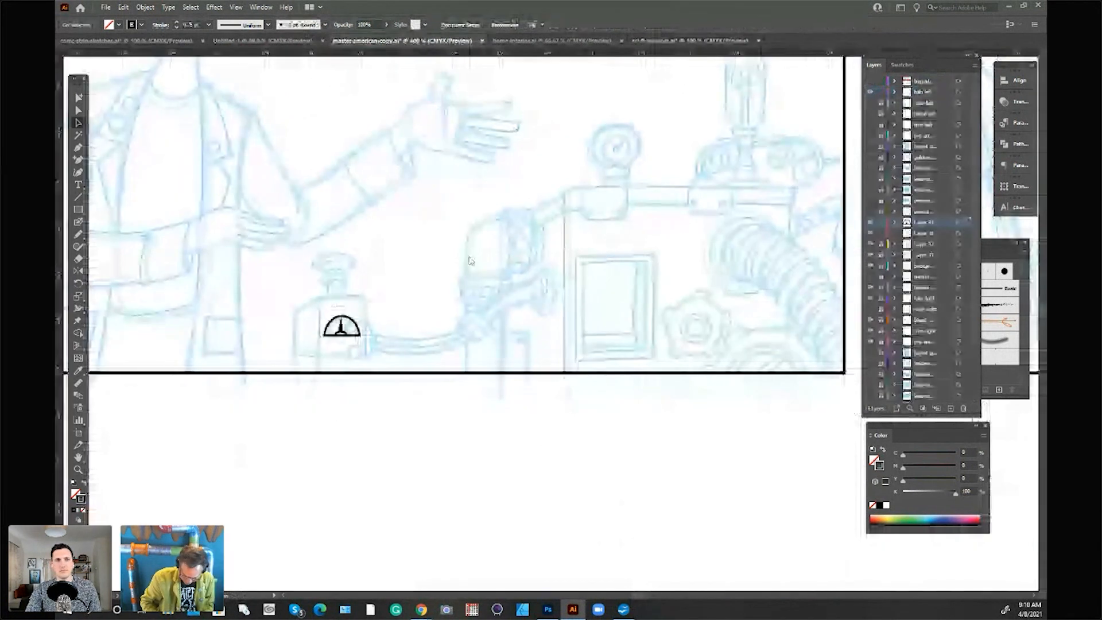
{"action": "left_click", "coordinate": [687, 41]}
{"action": "left_click", "coordinate": [263, 41]}
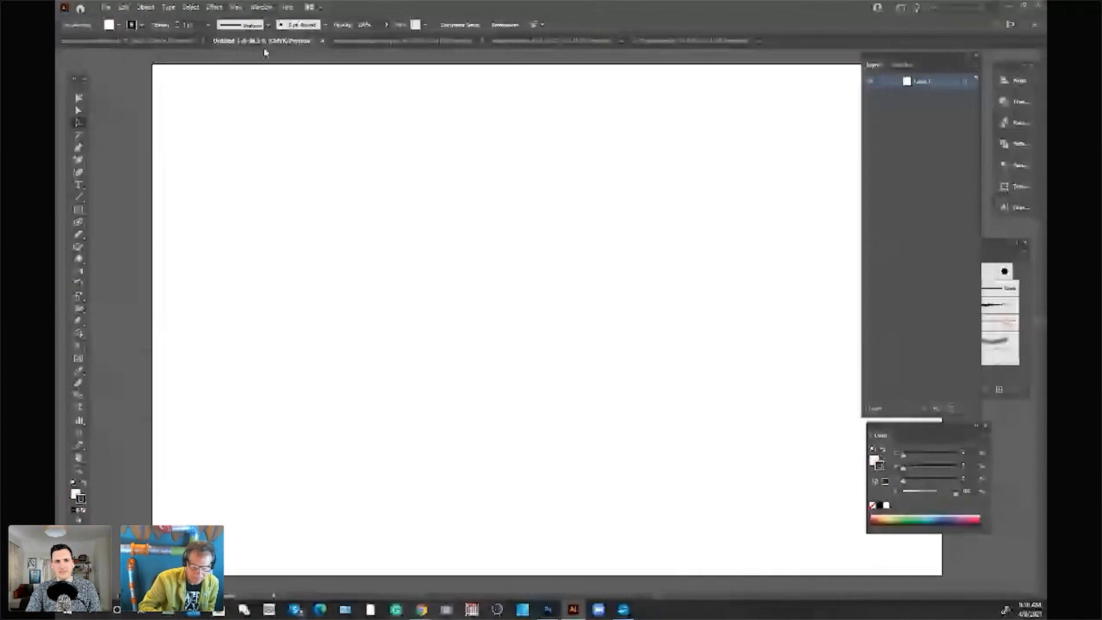
{"action": "left_click", "coordinate": [172, 41]}
{"action": "left_click", "coordinate": [405, 41]}
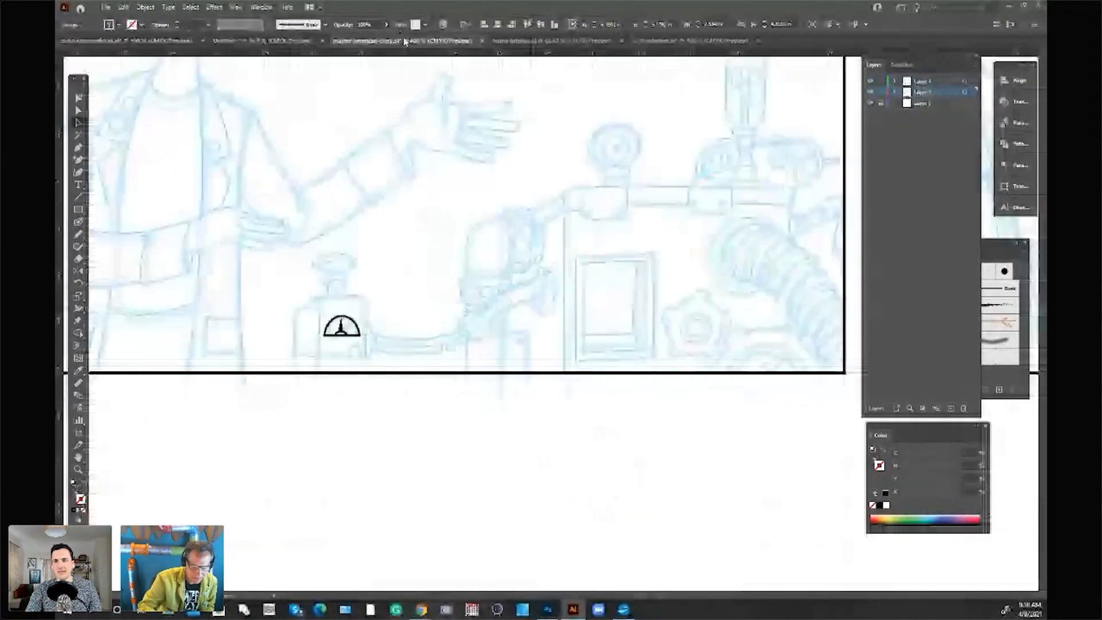
{"action": "key", "text": "ctrl+v"}
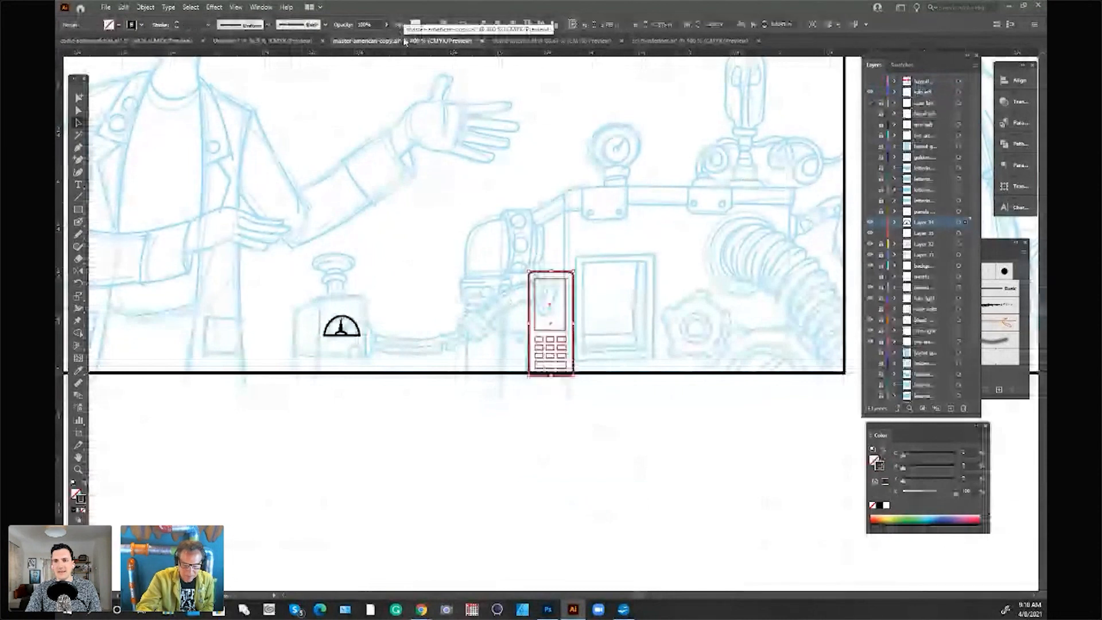
Step: Resize the pasted control panel and position it over the sketched rectangular frame on the machine
{"action": "left_click_drag", "start_coordinate": [575, 269], "coordinate": [570, 292]}
{"action": "mouse_move", "coordinate": [560, 341]}
{"action": "left_mouse_down"}
{"action": "mouse_move", "coordinate": [740, 394]}
{"action": "mouse_move", "coordinate": [667, 281]}
{"action": "mouse_move", "coordinate": [672, 337]}
{"action": "mouse_move", "coordinate": [688, 255]}
{"action": "mouse_move", "coordinate": [679, 247]}
{"action": "mouse_move", "coordinate": [689, 269]}
{"action": "mouse_move", "coordinate": [609, 305]}
{"action": "left_mouse_up"}
{"action": "mouse_move", "coordinate": [620, 251]}
{"action": "left_mouse_down"}
{"action": "mouse_move", "coordinate": [638, 214]}
{"action": "mouse_move", "coordinate": [652, 270]}
{"action": "left_mouse_up"}
{"action": "left_click", "coordinate": [678, 365]}
{"action": "scroll", "coordinate": [715, 402], "scroll_direction": "down", "scroll_amount": 4}
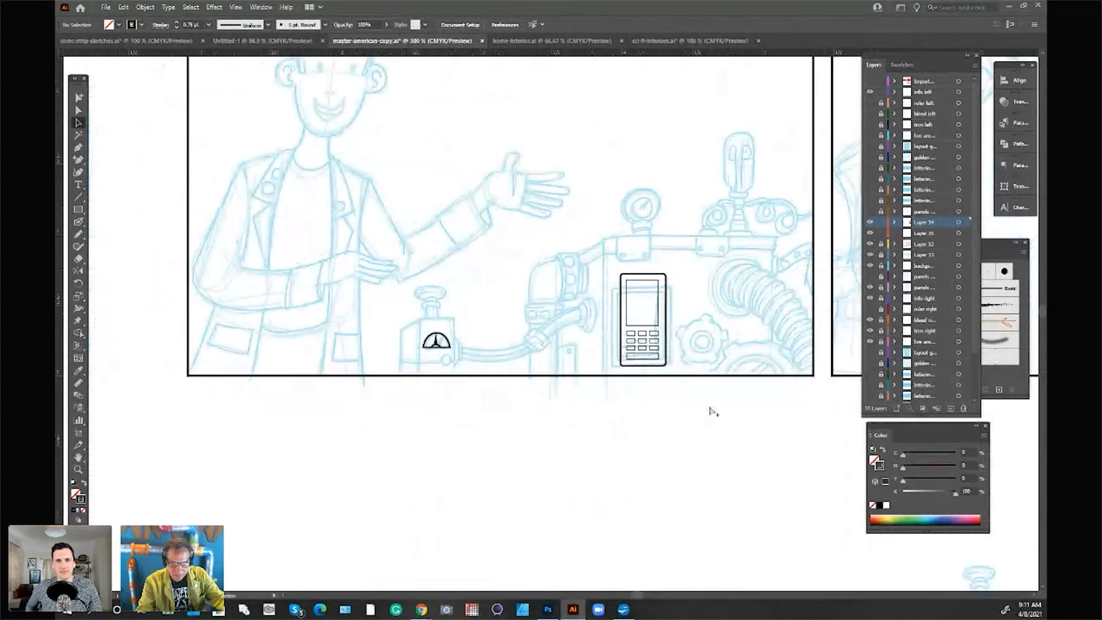
{"action": "left_click_drag", "start_coordinate": [631, 596], "coordinate": [637, 595]}
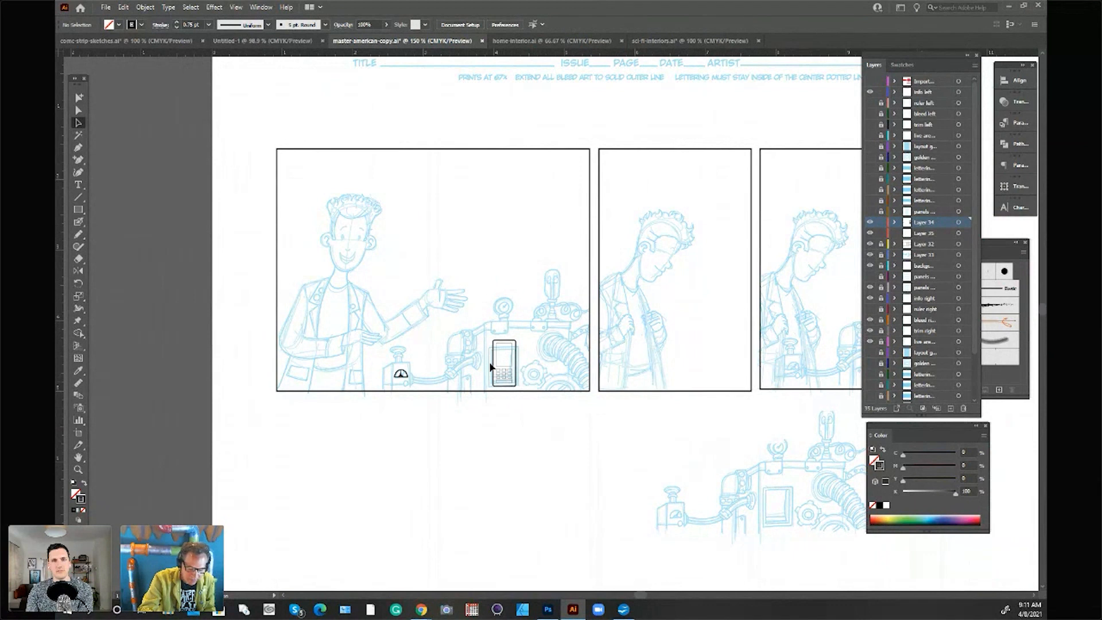
Step: Ink the first-panel character's curly hair outline and the outline of the ear on the machine's side with brush strokes
{"action": "left_click", "coordinate": [81, 151]}
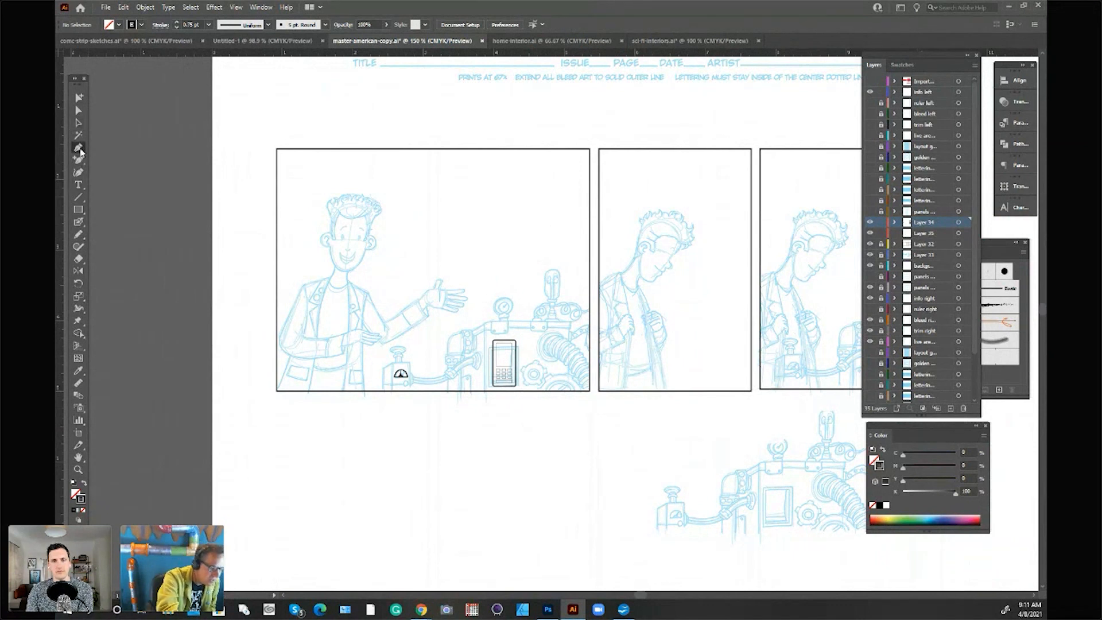
{"action": "left_click", "coordinate": [81, 223]}
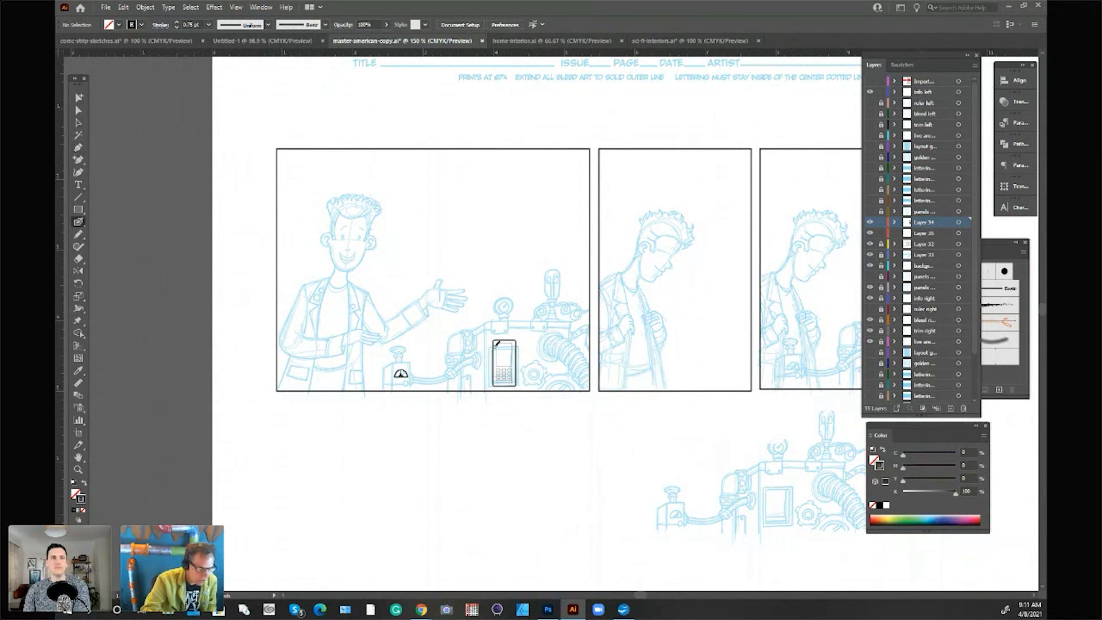
{"action": "scroll", "coordinate": [500, 359], "scroll_direction": "up", "scroll_amount": 2}
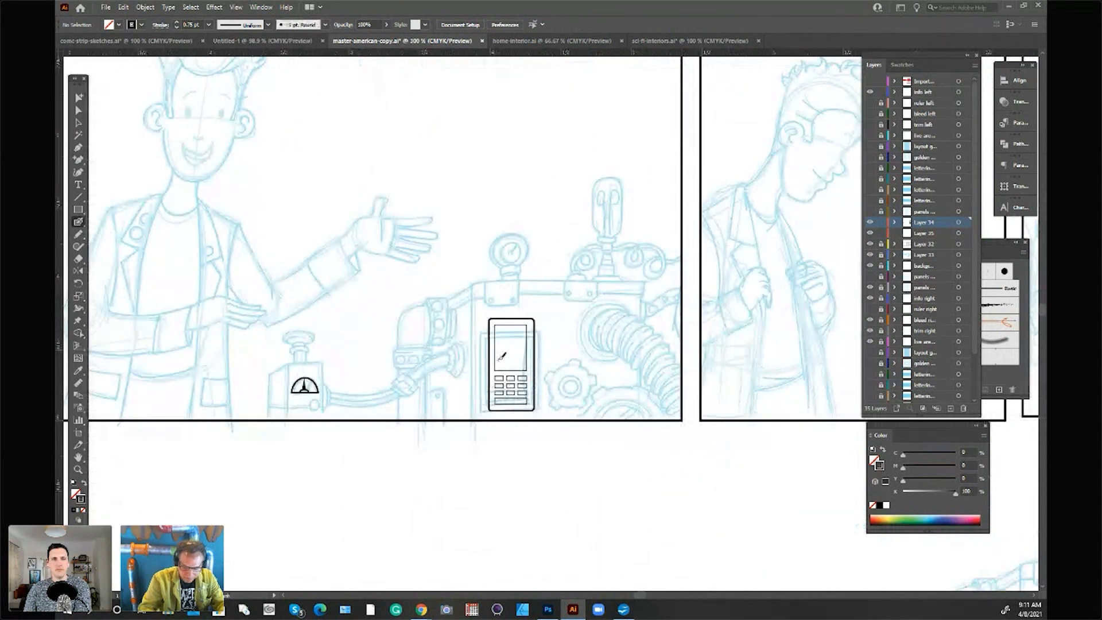
{"action": "scroll", "coordinate": [633, 594], "scroll_direction": "left", "scroll_amount": 5}
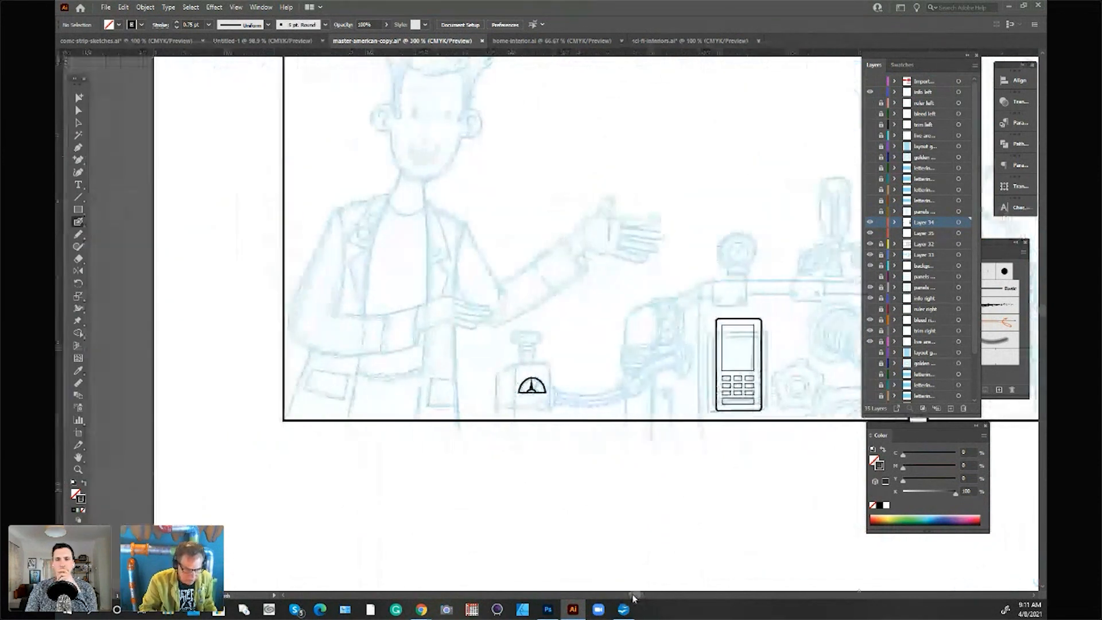
{"action": "left_click_drag", "start_coordinate": [1043, 311], "coordinate": [1042, 304]}
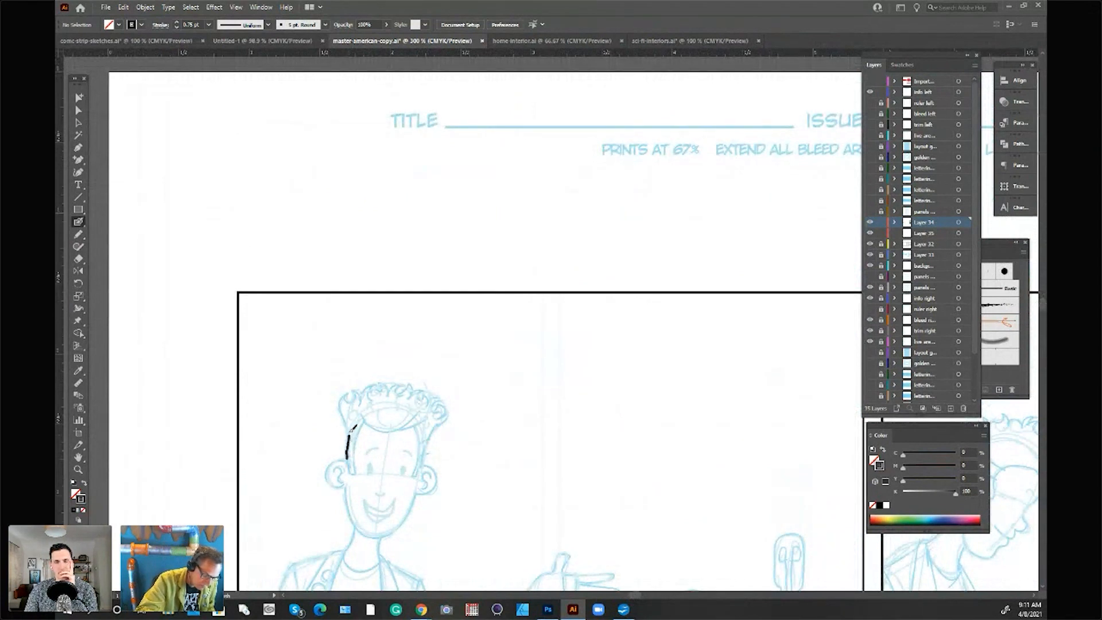
{"action": "left_click_drag", "start_coordinate": [358, 392], "coordinate": [360, 384]}
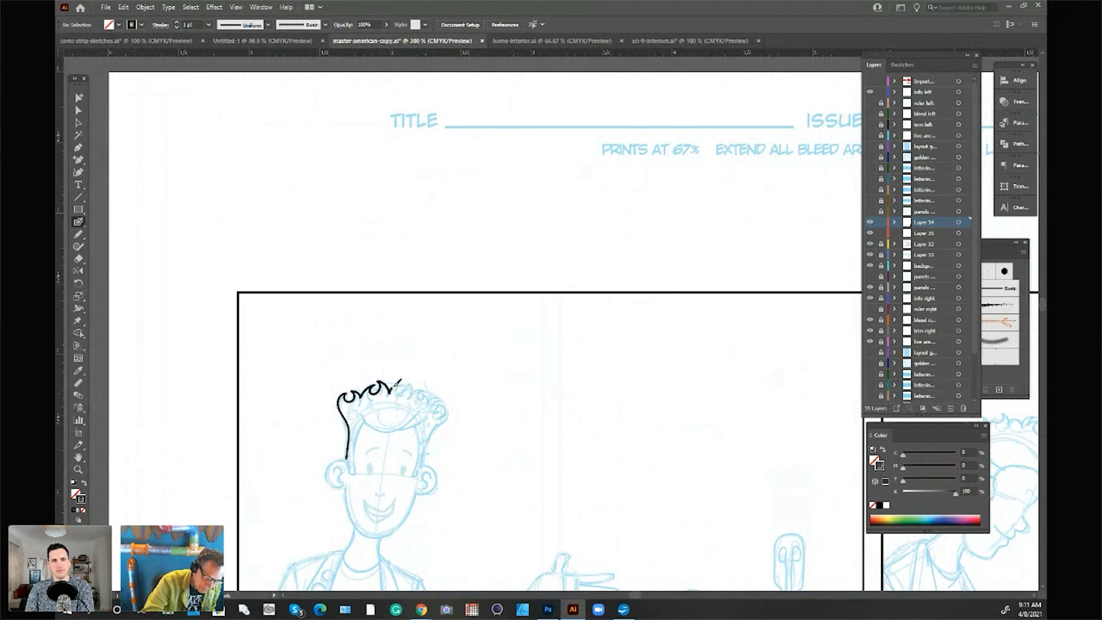
{"action": "mouse_move", "coordinate": [430, 390]}
{"action": "left_mouse_down"}
{"action": "mouse_move", "coordinate": [443, 401]}
{"action": "mouse_move", "coordinate": [423, 464]}
{"action": "mouse_move", "coordinate": [467, 200]}
{"action": "left_mouse_up"}
{"action": "key", "text": "ctrl+equal"}
{"action": "mouse_move", "coordinate": [424, 247]}
{"action": "left_mouse_down"}
{"action": "mouse_move", "coordinate": [442, 268]}
{"action": "mouse_move", "coordinate": [417, 286]}
{"action": "left_mouse_up"}
{"action": "mouse_move", "coordinate": [323, 241]}
{"action": "left_mouse_down"}
{"action": "mouse_move", "coordinate": [320, 272]}
{"action": "mouse_move", "coordinate": [369, 339]}
{"action": "mouse_move", "coordinate": [414, 277]}
{"action": "left_mouse_up"}
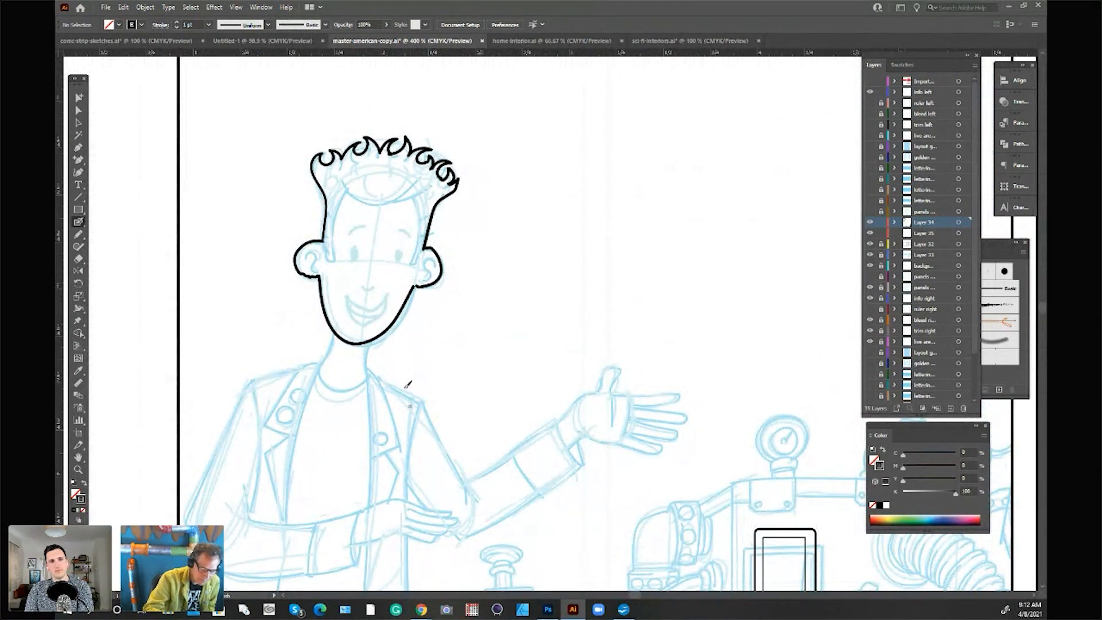
{"action": "key", "text": "ctrl+z"}
Step: Ink the character's eyes, eyebrows, nose and open smiling mouth over the sketch
{"action": "key", "text": "ctrl+z"}
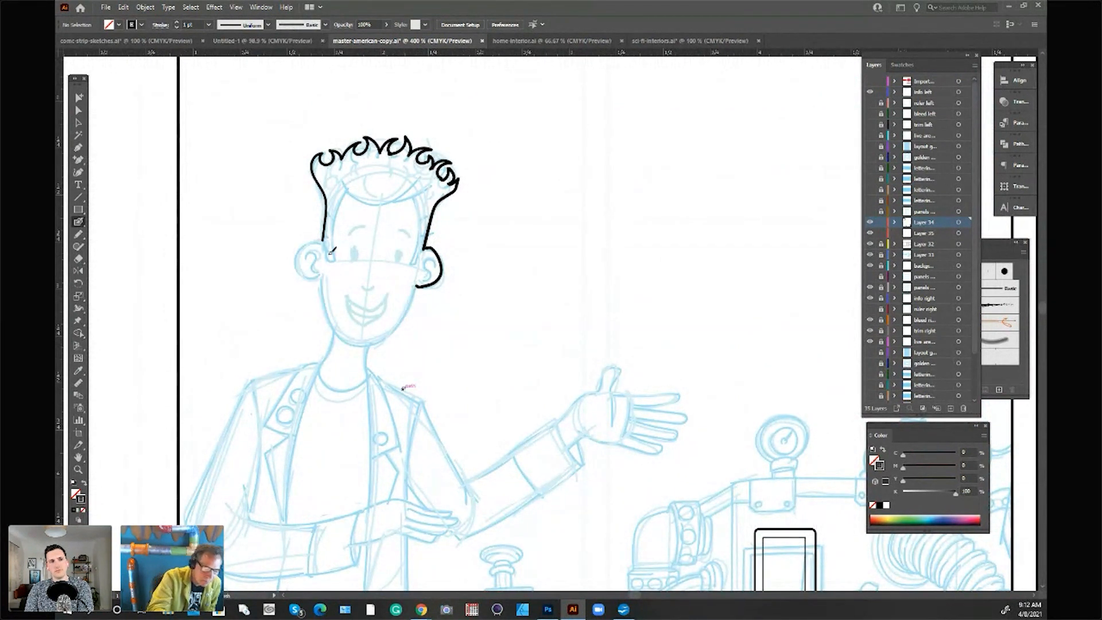
Step: Ink the character's remaining ear outline, the jawline and the inner curve of both ears
{"action": "left_click_drag", "start_coordinate": [323, 241], "coordinate": [320, 277]}
{"action": "left_click_drag", "start_coordinate": [319, 277], "coordinate": [416, 285]}
{"action": "left_click_drag", "start_coordinate": [306, 253], "coordinate": [310, 271]}
{"action": "left_click_drag", "start_coordinate": [423, 265], "coordinate": [426, 279]}
{"action": "mouse_move", "coordinate": [353, 248]}
{"action": "left_mouse_down"}
{"action": "mouse_move", "coordinate": [354, 260]}
{"action": "mouse_move", "coordinate": [398, 263]}
{"action": "left_mouse_up"}
{"action": "left_click_drag", "start_coordinate": [351, 233], "coordinate": [368, 226]}
{"action": "left_click_drag", "start_coordinate": [345, 293], "coordinate": [392, 298]}
{"action": "key", "text": "ctrl+z"}
{"action": "left_click_drag", "start_coordinate": [348, 308], "coordinate": [377, 312]}
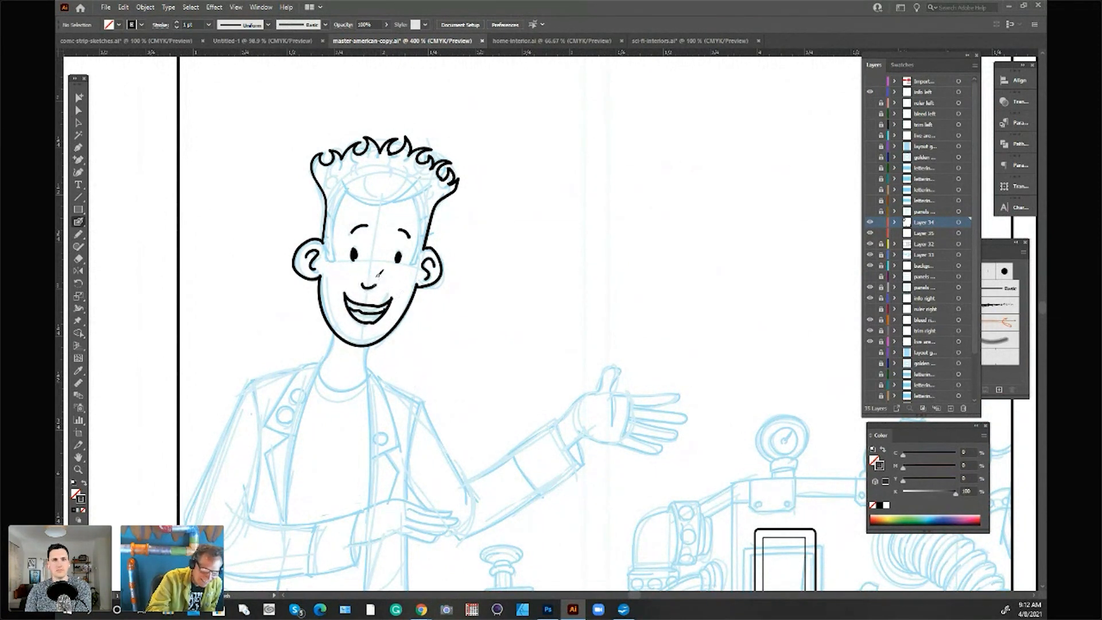
{"action": "scroll", "coordinate": [471, 411], "scroll_direction": "down", "scroll_amount": 2}
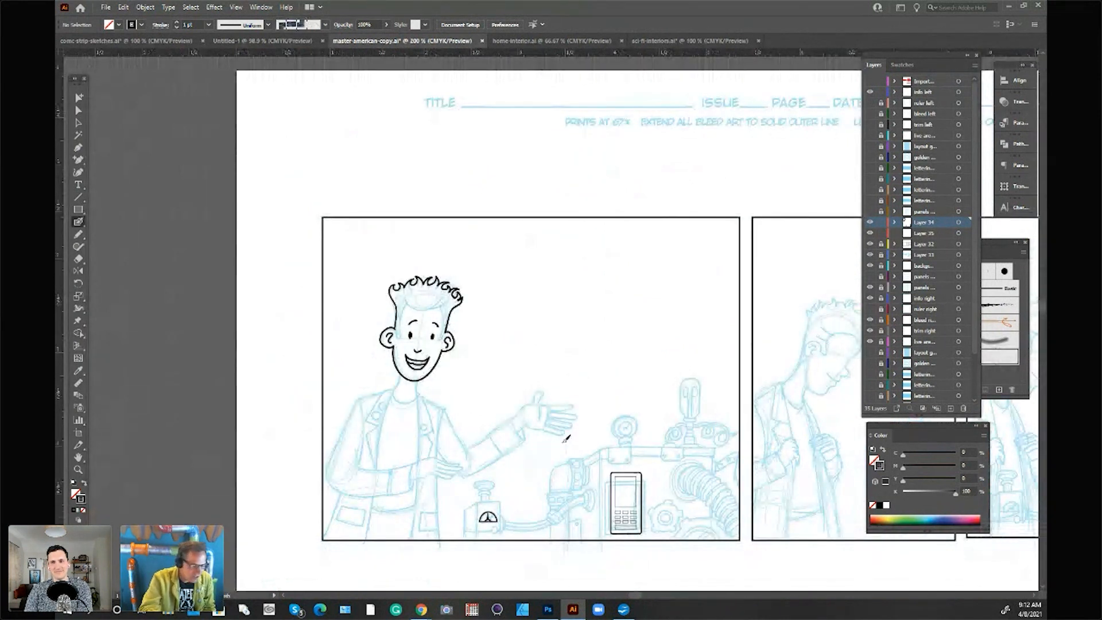
Step: Group the inked head strokes and line the head up with its blue sketch
{"action": "left_click", "coordinate": [79, 123]}
{"action": "key", "text": "ctrl+a"}
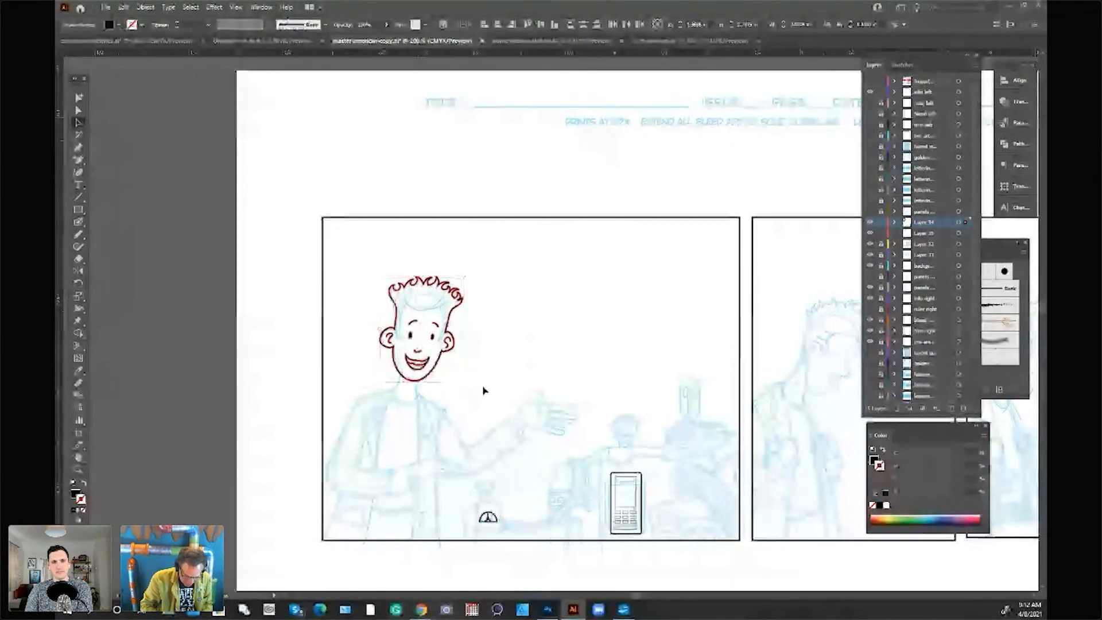
{"action": "left_click", "coordinate": [534, 320]}
{"action": "left_click_drag", "start_coordinate": [457, 343], "coordinate": [667, 320]}
{"action": "key", "text": "Delete"}
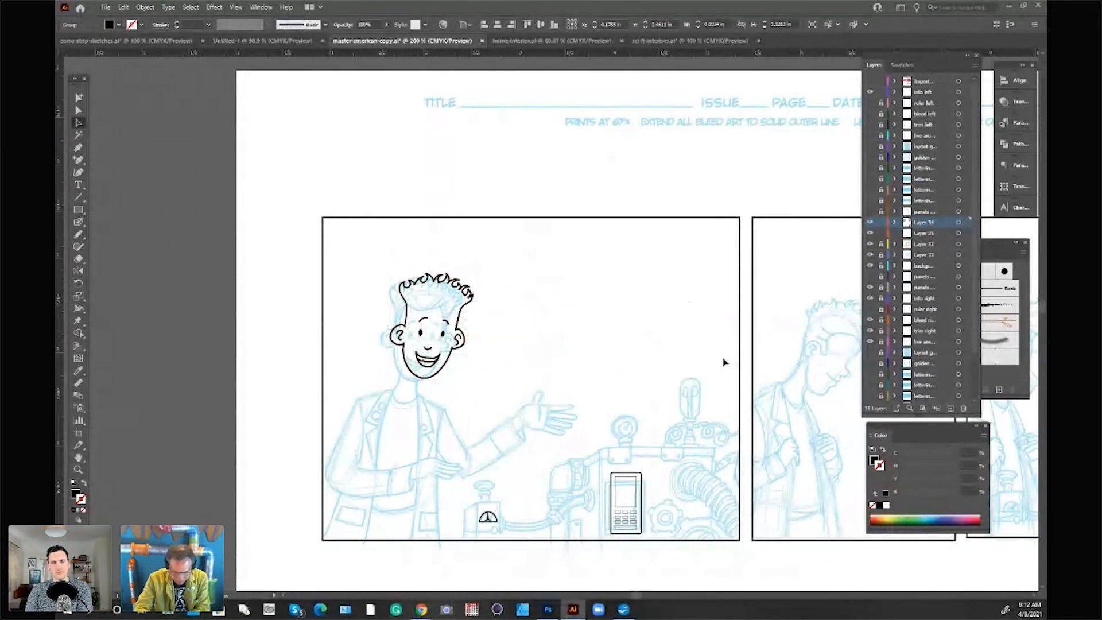
{"action": "left_click_drag", "start_coordinate": [462, 329], "coordinate": [452, 334]}
{"action": "left_click", "coordinate": [504, 312]}
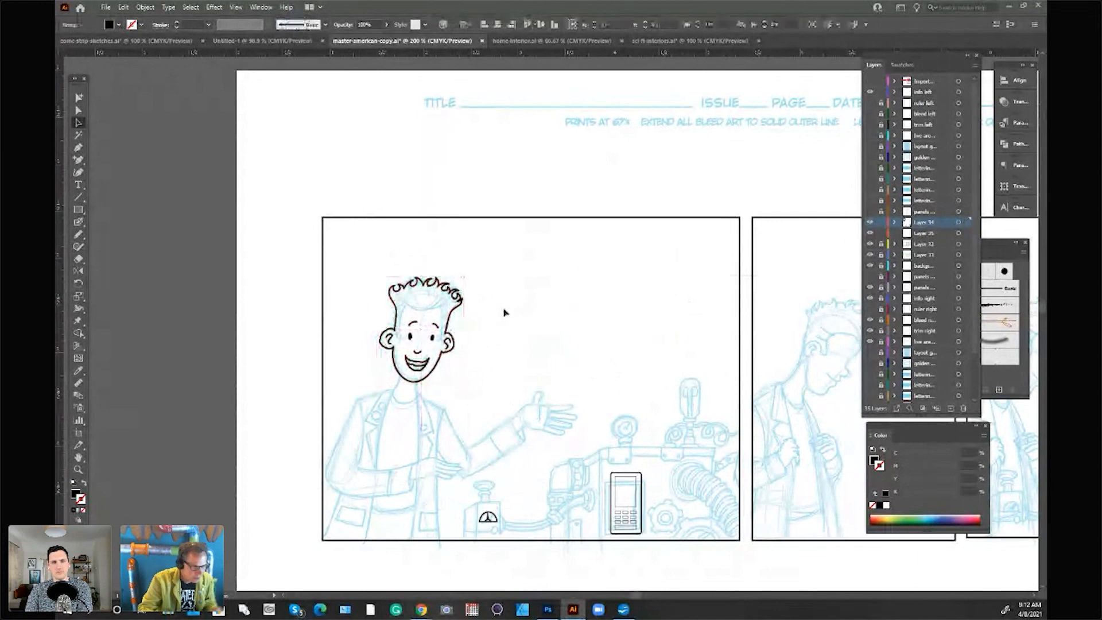
Step: Switch to the script in OpenOffice Writer and copy the first dialogue paragraph, starting "BEHOLD! THE GAG-O-MATIC 3000!"
{"action": "scroll", "coordinate": [765, 492], "scroll_direction": "down", "scroll_amount": 1}
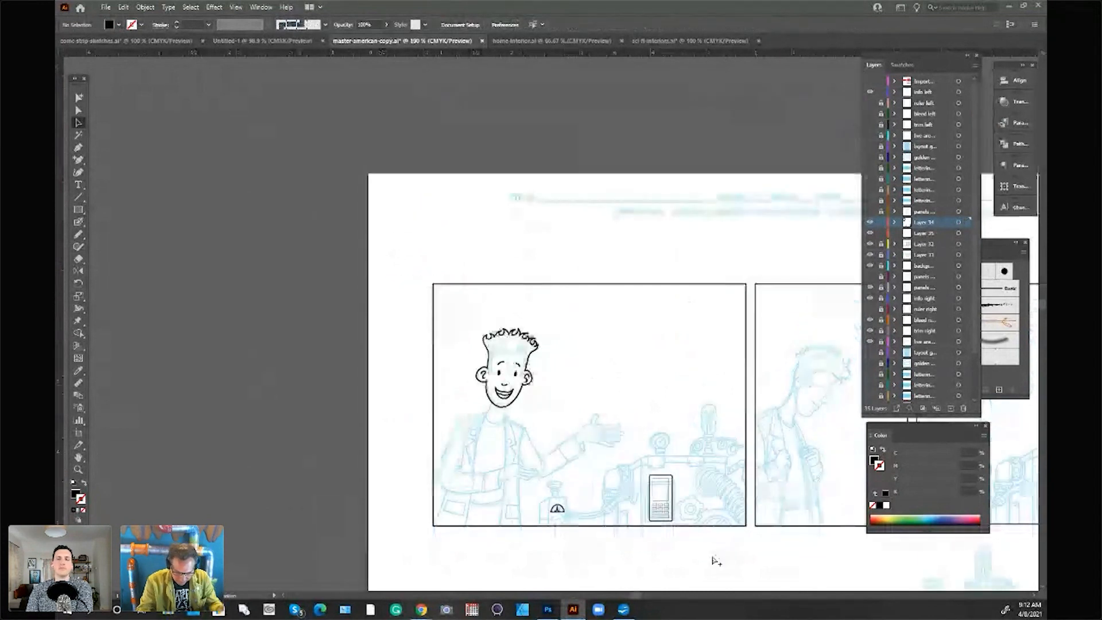
{"action": "scroll", "coordinate": [710, 561], "scroll_direction": "right", "scroll_amount": 5}
{"action": "scroll", "coordinate": [694, 456], "scroll_direction": "left", "scroll_amount": 5}
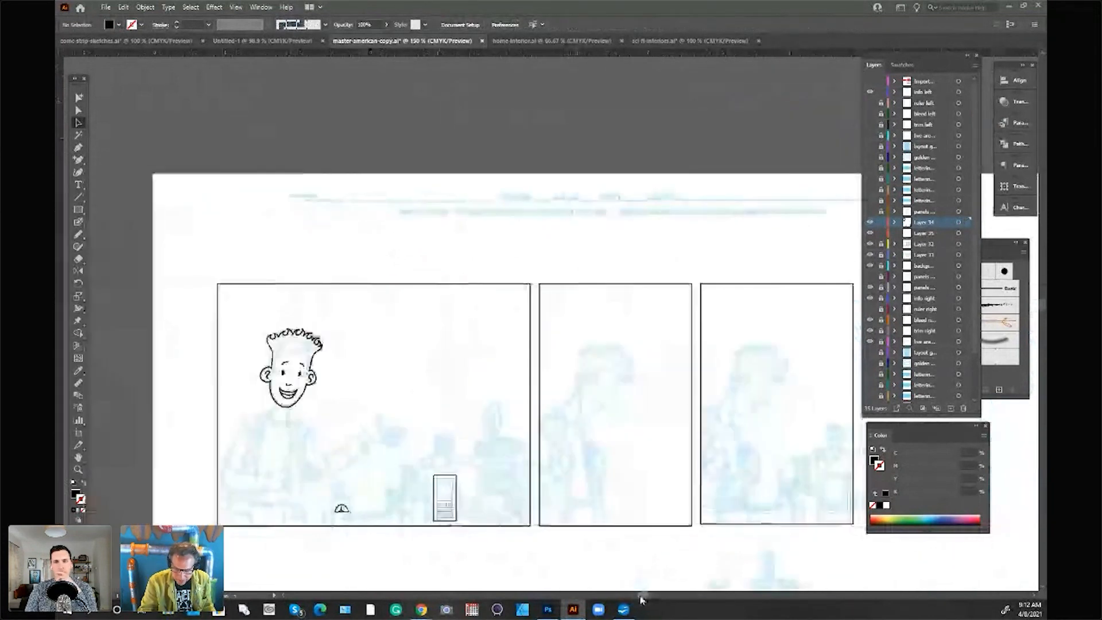
{"action": "left_click_drag", "start_coordinate": [643, 595], "coordinate": [649, 595]}
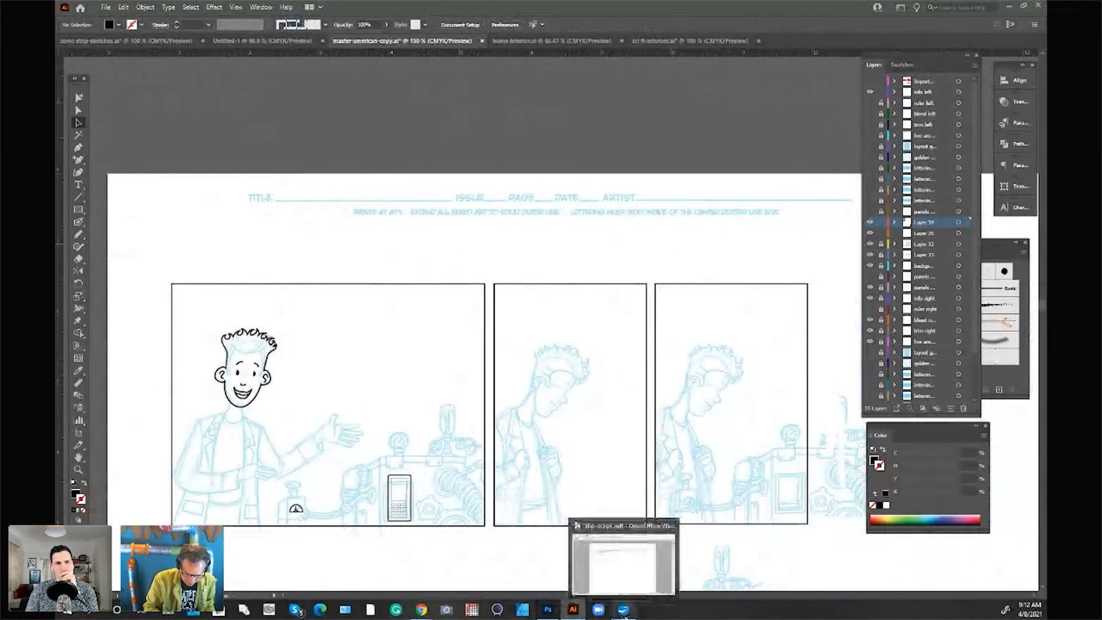
{"action": "left_click", "coordinate": [623, 610]}
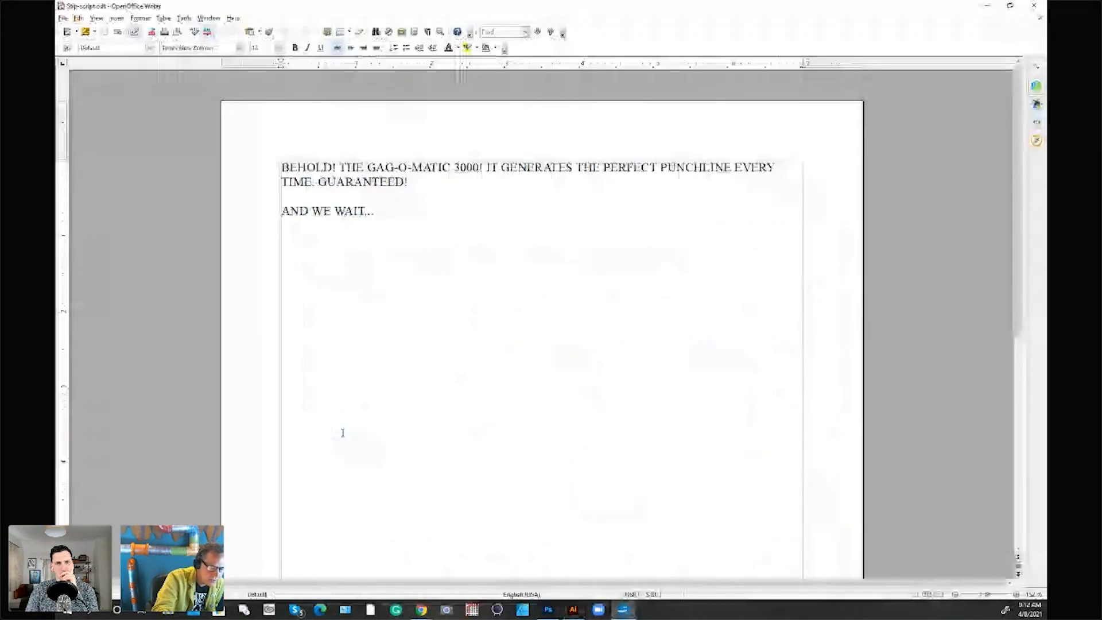
{"action": "left_click_drag", "start_coordinate": [281, 167], "coordinate": [495, 175]}
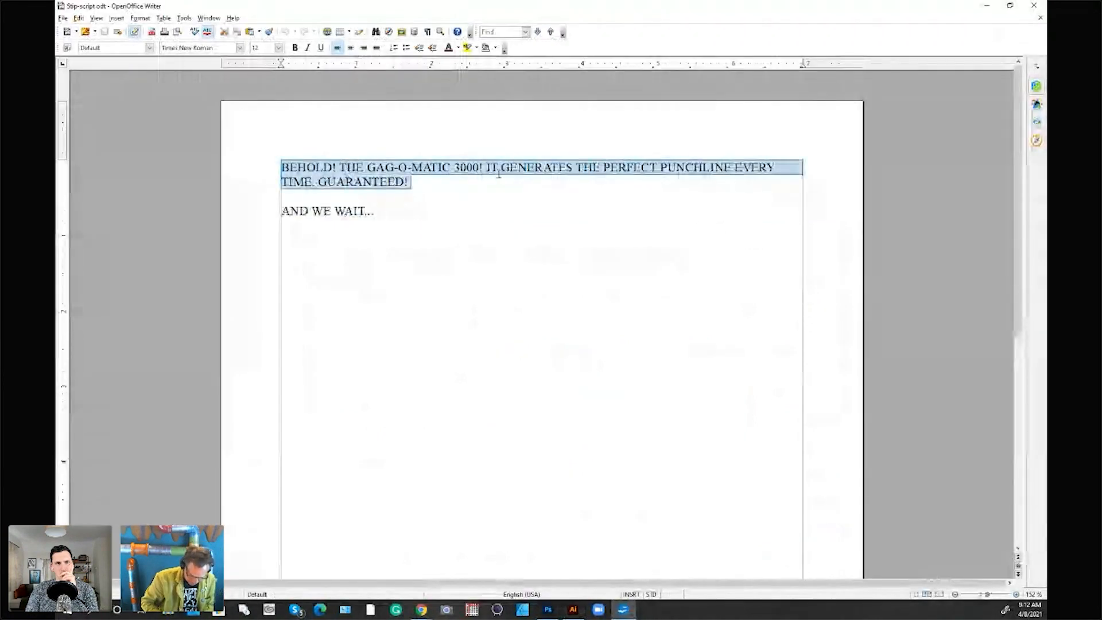
Step: Switch back to Illustrator, paste the copied dialogue as point text and move it above the top-row panels
{"action": "left_click", "coordinate": [577, 612]}
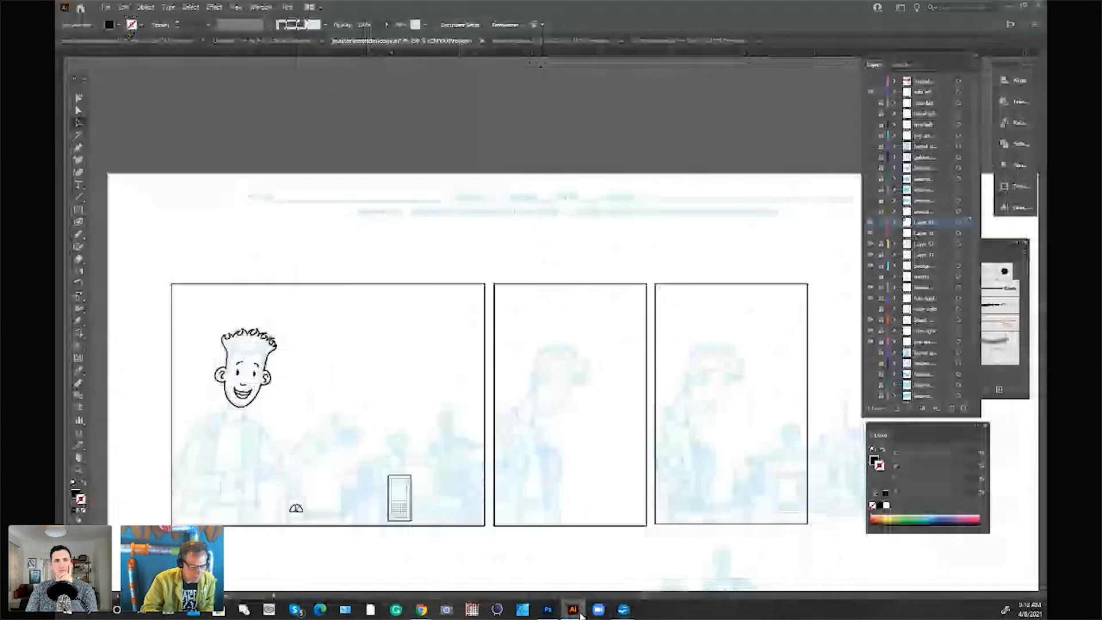
{"action": "left_click", "coordinate": [80, 186]}
{"action": "left_click", "coordinate": [360, 313]}
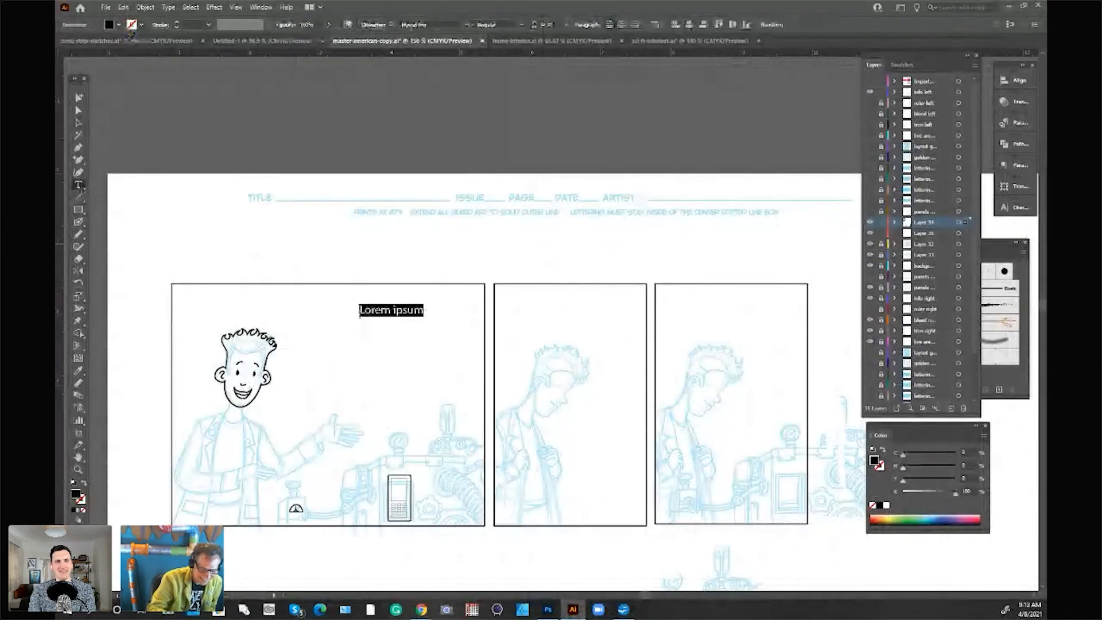
{"action": "type", "text": "BEHOLD! THE GAG-O-MATIC 3000! IT GENERATES THE PERFECT PUNCHLINE EVERY TIME, GUARANTEED!"}
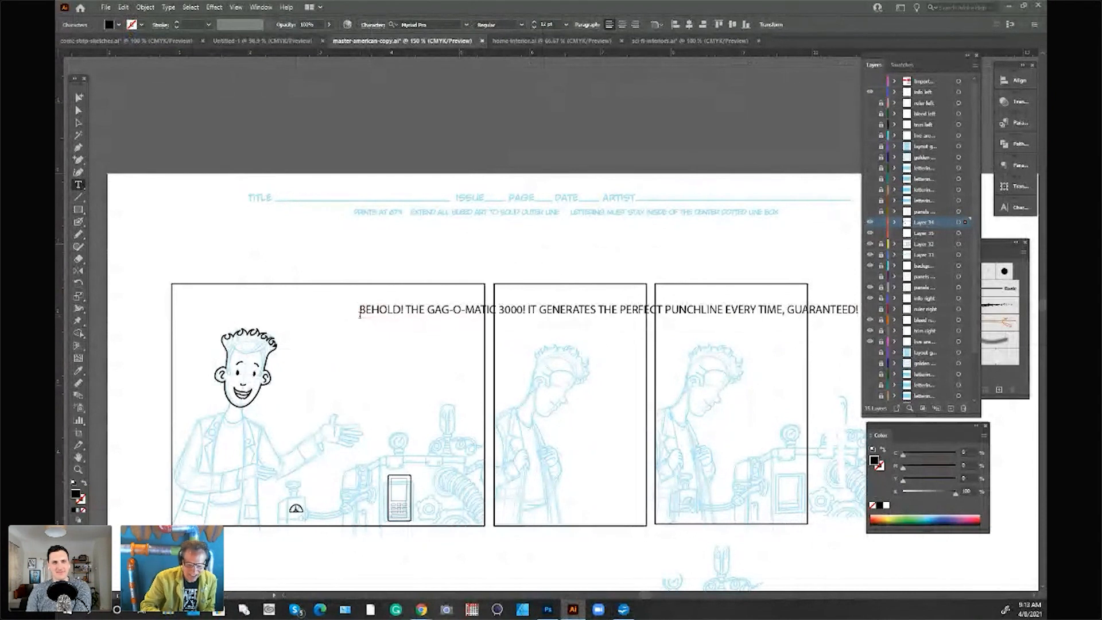
{"action": "key", "text": "Escape"}
{"action": "left_click_drag", "start_coordinate": [651, 314], "coordinate": [555, 251]}
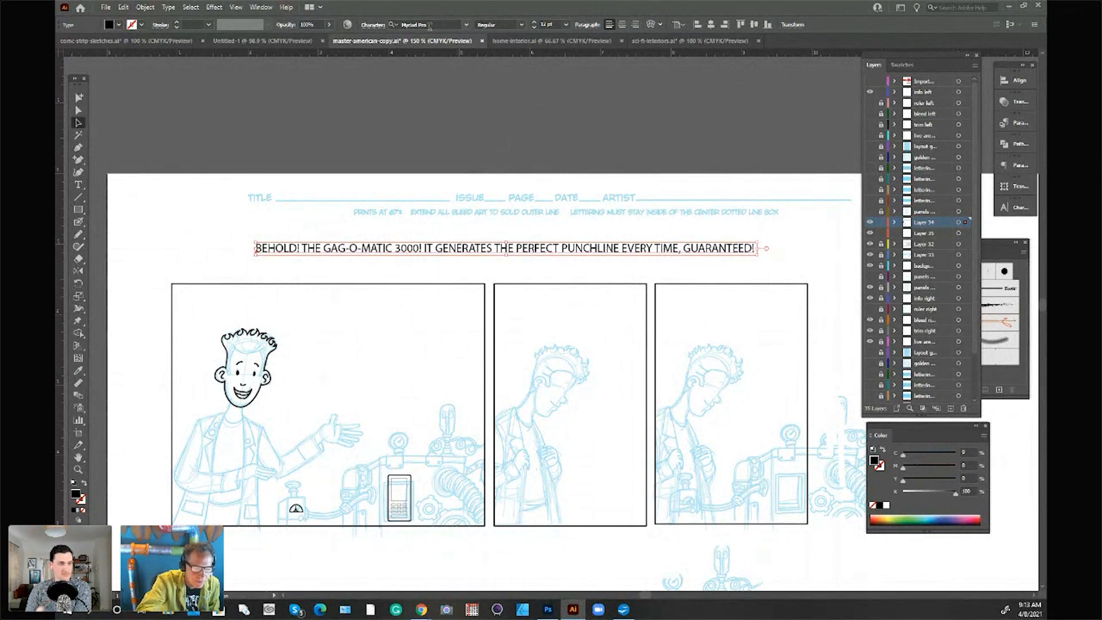
Step: Set the font of the "BEHOLD!" dialogue text to Pull Box and deselect it
{"action": "left_click", "coordinate": [398, 25]}
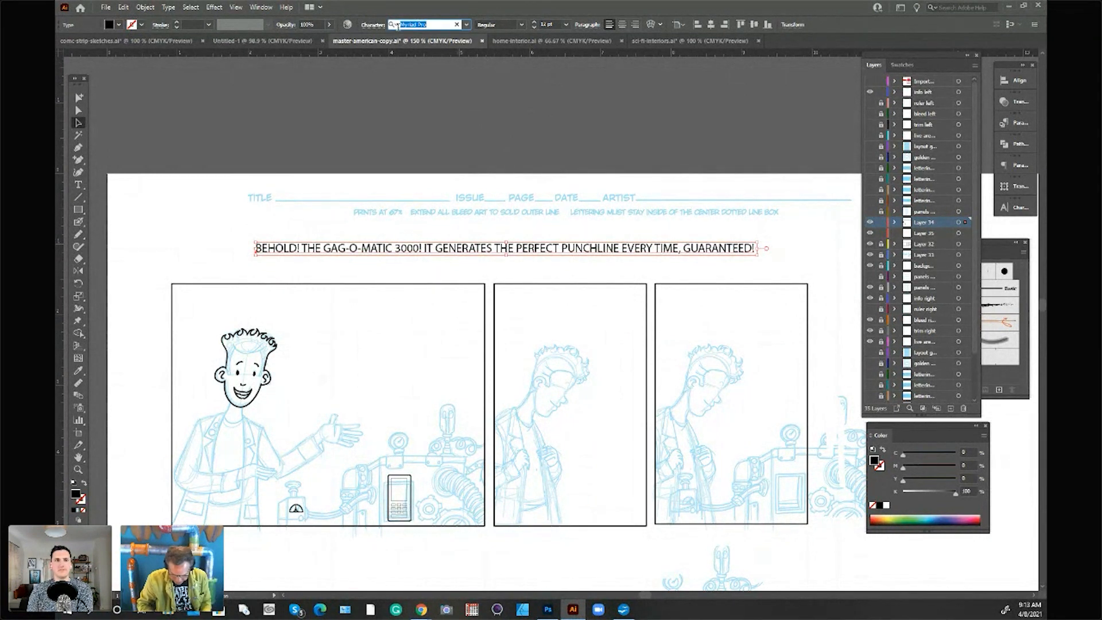
{"action": "type", "text": "ccpu"}
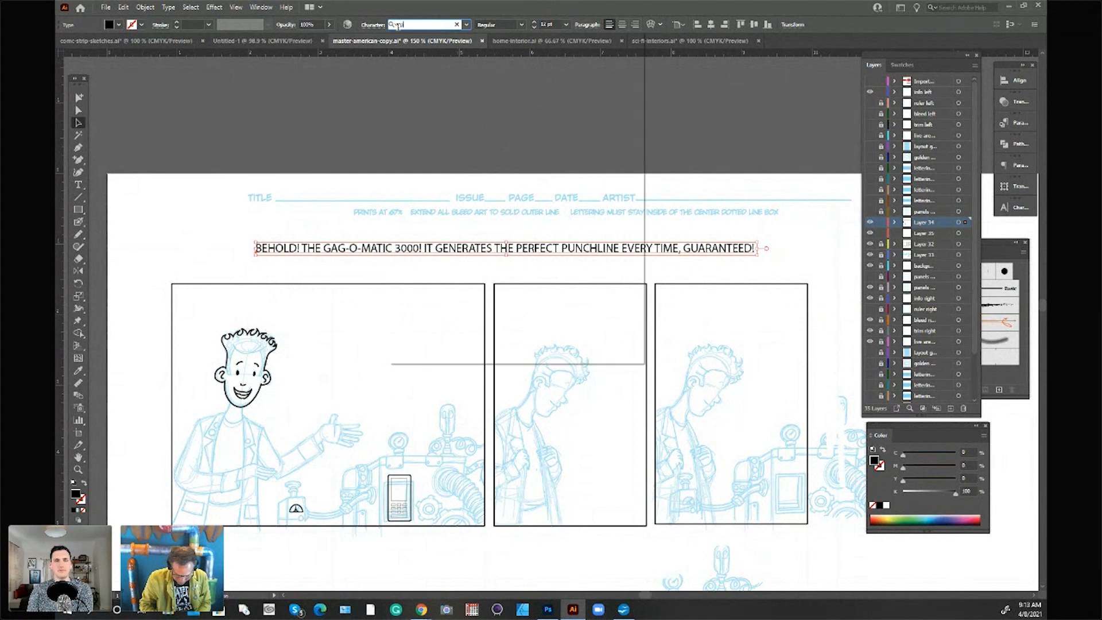
{"action": "type", "text": "l"}
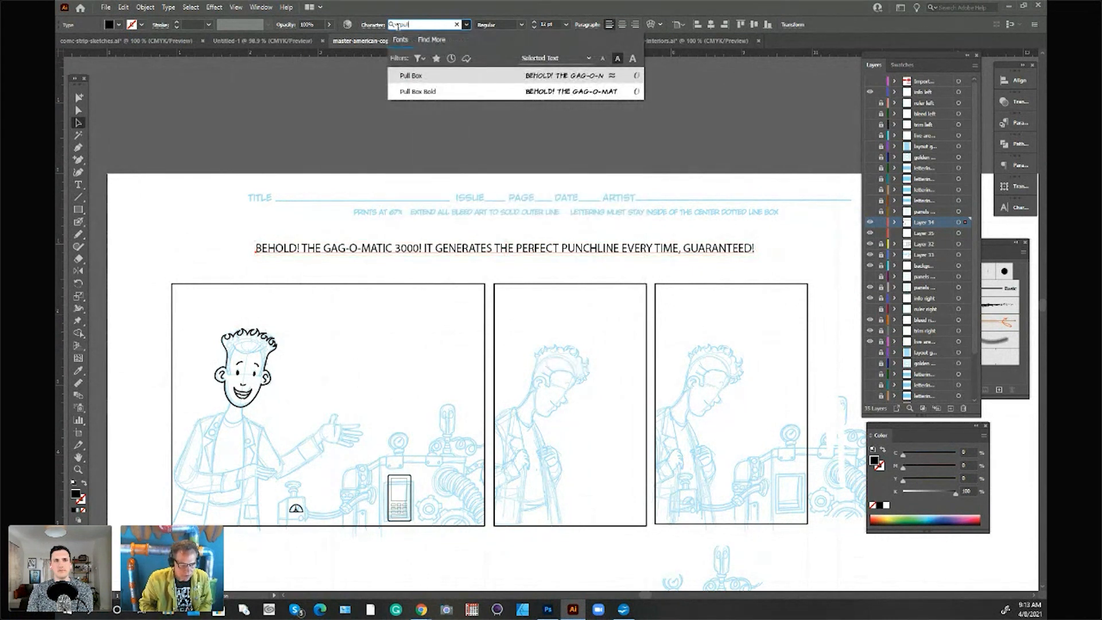
{"action": "type", "text": "bul"}
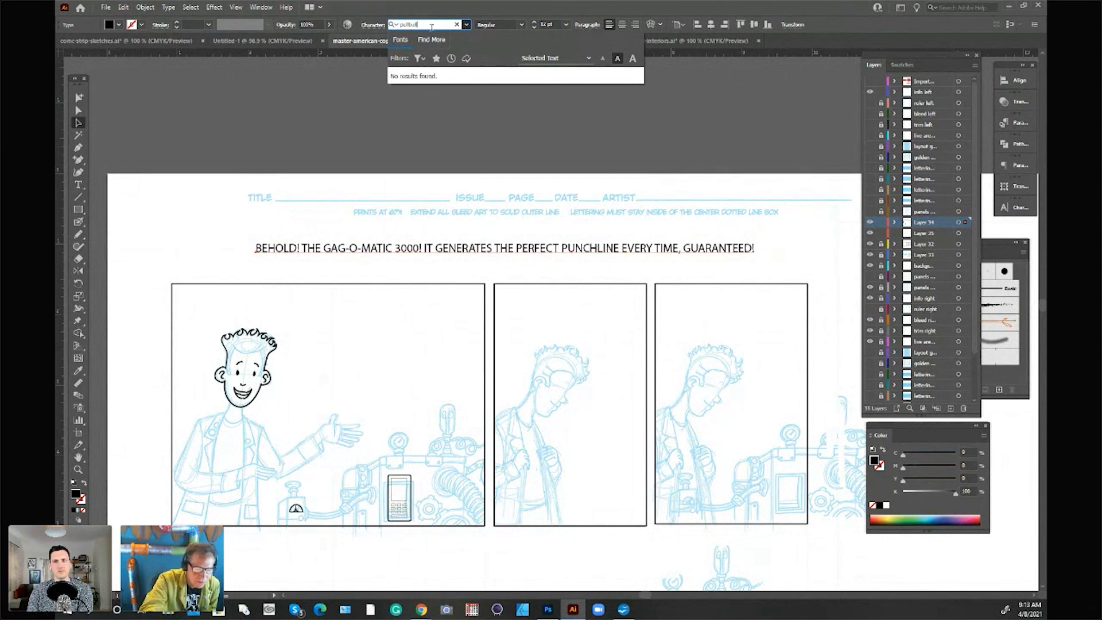
{"action": "left_click_drag", "start_coordinate": [419, 25], "coordinate": [388, 32]}
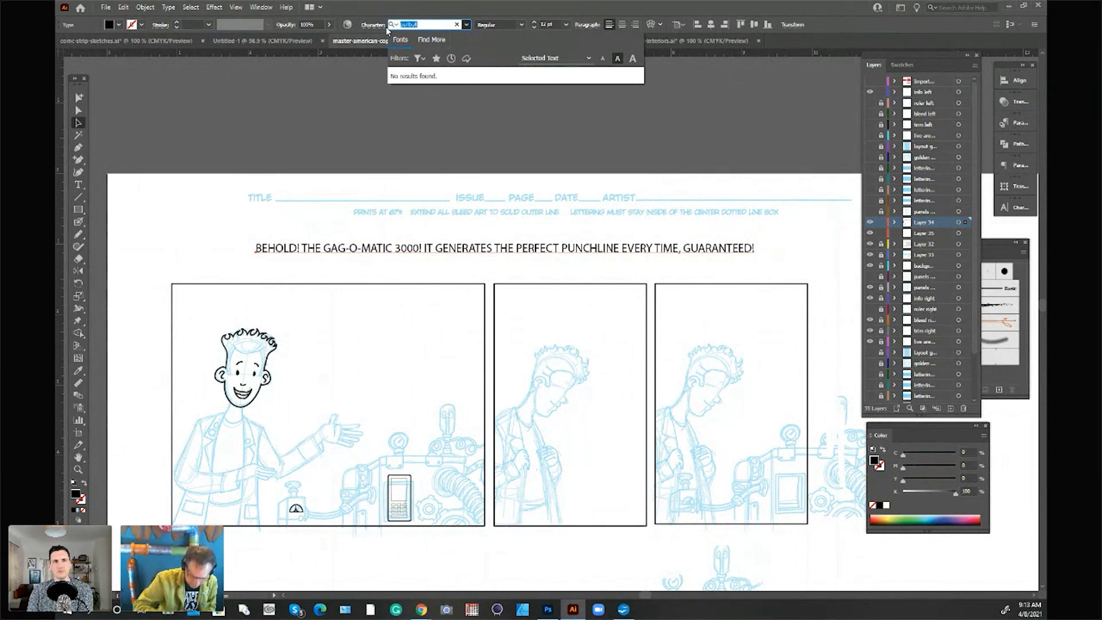
{"action": "key", "text": "BackSpace"}
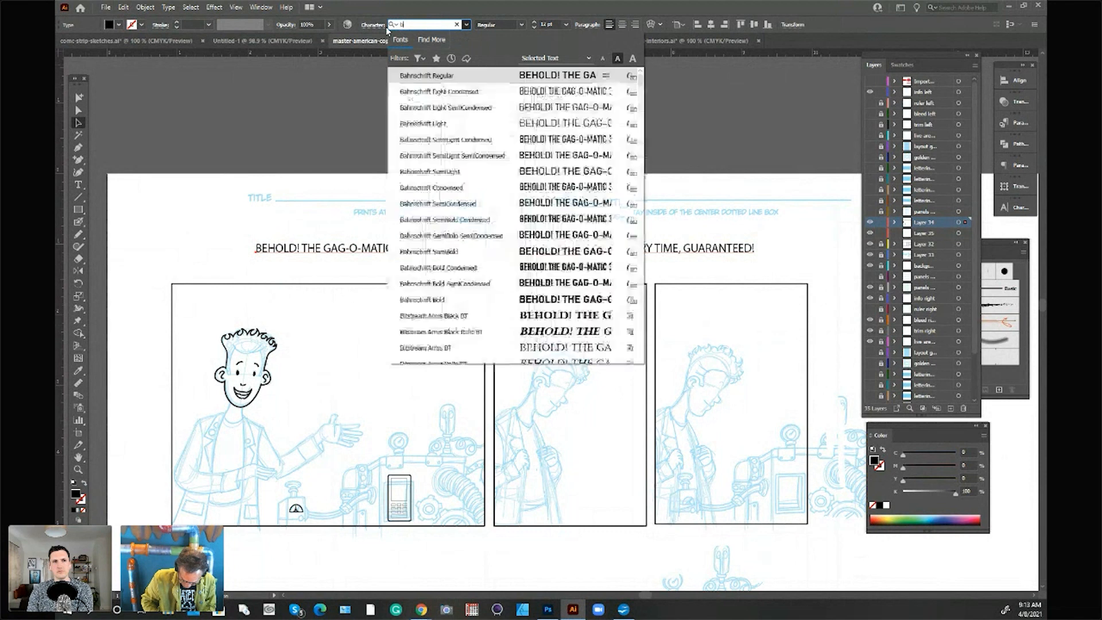
{"action": "type", "text": "pul"}
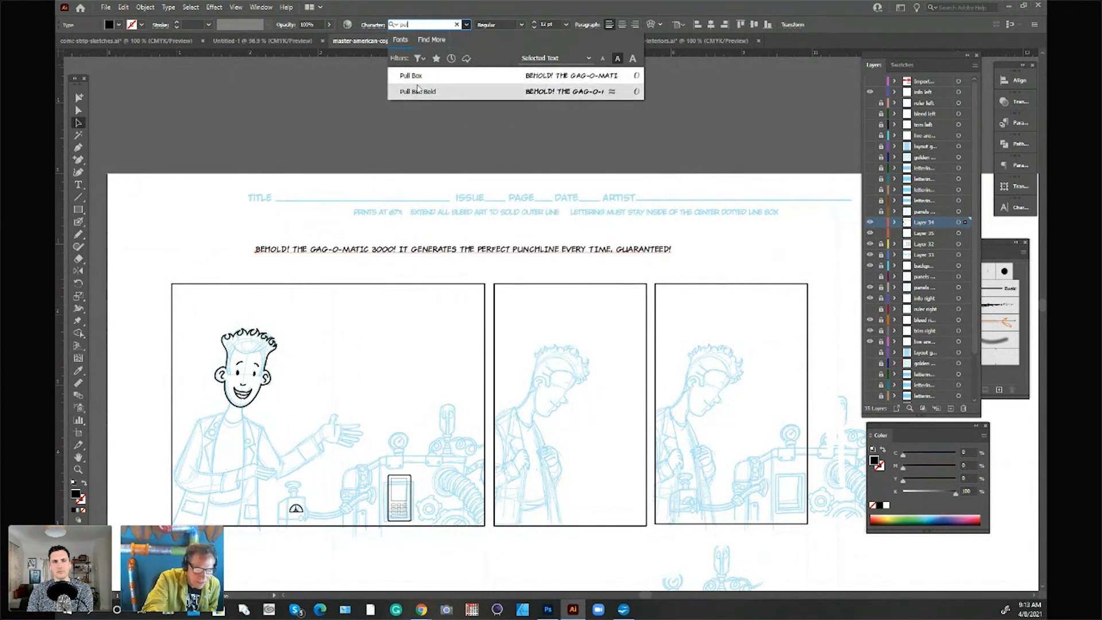
{"action": "left_click", "coordinate": [422, 76]}
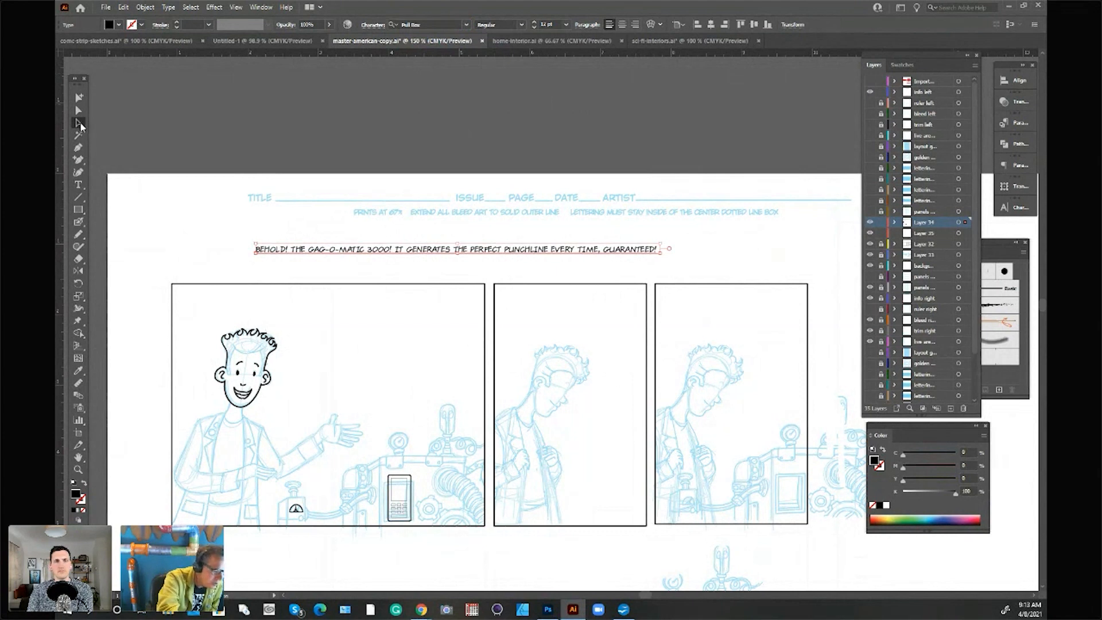
{"action": "left_click", "coordinate": [463, 163]}
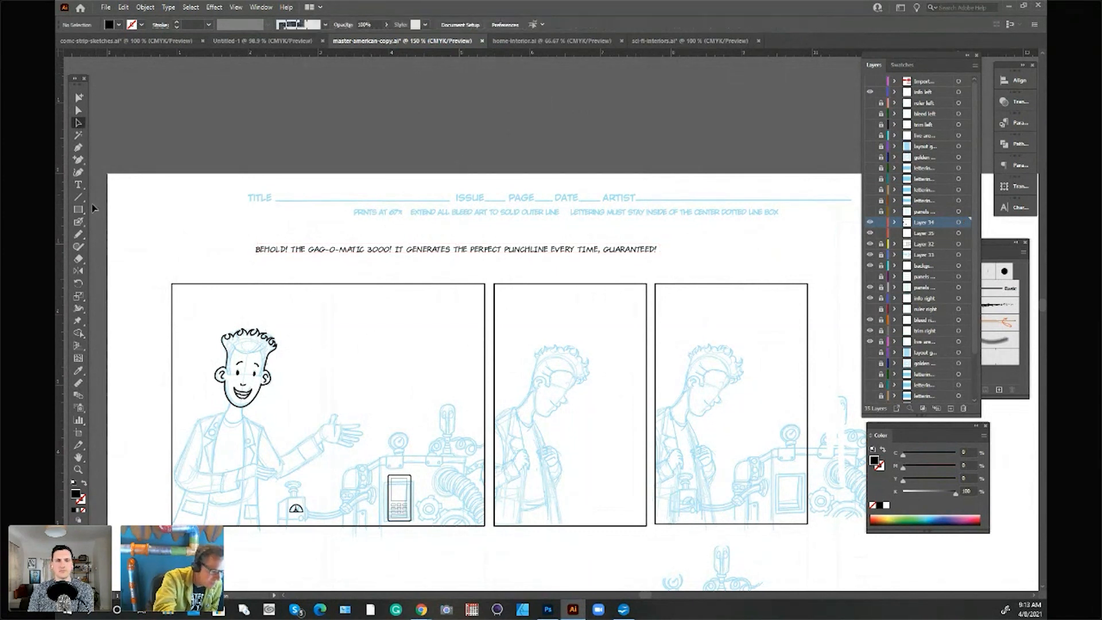
Step: Move the dialogue line down over the top-row panels and enlarge its font size to 18 pt
{"action": "left_click", "coordinate": [78, 184]}
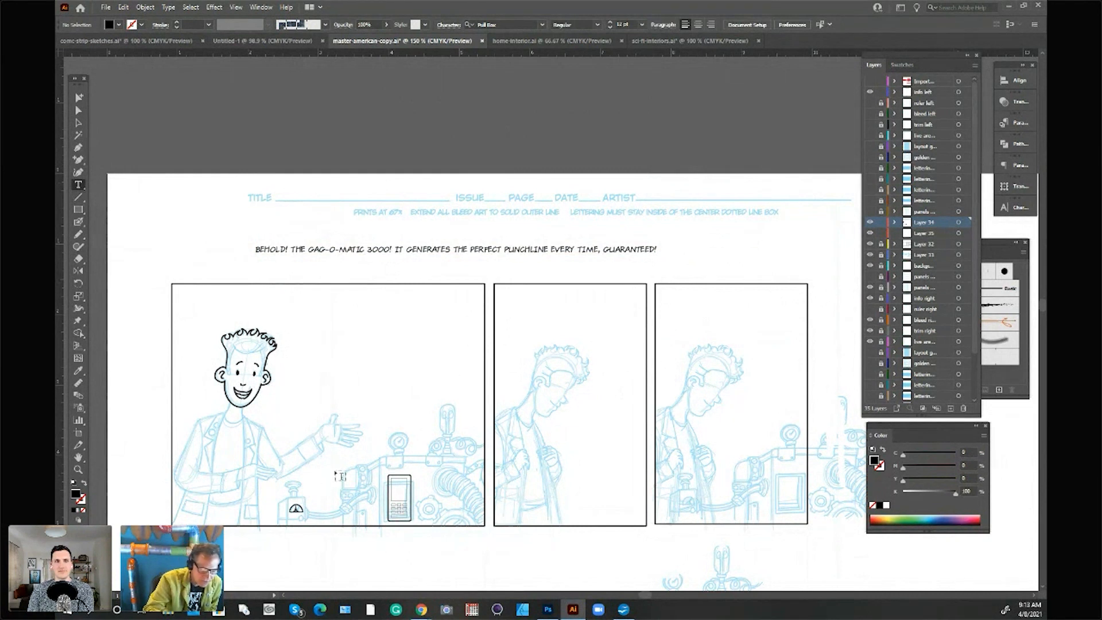
{"action": "left_click", "coordinate": [79, 121]}
{"action": "left_click_drag", "start_coordinate": [512, 248], "coordinate": [547, 299]}
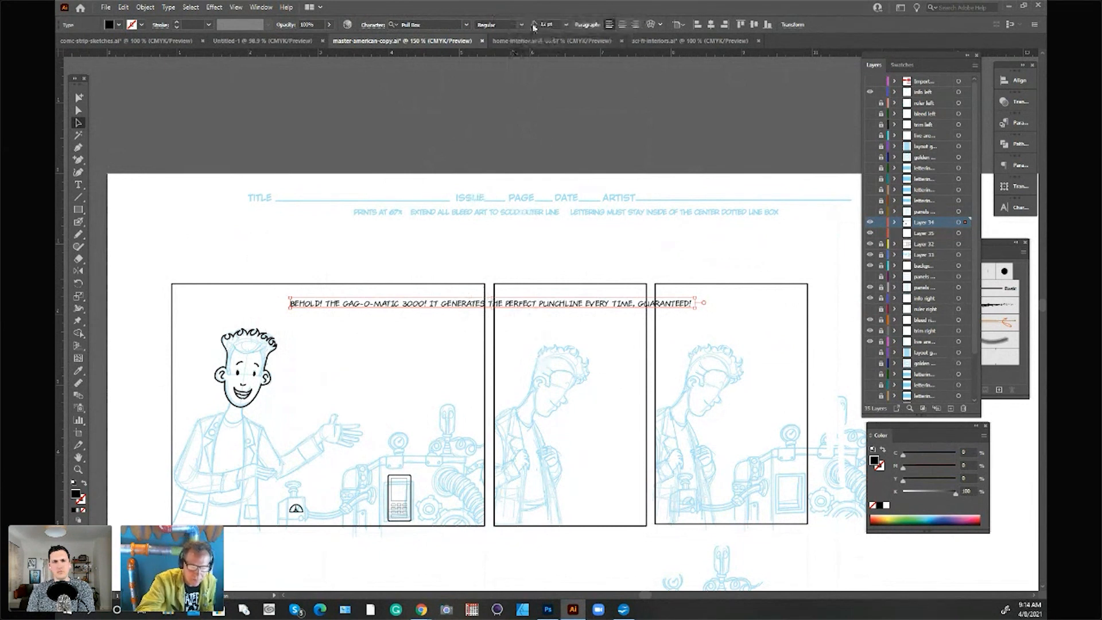
{"action": "left_click", "coordinate": [566, 26]}
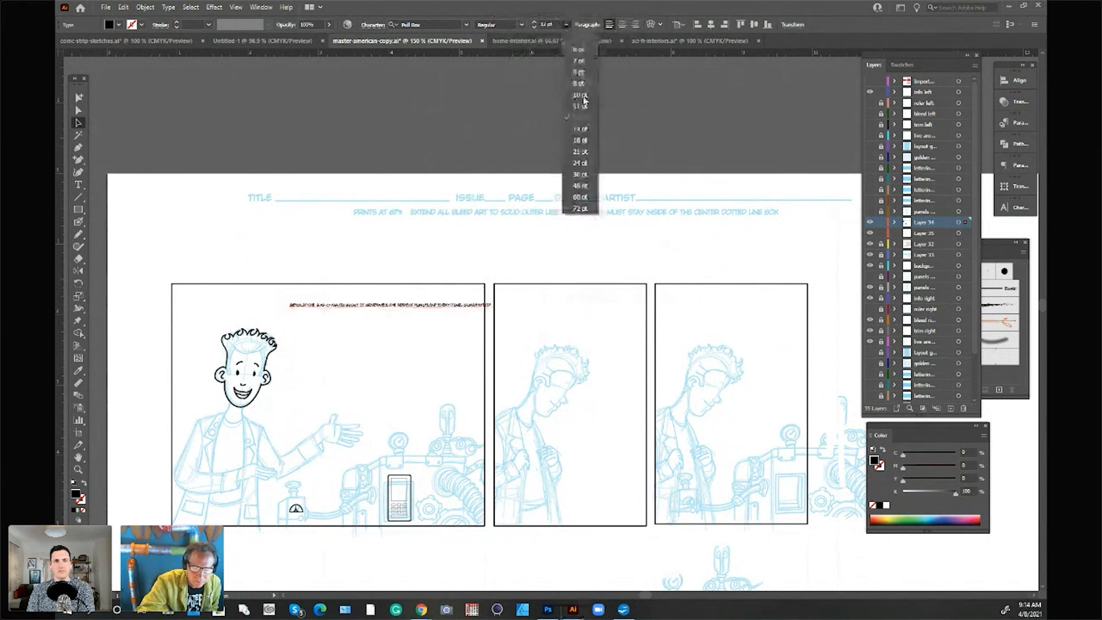
{"action": "left_click", "coordinate": [584, 127]}
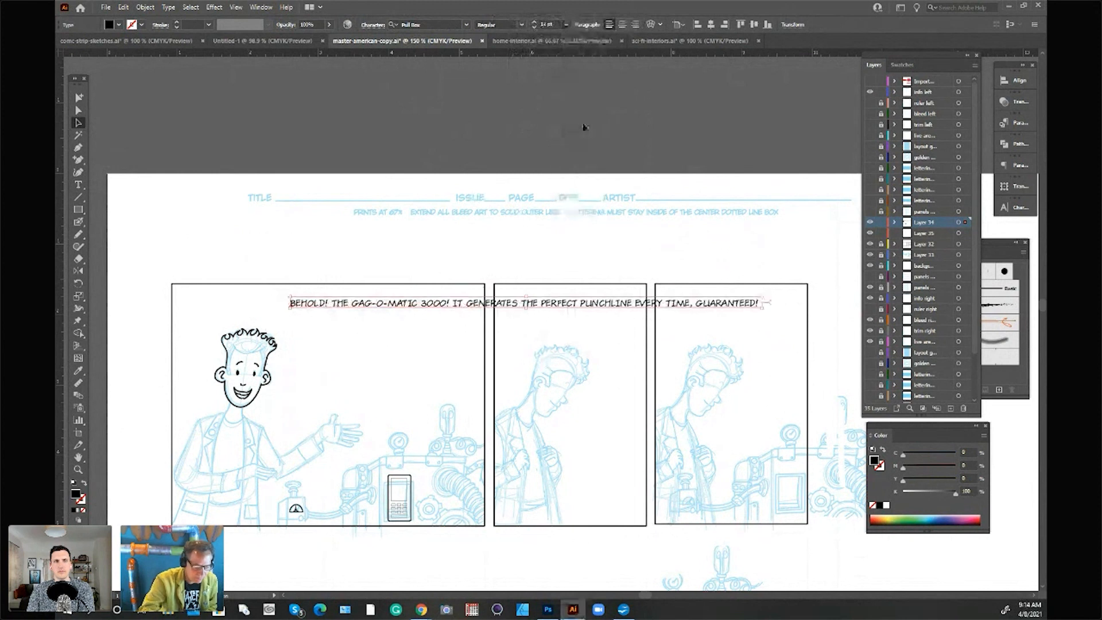
{"action": "left_click", "coordinate": [566, 25]}
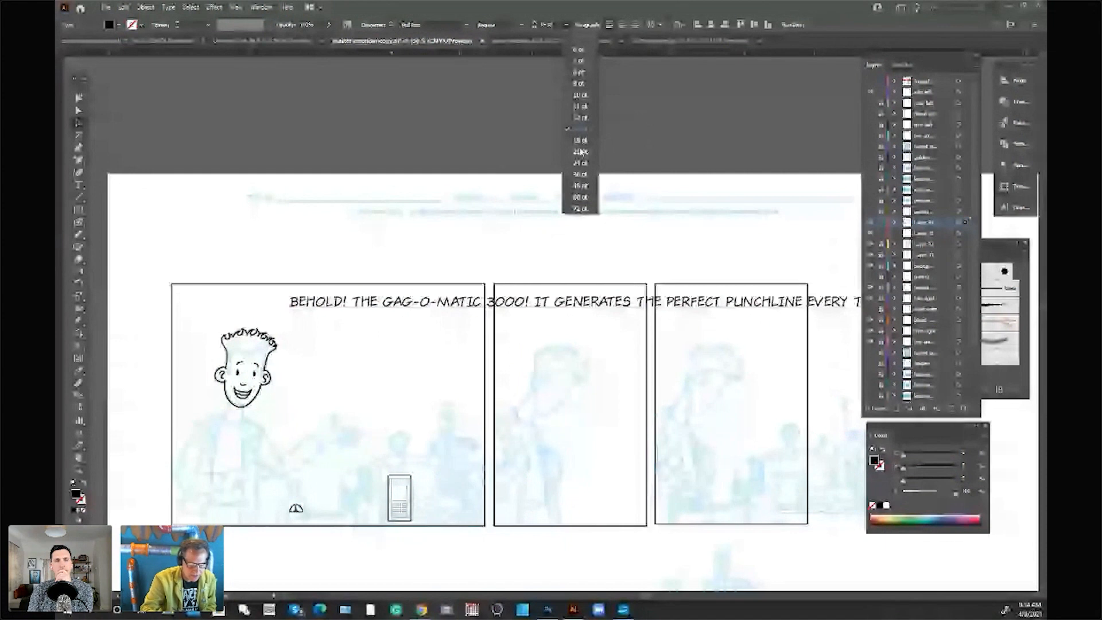
{"action": "left_click", "coordinate": [580, 118]}
Step: Break the dialogue into five lines, after "THE", "IT", "PERFECT" and "TIME,", with "GUARANTEED!" on its own
{"action": "left_click", "coordinate": [100, 196]}
{"action": "key", "text": "t"}
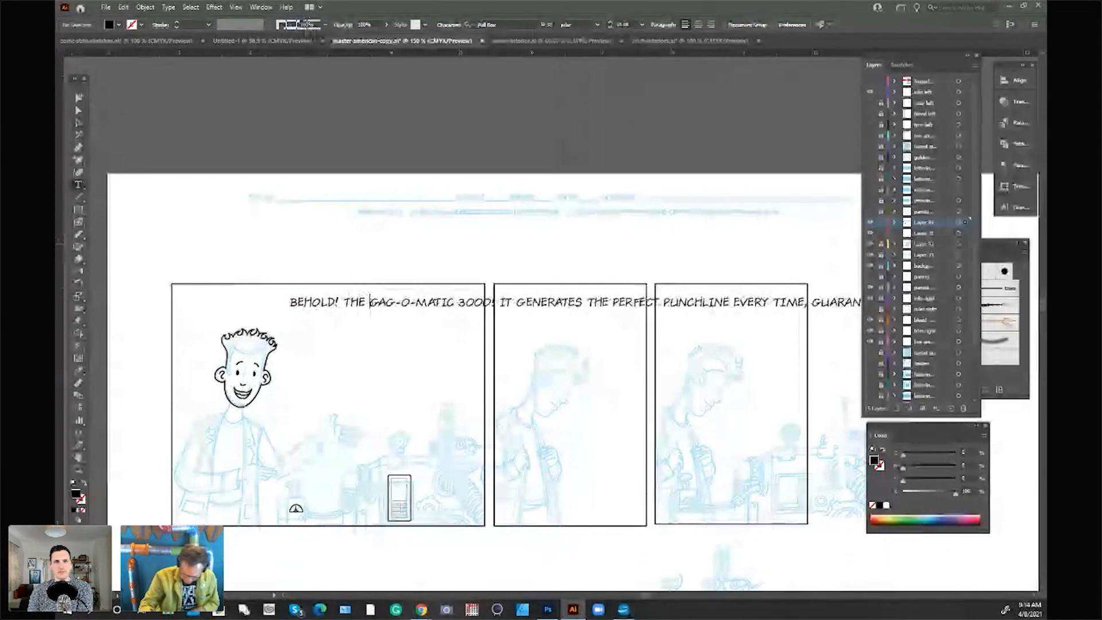
{"action": "left_click", "coordinate": [370, 302]}
{"action": "key", "text": "Return"}
{"action": "left_click", "coordinate": [439, 323]}
{"action": "key", "text": "Return"}
{"action": "left_click", "coordinate": [440, 344]}
{"action": "key", "text": "Return"}
{"action": "left_click", "coordinate": [442, 365]}
{"action": "key", "text": "Return"}
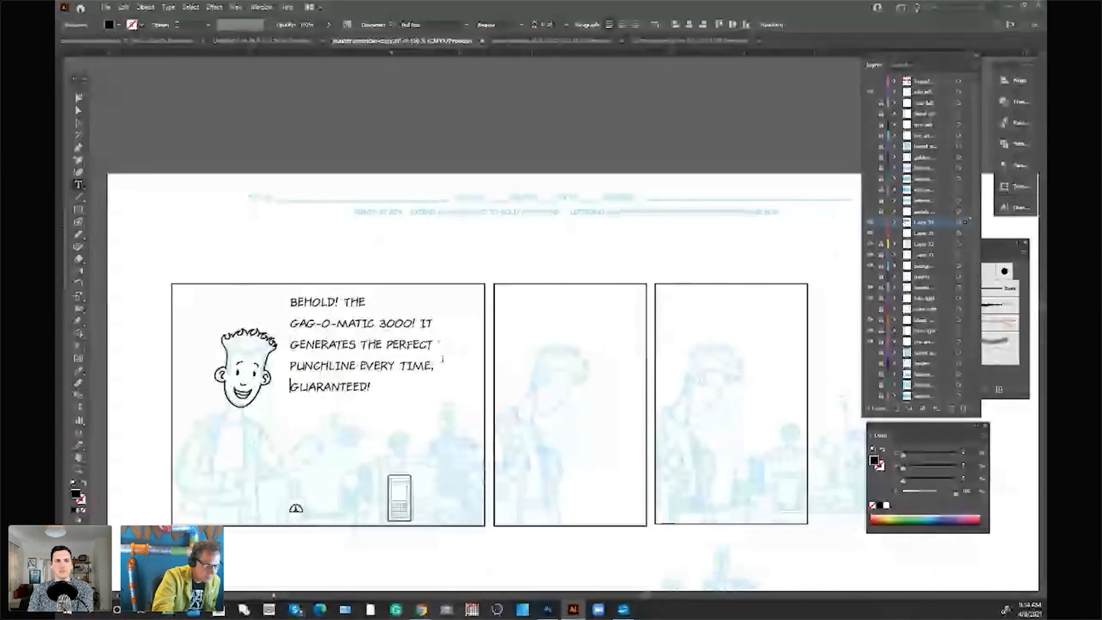
Step: Center-align the five dialogue lines and place the text beside the inked head in the first panel
{"action": "left_click_drag", "start_coordinate": [372, 388], "coordinate": [290, 299]}
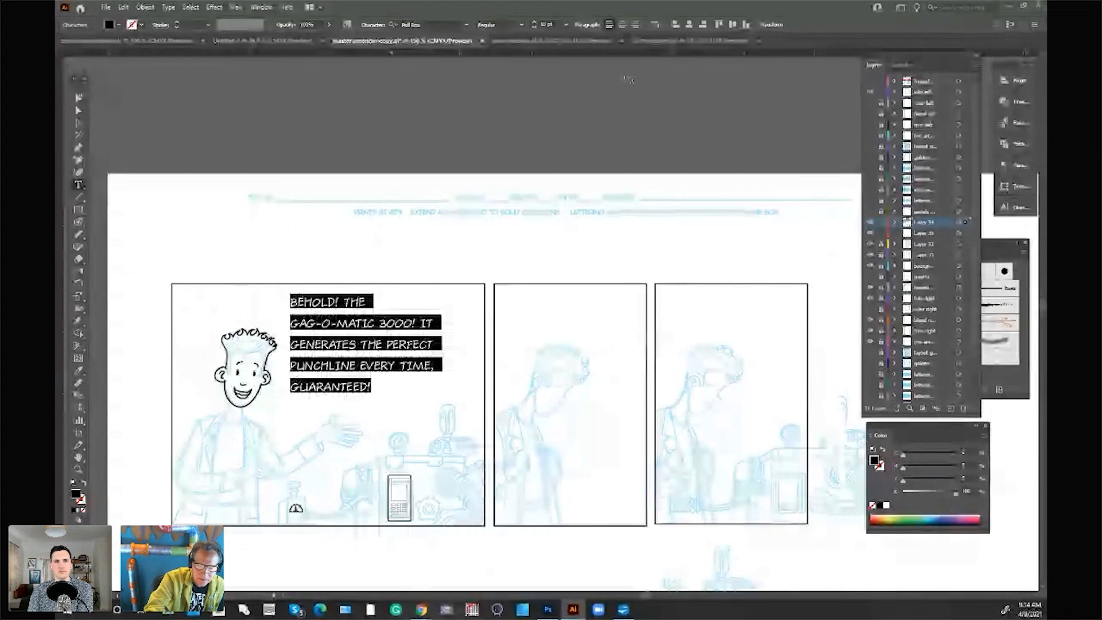
{"action": "left_click", "coordinate": [621, 26]}
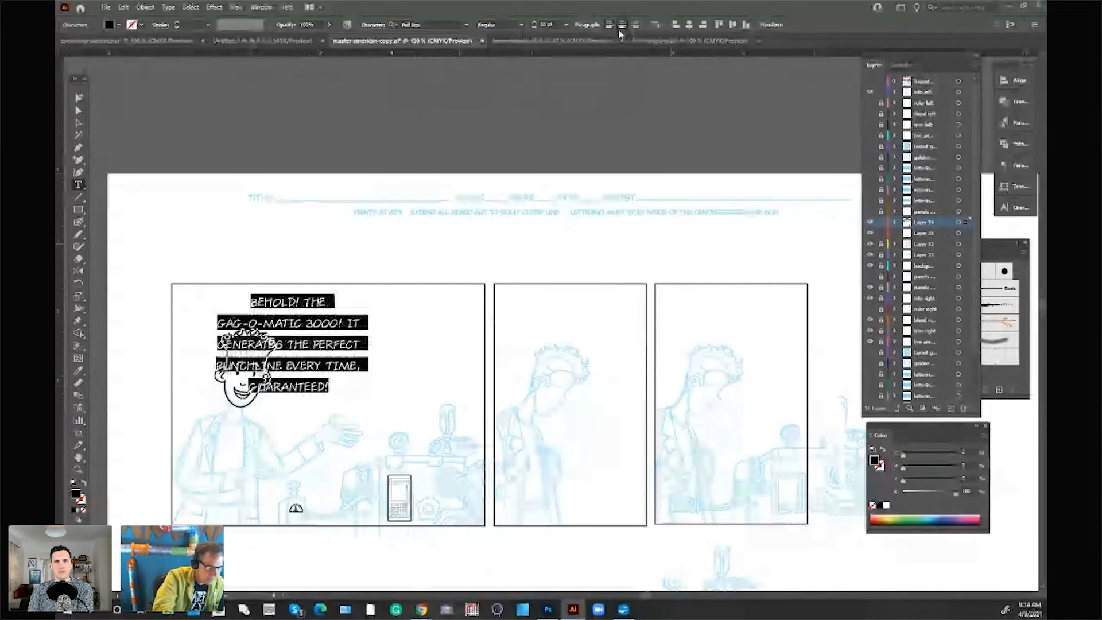
{"action": "key", "text": "Escape"}
{"action": "left_click_drag", "start_coordinate": [323, 301], "coordinate": [423, 299]}
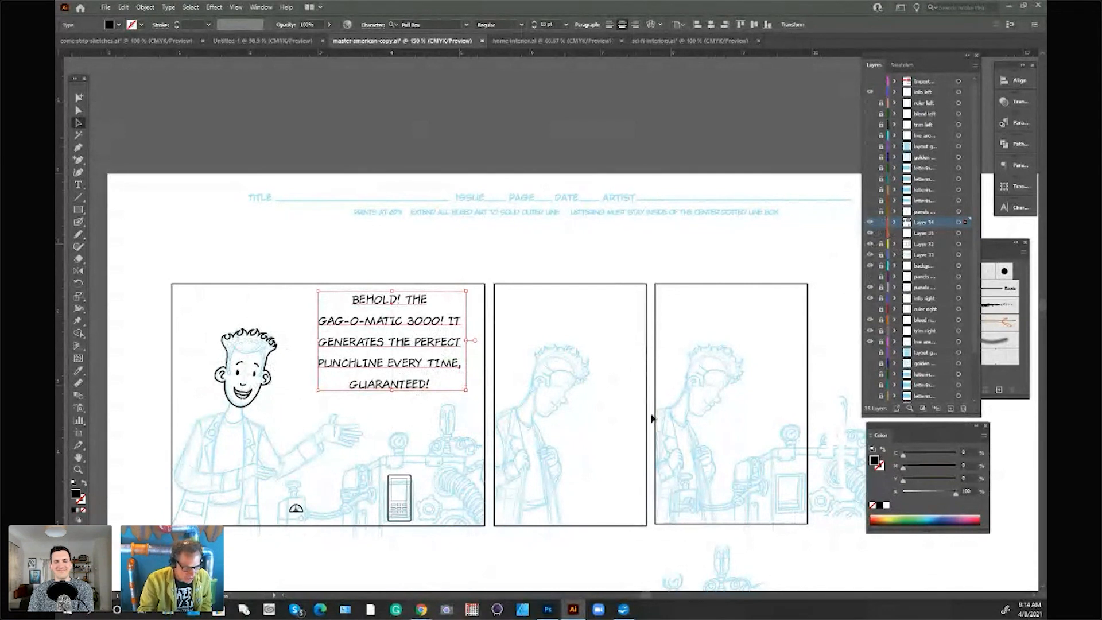
{"action": "left_click", "coordinate": [588, 241]}
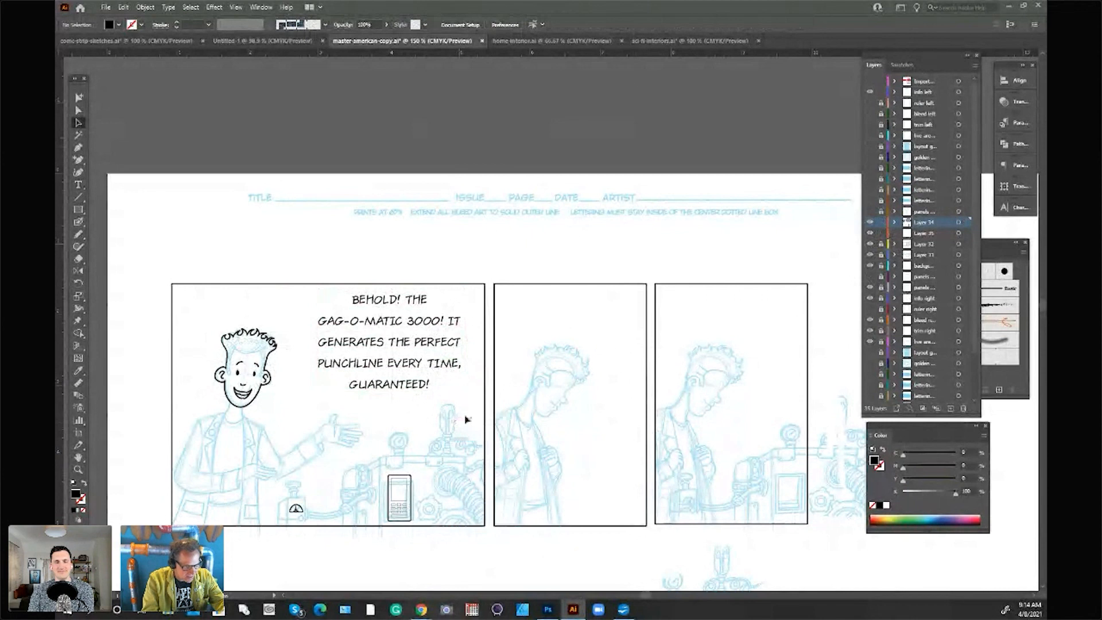
Step: Tighten the letter kerning near the end of "GAG-O-MATIC" in the dialogue by two increments
{"action": "scroll", "coordinate": [466, 419], "scroll_direction": "up", "scroll_amount": 2}
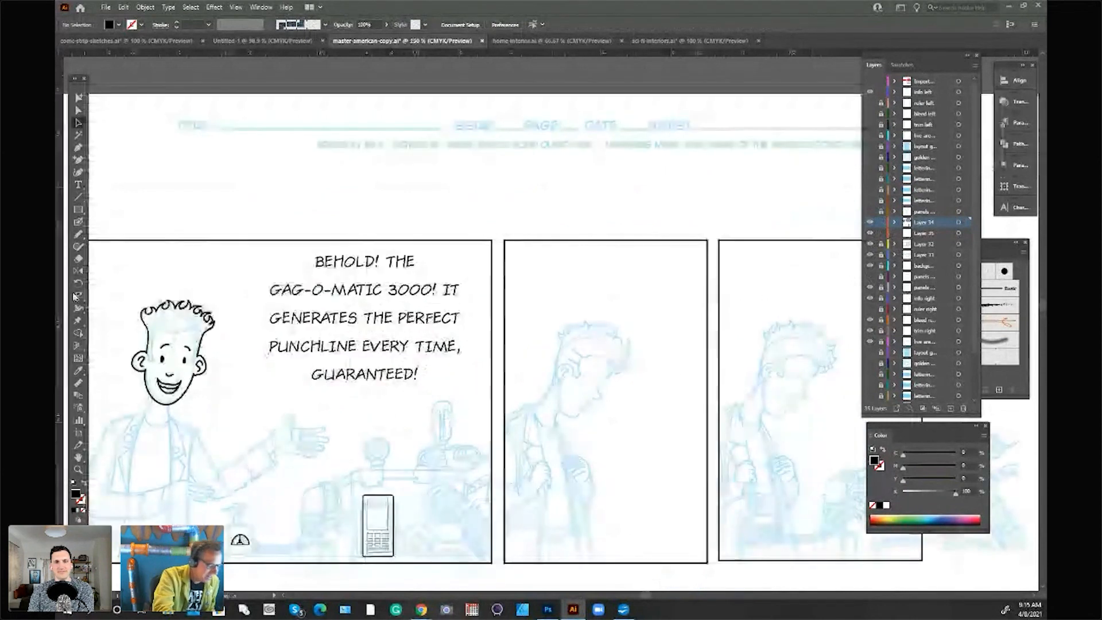
{"action": "left_click", "coordinate": [80, 186]}
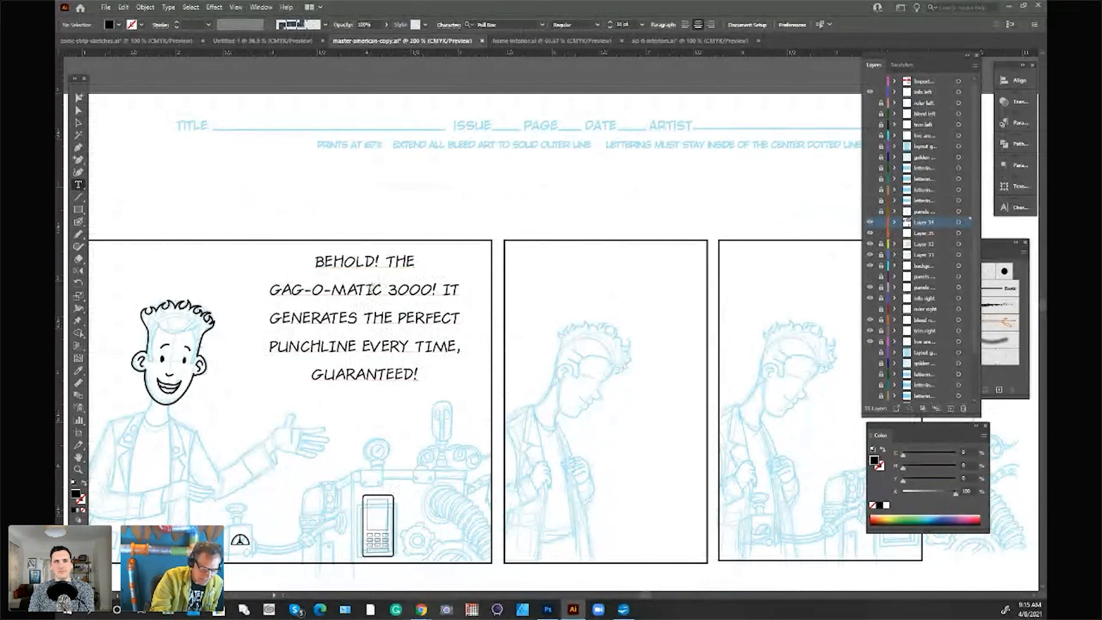
{"action": "left_click", "coordinate": [369, 289]}
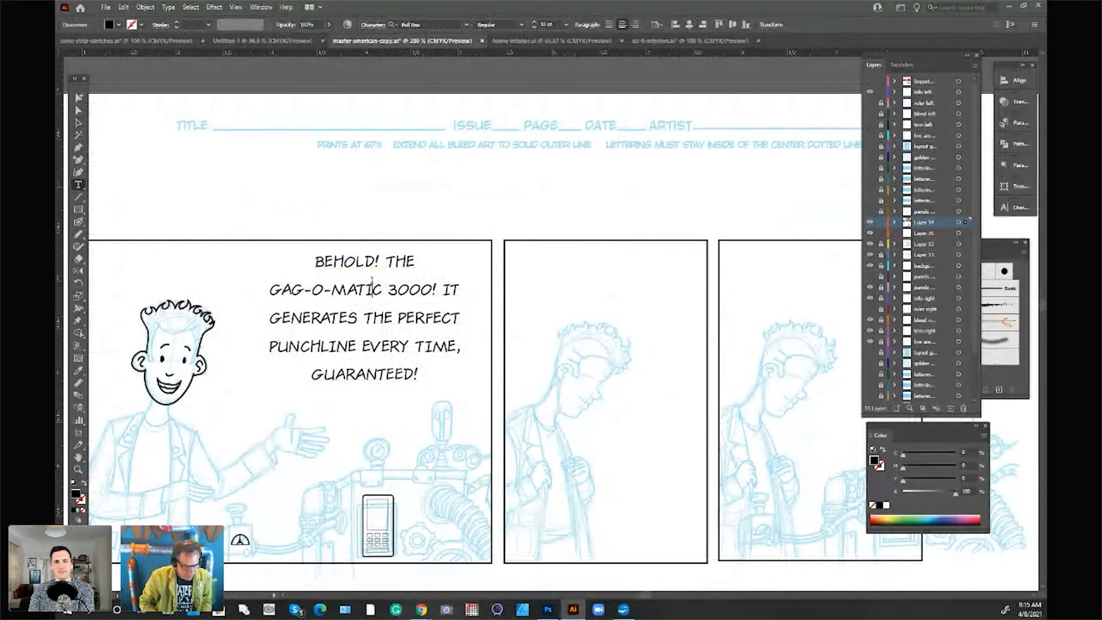
{"action": "key", "text": "alt+Left"}
{"action": "key", "text": "alt+Left"}
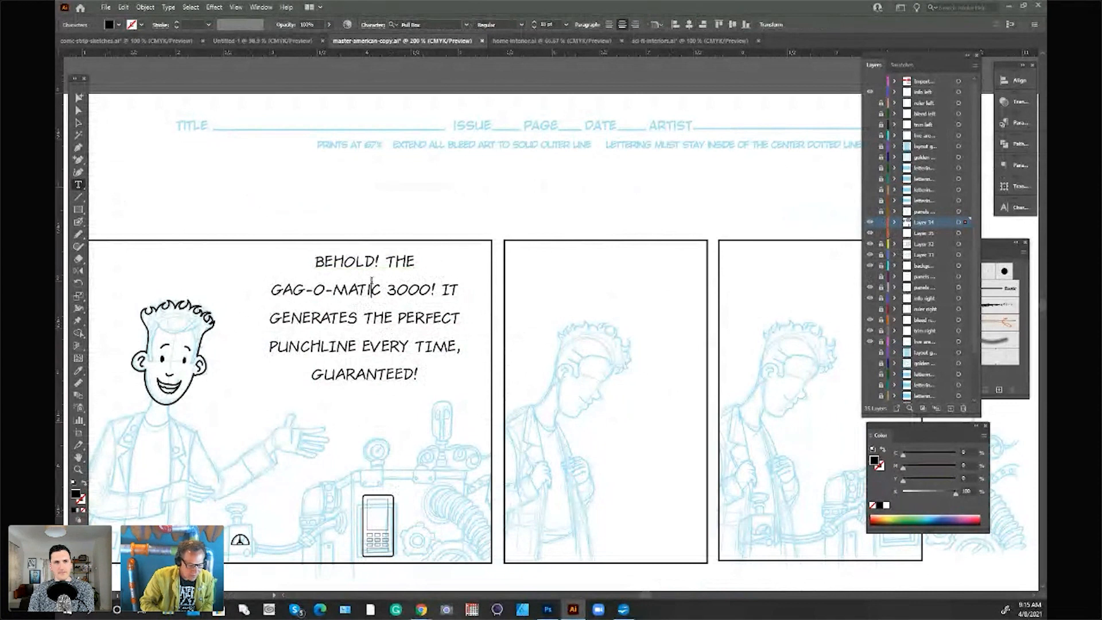
Step: Replace the serifed I in "IT" and in "TIME," with a lowercase i
{"action": "left_click_drag", "start_coordinate": [448, 290], "coordinate": [442, 289]}
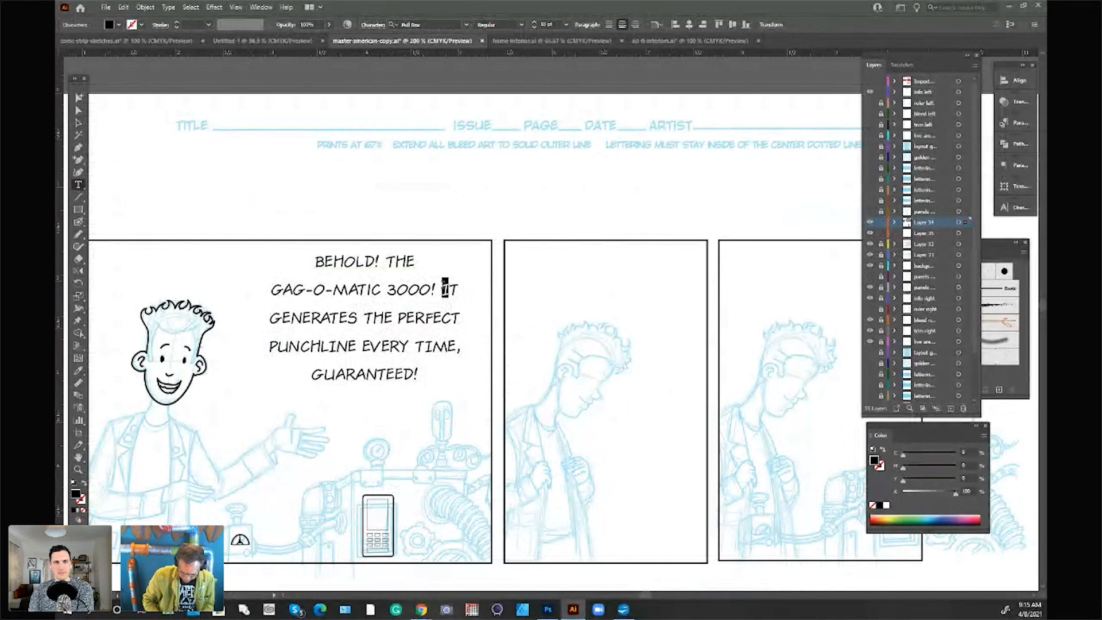
{"action": "type", "text": "i"}
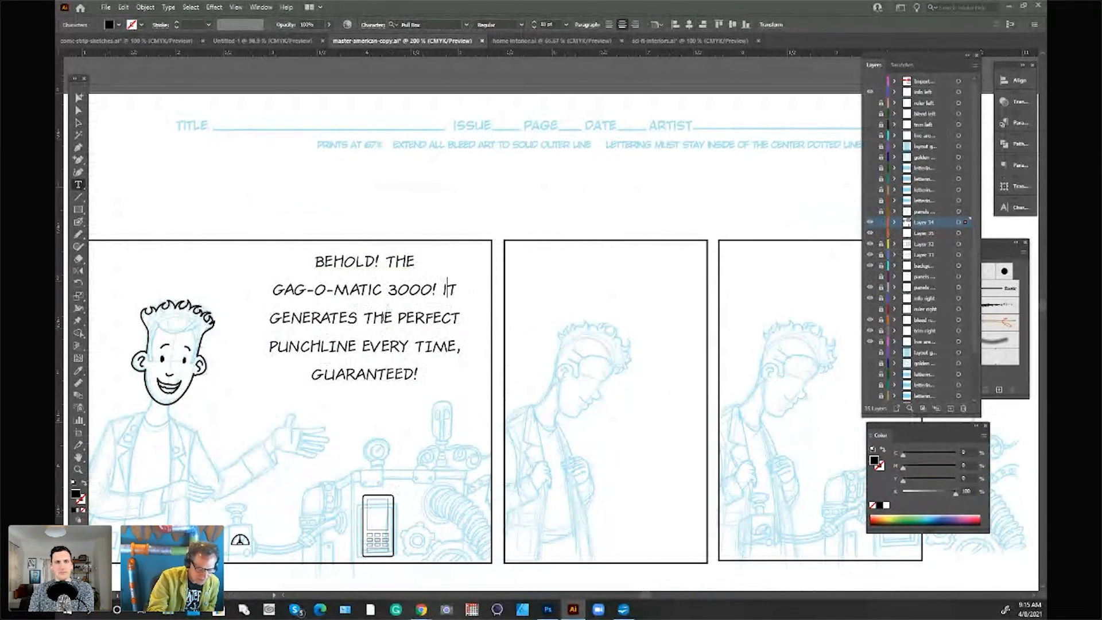
{"action": "left_click_drag", "start_coordinate": [433, 345], "coordinate": [426, 345]}
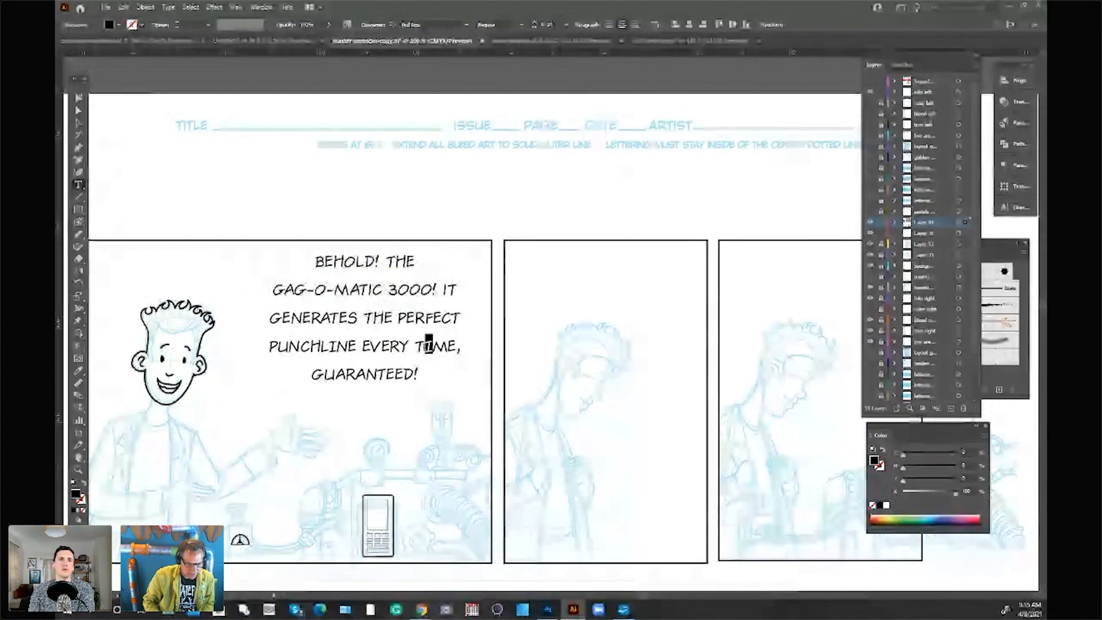
{"action": "type", "text": "i"}
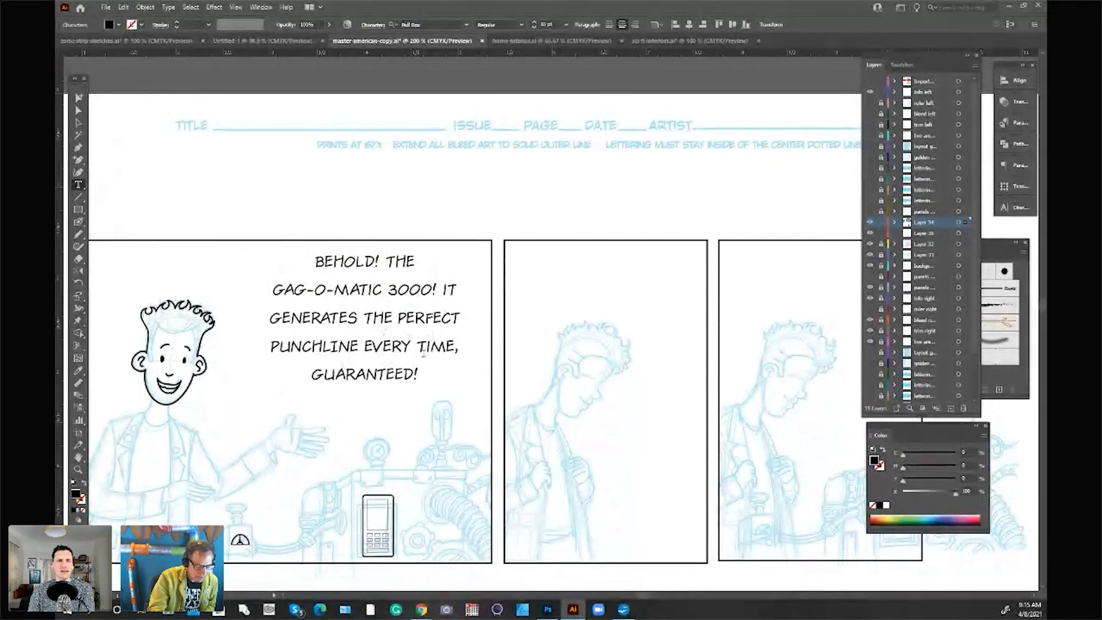
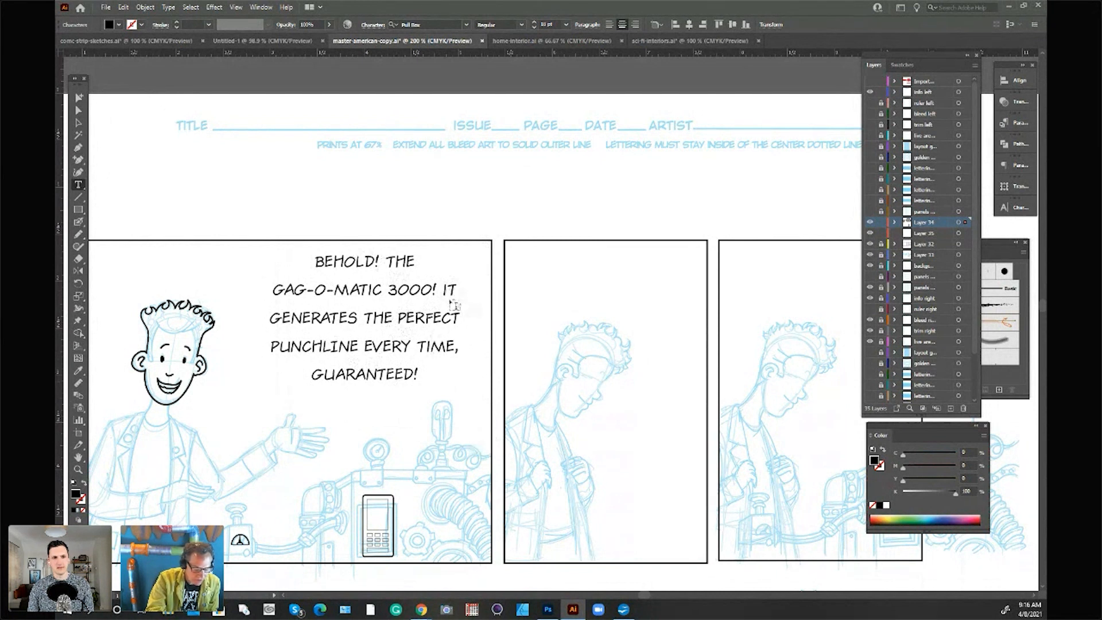
Step: Replace the serifed I in "PUNCHLINE" with a lowercase i and deselect the dialogue text
{"action": "left_click_drag", "start_coordinate": [332, 347], "coordinate": [338, 346]}
{"action": "type", "text": "-"}
{"action": "key", "text": "ctrl+z"}
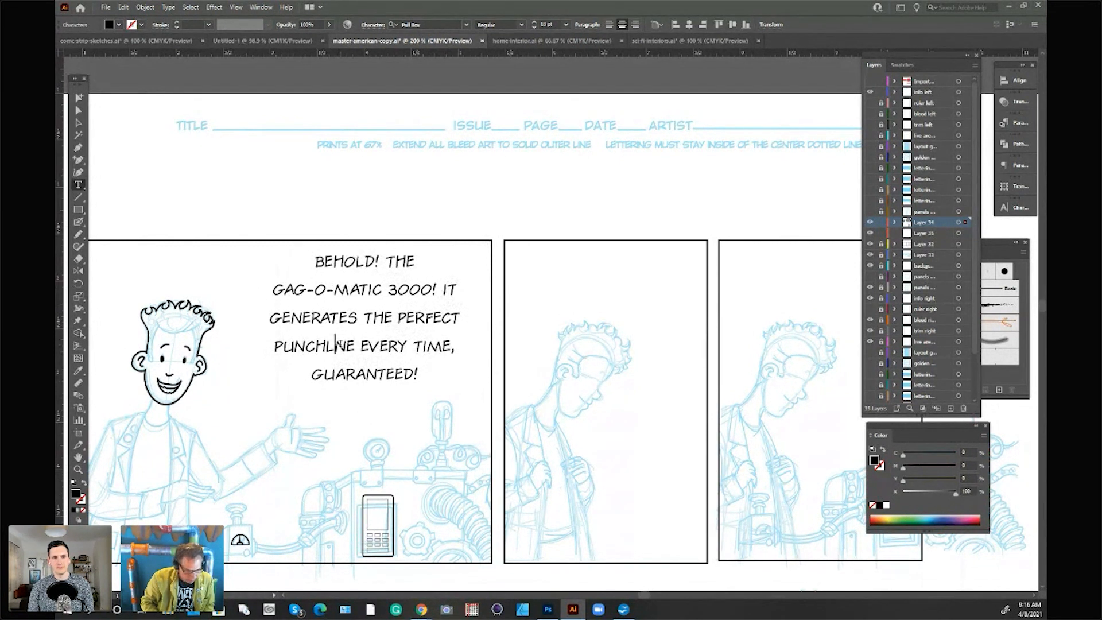
{"action": "type", "text": "I"}
{"action": "key", "text": "BackSpace"}
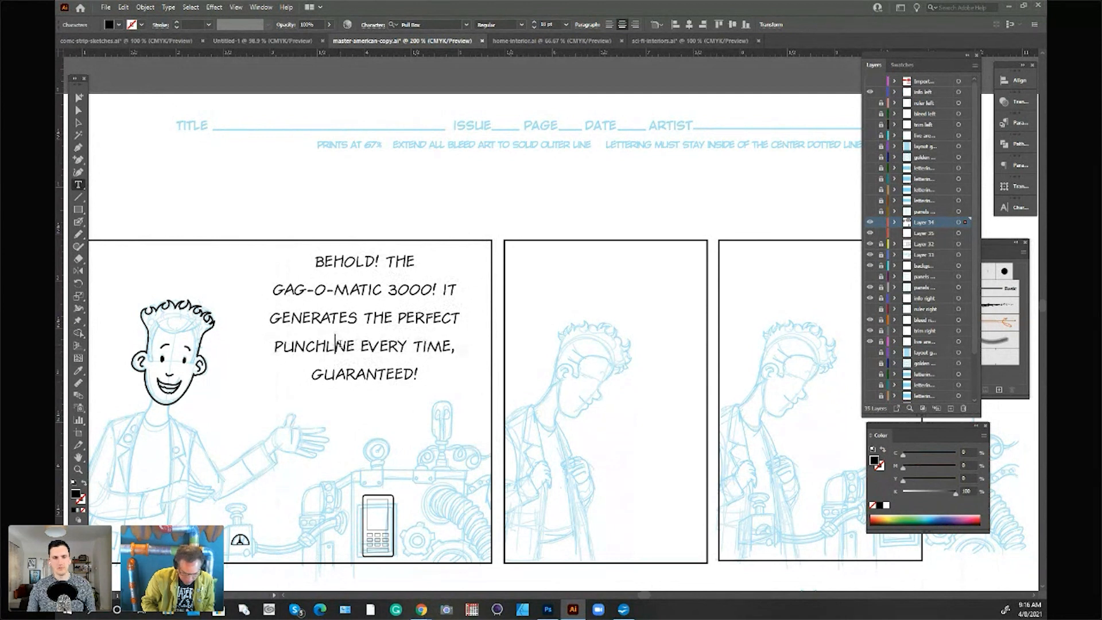
{"action": "type", "text": "IO"}
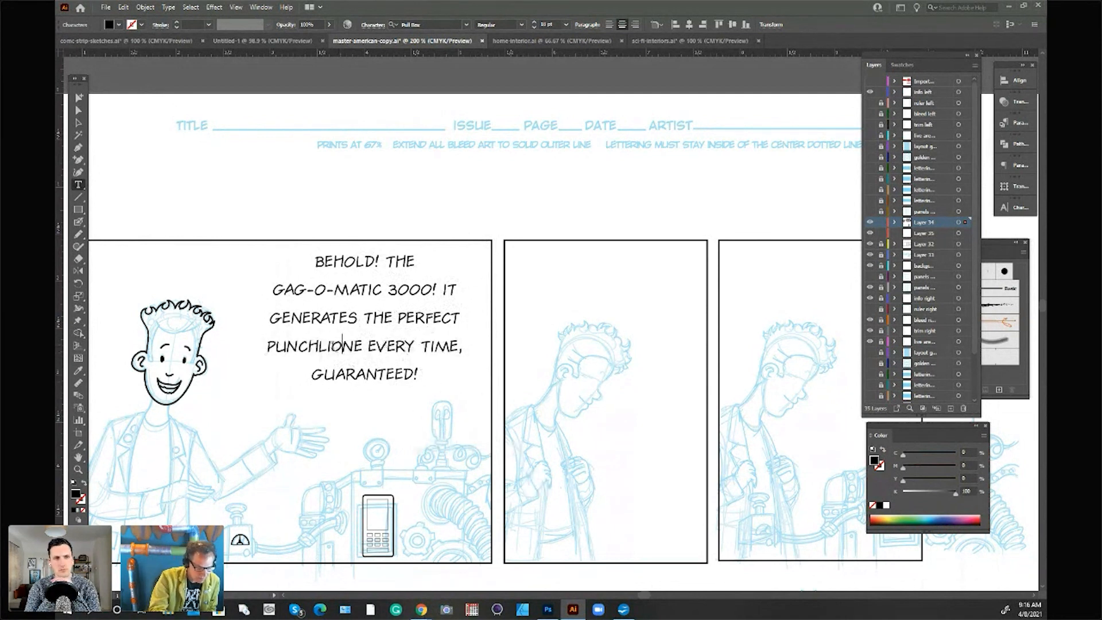
{"action": "left_click", "coordinate": [335, 347]}
{"action": "key", "text": "BackSpace"}
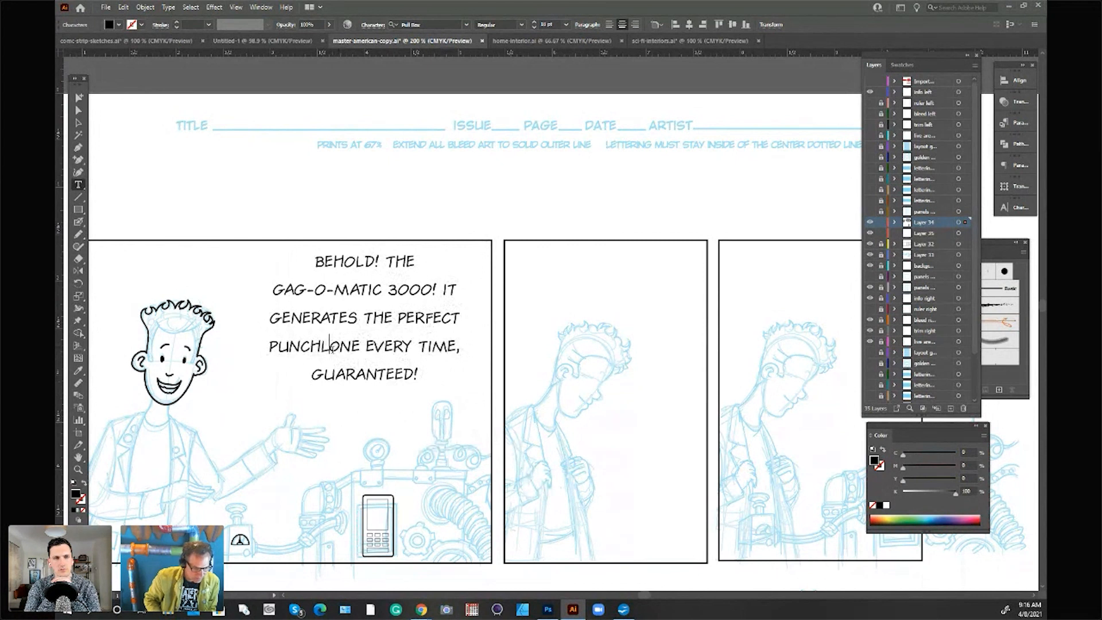
{"action": "key", "text": "shift+Right"}
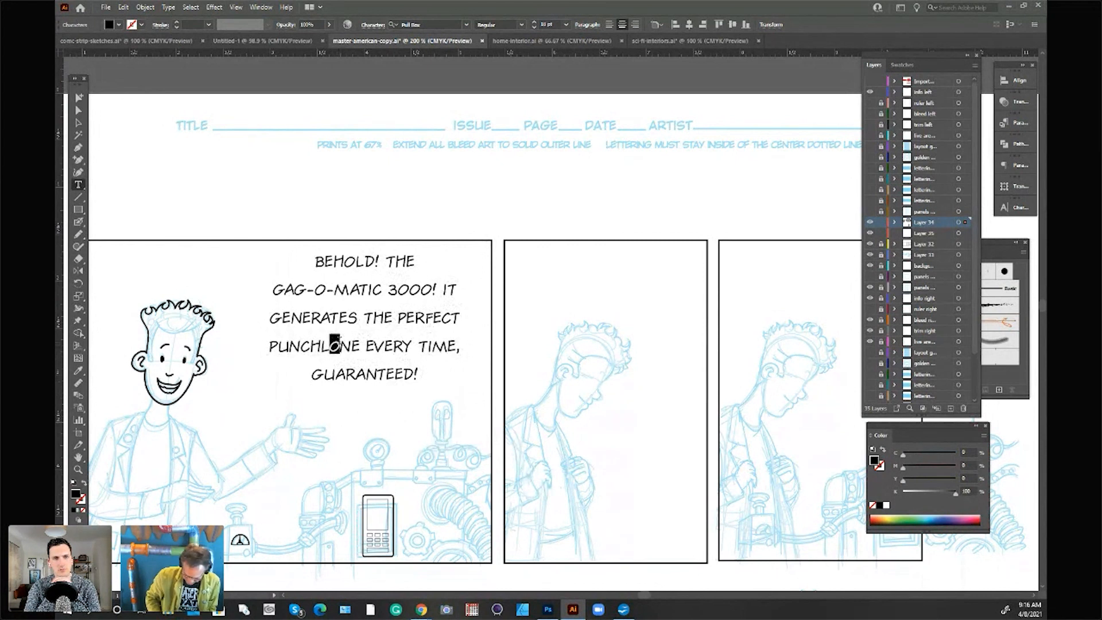
{"action": "type", "text": "I"}
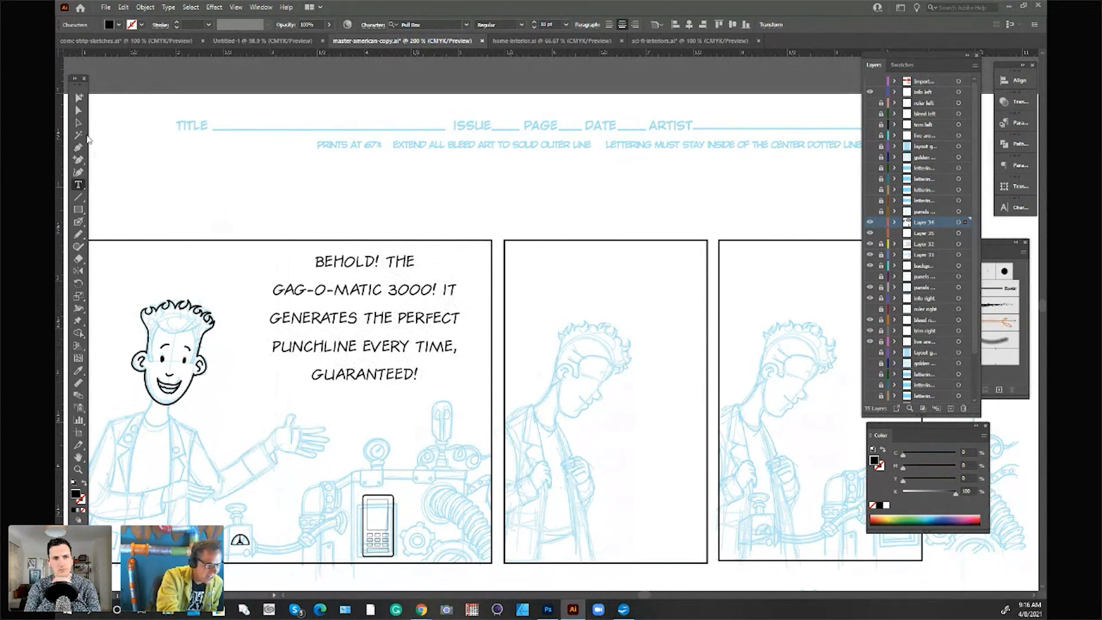
{"action": "left_click", "coordinate": [79, 113]}
{"action": "left_click", "coordinate": [340, 189]}
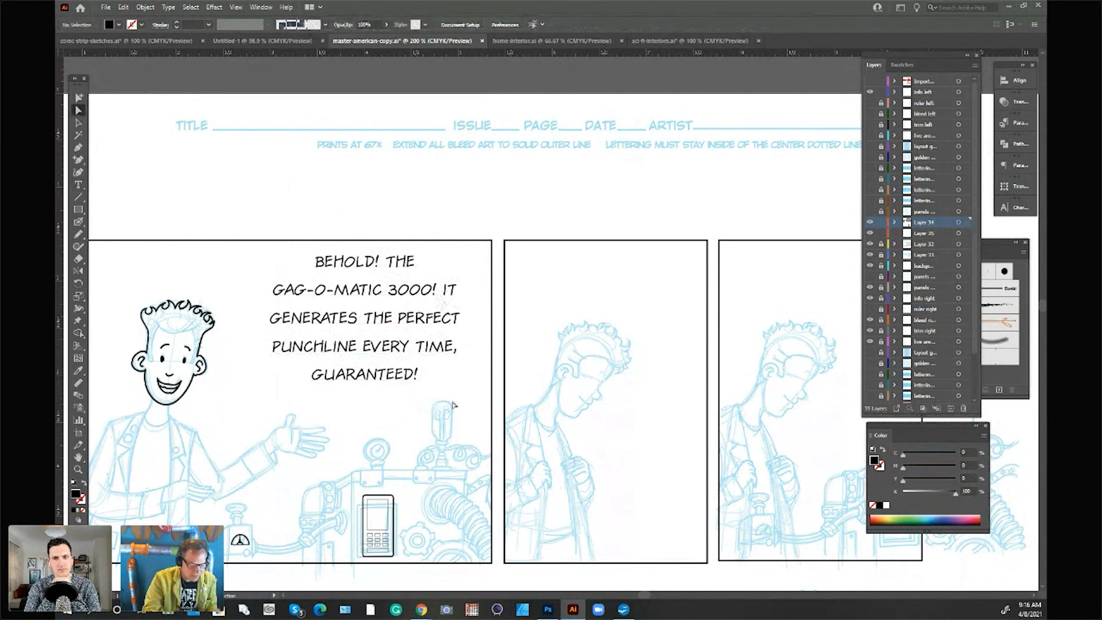
Step: Set the dialogue's leading to 13 pt and reposition the tightened text beside the head in the first panel
{"action": "left_click", "coordinate": [79, 124]}
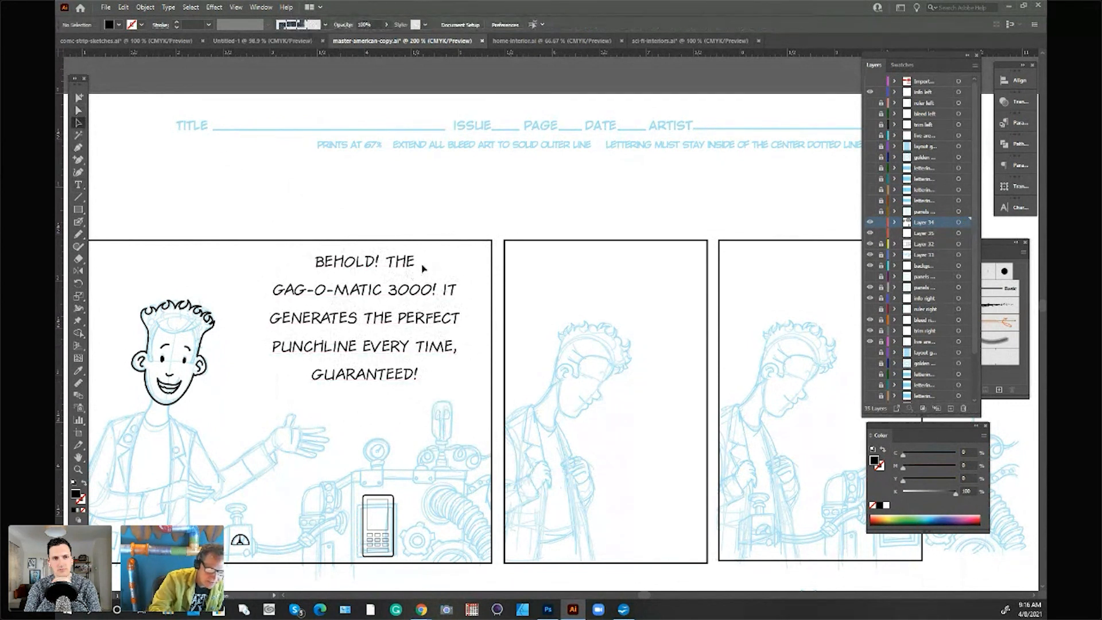
{"action": "left_click", "coordinate": [422, 262]}
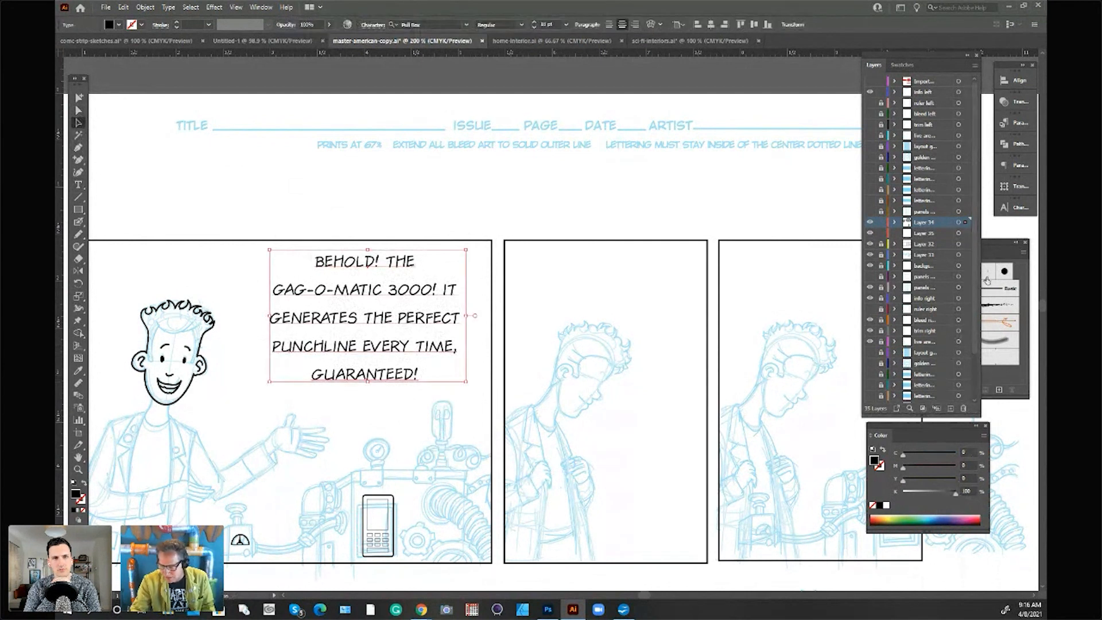
{"action": "left_click", "coordinate": [1022, 127]}
{"action": "left_click", "coordinate": [1021, 166]}
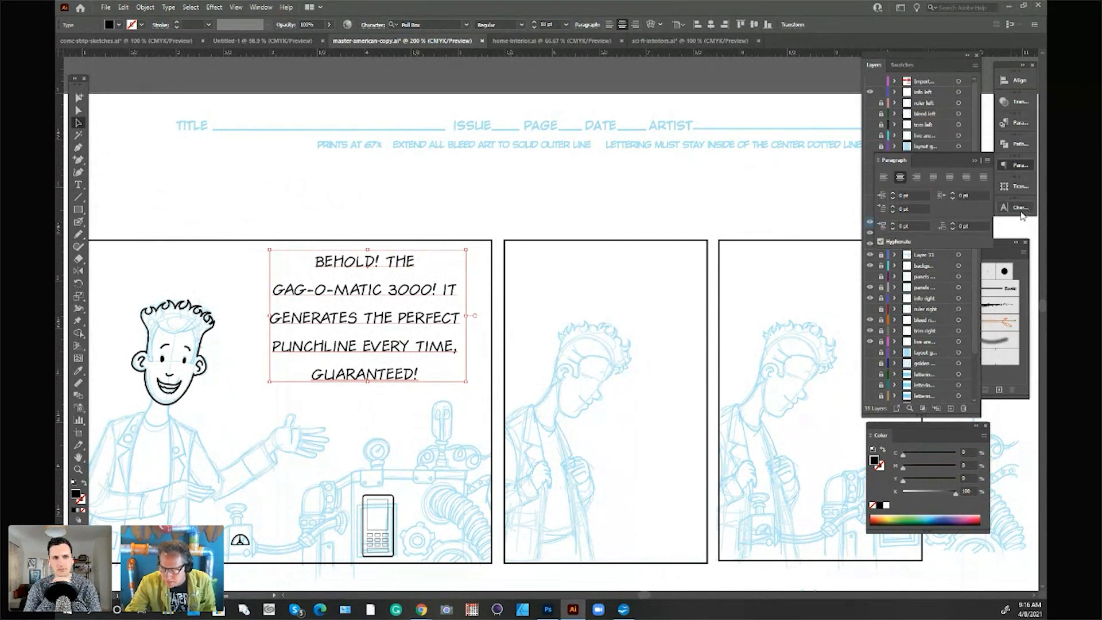
{"action": "left_click", "coordinate": [1021, 208]}
{"action": "scroll", "coordinate": [953, 248], "scroll_direction": "down", "scroll_amount": 9}
{"action": "left_click", "coordinate": [446, 386]}
{"action": "left_click_drag", "start_coordinate": [442, 297], "coordinate": [431, 305]}
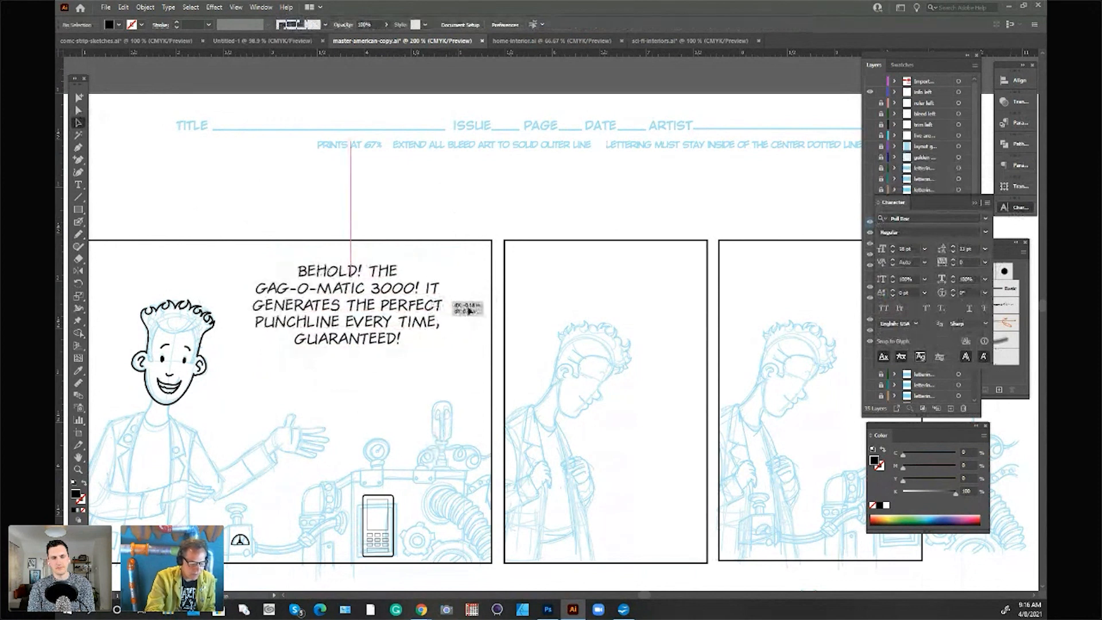
{"action": "left_click", "coordinate": [553, 178]}
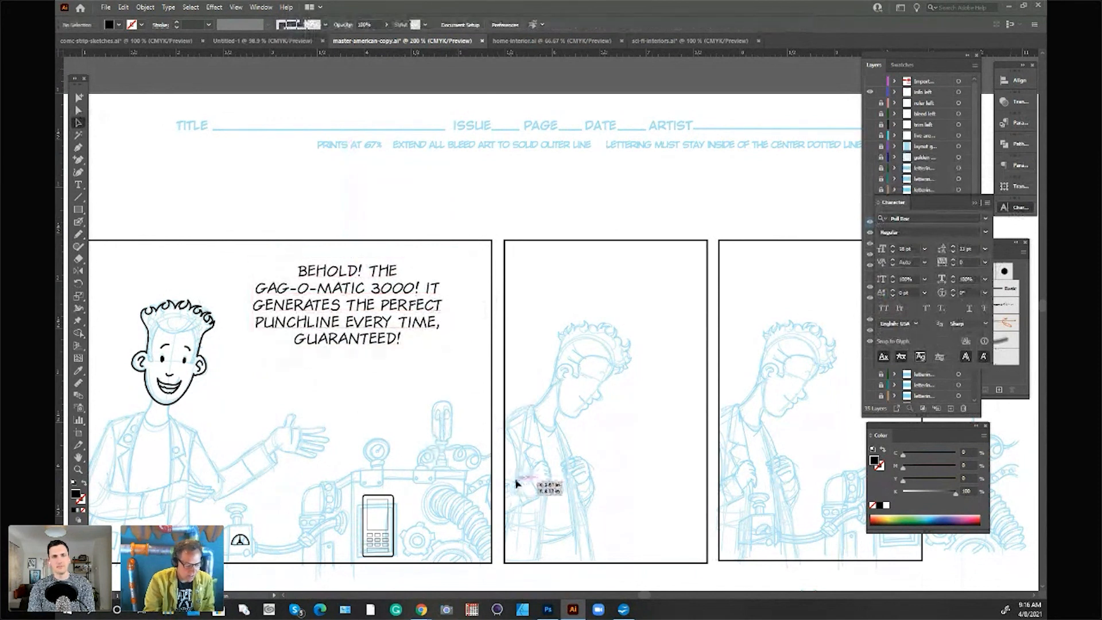
Step: Duplicate the dialogue text into the second panel, replace its wording with "AND WE WAIT..." from the script, and nudge the first panel's dialogue slightly
{"action": "left_click_drag", "start_coordinate": [431, 289], "coordinate": [721, 251]}
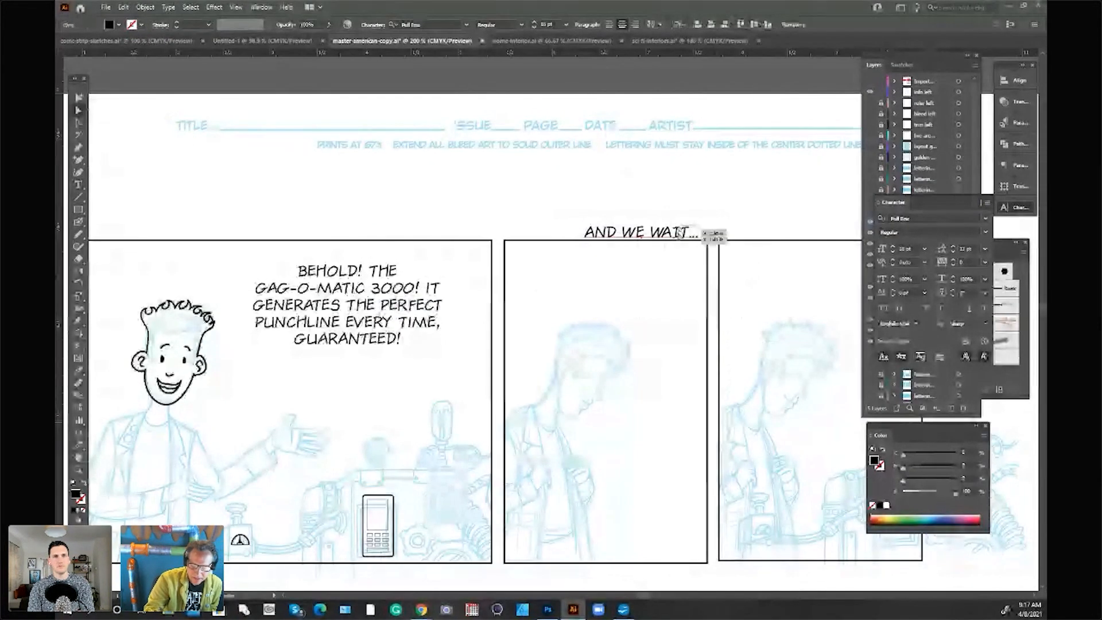
{"action": "left_click_drag", "start_coordinate": [683, 233], "coordinate": [646, 271]}
{"action": "left_click", "coordinate": [681, 254]}
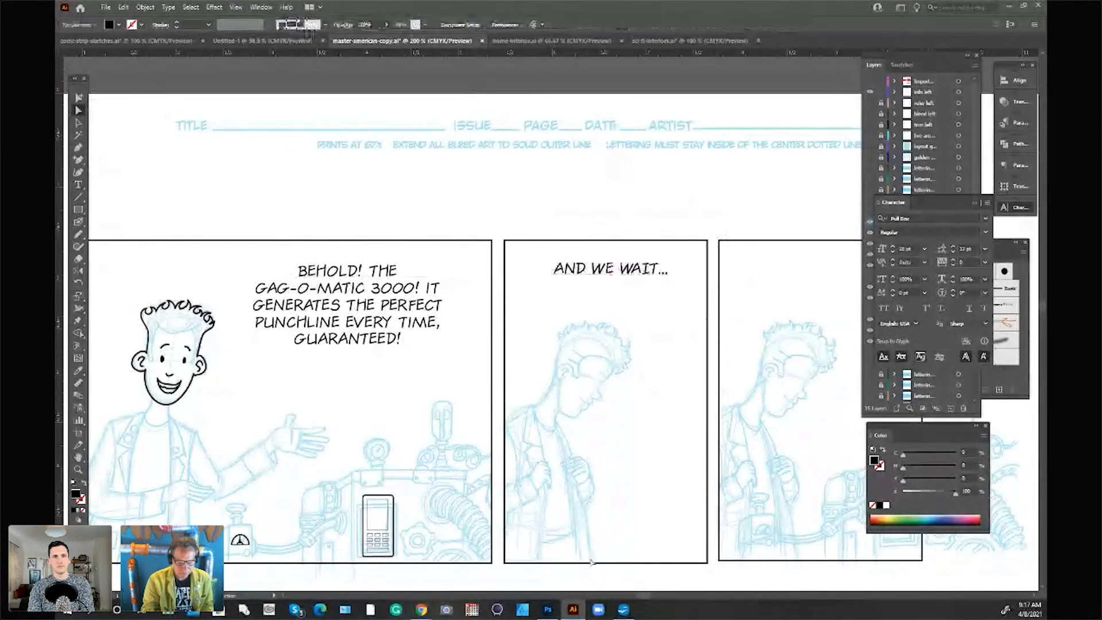
{"action": "left_click_drag", "start_coordinate": [414, 291], "coordinate": [411, 289]}
{"action": "left_click", "coordinate": [526, 183]}
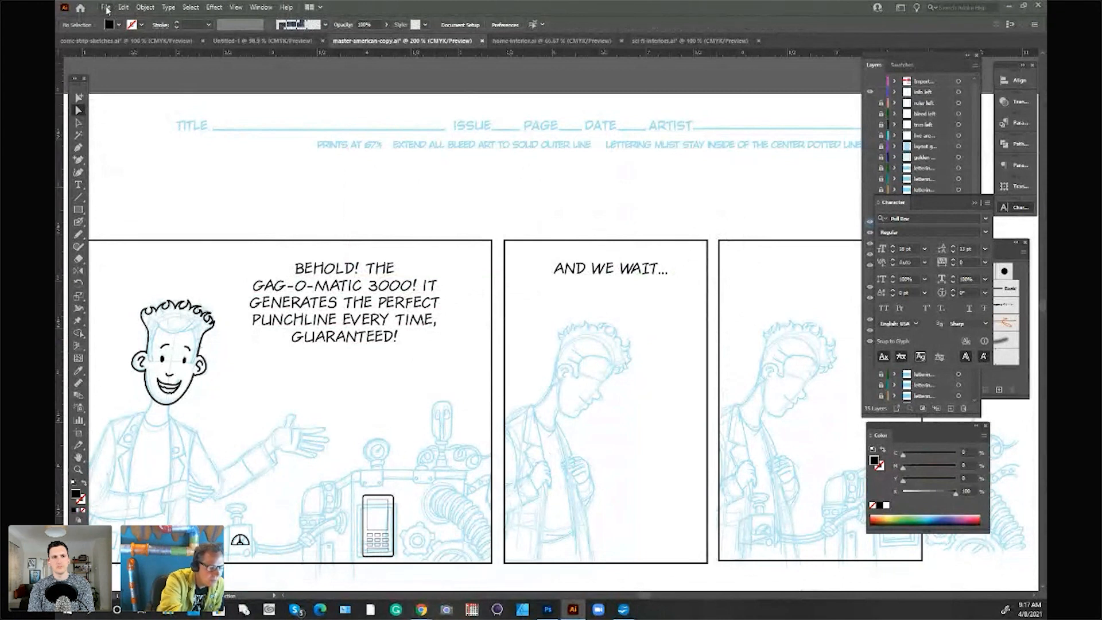
Step: Open Word-Balloons-01-CC from the AI-CC folder under Ballons-Captions in the Comic-Maker-Toolkit
{"action": "left_click", "coordinate": [106, 7]}
{"action": "left_click", "coordinate": [130, 45]}
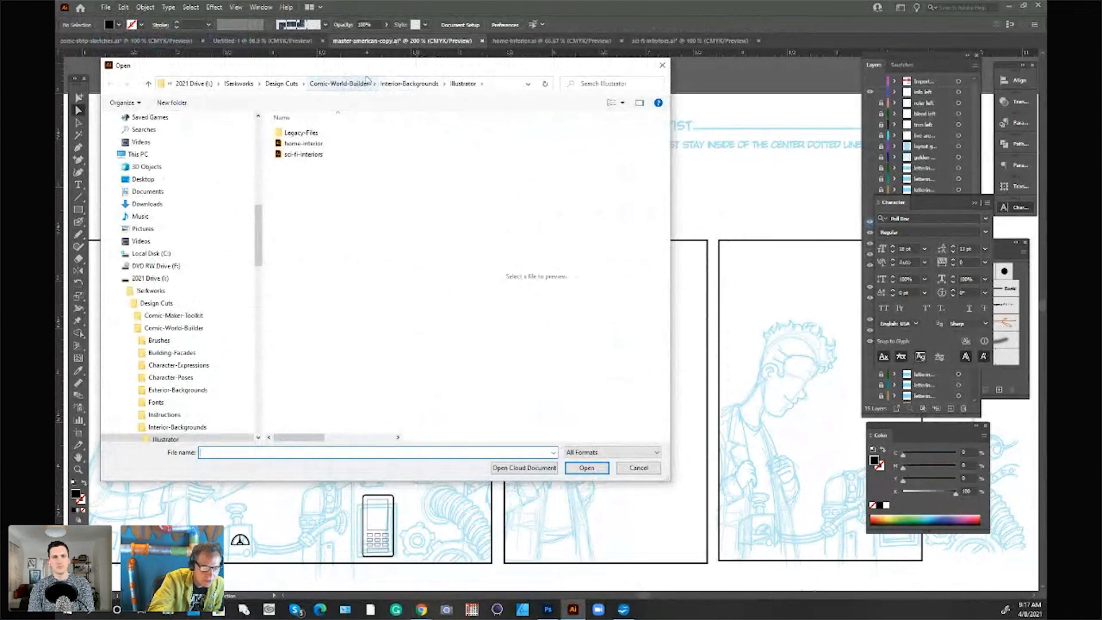
{"action": "left_click", "coordinate": [282, 84]}
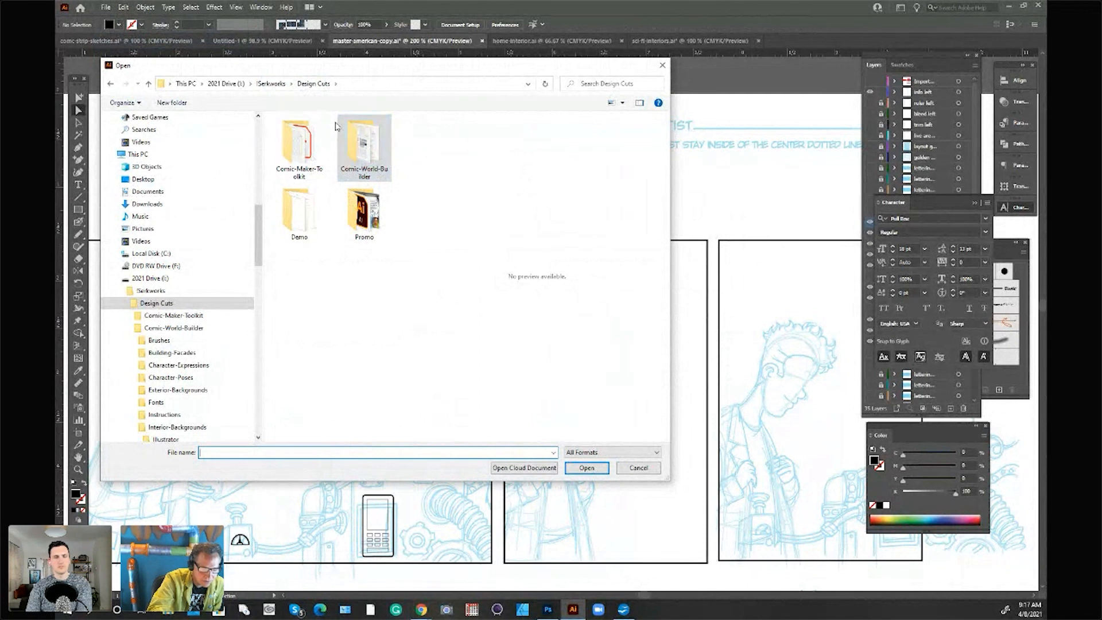
{"action": "left_click", "coordinate": [307, 148]}
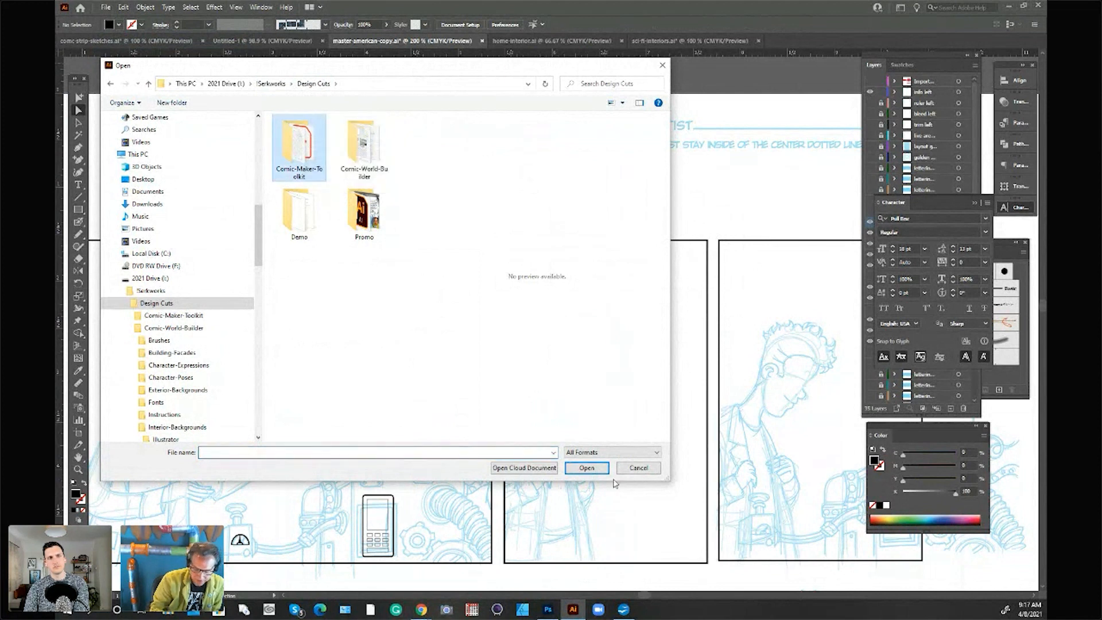
{"action": "left_click", "coordinate": [597, 472]}
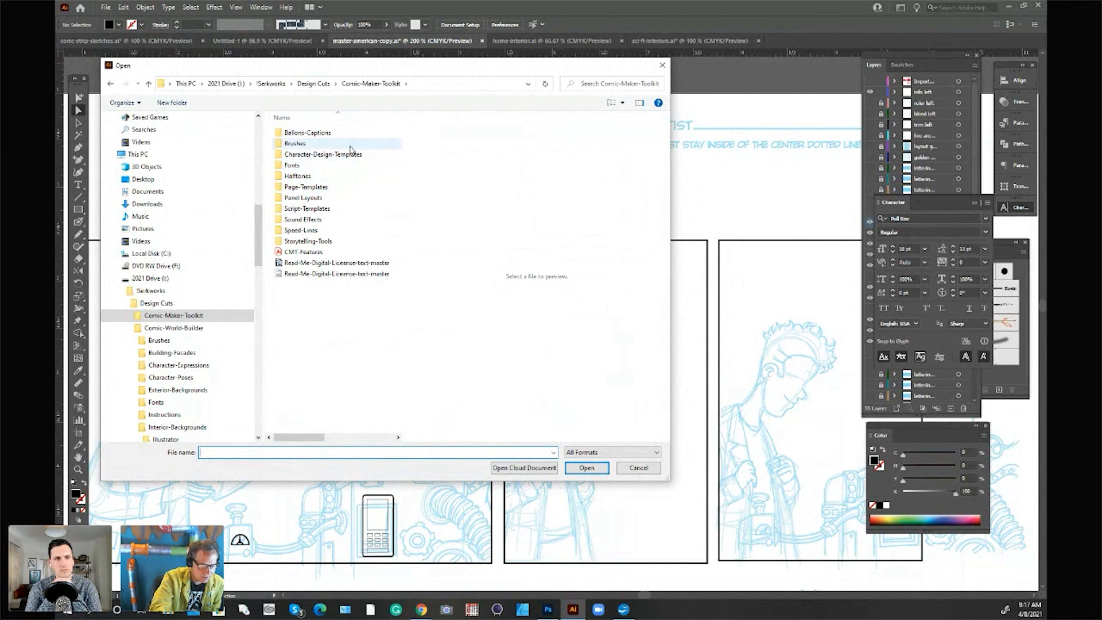
{"action": "double_click", "coordinate": [325, 131]}
{"action": "left_click", "coordinate": [298, 135]}
{"action": "double_click", "coordinate": [296, 134]}
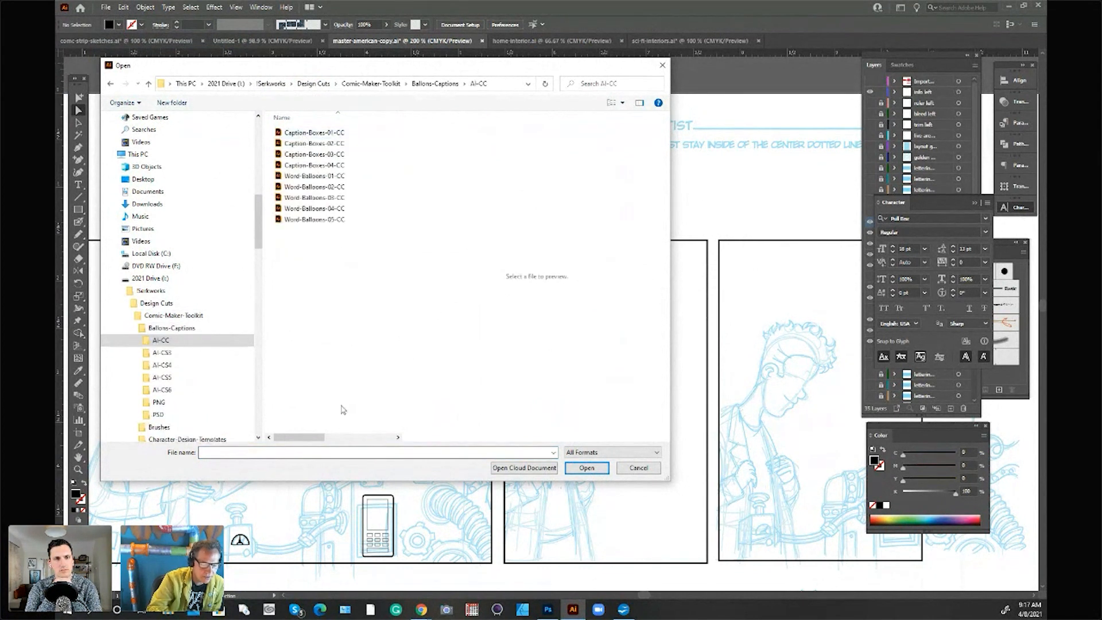
{"action": "left_click", "coordinate": [345, 134]}
{"action": "left_click", "coordinate": [321, 144]}
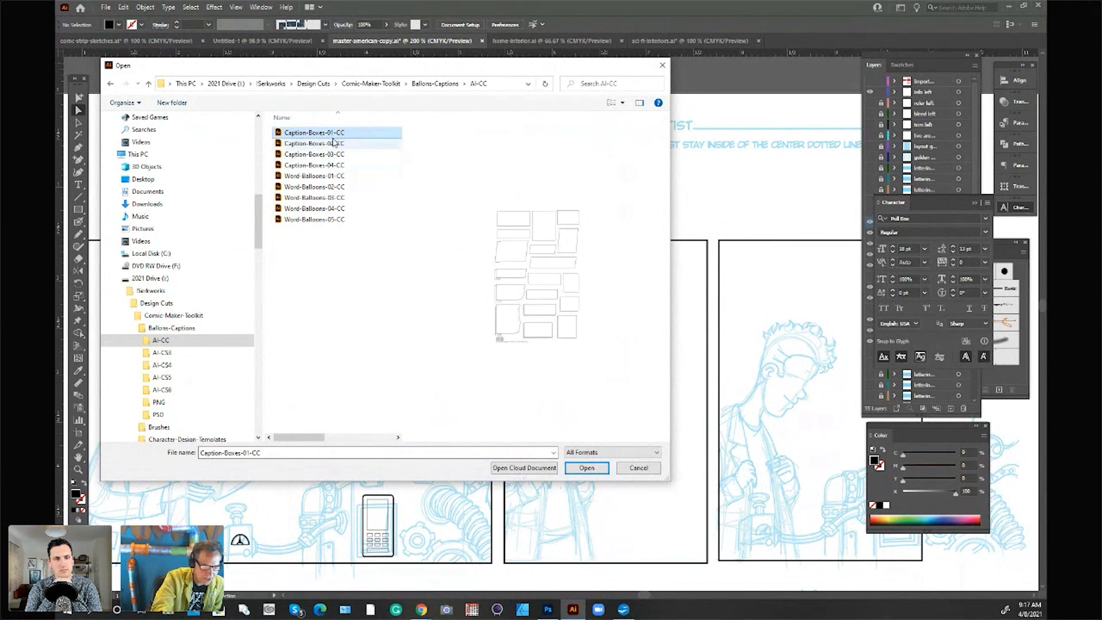
{"action": "left_click", "coordinate": [340, 176]}
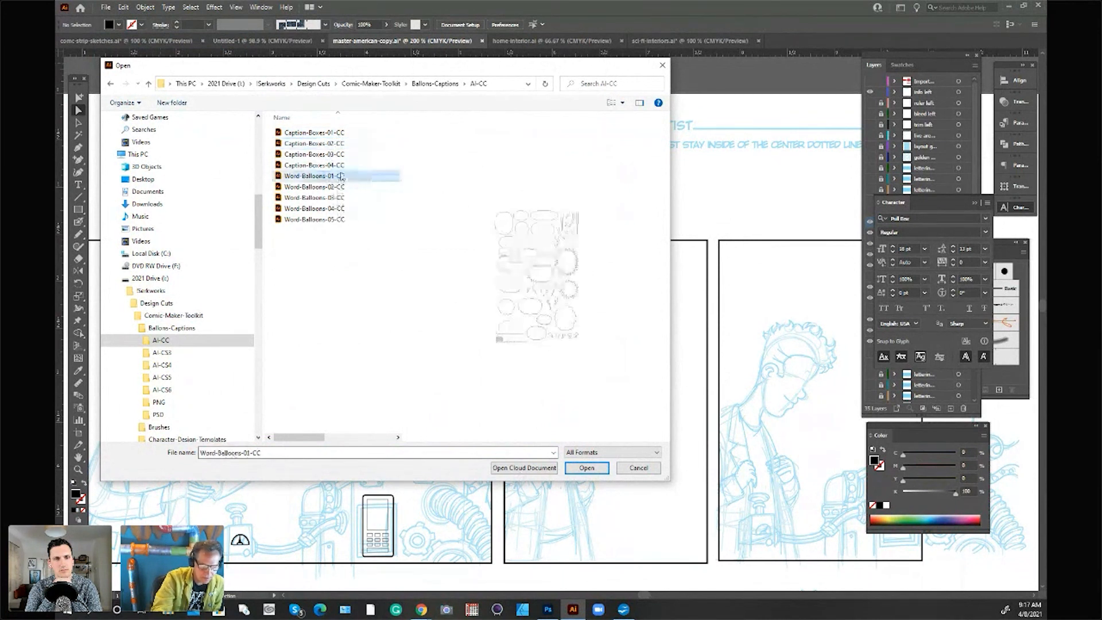
{"action": "left_click", "coordinate": [585, 467]}
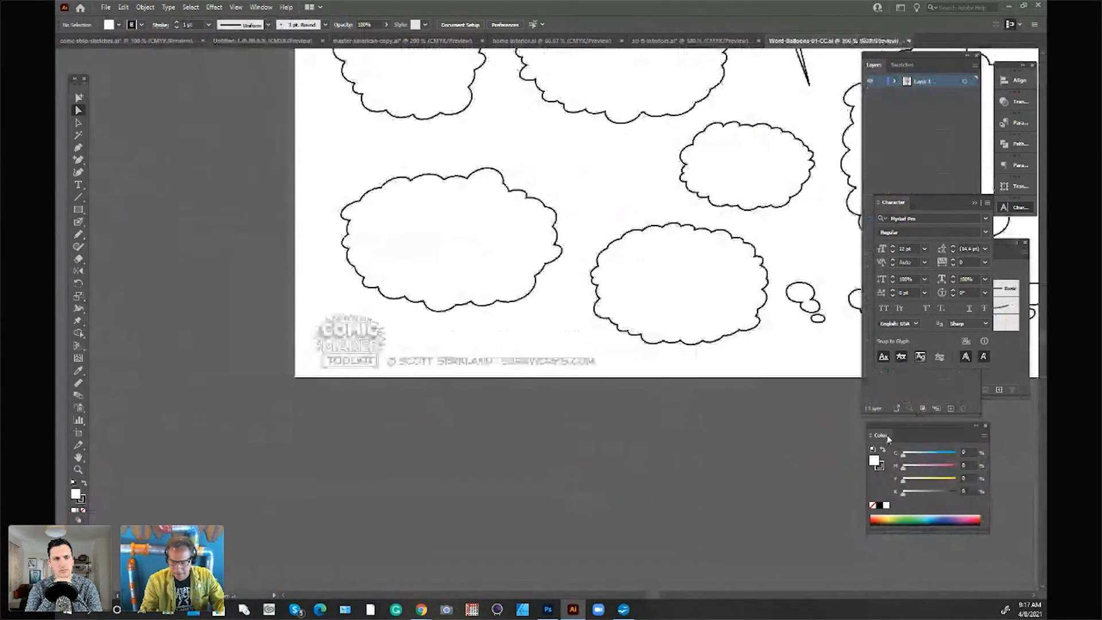
Step: Copy the tall rounded balloon from the top-left corner of the balloon sheet and paste it into master-american-copy
{"action": "left_click_drag", "start_coordinate": [650, 596], "coordinate": [665, 594]}
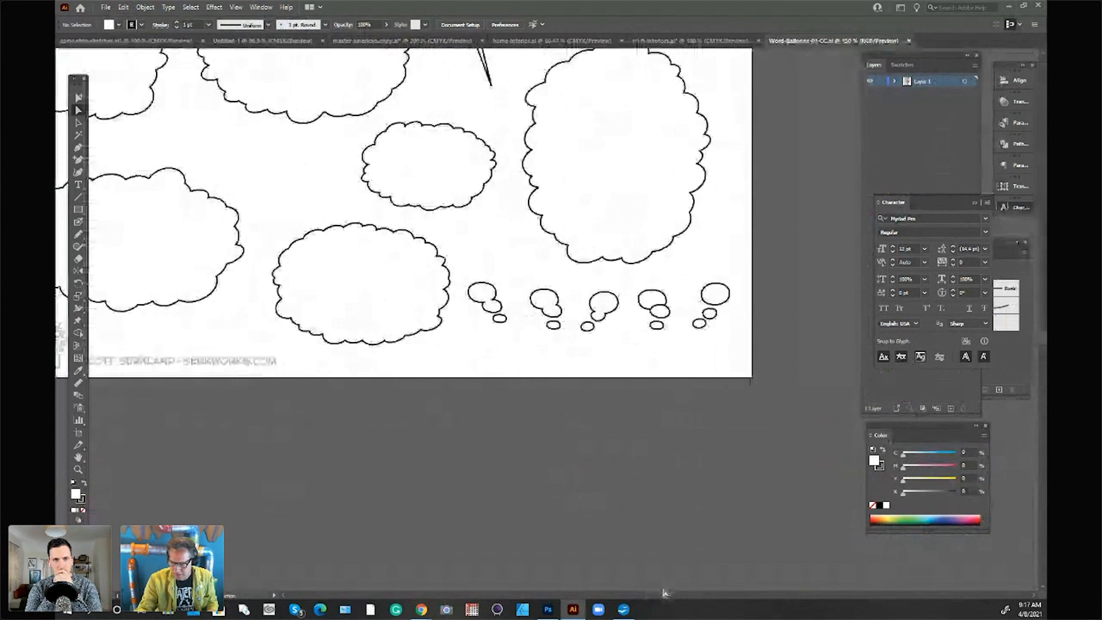
{"action": "left_click_drag", "start_coordinate": [1044, 338], "coordinate": [1042, 310]}
{"action": "left_click_drag", "start_coordinate": [672, 597], "coordinate": [621, 597]}
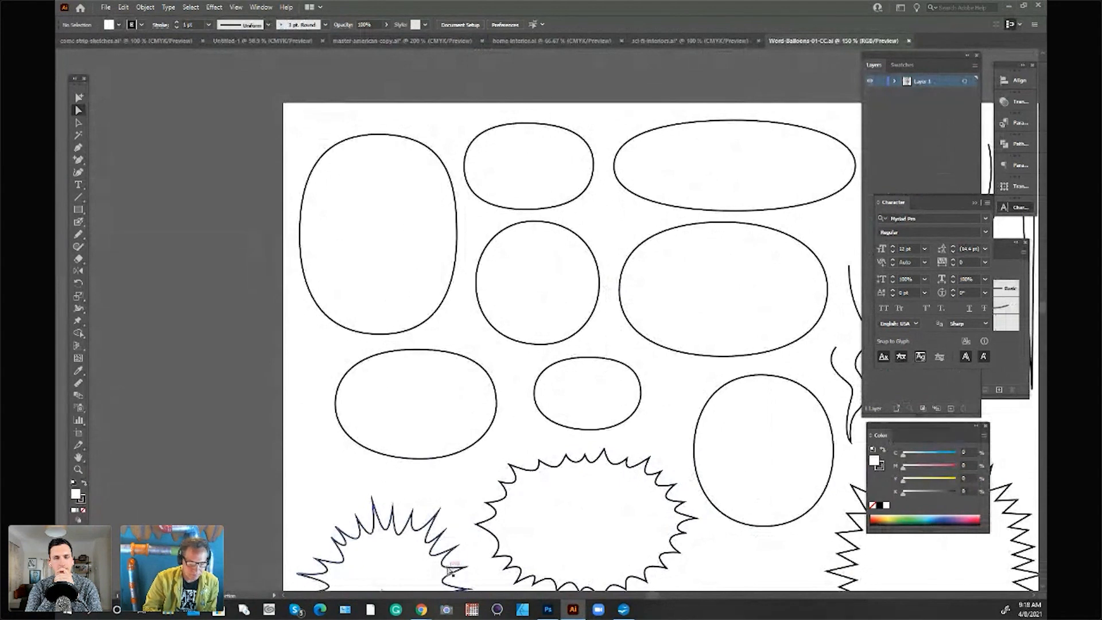
{"action": "left_click", "coordinate": [79, 123]}
{"action": "left_click", "coordinate": [449, 298]}
{"action": "key", "text": "ctrl+c"}
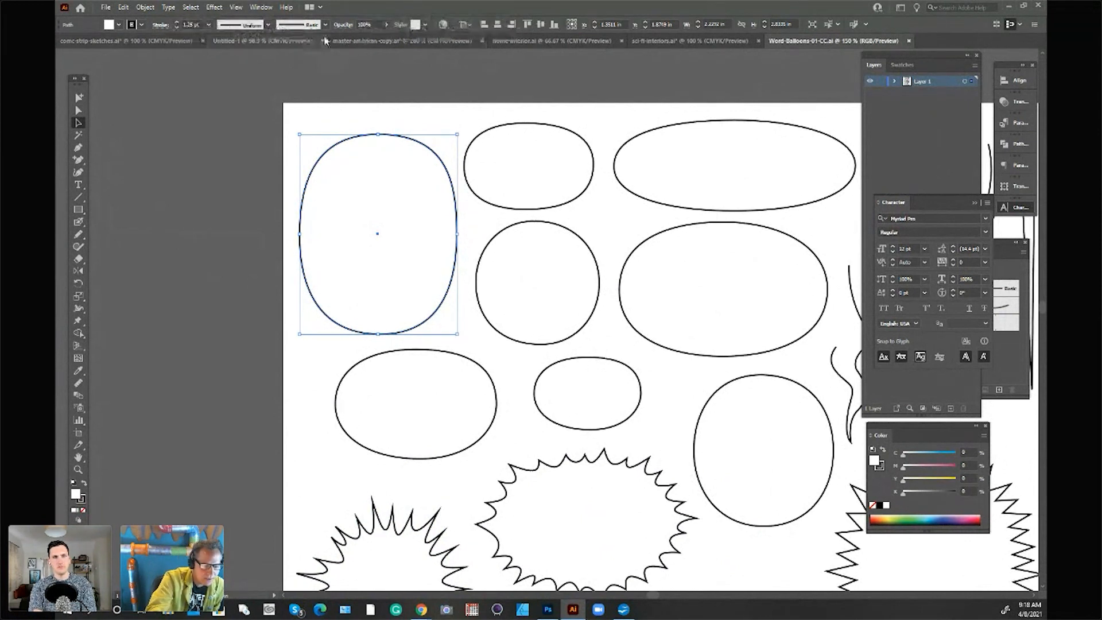
{"action": "left_click", "coordinate": [411, 41]}
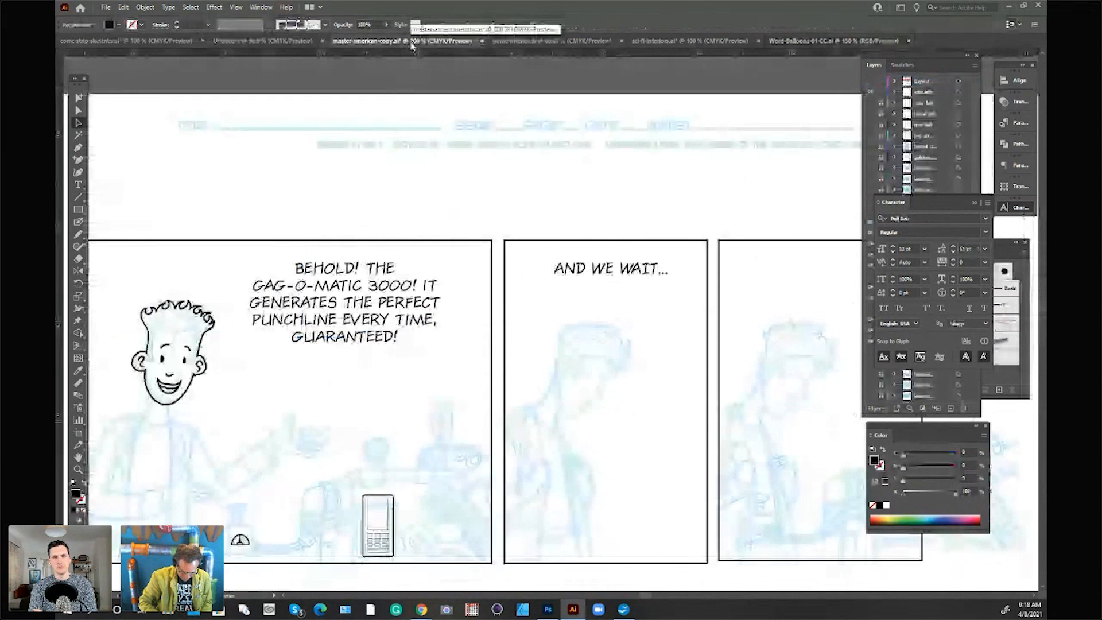
{"action": "key", "text": "ctrl+v"}
Step: Rotate the pasted balloon to lie level and wide, and fit it over the dialogue in the first panel
{"action": "left_click_drag", "start_coordinate": [660, 187], "coordinate": [709, 454]}
{"action": "left_click_drag", "start_coordinate": [664, 344], "coordinate": [467, 327]}
{"action": "left_click_drag", "start_coordinate": [357, 204], "coordinate": [357, 238]}
{"action": "left_click_drag", "start_coordinate": [423, 374], "coordinate": [425, 365]}
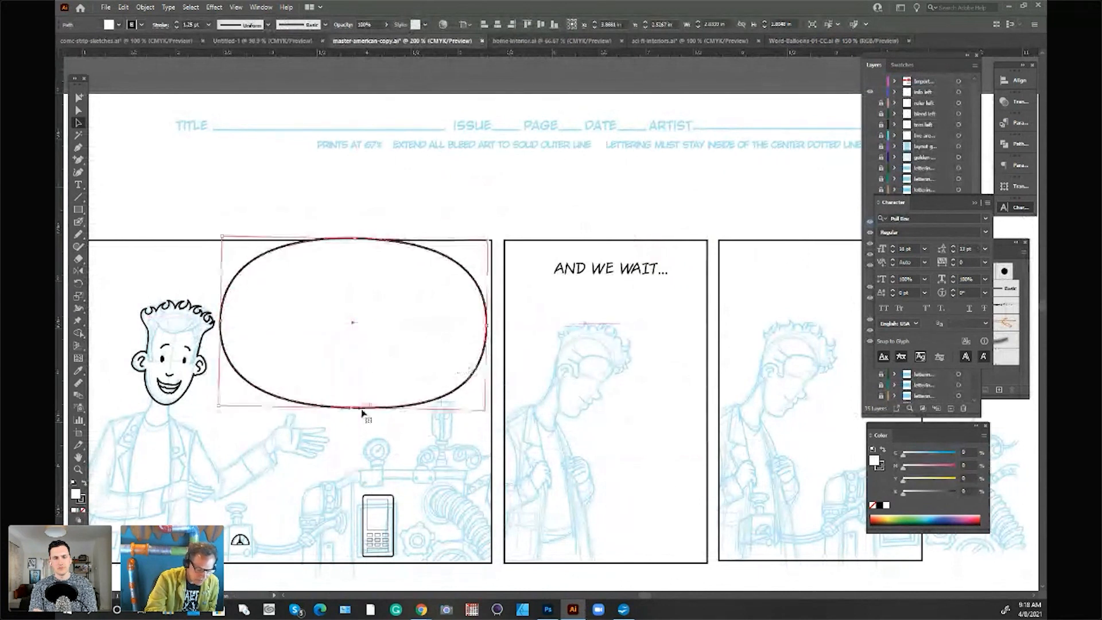
{"action": "left_click_drag", "start_coordinate": [354, 407], "coordinate": [354, 395]}
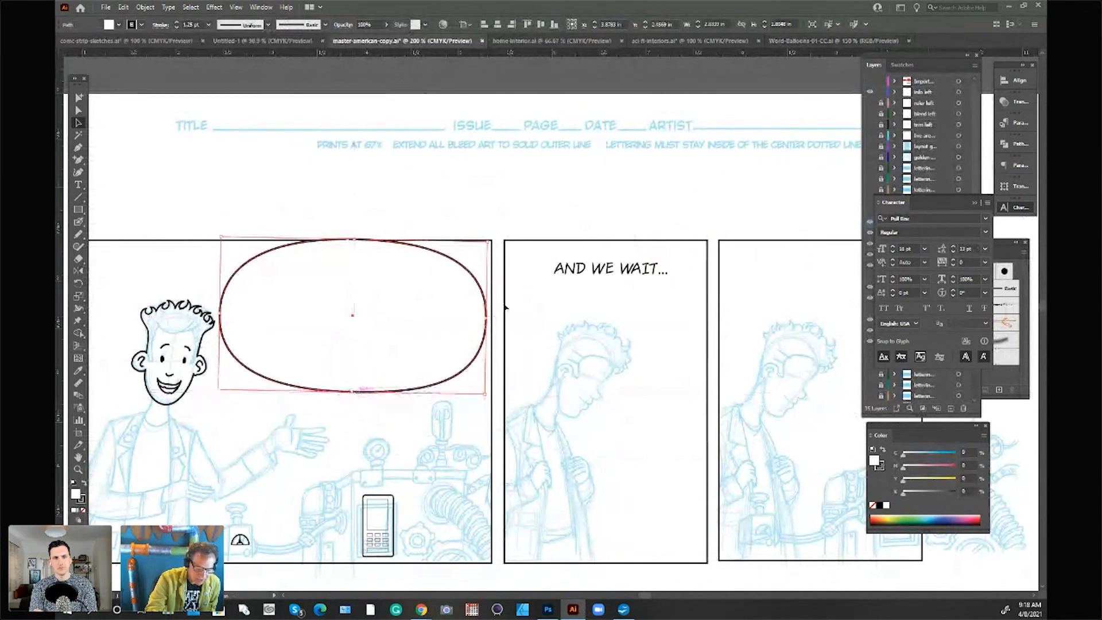
{"action": "left_click_drag", "start_coordinate": [490, 241], "coordinate": [487, 234]}
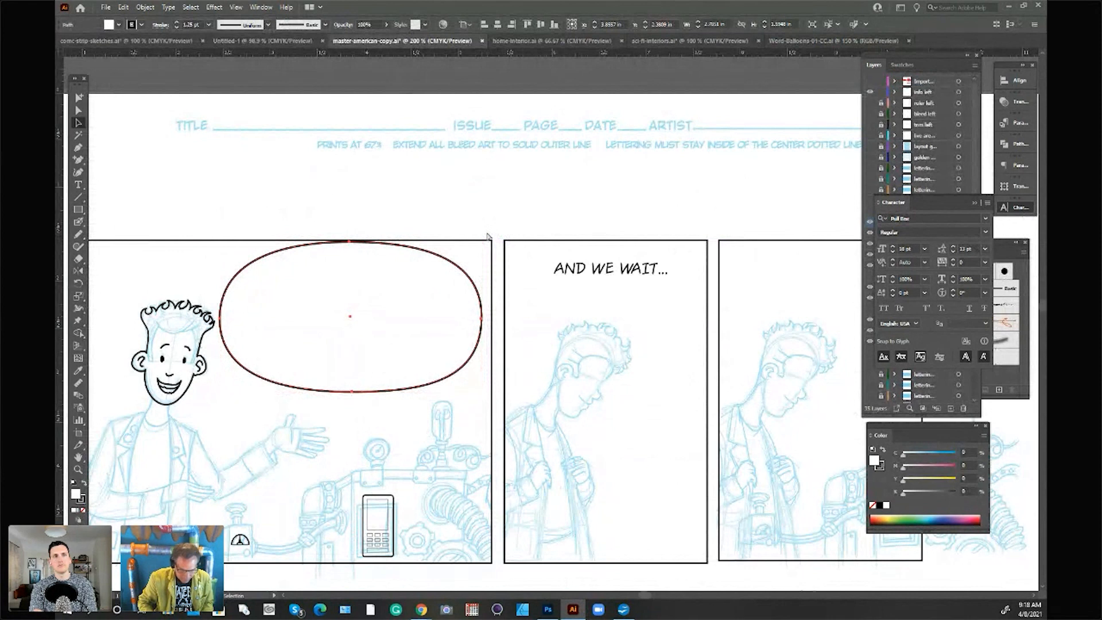
Step: Send the balloon behind the dialogue and shrink it around the five text lines, overlapping the panel's top border
{"action": "key", "text": "ctrl+shift+bracketleft"}
{"action": "mouse_move", "coordinate": [454, 351]}
{"action": "left_mouse_down"}
{"action": "mouse_move", "coordinate": [475, 374]}
{"action": "mouse_move", "coordinate": [487, 347]}
{"action": "mouse_move", "coordinate": [472, 345]}
{"action": "mouse_move", "coordinate": [484, 363]}
{"action": "mouse_move", "coordinate": [464, 362]}
{"action": "left_mouse_up"}
{"action": "left_click_drag", "start_coordinate": [222, 297], "coordinate": [234, 292]}
{"action": "left_click_drag", "start_coordinate": [351, 221], "coordinate": [351, 229]}
{"action": "left_click", "coordinate": [392, 191]}
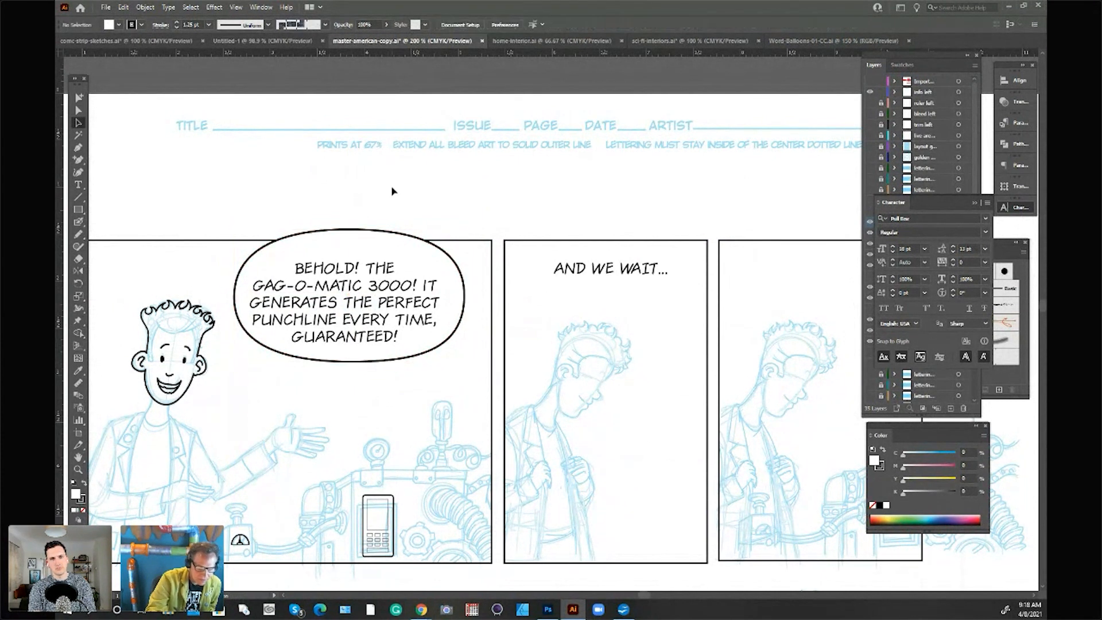
Step: Set the outline weight of the first panel's word balloon to 1 pt
{"action": "left_click", "coordinate": [457, 333]}
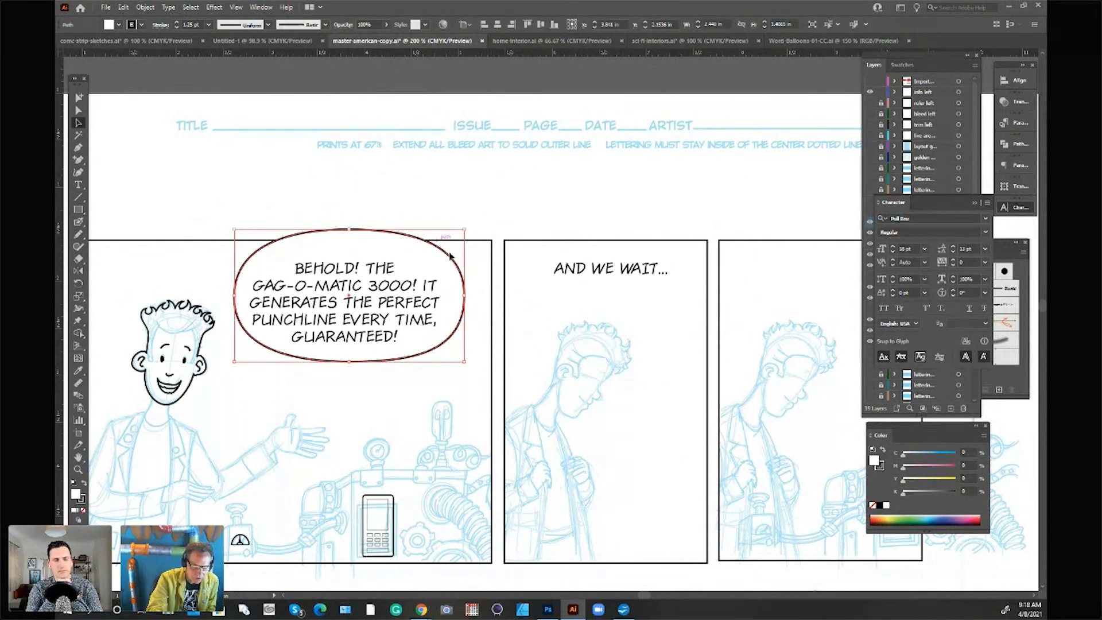
{"action": "left_click", "coordinate": [522, 228]}
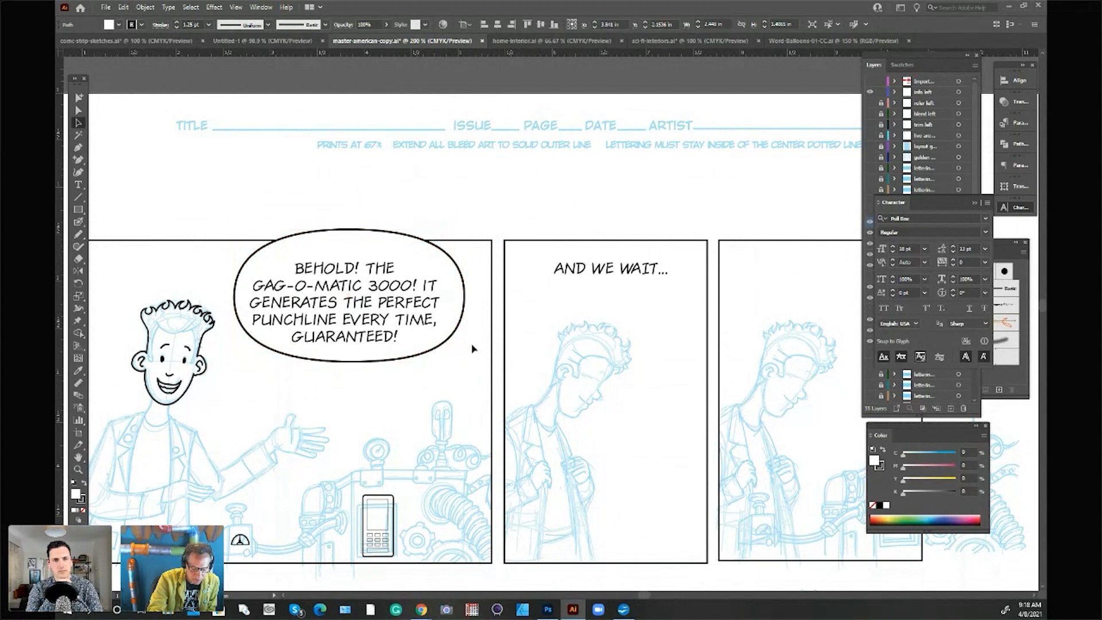
{"action": "left_click", "coordinate": [456, 337]}
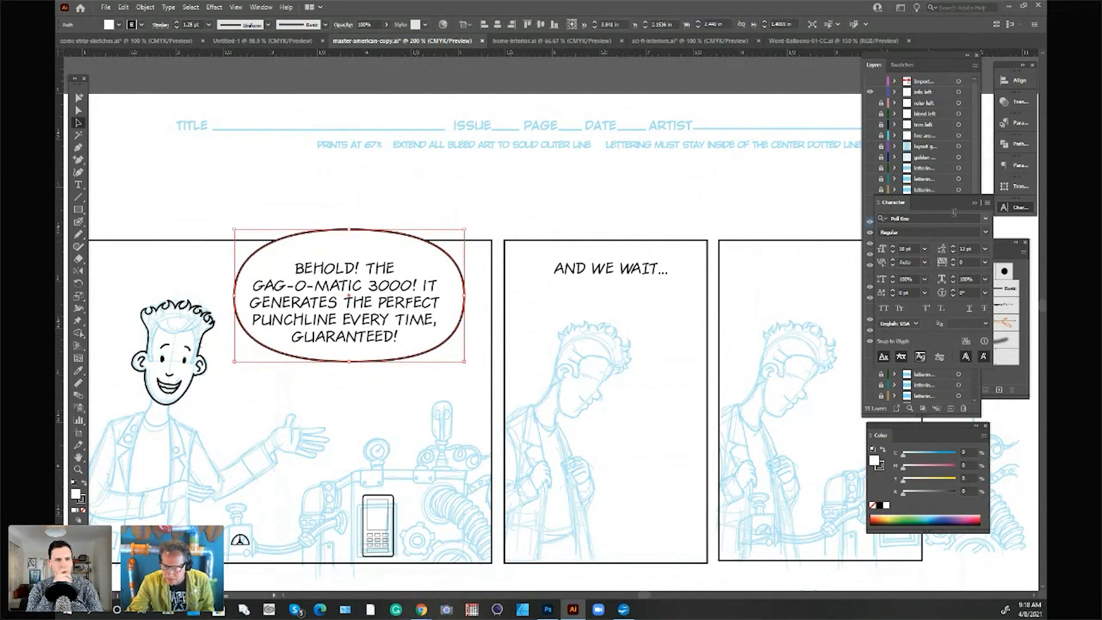
{"action": "mouse_move", "coordinate": [963, 206]}
{"action": "left_mouse_down"}
{"action": "mouse_move", "coordinate": [908, 207]}
{"action": "mouse_move", "coordinate": [786, 66]}
{"action": "left_mouse_up"}
{"action": "left_click", "coordinate": [996, 248]}
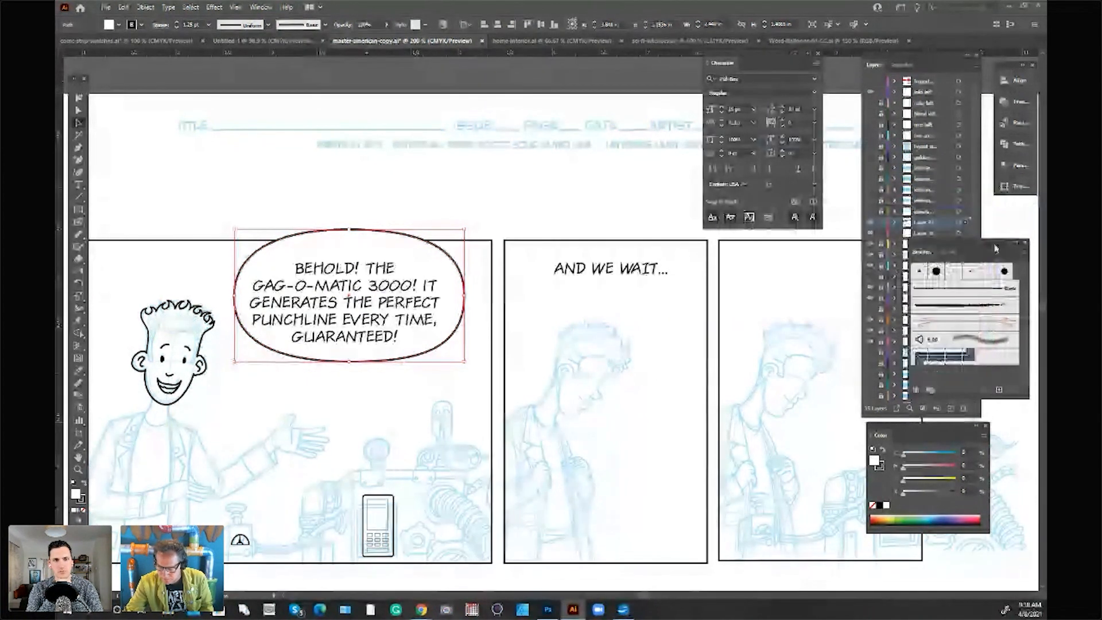
{"action": "left_click", "coordinate": [952, 252]}
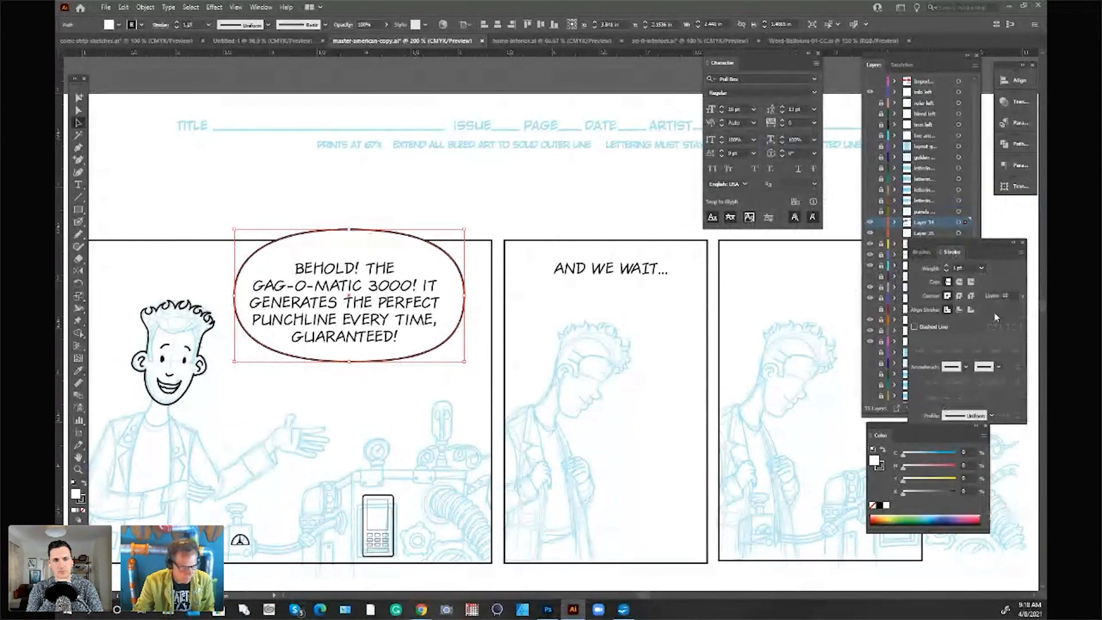
{"action": "left_click", "coordinate": [557, 195]}
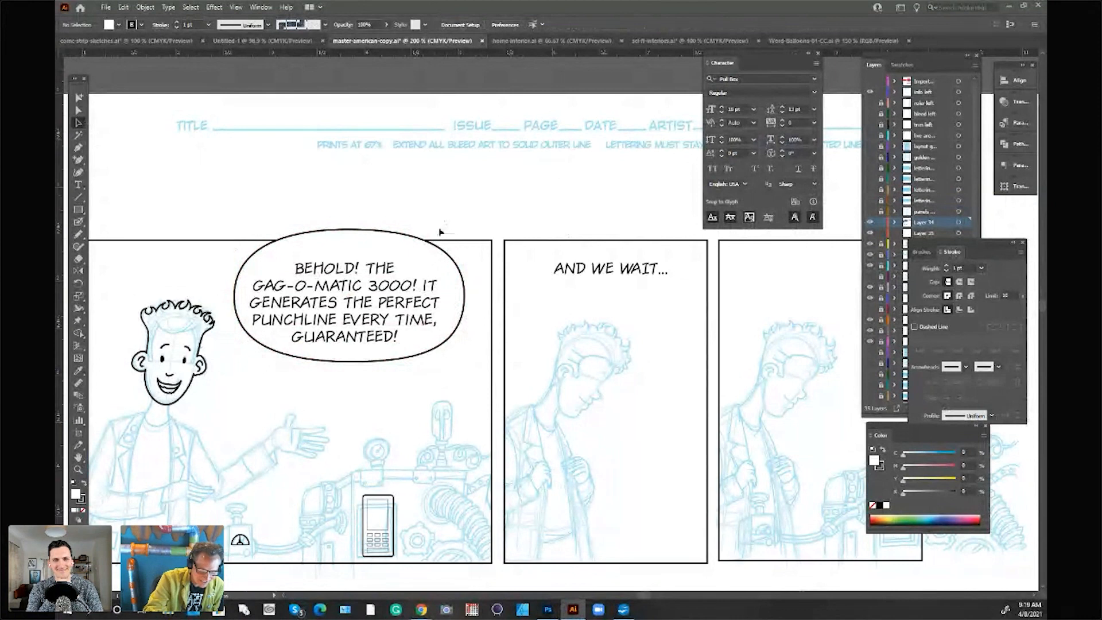
Step: Nudge the first panel's balloon and its dialogue slightly up and left, keeping the five lines centred in the balloon
{"action": "left_click", "coordinate": [425, 236]}
{"action": "left_click_drag", "start_coordinate": [459, 308], "coordinate": [459, 313]}
{"action": "left_click_drag", "start_coordinate": [413, 281], "coordinate": [414, 275]}
{"action": "left_click", "coordinate": [462, 308]}
{"action": "left_click", "coordinate": [468, 182]}
{"action": "left_click_drag", "start_coordinate": [464, 300], "coordinate": [462, 298]}
{"action": "left_click", "coordinate": [209, 169]}
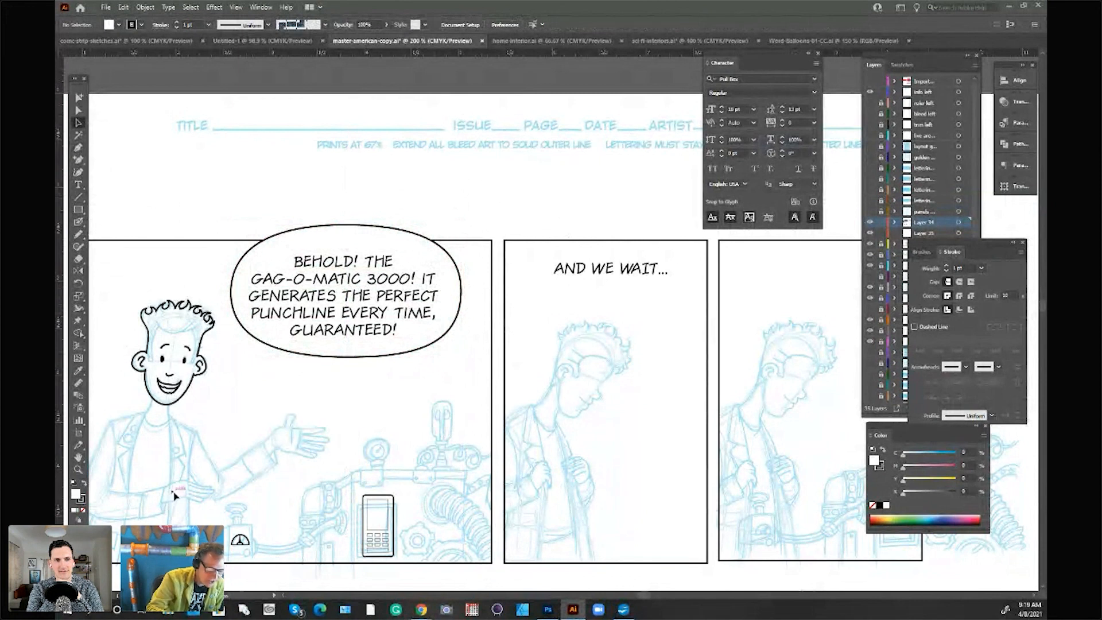
Step: Trim the balloon along the panel's top border by subtracting a rectangle drawn above it, and send the balloon behind the dialogue
{"action": "left_click", "coordinate": [80, 210]}
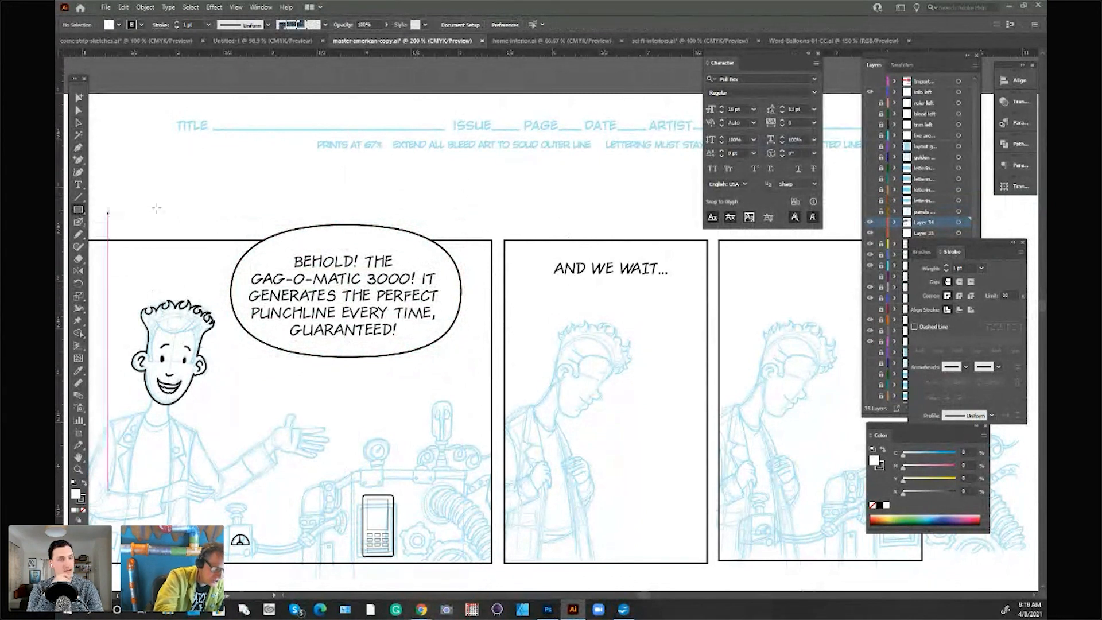
{"action": "left_click_drag", "start_coordinate": [218, 182], "coordinate": [515, 240]}
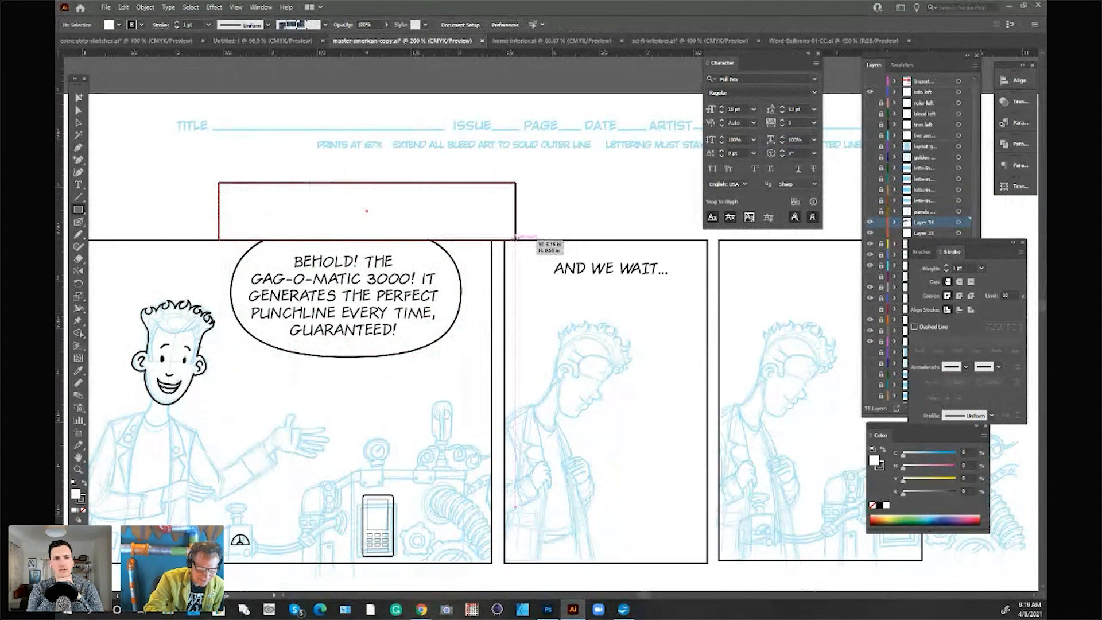
{"action": "left_click", "coordinate": [459, 318], "text": "shift"}
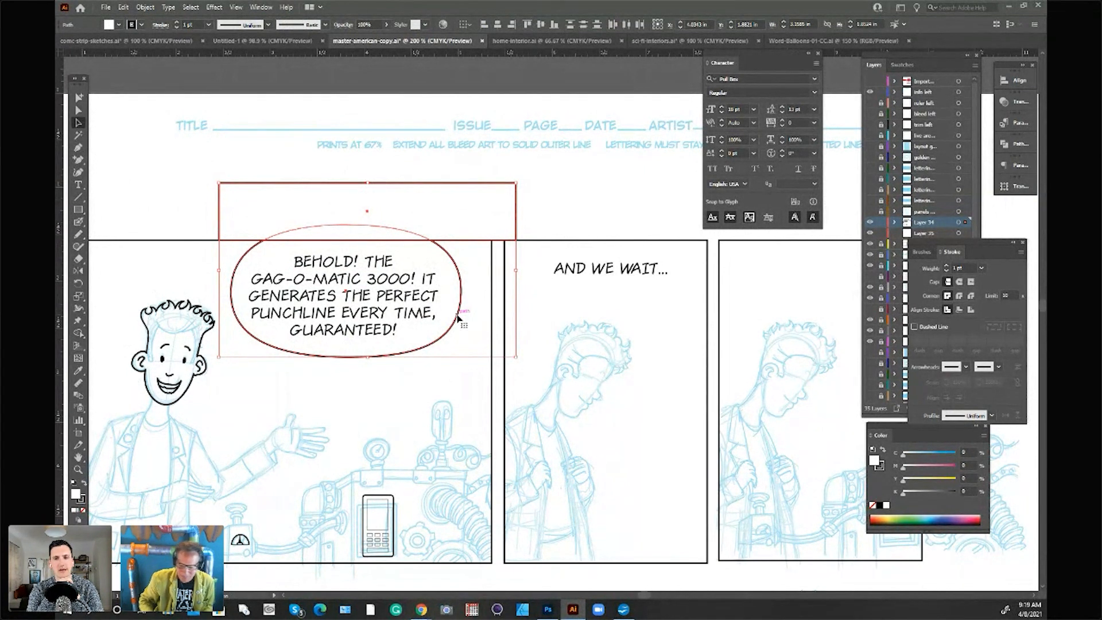
{"action": "left_click", "coordinate": [1021, 167]}
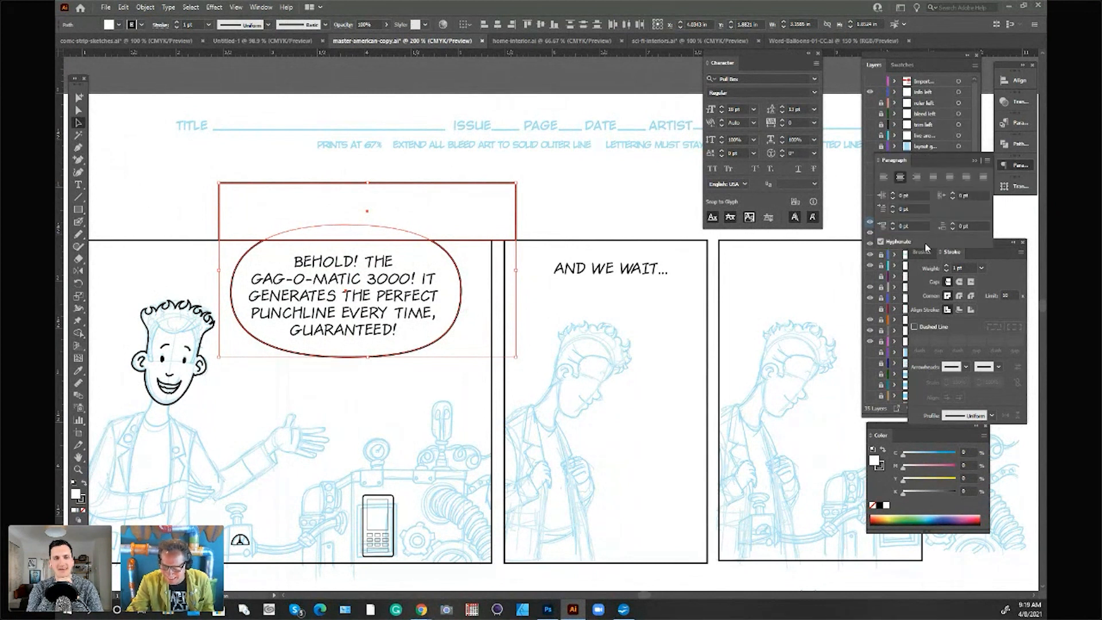
{"action": "left_click", "coordinate": [1017, 143]}
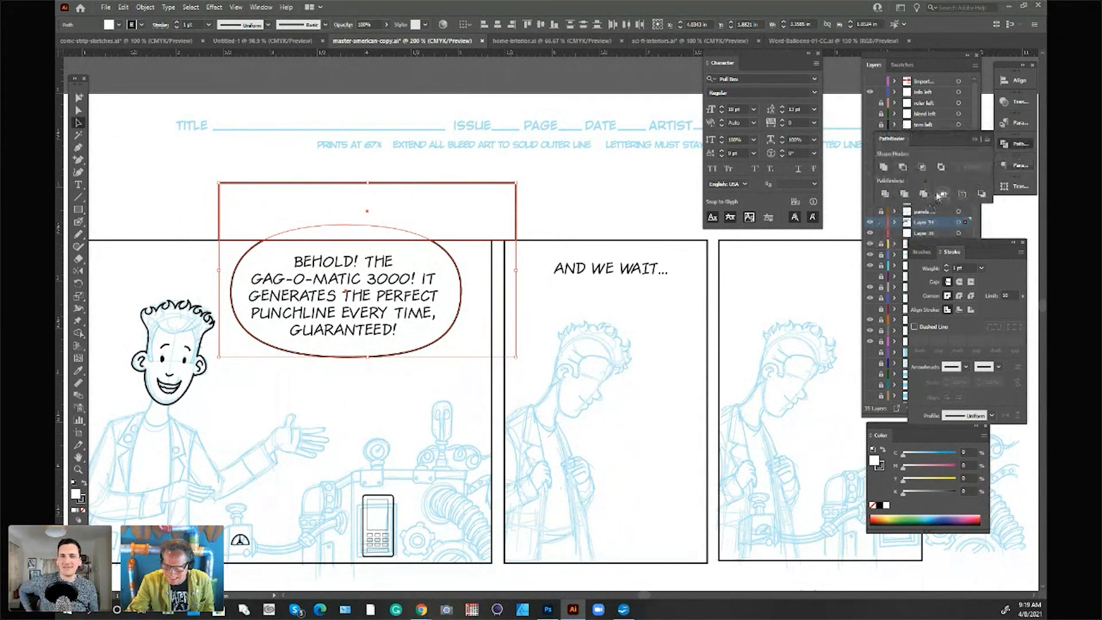
{"action": "left_click", "coordinate": [898, 169]}
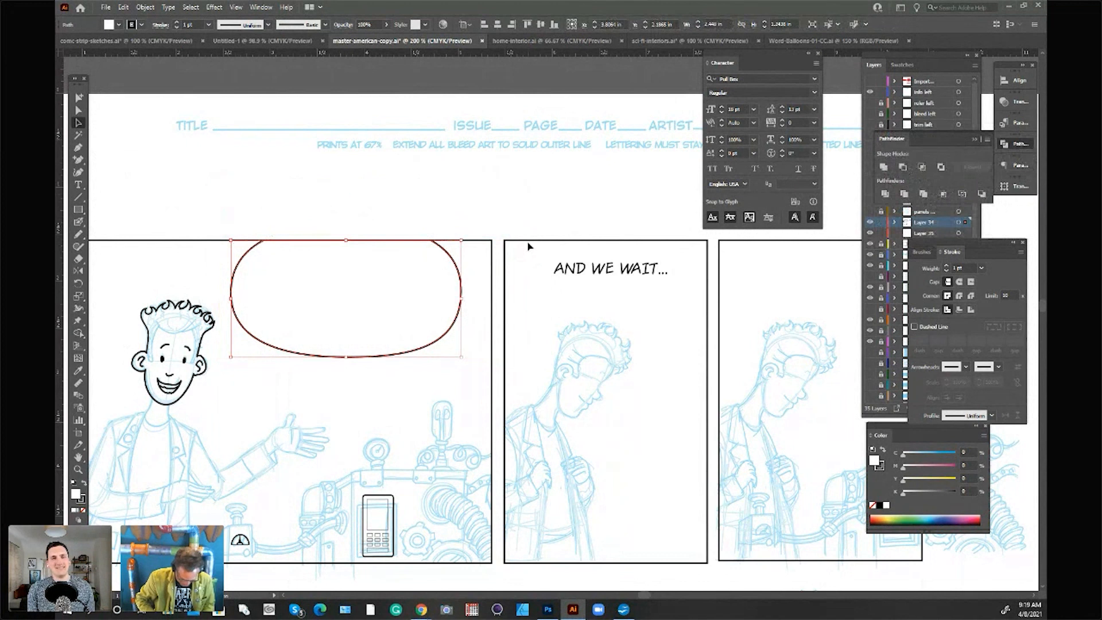
{"action": "key", "text": "ctrl+shift+["}
{"action": "left_click", "coordinate": [419, 226]}
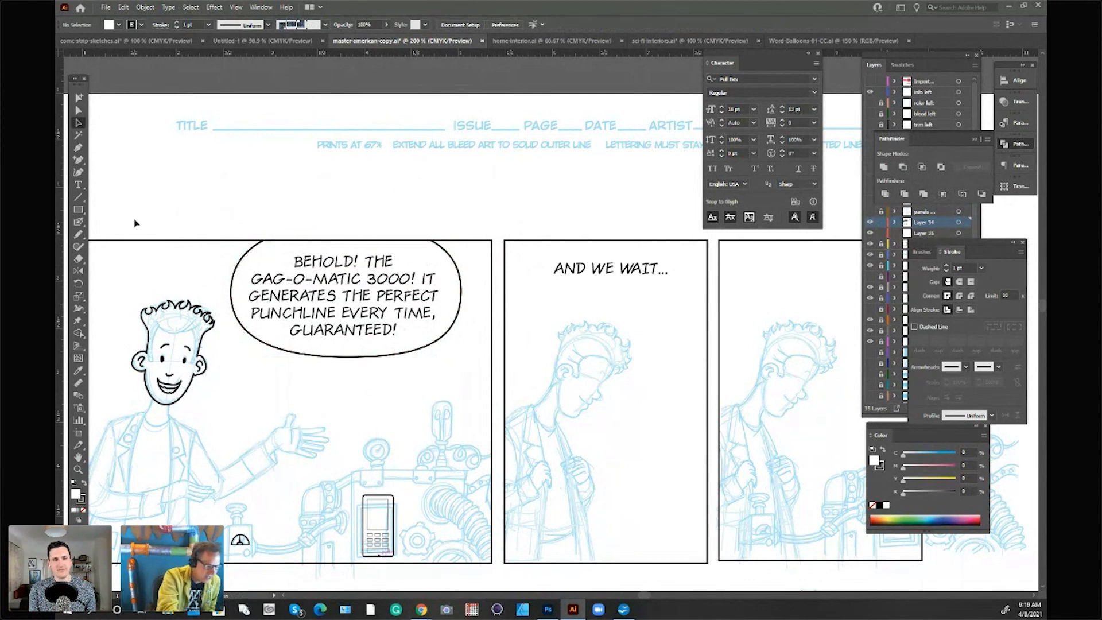
Step: Copy the small curved tail from Word-Balloons-01-CC into master-american-copy and place it across the first balloon's lower-right edge
{"action": "left_click", "coordinate": [800, 41]}
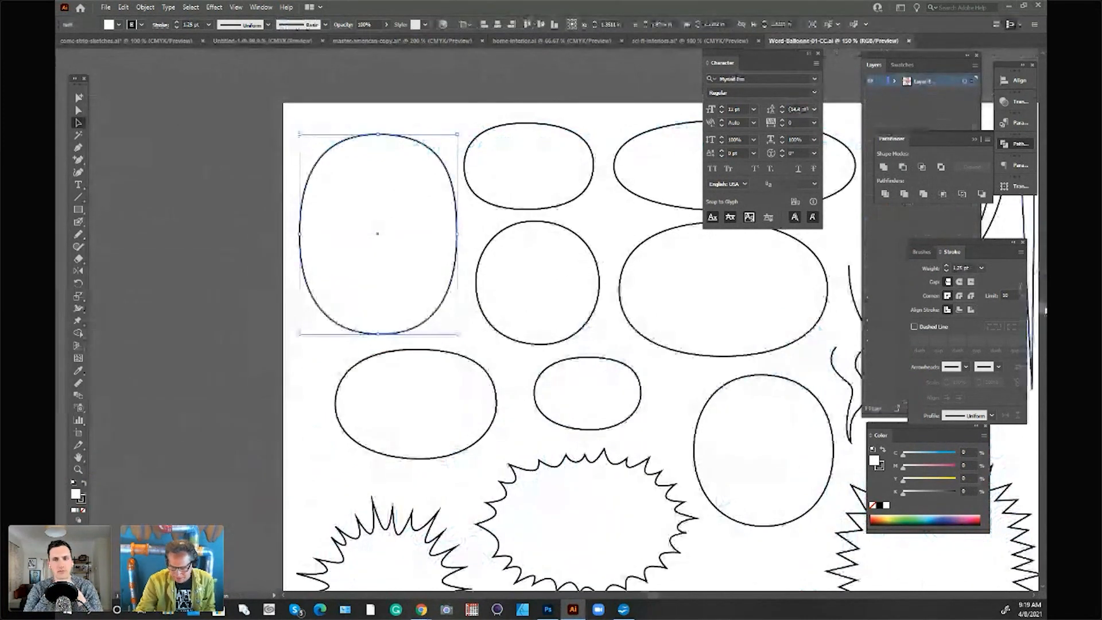
{"action": "scroll", "coordinate": [1045, 317], "scroll_direction": "down", "scroll_amount": 3}
{"action": "left_click_drag", "start_coordinate": [1045, 317], "coordinate": [1043, 330]}
{"action": "left_click_drag", "start_coordinate": [654, 595], "coordinate": [673, 600]}
{"action": "left_click_drag", "start_coordinate": [1044, 330], "coordinate": [1045, 317]}
{"action": "left_click", "coordinate": [511, 135]}
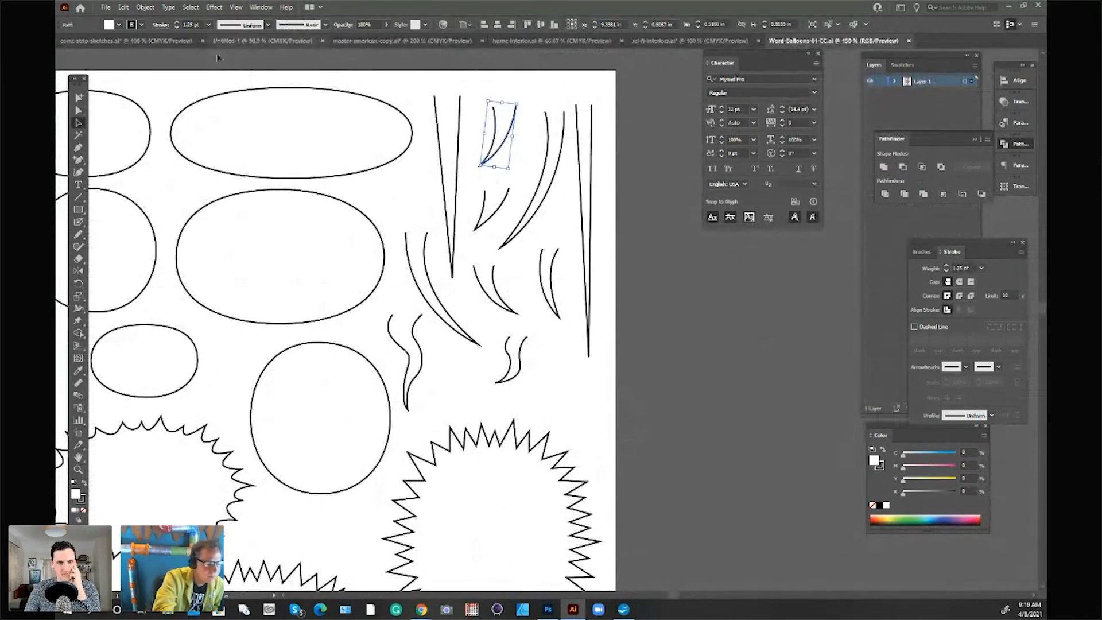
{"action": "left_click", "coordinate": [418, 41]}
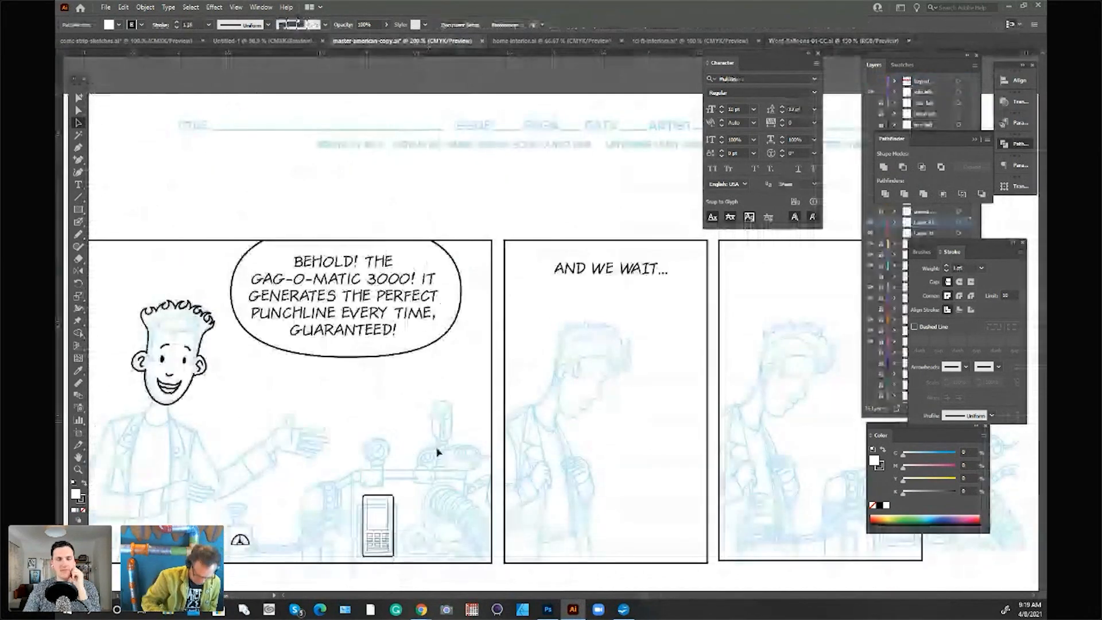
{"action": "key", "text": "ctrl+v"}
{"action": "left_click_drag", "start_coordinate": [560, 356], "coordinate": [415, 367]}
Step: Match the tail's outline to the balloon's 1 pt stroke with the Eyedropper
{"action": "left_click", "coordinate": [79, 373]}
{"action": "left_click", "coordinate": [450, 327]}
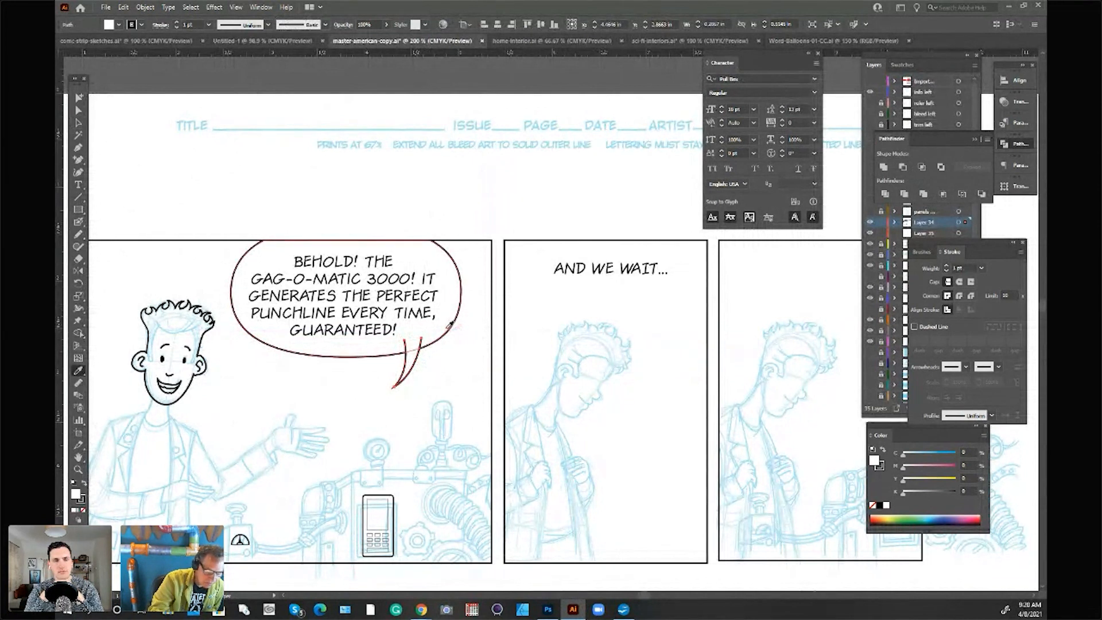
{"action": "left_click", "coordinate": [79, 123]}
{"action": "left_click", "coordinate": [434, 372]}
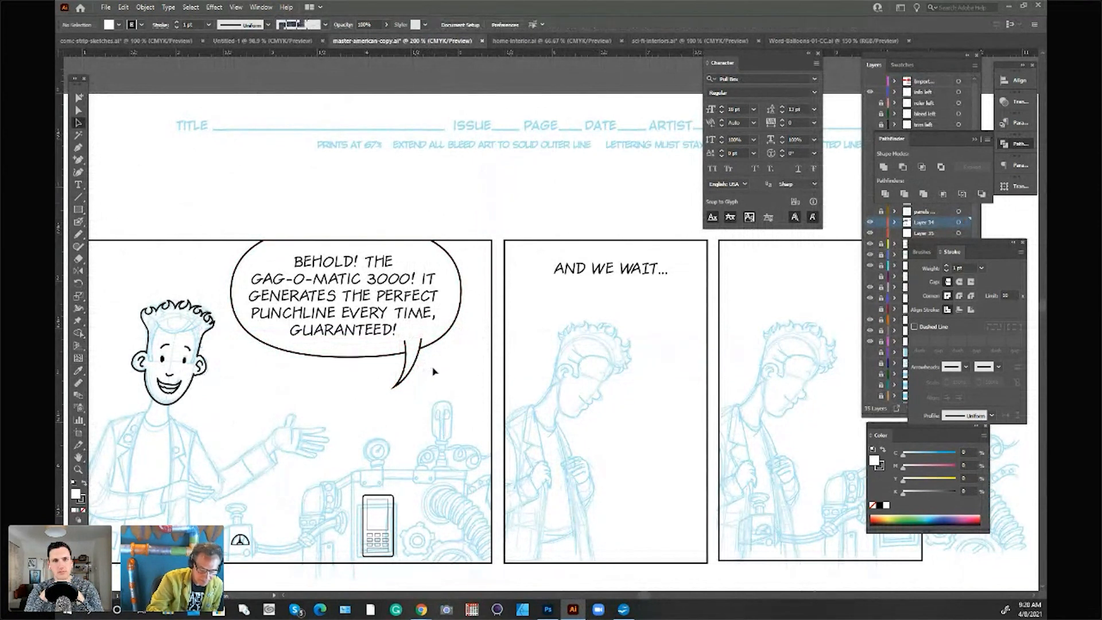
Step: Try to unite the tail with the balloon's lower-right edge and send the merged shape behind the dialogue
{"action": "left_click", "coordinate": [419, 338]}
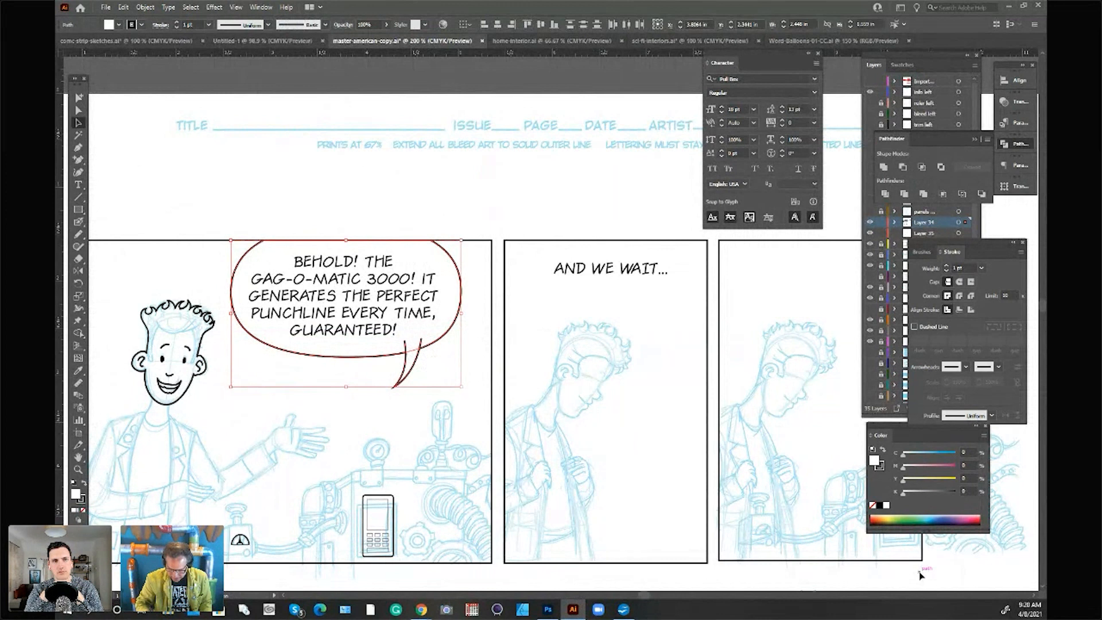
{"action": "left_click", "coordinate": [885, 168]}
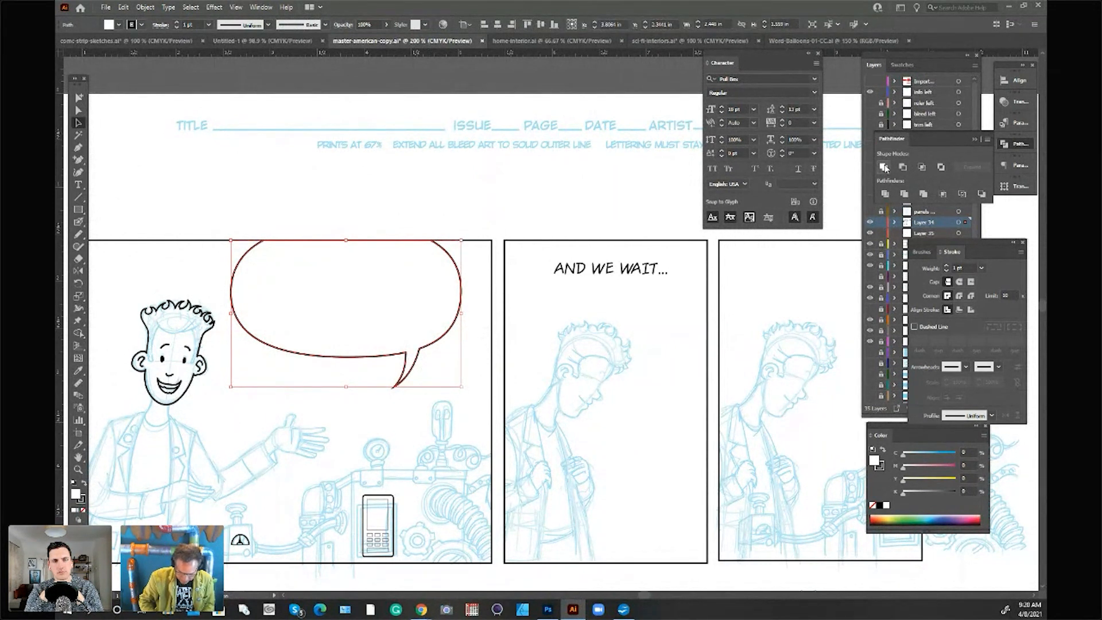
{"action": "key", "text": "ctrl+shift+bracketleft"}
{"action": "left_click", "coordinate": [522, 191]}
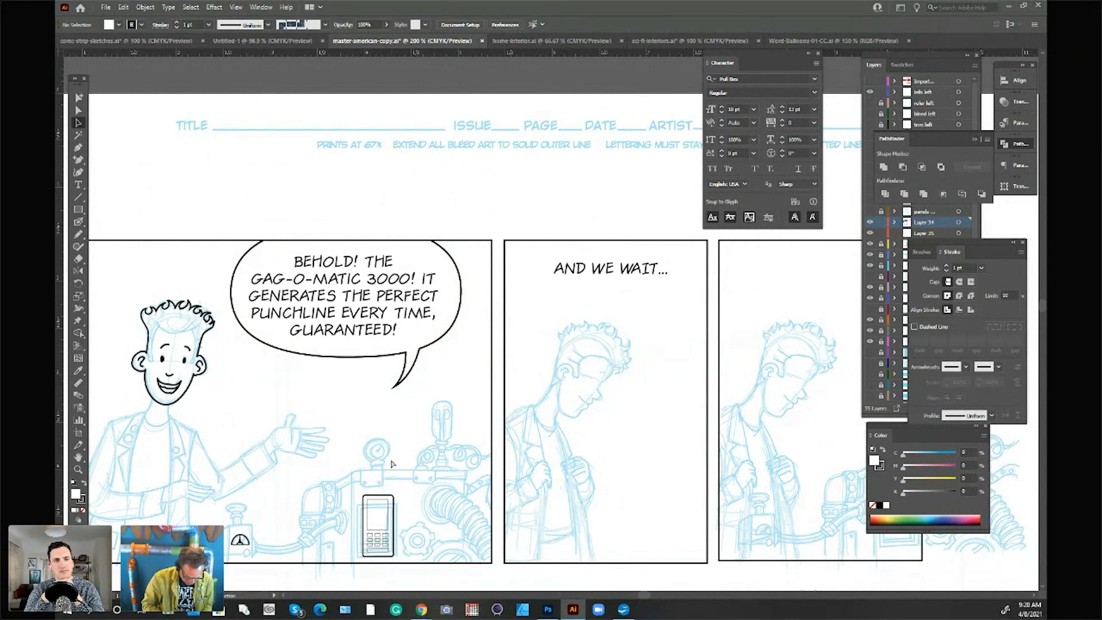
Step: Move the tail to the balloon's lower-left edge, then stretch and tilt it toward the character's mouth
{"action": "left_click", "coordinate": [423, 357]}
{"action": "left_click_drag", "start_coordinate": [423, 357], "coordinate": [293, 335]}
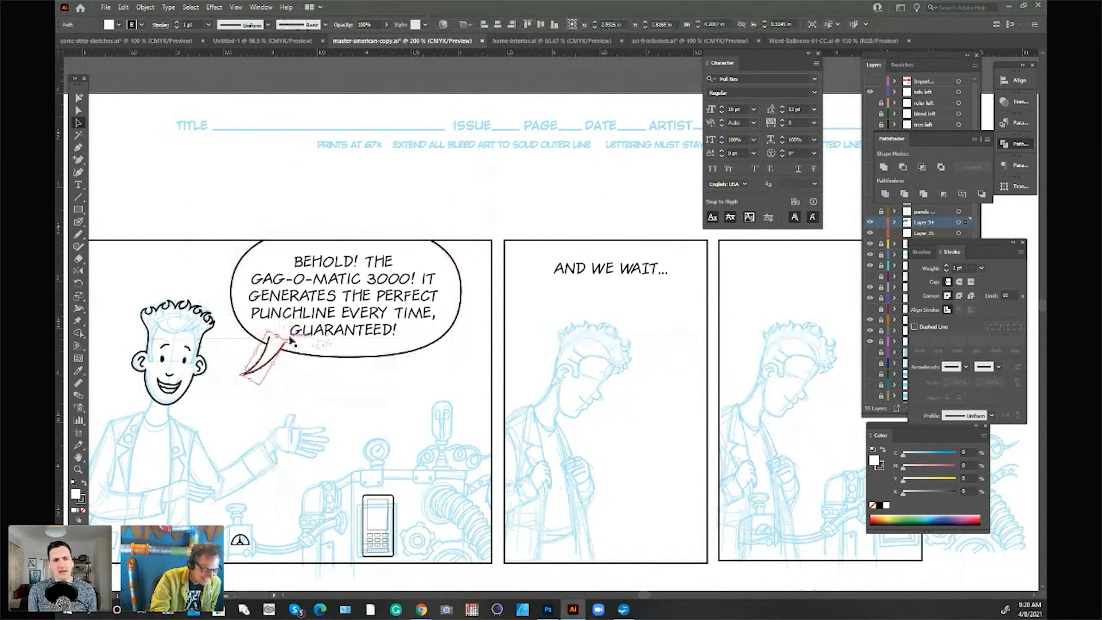
{"action": "left_click_drag", "start_coordinate": [241, 375], "coordinate": [229, 383]}
{"action": "left_click_drag", "start_coordinate": [286, 341], "coordinate": [290, 343]}
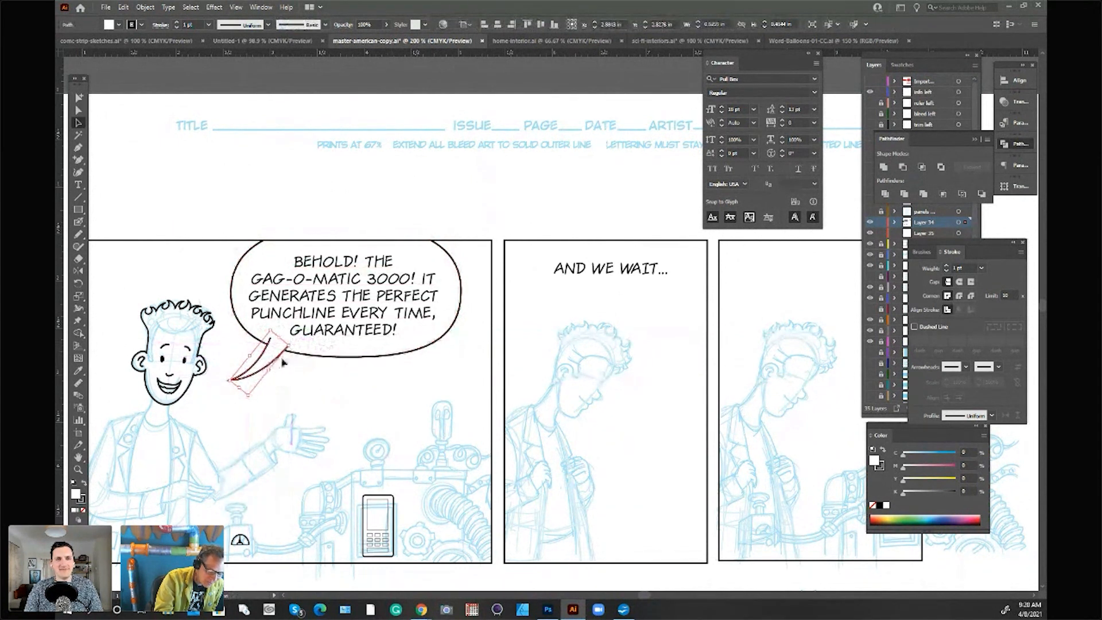
{"action": "left_click", "coordinate": [243, 392]}
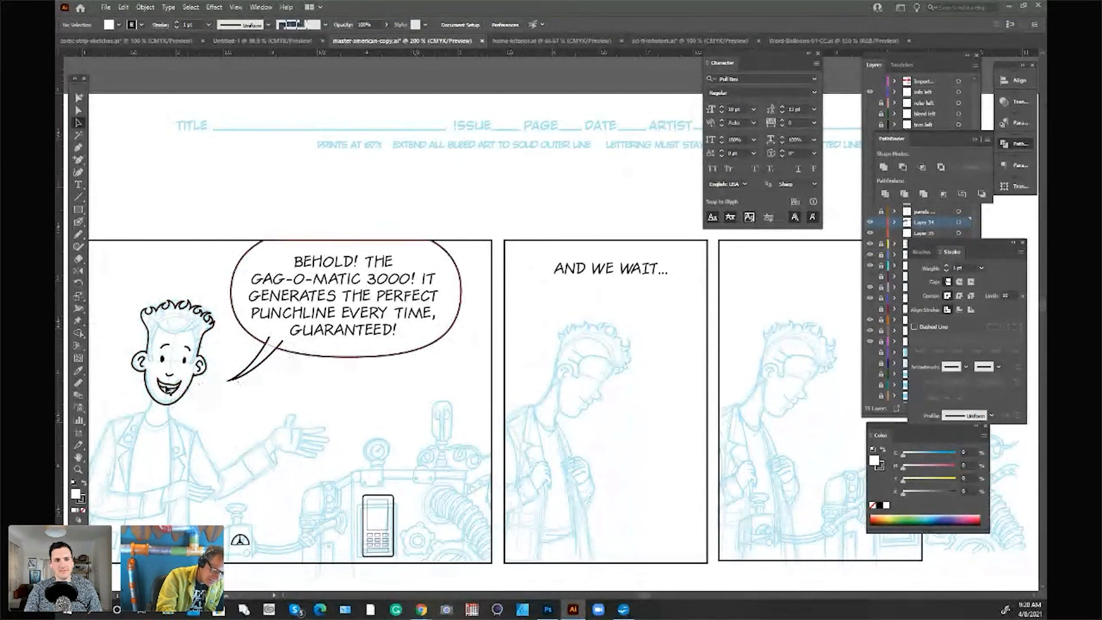
Step: Unite the tail with the first panel's balloon and send the merged shape behind the dialogue
{"action": "left_click", "coordinate": [277, 345]}
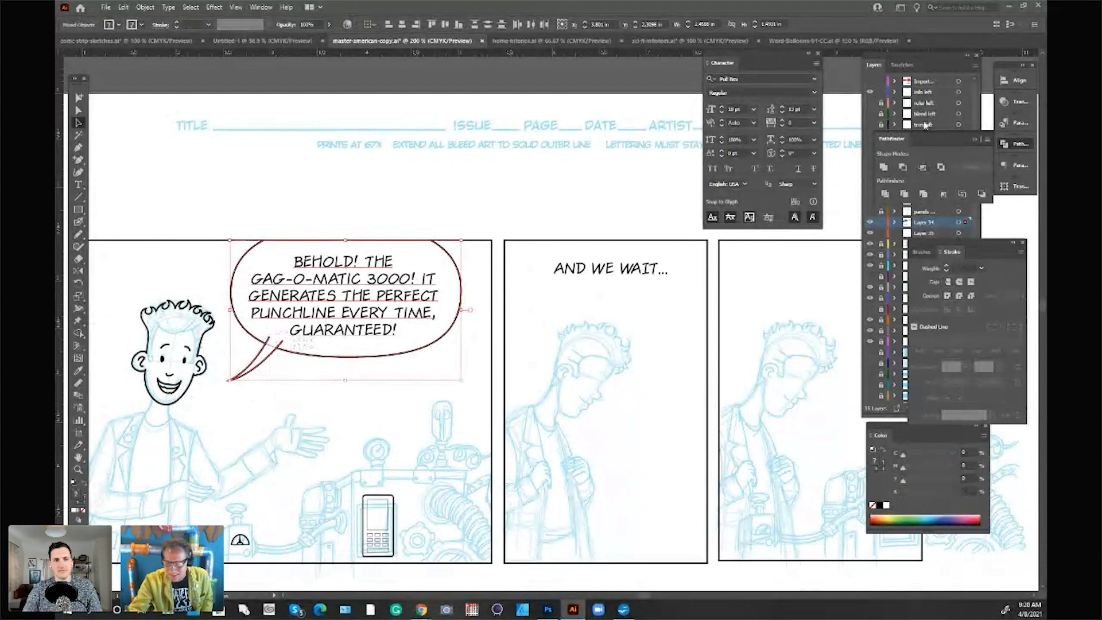
{"action": "left_click", "coordinate": [883, 167]}
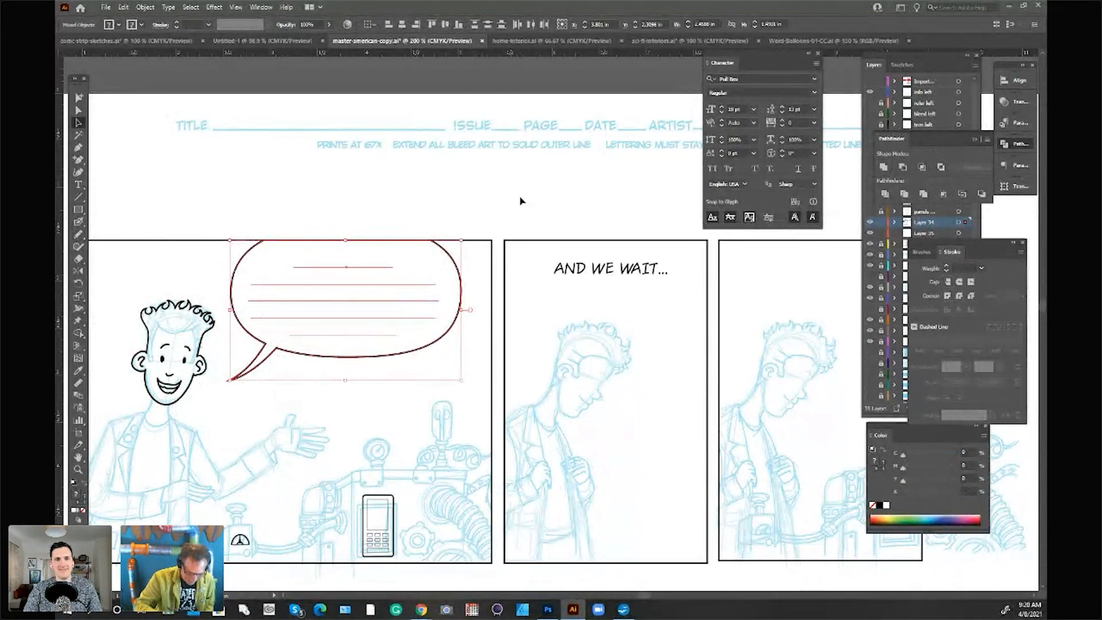
{"action": "left_click", "coordinate": [568, 213]}
{"action": "left_click", "coordinate": [462, 308]}
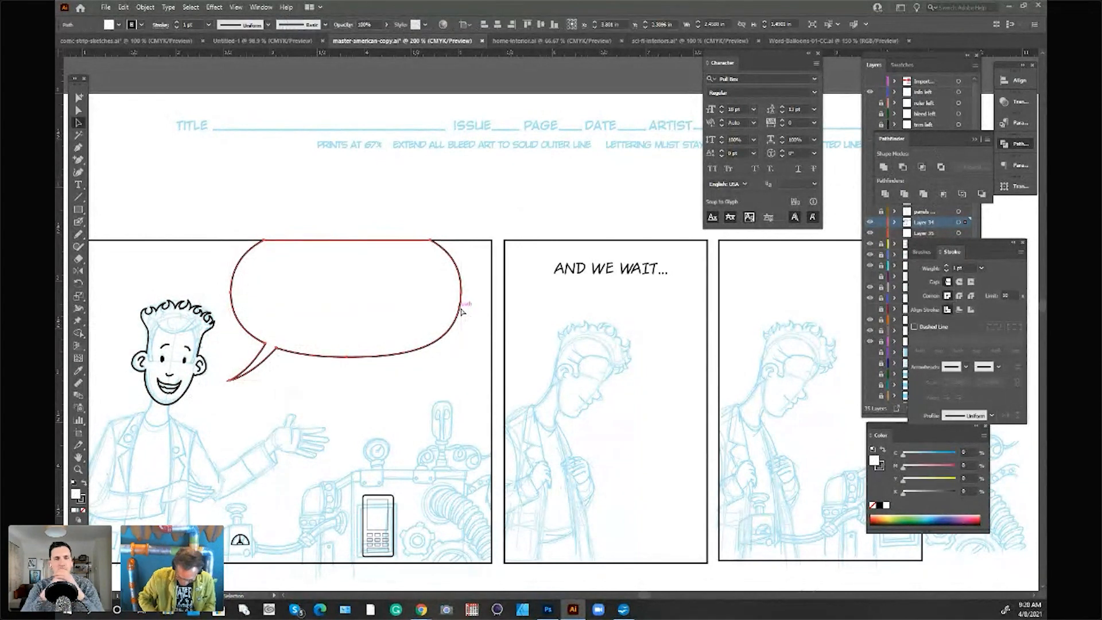
{"action": "key", "text": "ctrl+shift+bracketleft"}
{"action": "left_click", "coordinate": [520, 214]}
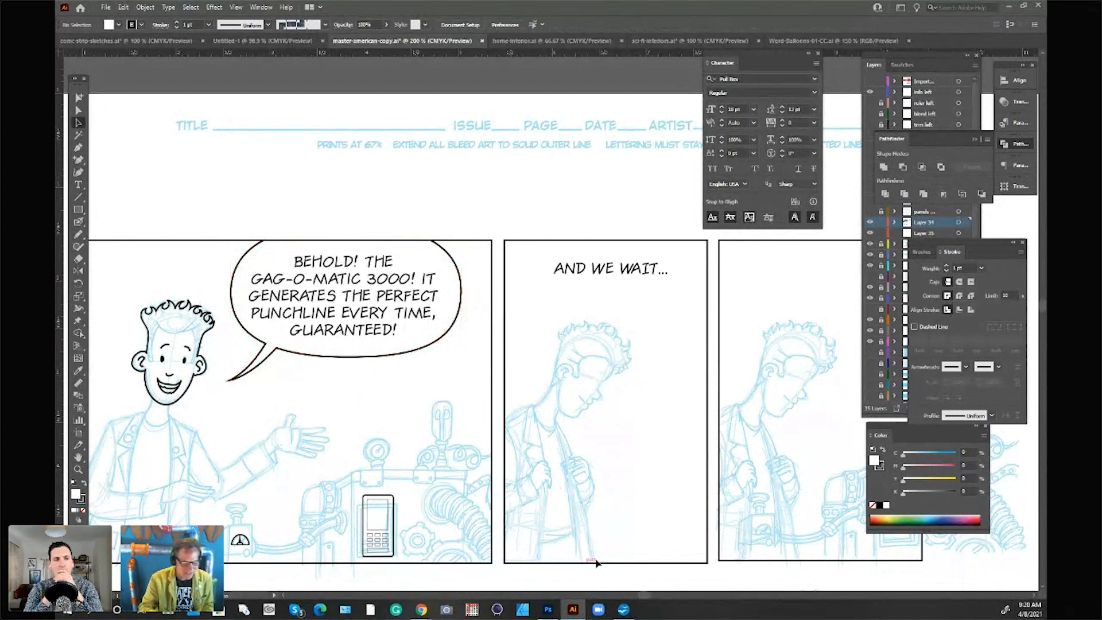
Step: Copy the long flat oval balloon at the top of Word-Balloons-01-CC and paste it into master-american-copy
{"action": "left_click", "coordinate": [816, 41]}
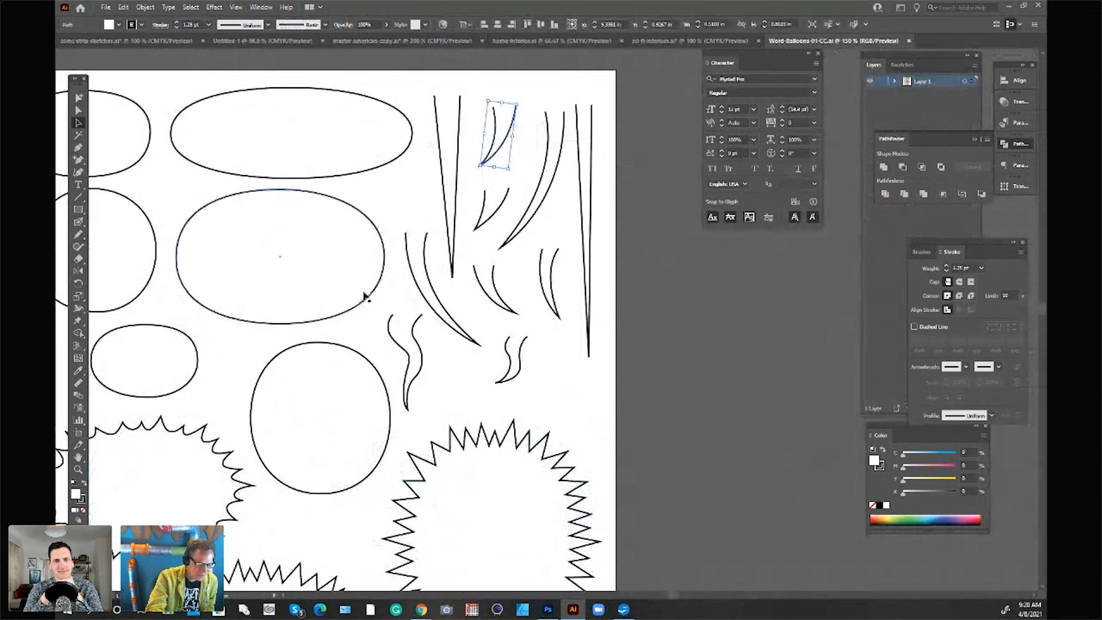
{"action": "left_click", "coordinate": [394, 147]}
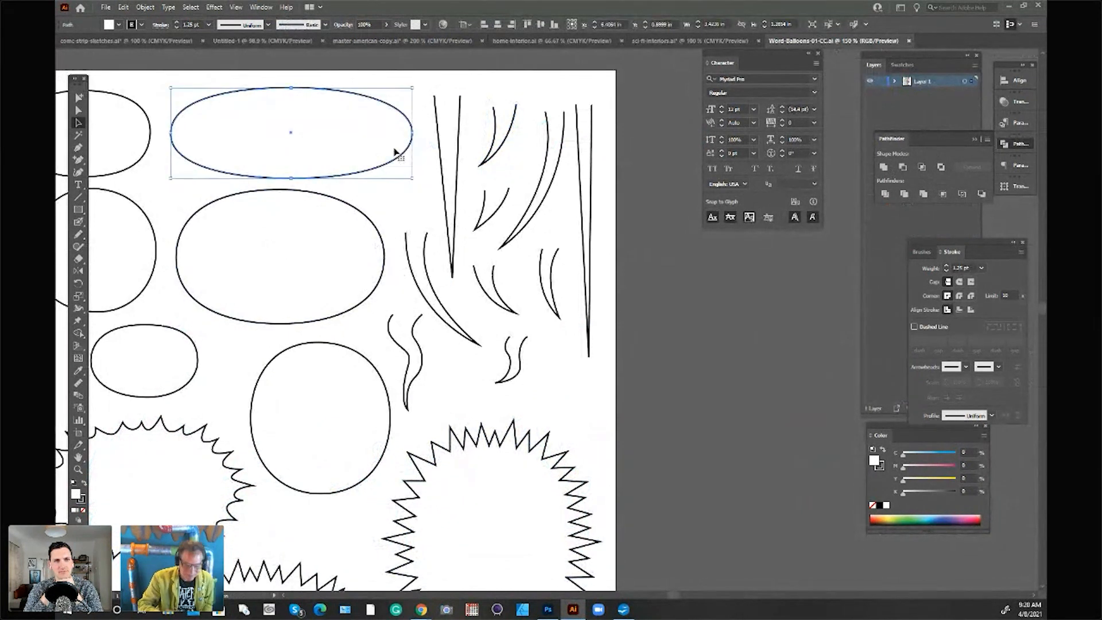
{"action": "left_click", "coordinate": [425, 42]}
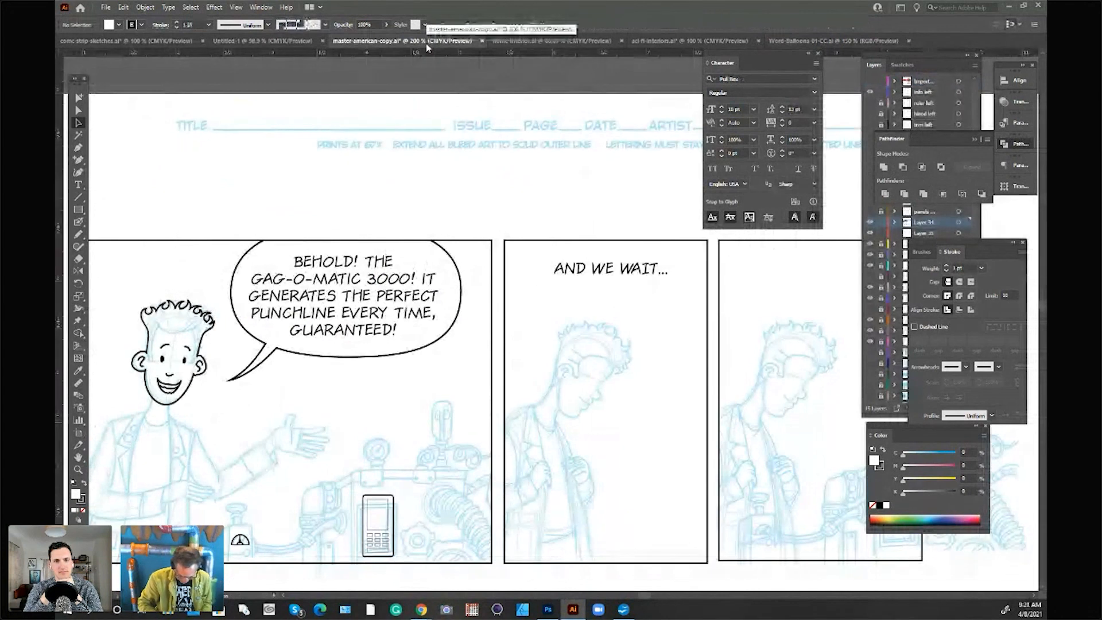
{"action": "key", "text": "ctrl+v"}
Step: Shrink the oval over the second panel's "AND WE WAIT..." and cover its part above the border with a rectangle for trimming
{"action": "mouse_move", "coordinate": [713, 383]}
{"action": "left_mouse_down"}
{"action": "mouse_move", "coordinate": [585, 344]}
{"action": "mouse_move", "coordinate": [617, 298]}
{"action": "mouse_move", "coordinate": [674, 286]}
{"action": "mouse_move", "coordinate": [690, 308]}
{"action": "left_mouse_up"}
{"action": "left_click_drag", "start_coordinate": [645, 300], "coordinate": [655, 291]}
{"action": "key", "text": "m"}
{"action": "left_click_drag", "start_coordinate": [500, 180], "coordinate": [725, 237]}
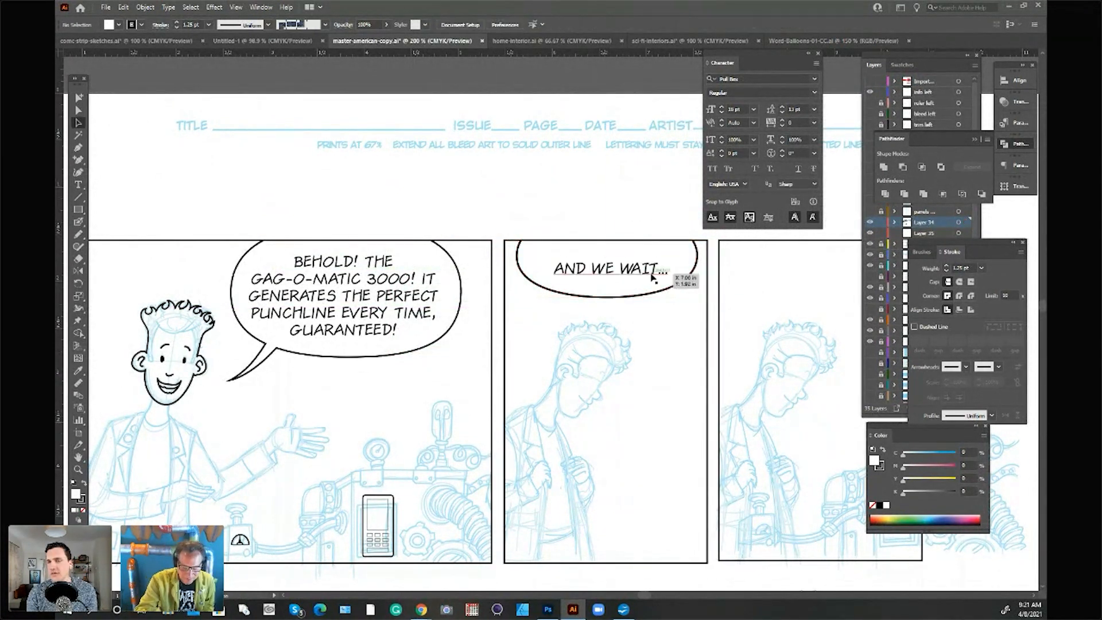
Step: Copy a narrow curved tail from Word-Balloons-01-CC, paste it mirrored and place it across the second balloon's lower-right edge
{"action": "left_click", "coordinate": [832, 41]}
{"action": "left_click", "coordinate": [544, 281]}
{"action": "left_click", "coordinate": [350, 42]}
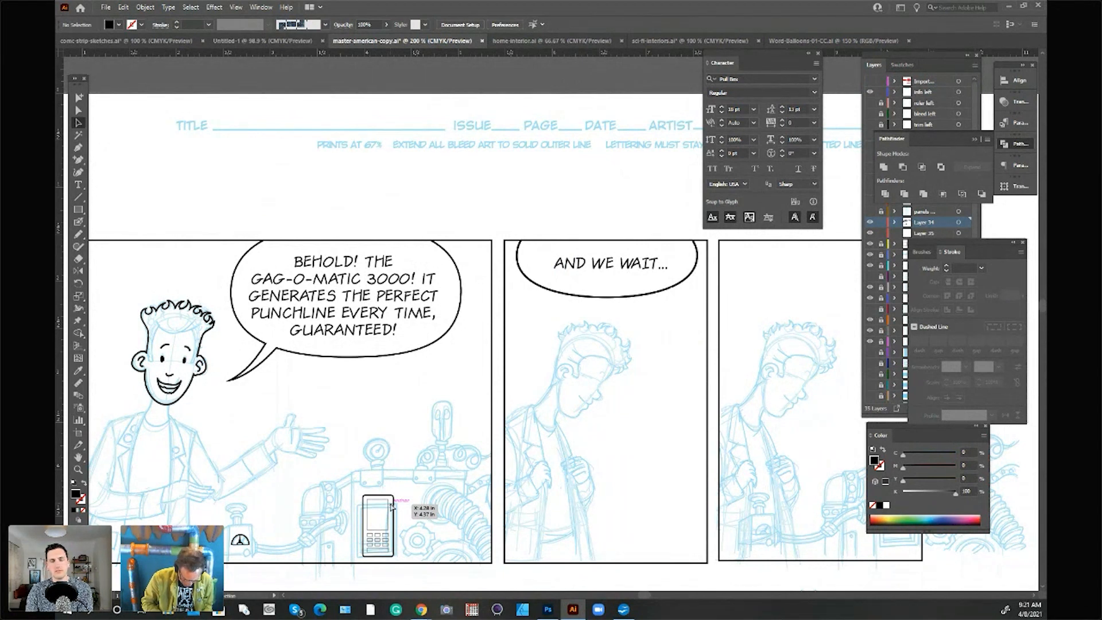
{"action": "key", "text": "ctrl+v"}
{"action": "mouse_move", "coordinate": [571, 323]}
{"action": "left_mouse_down"}
{"action": "mouse_move", "coordinate": [501, 329]}
{"action": "mouse_move", "coordinate": [535, 320]}
{"action": "left_mouse_up"}
{"action": "mouse_move", "coordinate": [534, 276]}
{"action": "left_mouse_down"}
{"action": "mouse_move", "coordinate": [535, 297]}
{"action": "mouse_move", "coordinate": [692, 314]}
{"action": "mouse_move", "coordinate": [657, 313]}
{"action": "mouse_move", "coordinate": [652, 296]}
{"action": "left_mouse_up"}
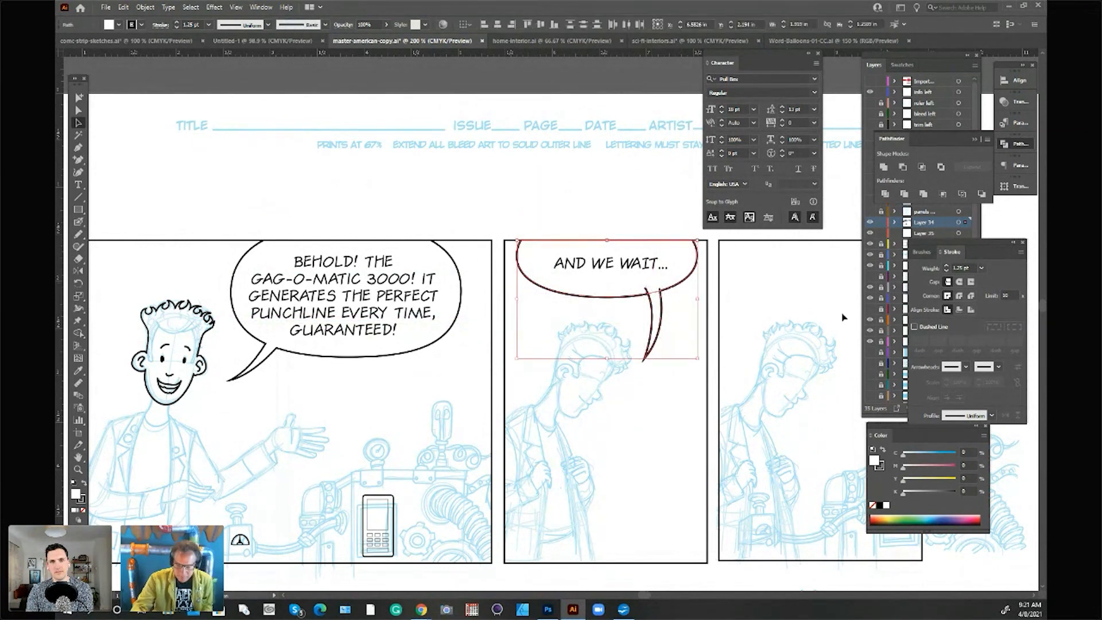
Step: Unite the curved tail with the second panel's balloon and send the merged shape behind its dialogue
{"action": "left_click", "coordinate": [886, 168]}
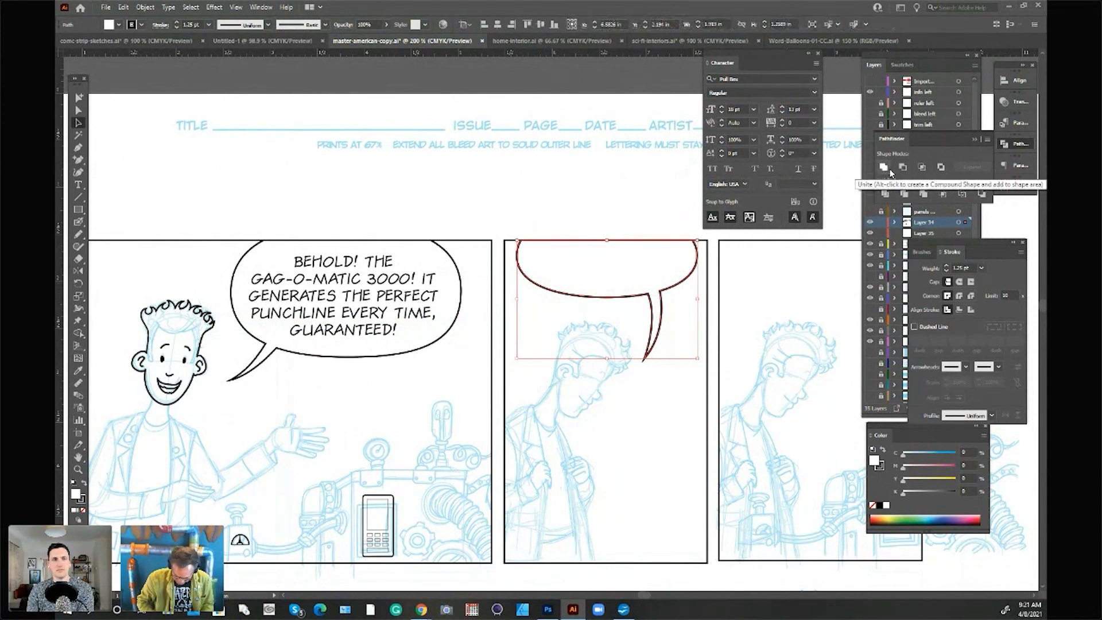
{"action": "key", "text": "ctrl+shift+bracketleft"}
Step: Match the second balloon's outline to the first panel's balloon by sampling its 1 pt stroke, and deselect it
{"action": "left_click", "coordinate": [78, 370]}
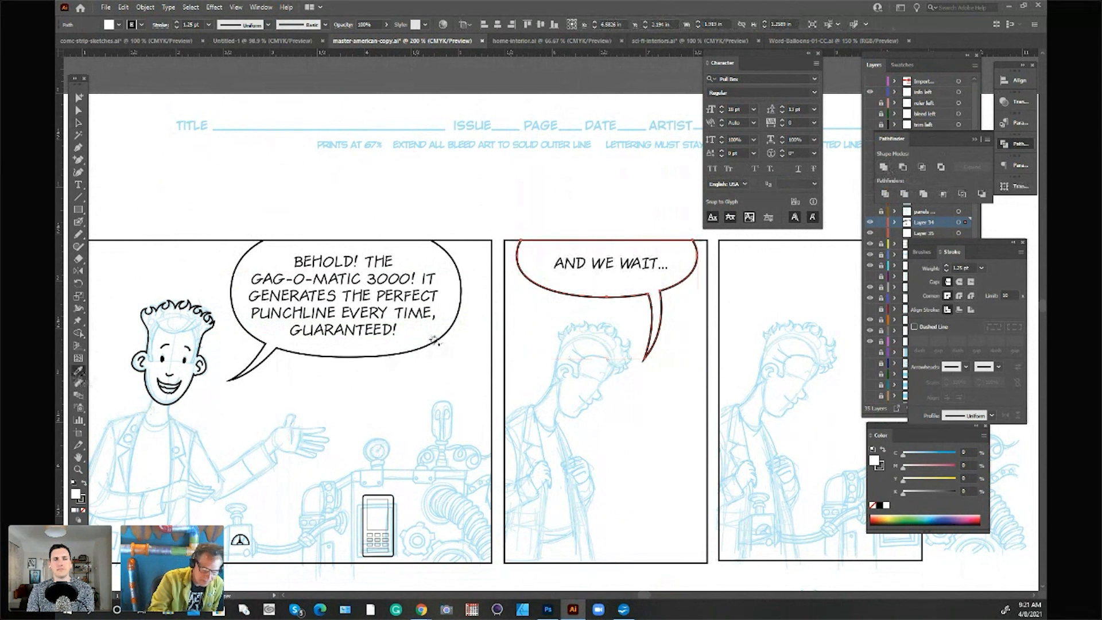
{"action": "left_click", "coordinate": [434, 342]}
{"action": "left_click", "coordinate": [79, 122]}
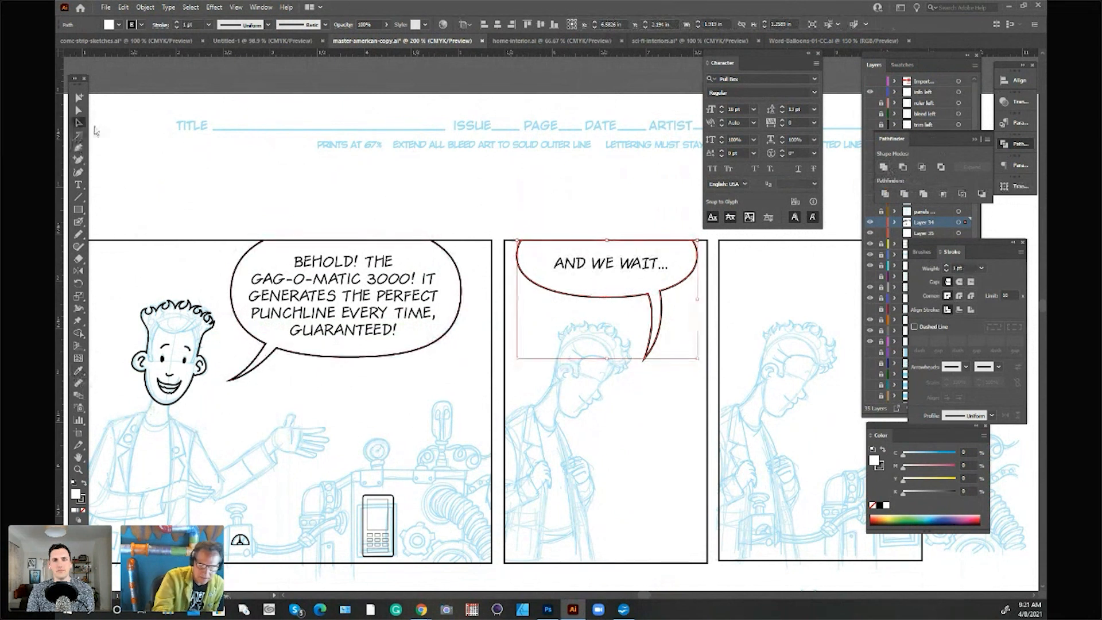
{"action": "left_click", "coordinate": [621, 191]}
{"action": "left_click_drag", "start_coordinate": [646, 597], "coordinate": [651, 594]}
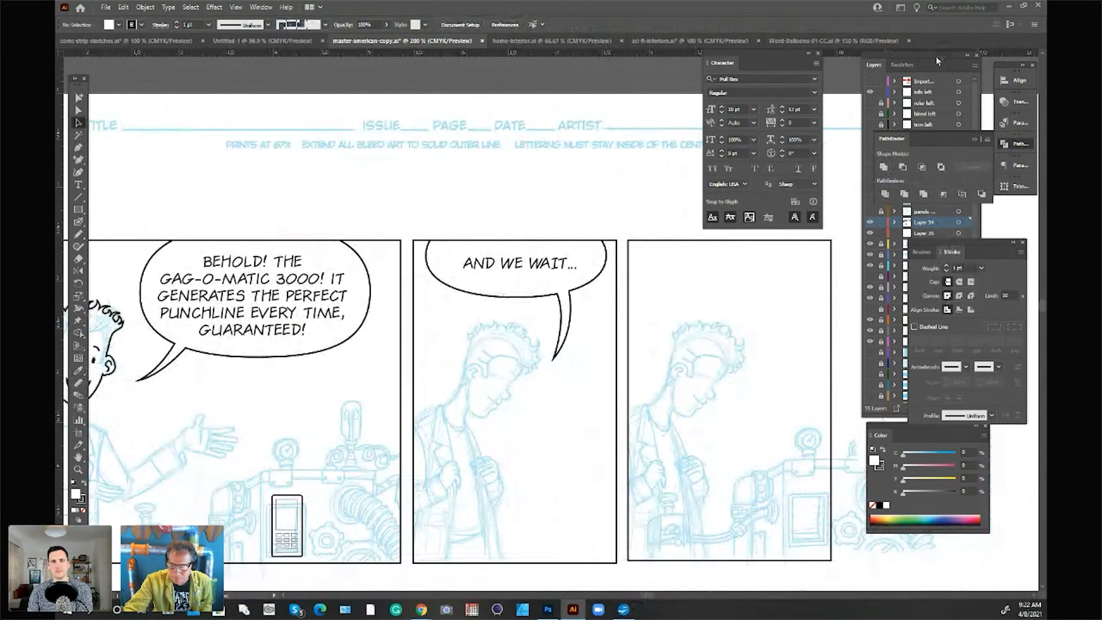
{"action": "left_click_drag", "start_coordinate": [939, 58], "coordinate": [939, 61]}
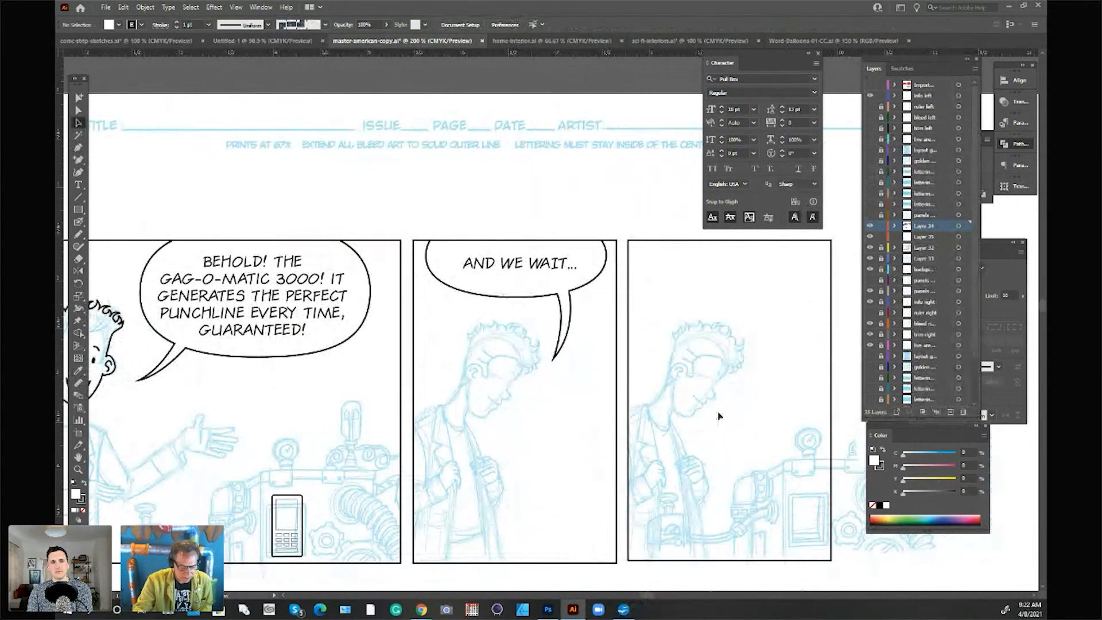
{"action": "left_click_drag", "start_coordinate": [652, 598], "coordinate": [649, 592]}
{"action": "scroll", "coordinate": [765, 477], "scroll_direction": "down", "scroll_amount": 1}
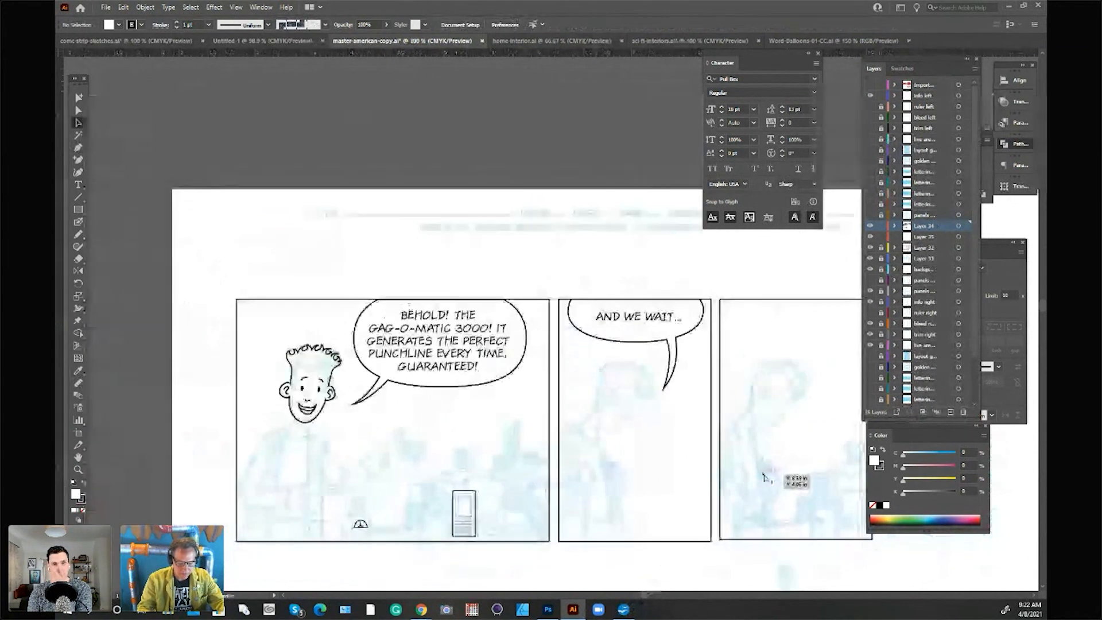
{"action": "left_click_drag", "start_coordinate": [642, 595], "coordinate": [648, 596]}
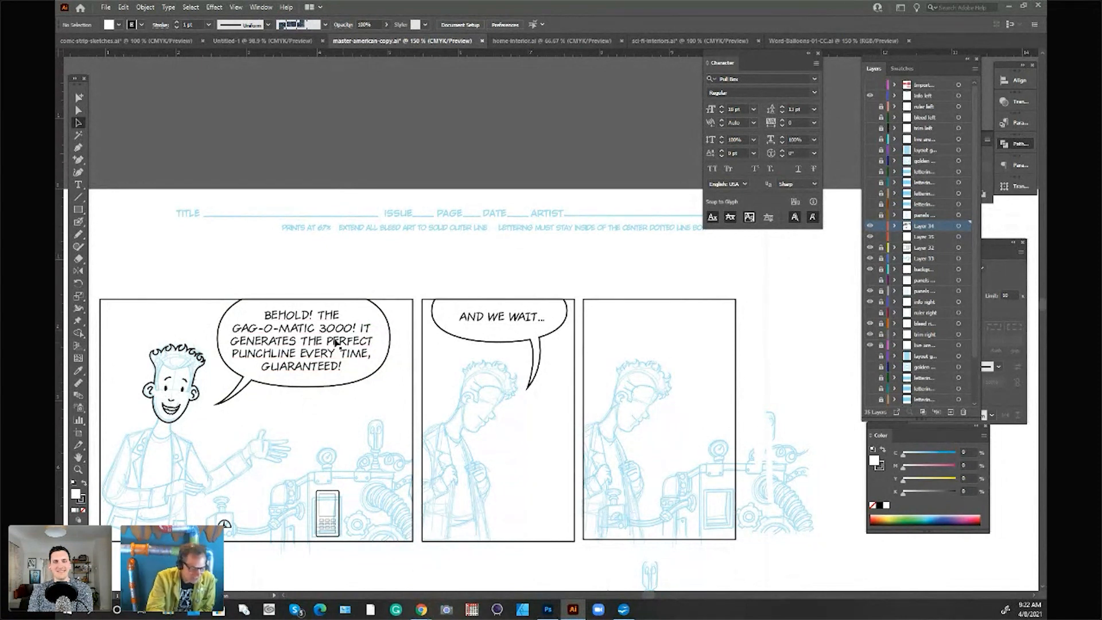
{"action": "left_click", "coordinate": [364, 341]}
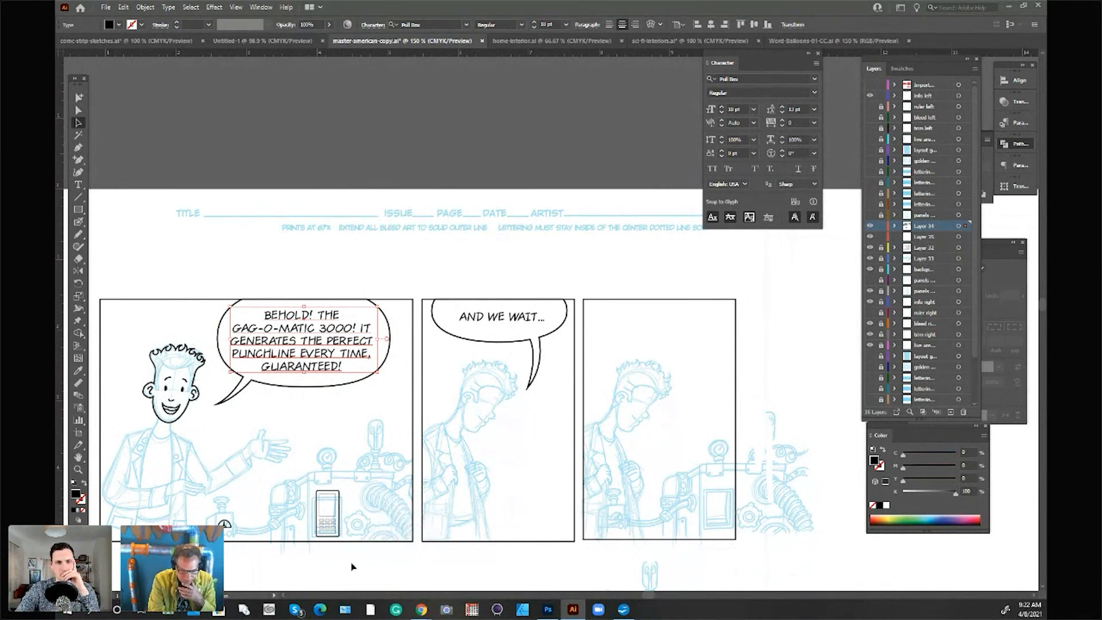
{"action": "left_click", "coordinate": [516, 266]}
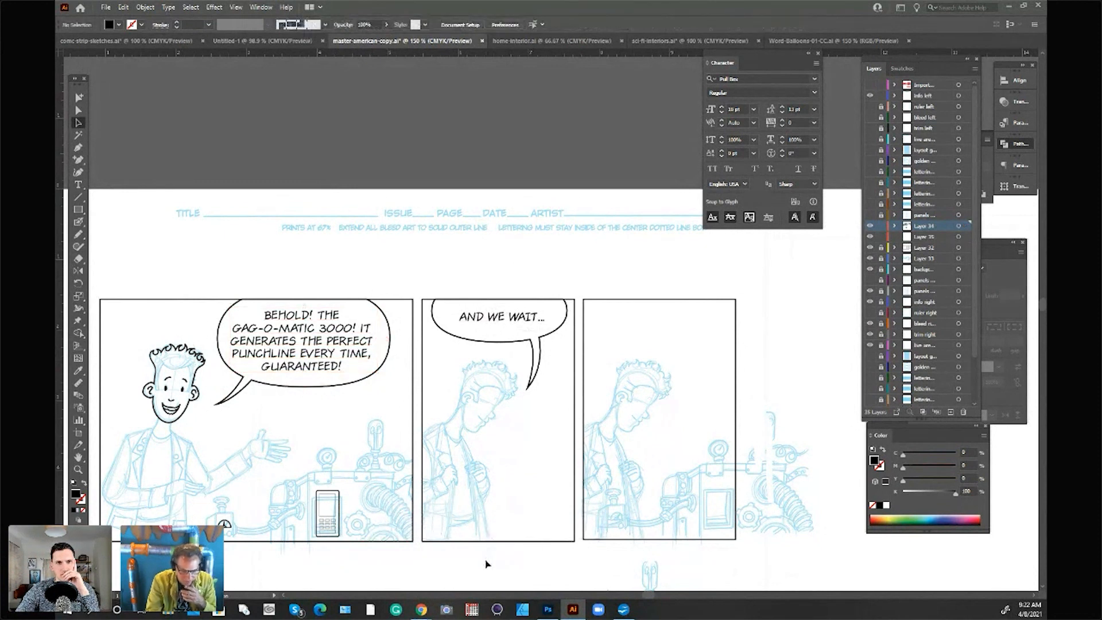
{"action": "left_click_drag", "start_coordinate": [526, 389], "coordinate": [514, 392]}
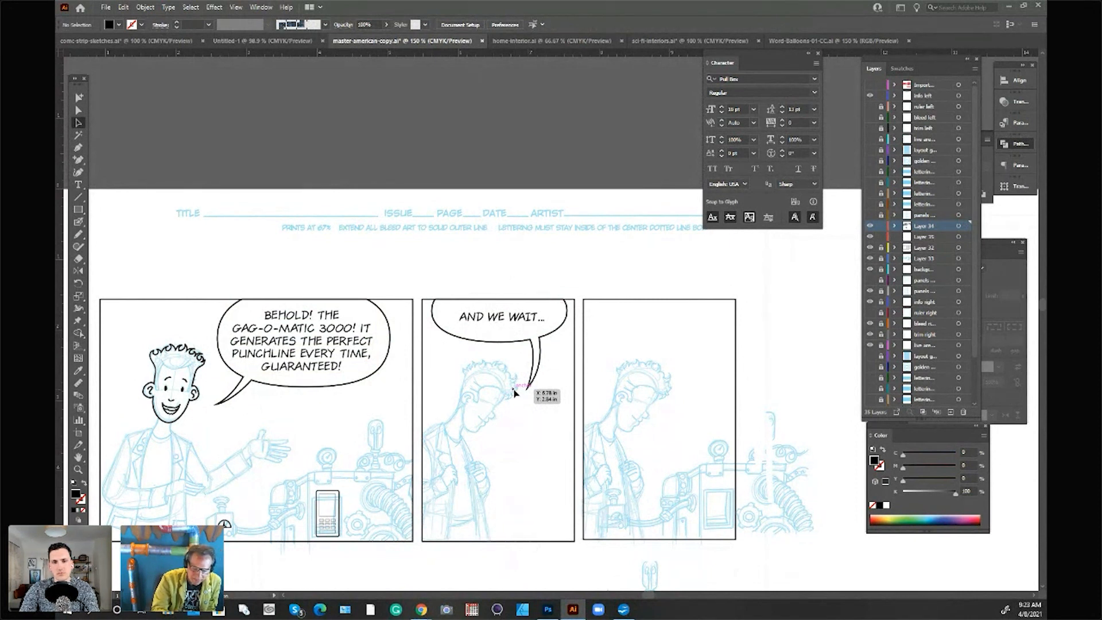
{"action": "left_click_drag", "start_coordinate": [540, 352], "coordinate": [527, 390]}
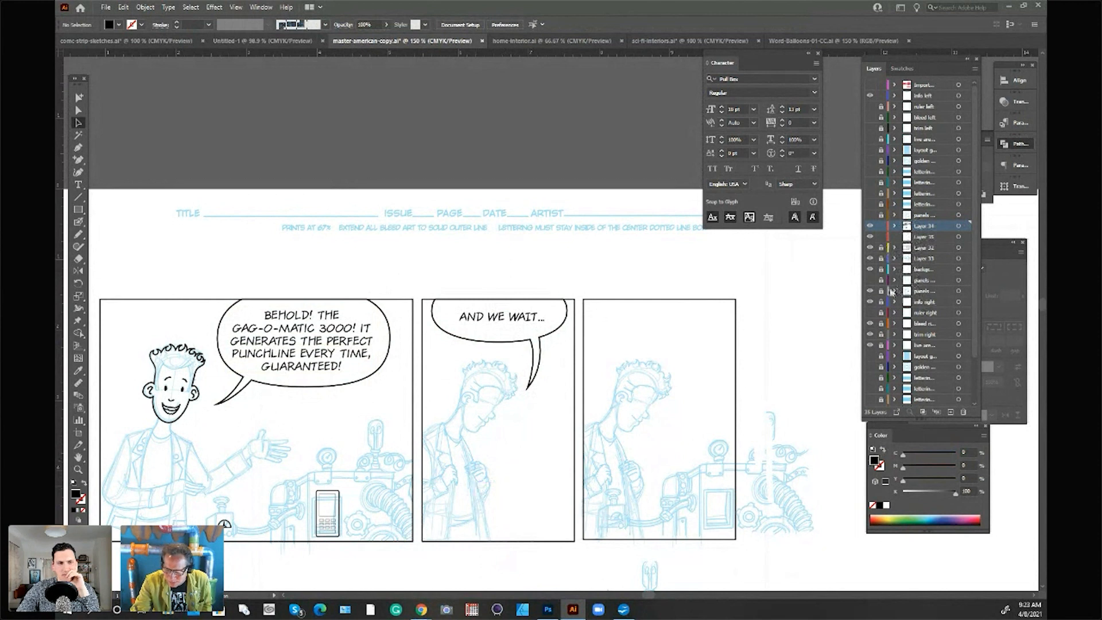
Step: Make the blue sketch layer, Layer 33, active and sample the sketch's light blue from the second panel's character
{"action": "left_click", "coordinate": [870, 260]}
{"action": "left_click", "coordinate": [870, 260]}
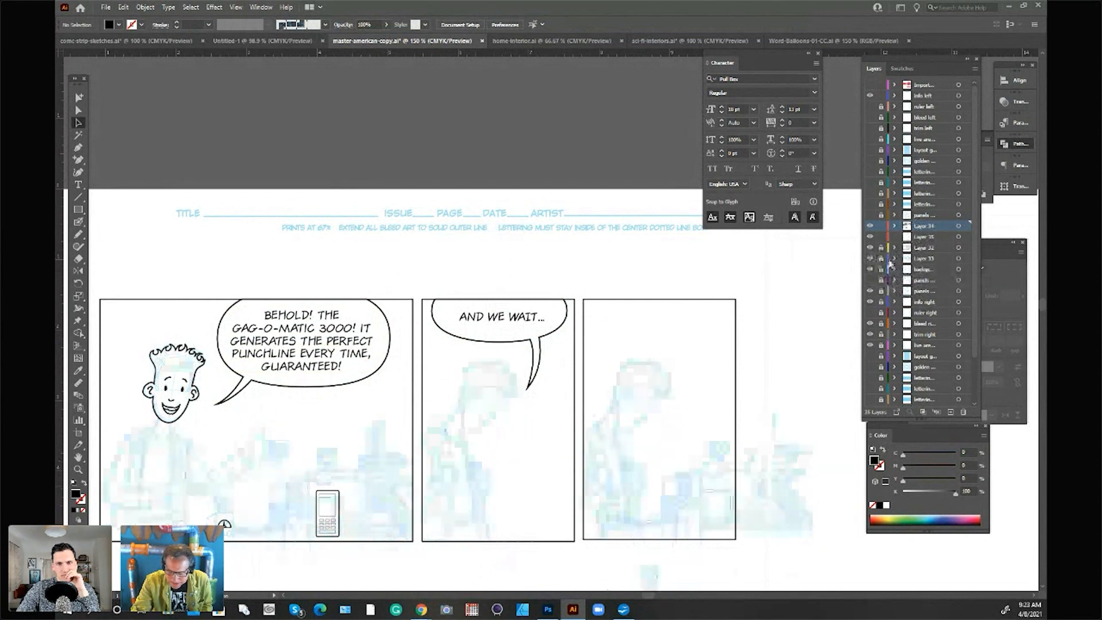
{"action": "left_click", "coordinate": [921, 259]}
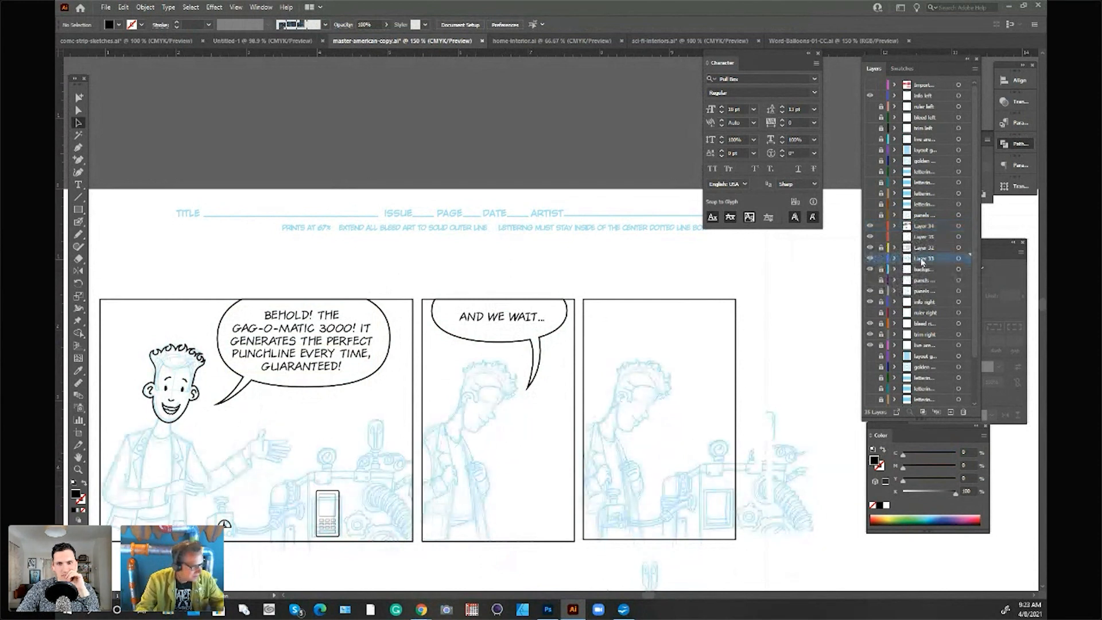
{"action": "scroll", "coordinate": [802, 419], "scroll_direction": "up", "scroll_amount": 1}
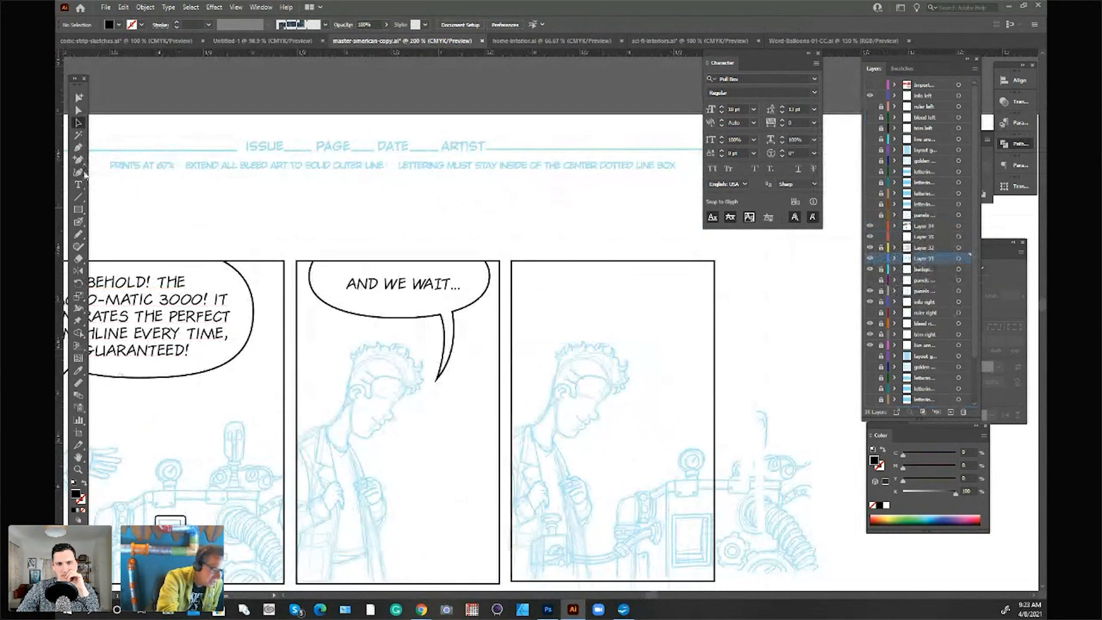
{"action": "left_click", "coordinate": [79, 222]}
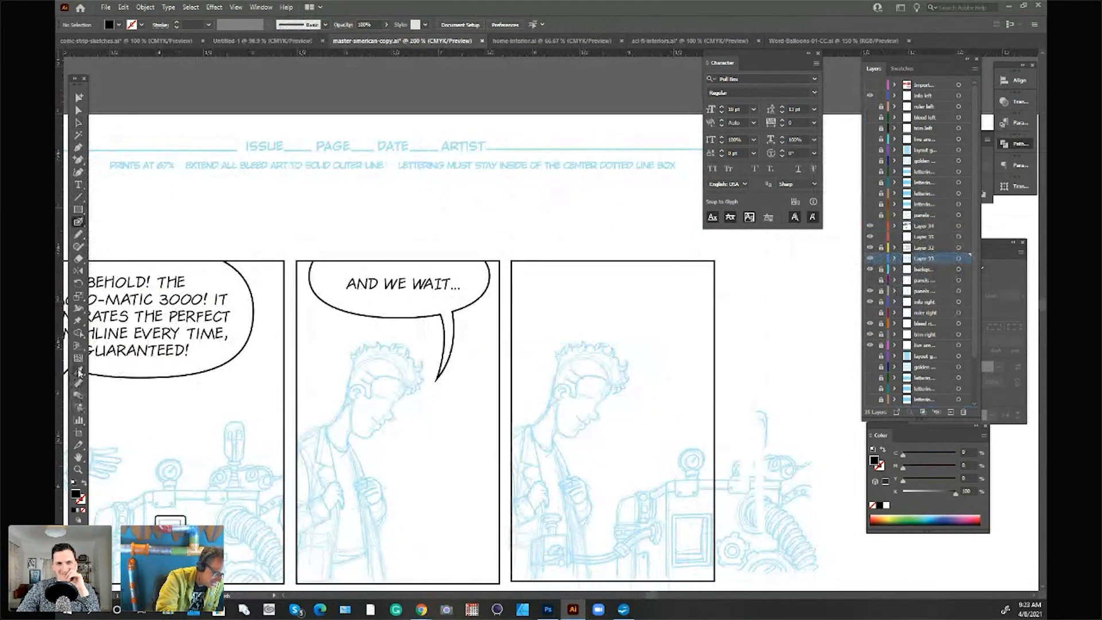
{"action": "left_click", "coordinate": [79, 371]}
{"action": "left_click", "coordinate": [419, 384]}
{"action": "left_click", "coordinate": [81, 123]}
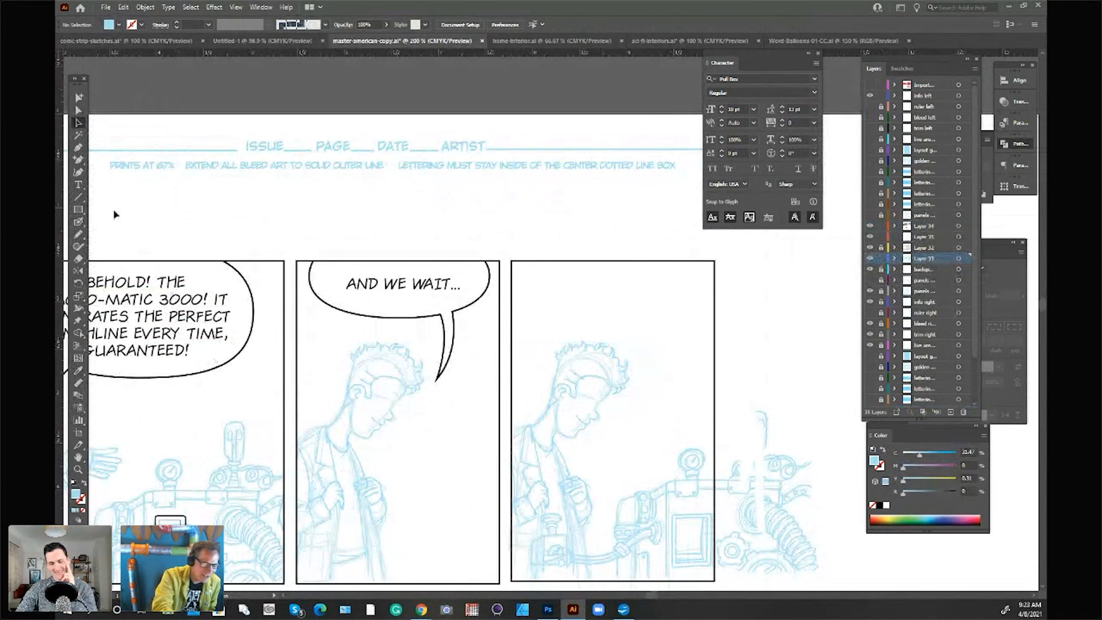
Step: Sketch a slanted narrow cuff about 0.46 in wide and 0.54 in high beside the face in the third panel
{"action": "left_click", "coordinate": [78, 222]}
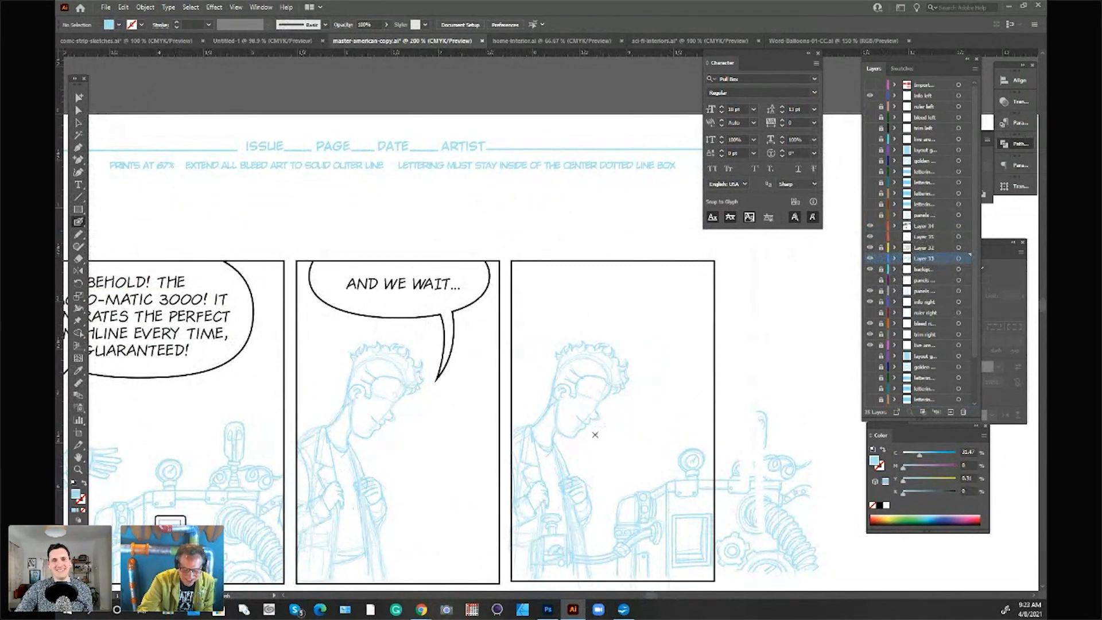
{"action": "left_click_drag", "start_coordinate": [594, 435], "coordinate": [615, 401]}
{"action": "key", "text": "shift+x"}
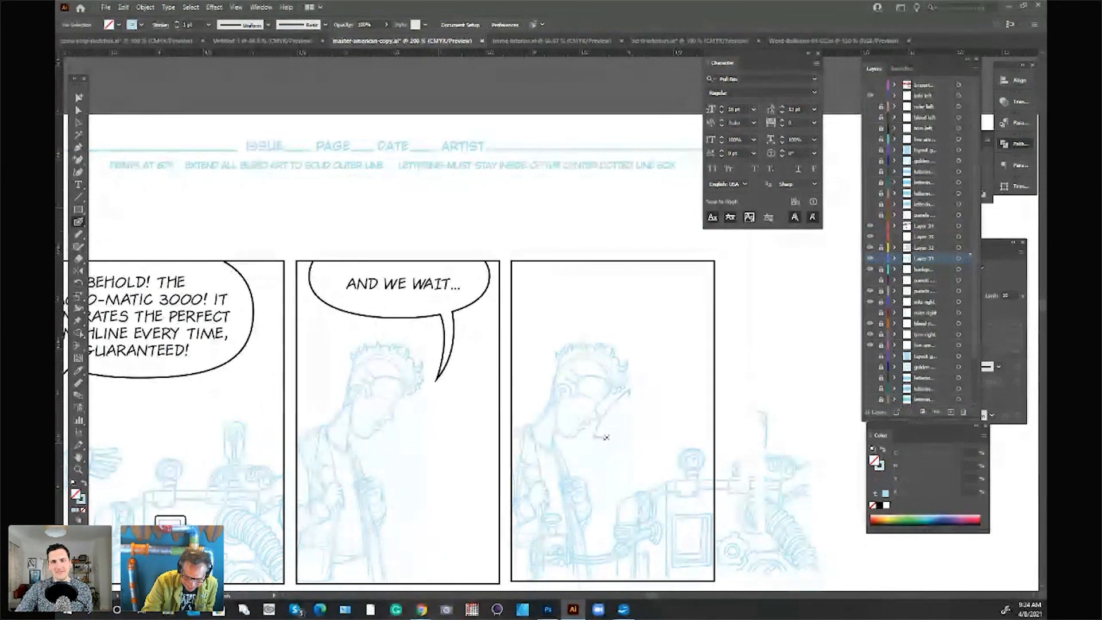
{"action": "mouse_move", "coordinate": [601, 437]}
{"action": "left_mouse_down"}
{"action": "mouse_move", "coordinate": [630, 395]}
{"action": "mouse_move", "coordinate": [604, 439]}
{"action": "mouse_move", "coordinate": [625, 395]}
{"action": "left_mouse_up"}
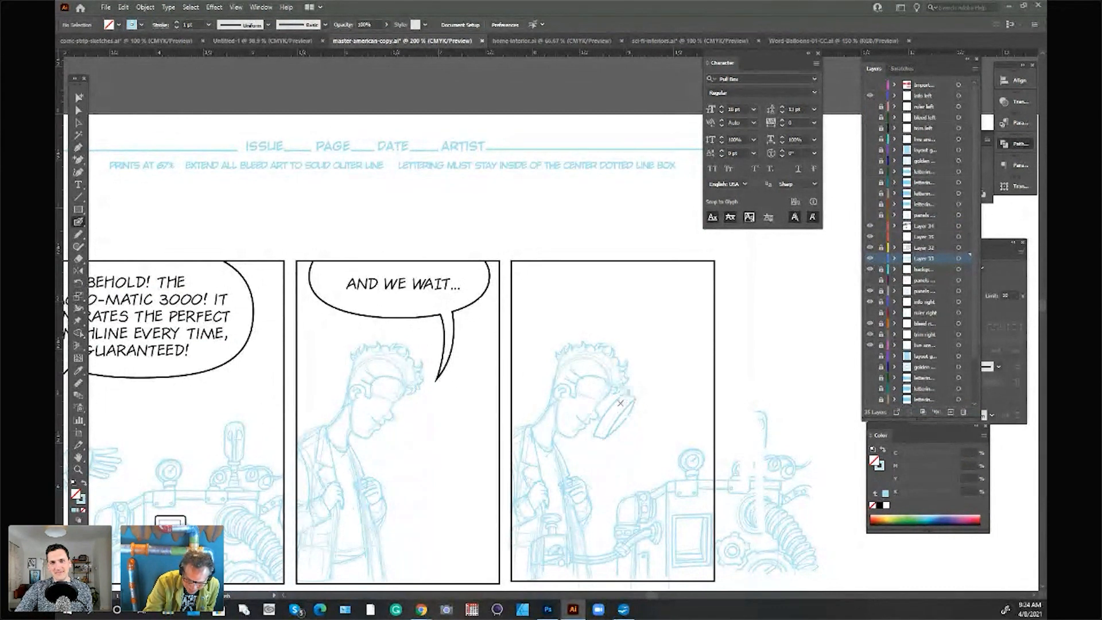
{"action": "left_click_drag", "start_coordinate": [598, 437], "coordinate": [608, 418]}
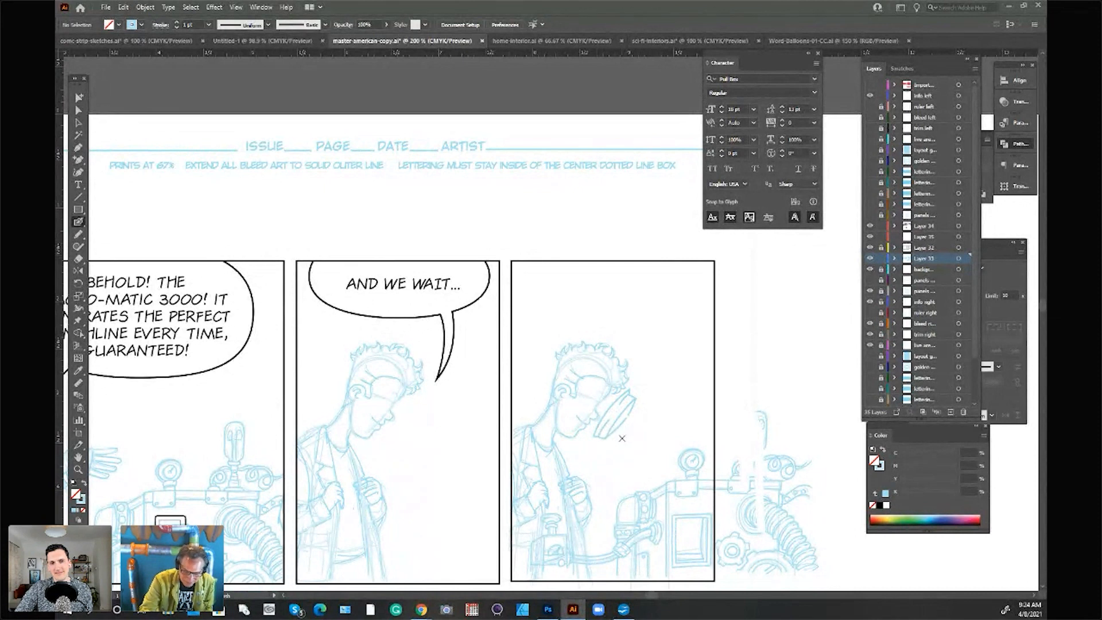
Step: Move the sketched cuff closer to the third panel character's face and deselect it
{"action": "left_click", "coordinate": [78, 122]}
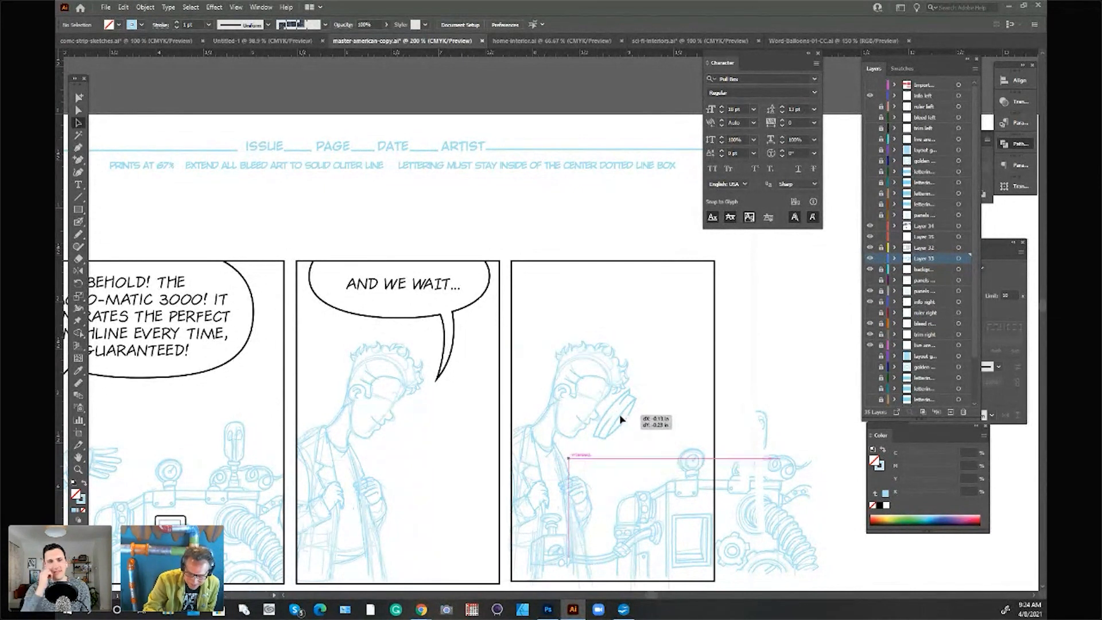
{"action": "left_click", "coordinate": [625, 425]}
{"action": "left_click", "coordinate": [623, 425]}
{"action": "left_click_drag", "start_coordinate": [623, 425], "coordinate": [612, 425]}
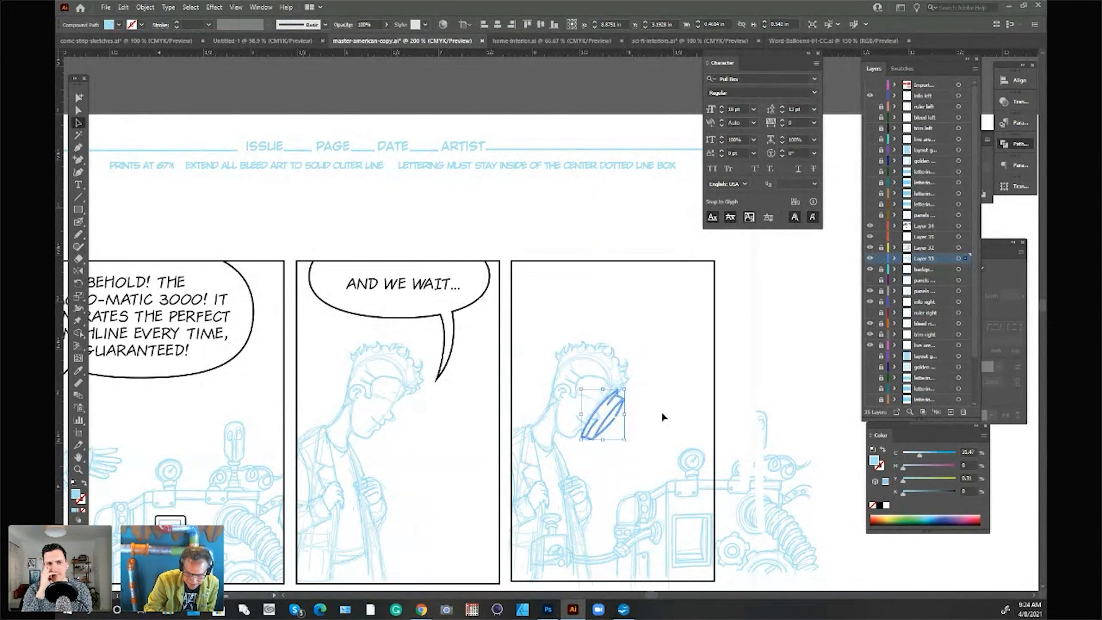
{"action": "left_click", "coordinate": [770, 389]}
{"action": "left_click", "coordinate": [80, 148]}
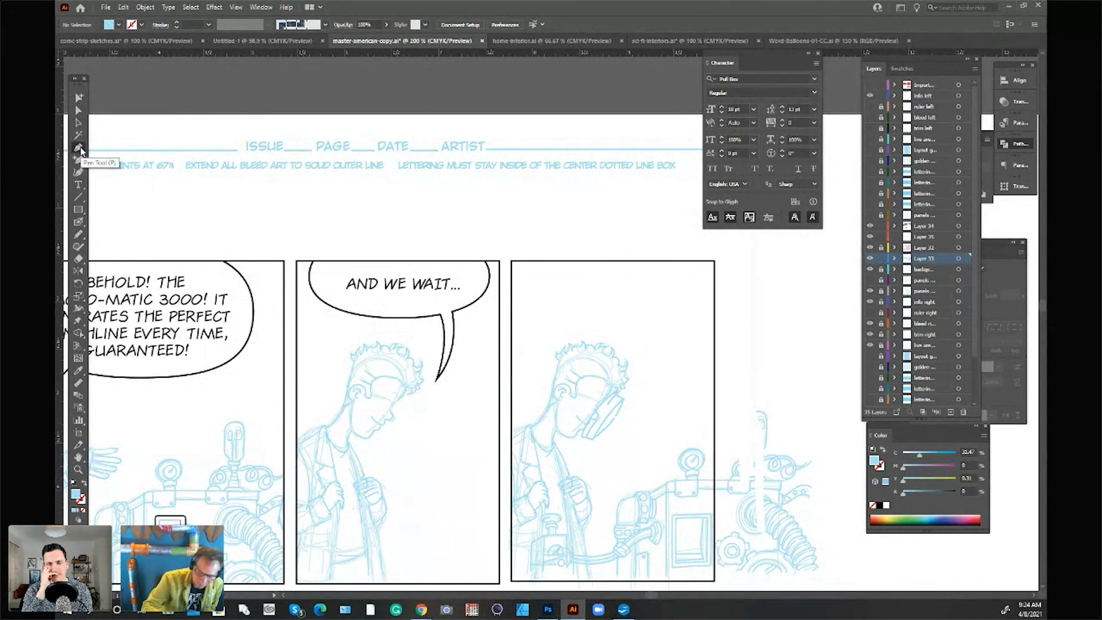
{"action": "left_click_drag", "start_coordinate": [607, 421], "coordinate": [606, 393]}
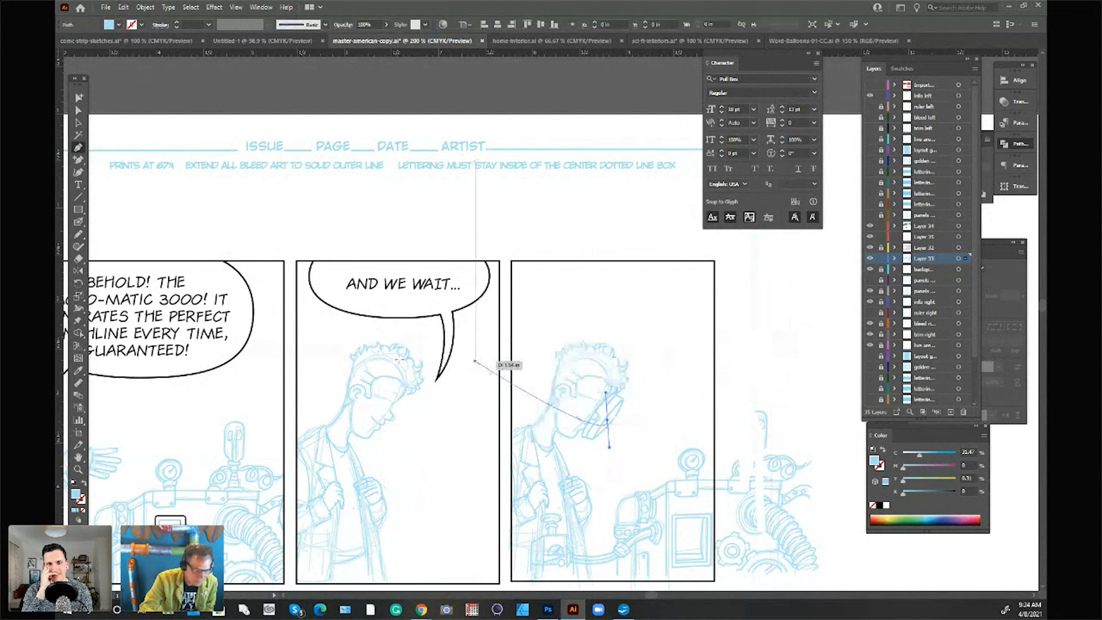
{"action": "left_click", "coordinate": [80, 110]}
{"action": "left_click", "coordinate": [121, 96]}
Step: Sketch a zigzag extending arm from the machine to the cuff and an open hand across the third panel character's face
{"action": "left_click", "coordinate": [81, 224]}
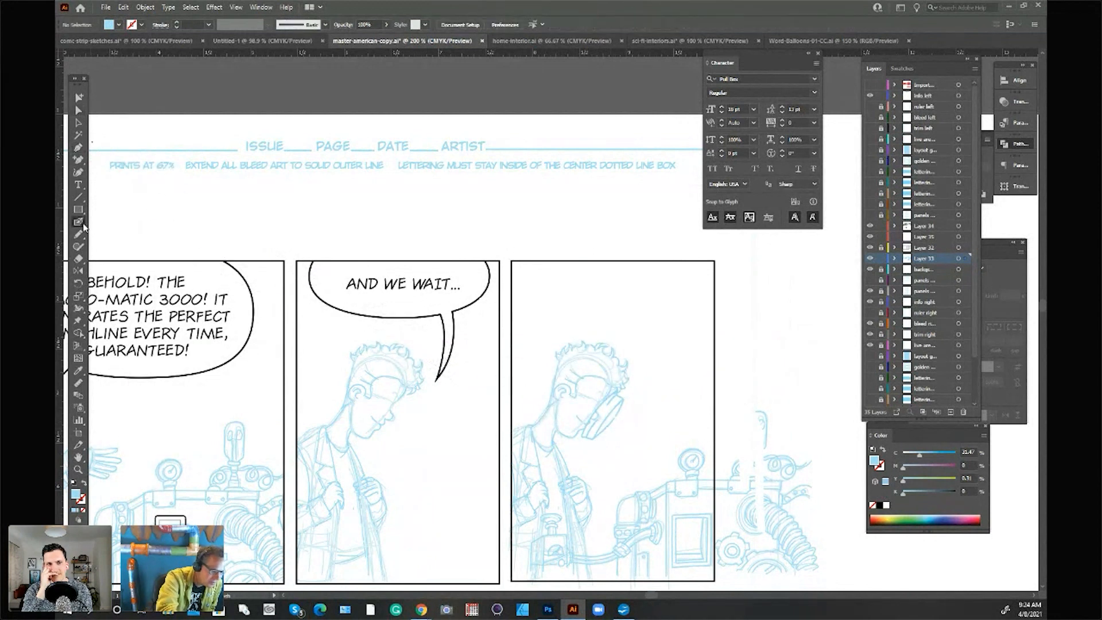
{"action": "mouse_move", "coordinate": [610, 421]}
{"action": "left_mouse_down"}
{"action": "mouse_move", "coordinate": [618, 446]}
{"action": "mouse_move", "coordinate": [625, 409]}
{"action": "mouse_move", "coordinate": [606, 429]}
{"action": "mouse_move", "coordinate": [610, 417]}
{"action": "mouse_move", "coordinate": [635, 418]}
{"action": "mouse_move", "coordinate": [614, 422]}
{"action": "mouse_move", "coordinate": [637, 420]}
{"action": "mouse_move", "coordinate": [615, 444]}
{"action": "mouse_move", "coordinate": [637, 442]}
{"action": "mouse_move", "coordinate": [614, 447]}
{"action": "mouse_move", "coordinate": [632, 448]}
{"action": "mouse_move", "coordinate": [640, 419]}
{"action": "mouse_move", "coordinate": [639, 476]}
{"action": "mouse_move", "coordinate": [642, 441]}
{"action": "mouse_move", "coordinate": [668, 448]}
{"action": "mouse_move", "coordinate": [644, 476]}
{"action": "mouse_move", "coordinate": [658, 479]}
{"action": "mouse_move", "coordinate": [672, 445]}
{"action": "mouse_move", "coordinate": [667, 476]}
{"action": "left_mouse_up"}
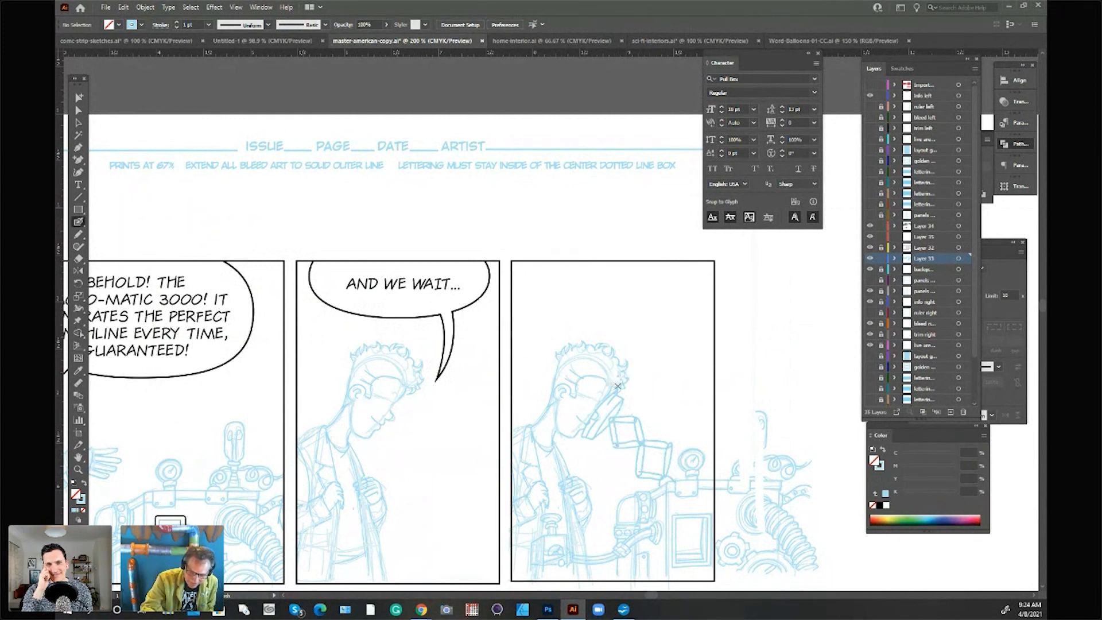
{"action": "mouse_move", "coordinate": [616, 391]}
{"action": "left_mouse_down"}
{"action": "mouse_move", "coordinate": [577, 358]}
{"action": "mouse_move", "coordinate": [593, 385]}
{"action": "mouse_move", "coordinate": [585, 394]}
{"action": "mouse_move", "coordinate": [545, 374]}
{"action": "mouse_move", "coordinate": [589, 406]}
{"action": "mouse_move", "coordinate": [540, 405]}
{"action": "mouse_move", "coordinate": [534, 415]}
{"action": "mouse_move", "coordinate": [585, 435]}
{"action": "left_mouse_up"}
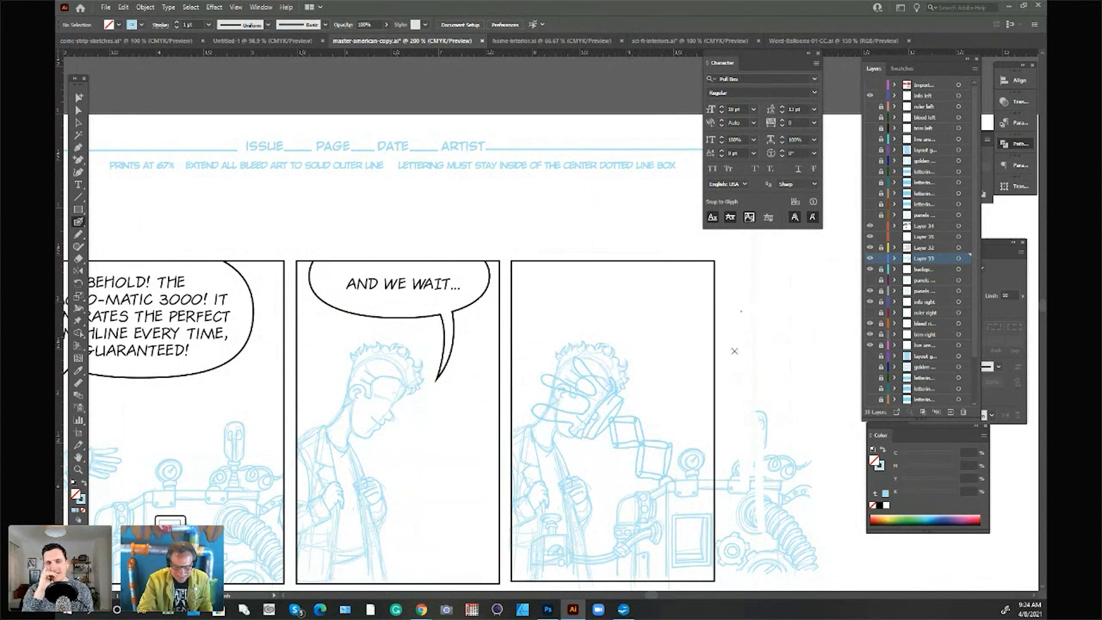
{"action": "key", "text": "a"}
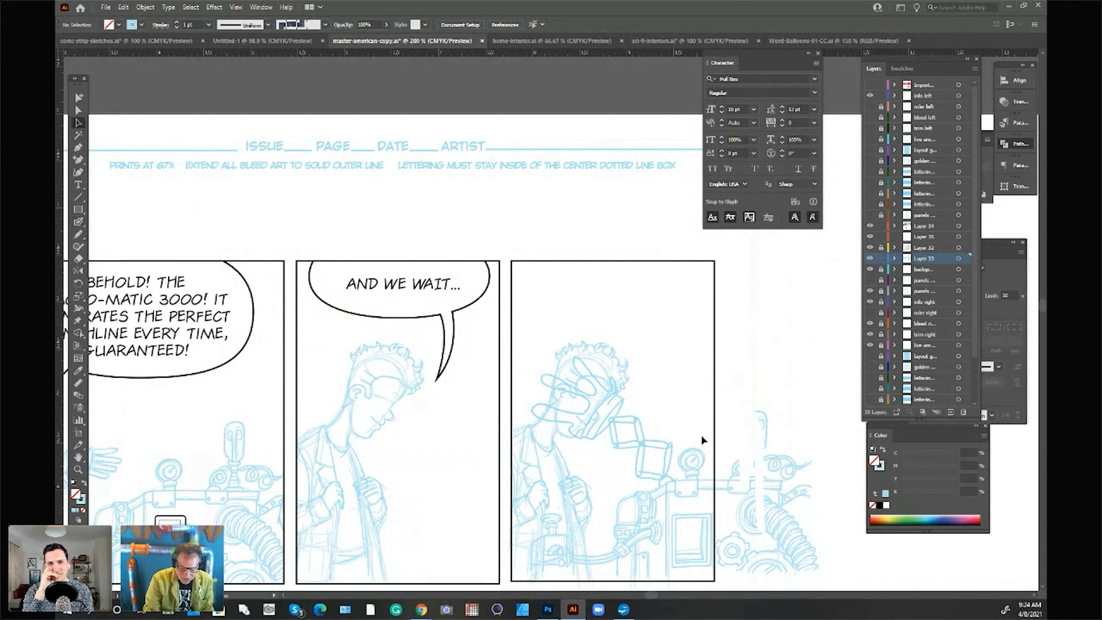
{"action": "left_click", "coordinate": [652, 482]}
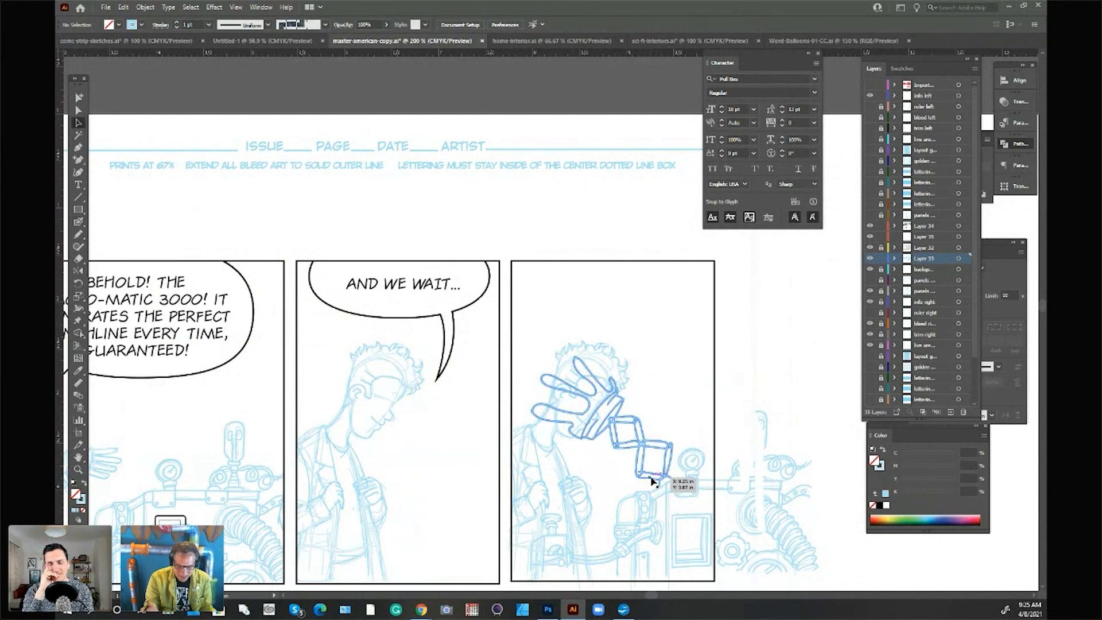
{"action": "left_click", "coordinate": [687, 415]}
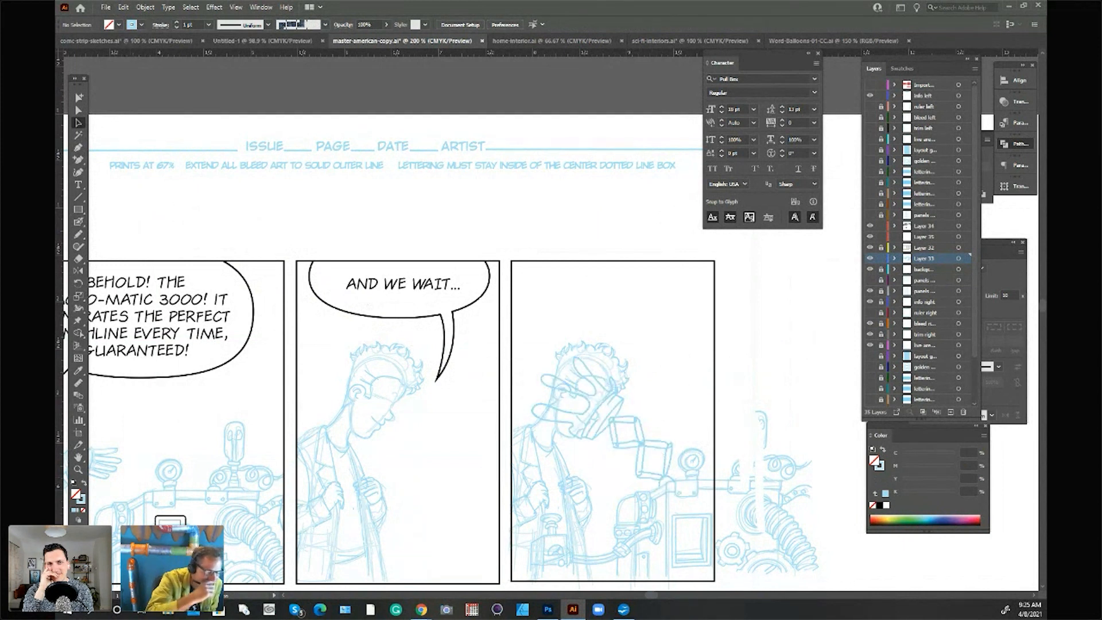
Step: Open sound-effects-2 from the Illustrator folder inside Comic-World-Builder's Sound-Effects folder
{"action": "left_click", "coordinate": [106, 8]}
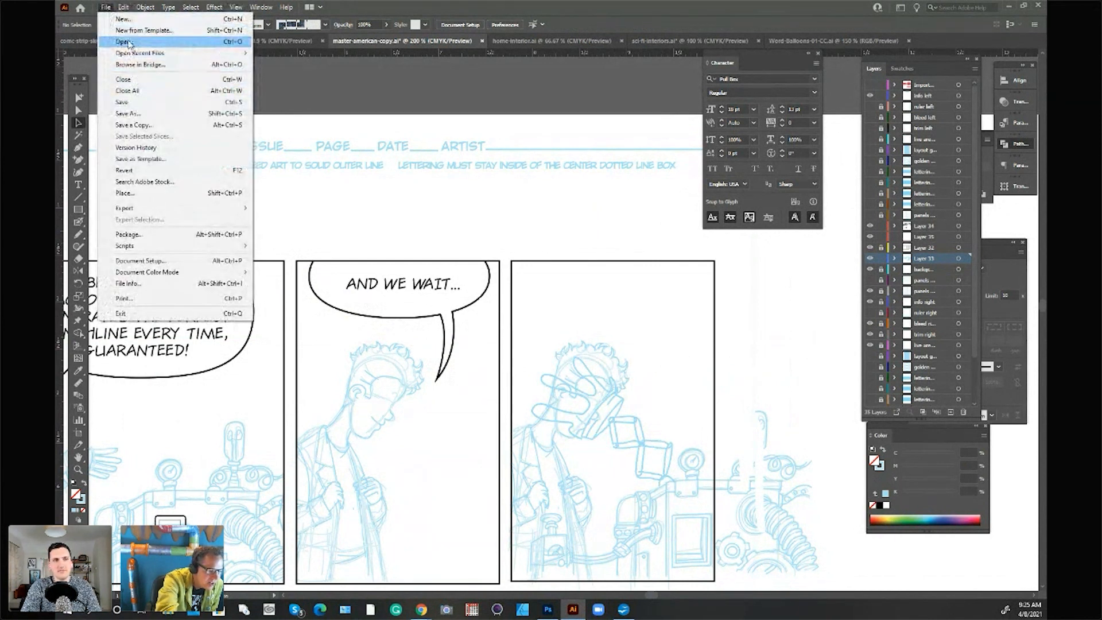
{"action": "left_click", "coordinate": [128, 43]}
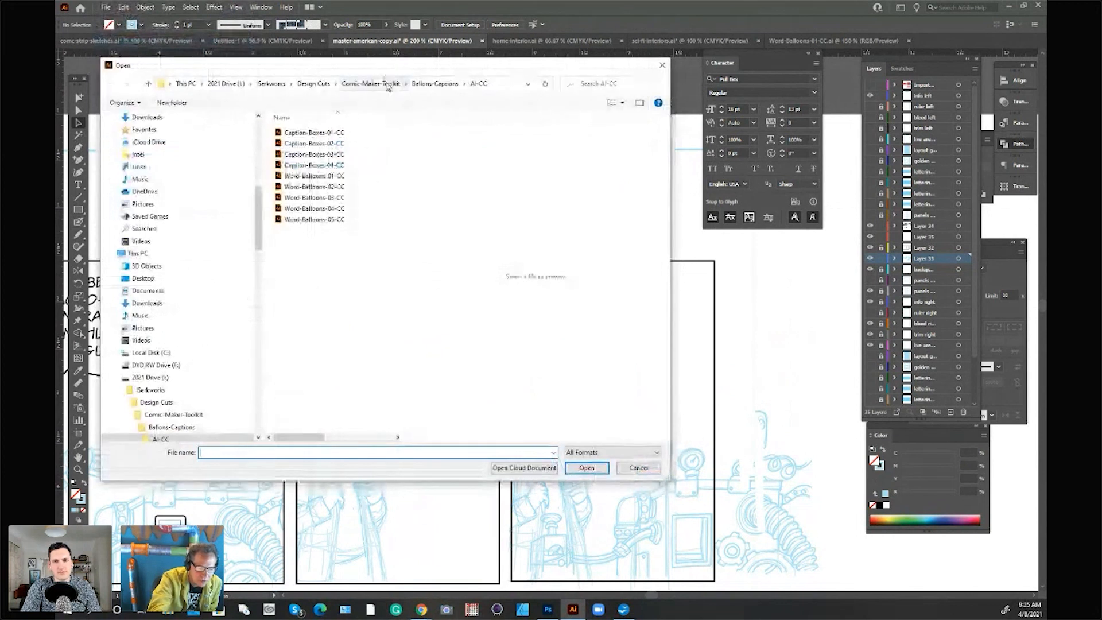
{"action": "left_click", "coordinate": [322, 86]}
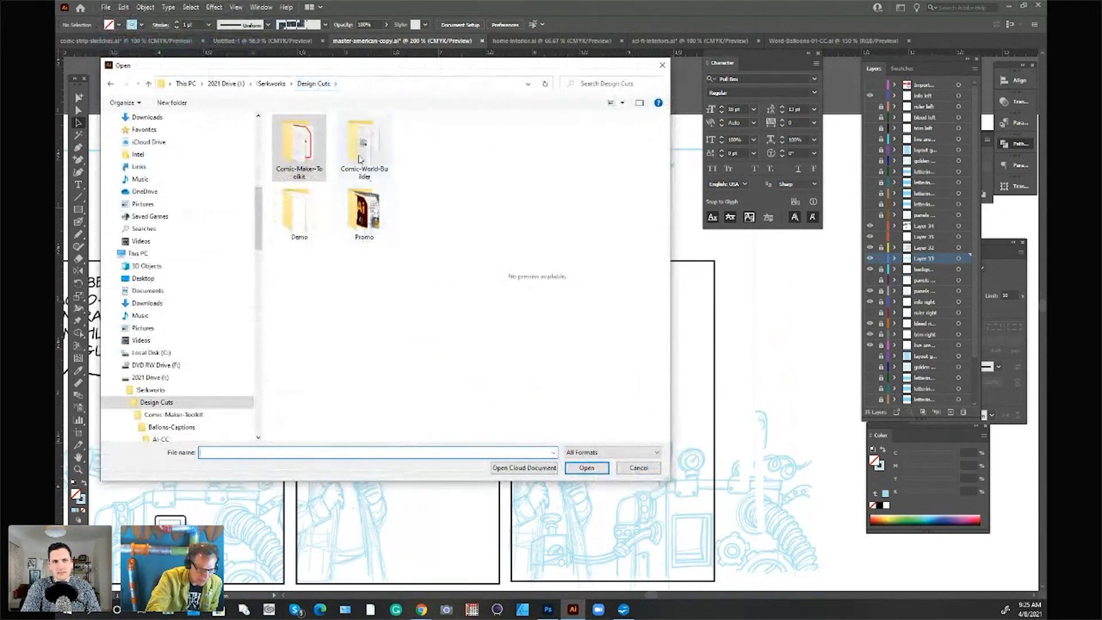
{"action": "double_click", "coordinate": [388, 165]}
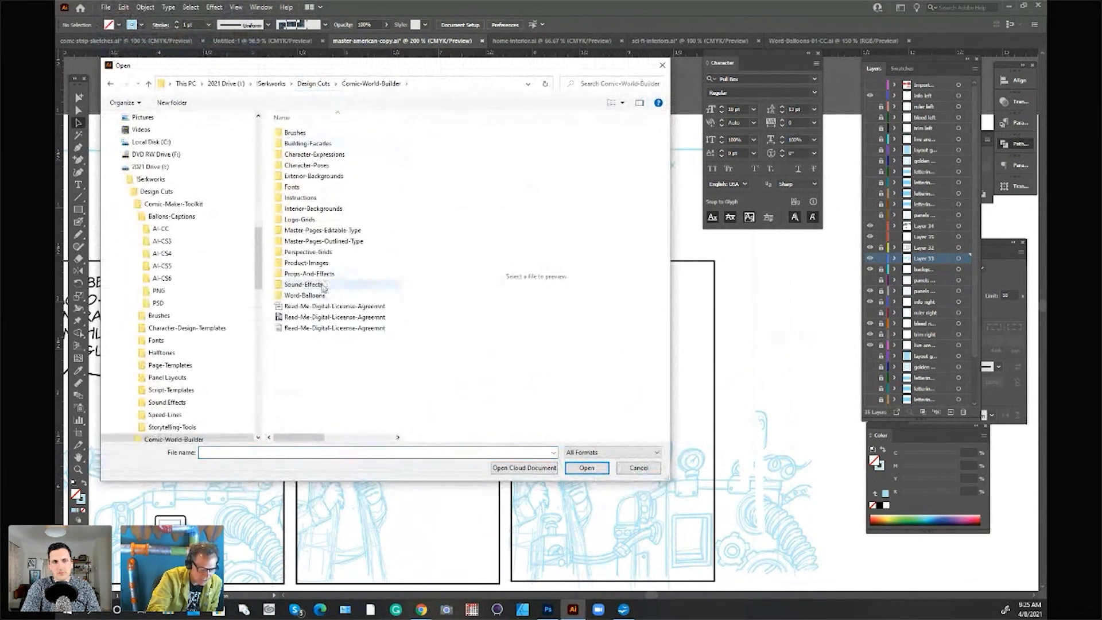
{"action": "double_click", "coordinate": [324, 286]}
{"action": "double_click", "coordinate": [310, 134]}
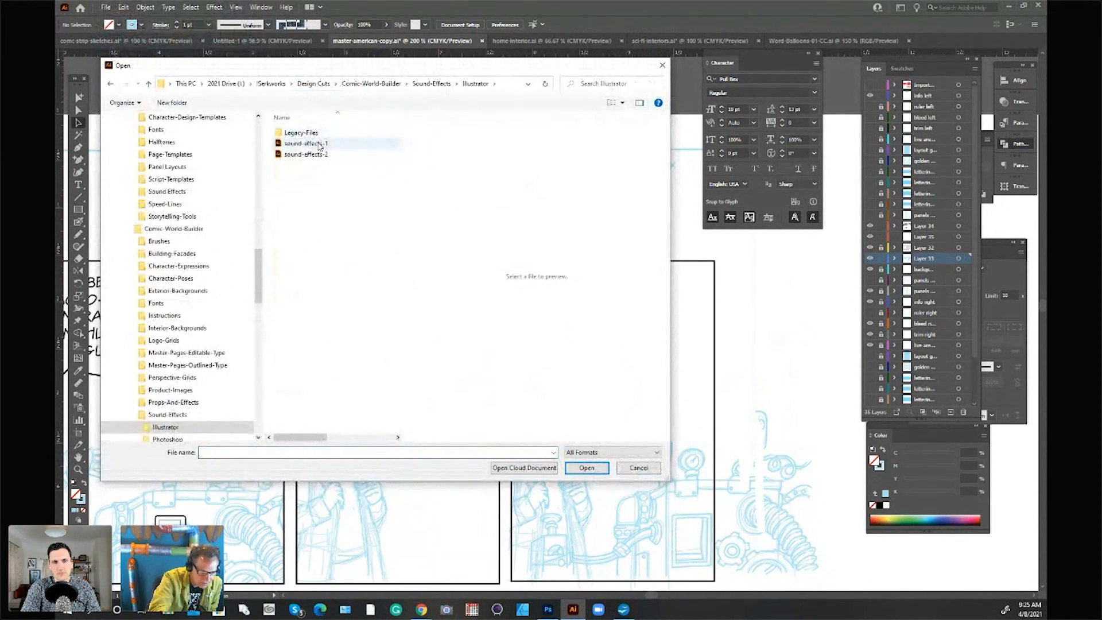
{"action": "left_click", "coordinate": [320, 144]}
{"action": "left_click", "coordinate": [320, 144]}
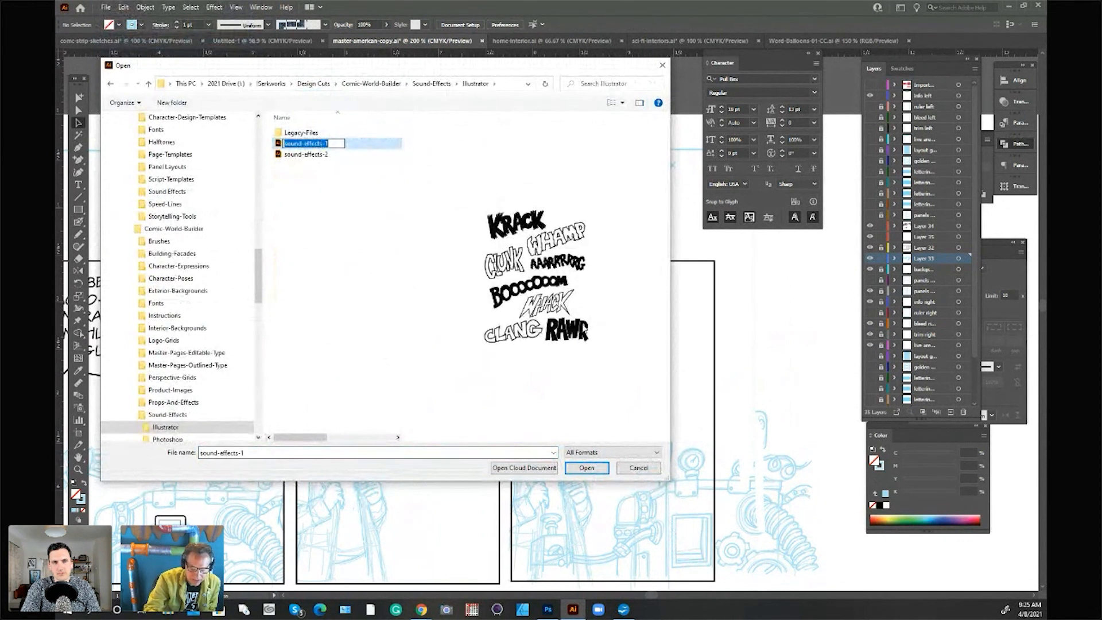
{"action": "left_click", "coordinate": [312, 154]}
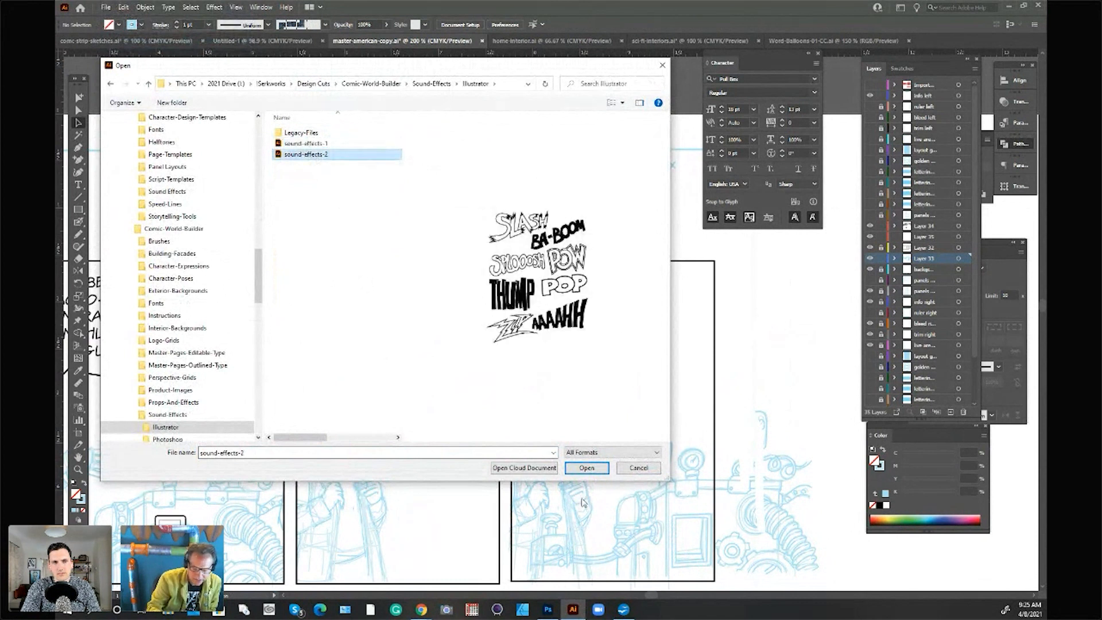
{"action": "left_click", "coordinate": [596, 469]}
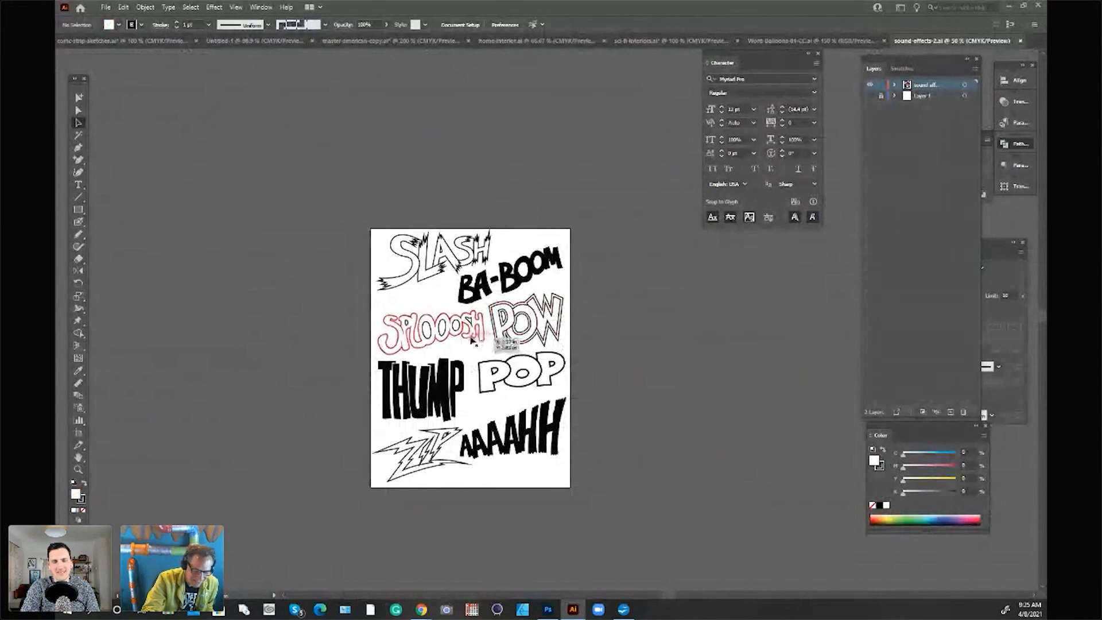
Step: Copy the SPLOOOSH lettering into the master-american-copy document and scale it to about 1.9 in wide near the third panel's top
{"action": "left_click", "coordinate": [484, 335]}
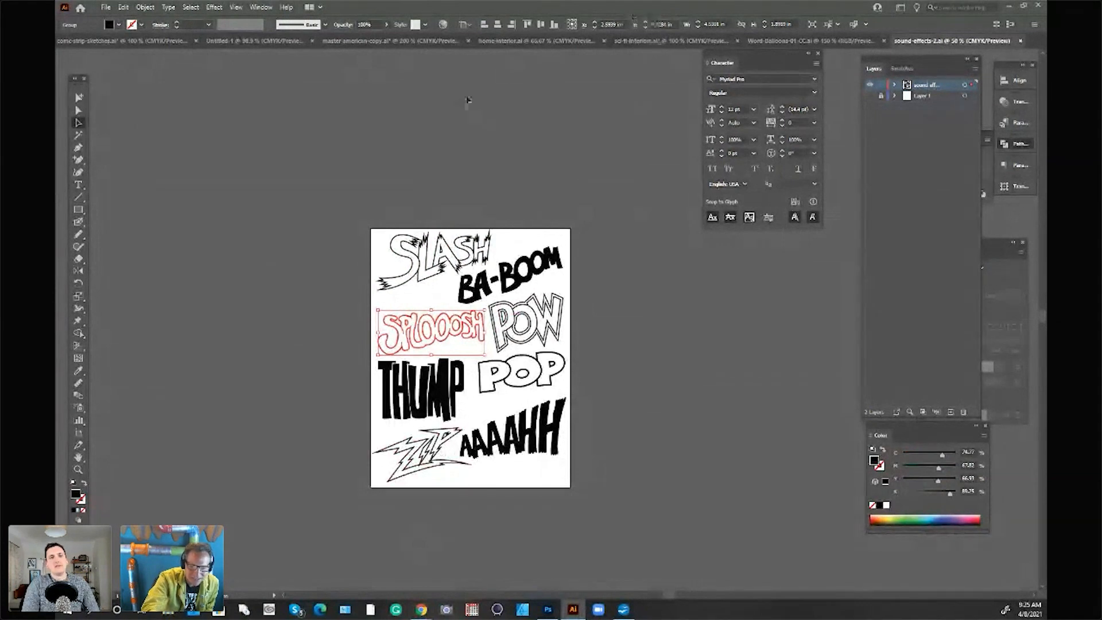
{"action": "left_click", "coordinate": [354, 42]}
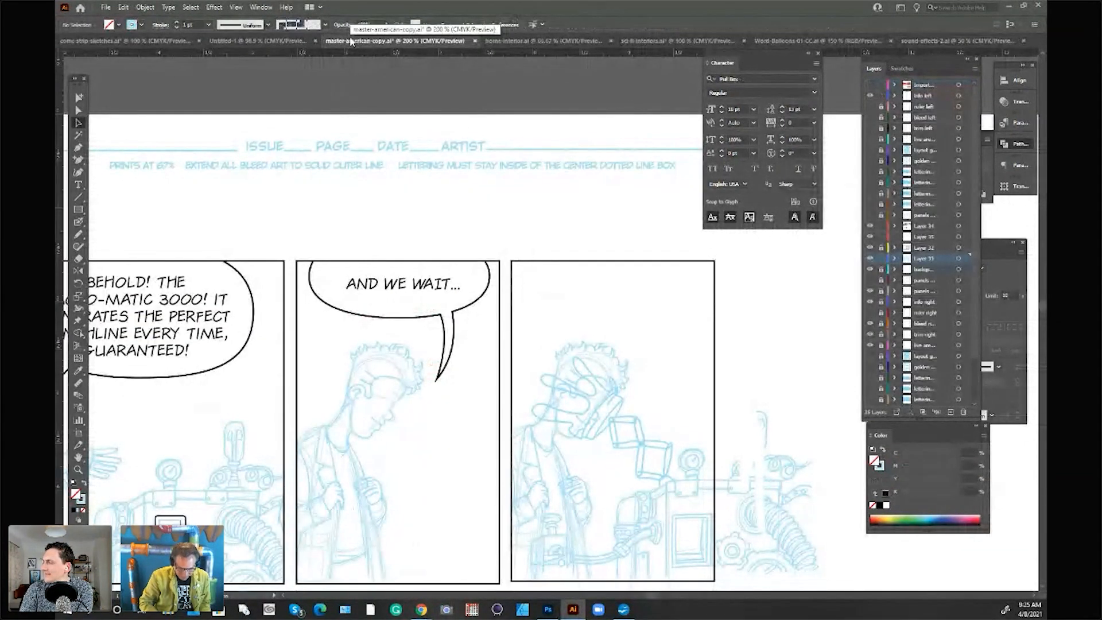
{"action": "key", "text": "ctrl+v"}
{"action": "left_click_drag", "start_coordinate": [764, 234], "coordinate": [603, 300]}
{"action": "left_click_drag", "start_coordinate": [591, 324], "coordinate": [677, 337]}
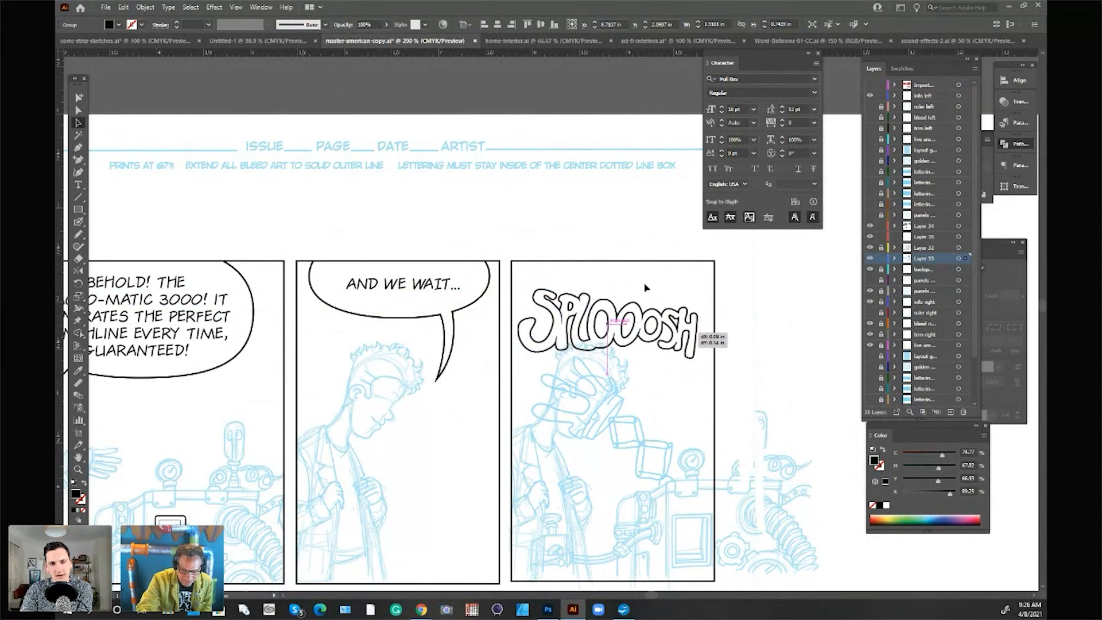
Step: Tilt the SPLOOOSH lettering slightly clockwise, fit it within the third panel's upper borders above the character's head, and deselect it
{"action": "left_click_drag", "start_coordinate": [618, 298], "coordinate": [619, 278]}
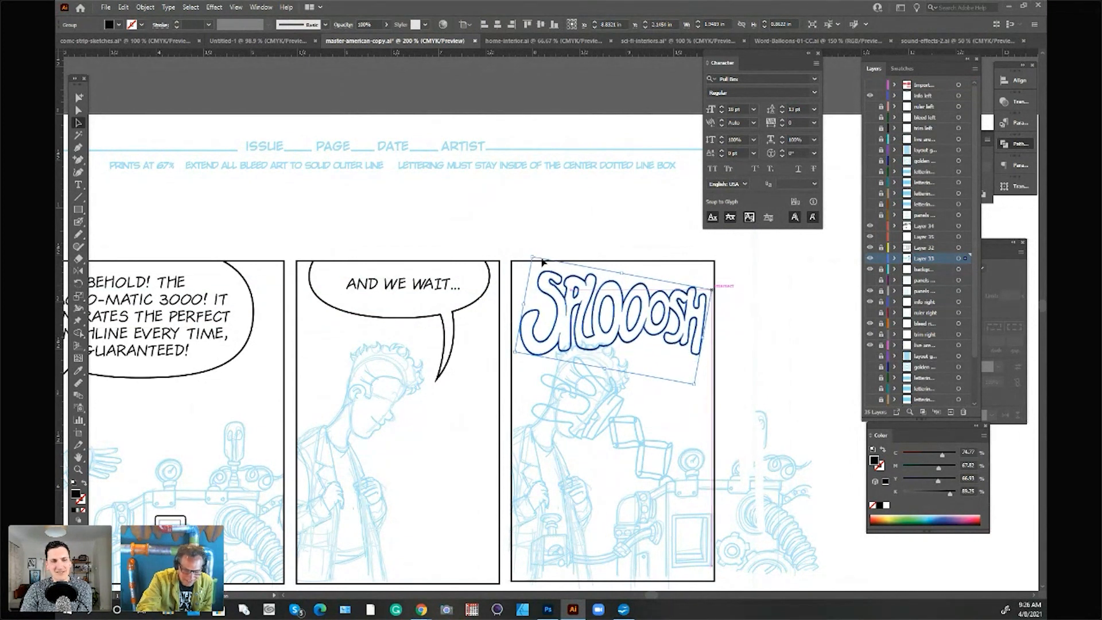
{"action": "left_click_drag", "start_coordinate": [531, 260], "coordinate": [530, 255]}
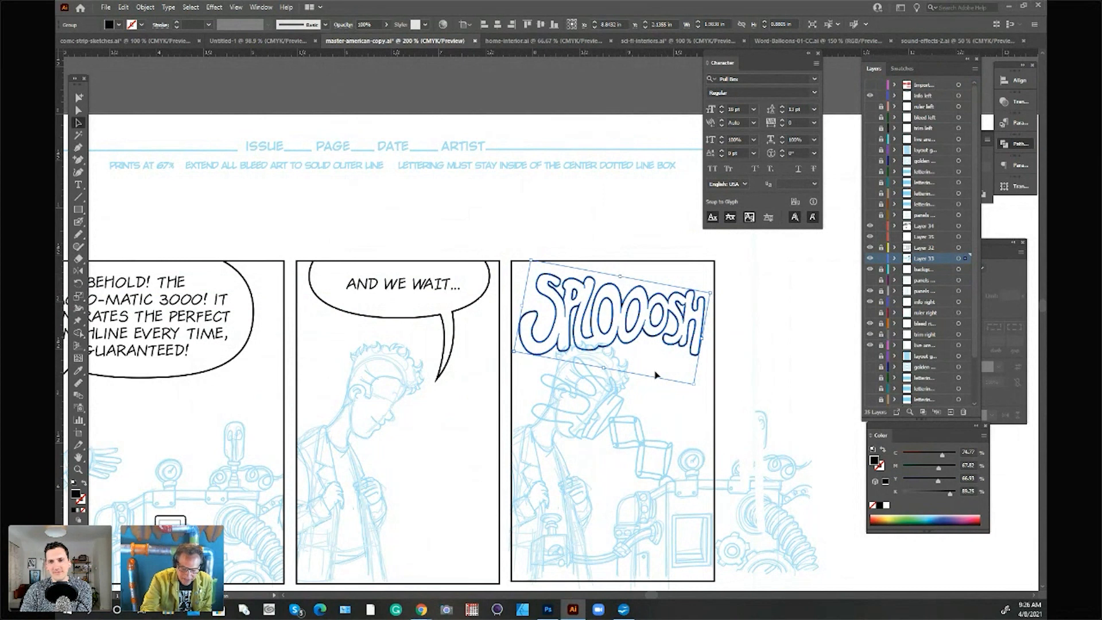
{"action": "mouse_move", "coordinate": [620, 277]}
{"action": "left_mouse_down"}
{"action": "mouse_move", "coordinate": [627, 259]}
{"action": "mouse_move", "coordinate": [625, 286]}
{"action": "mouse_move", "coordinate": [624, 275]}
{"action": "left_mouse_up"}
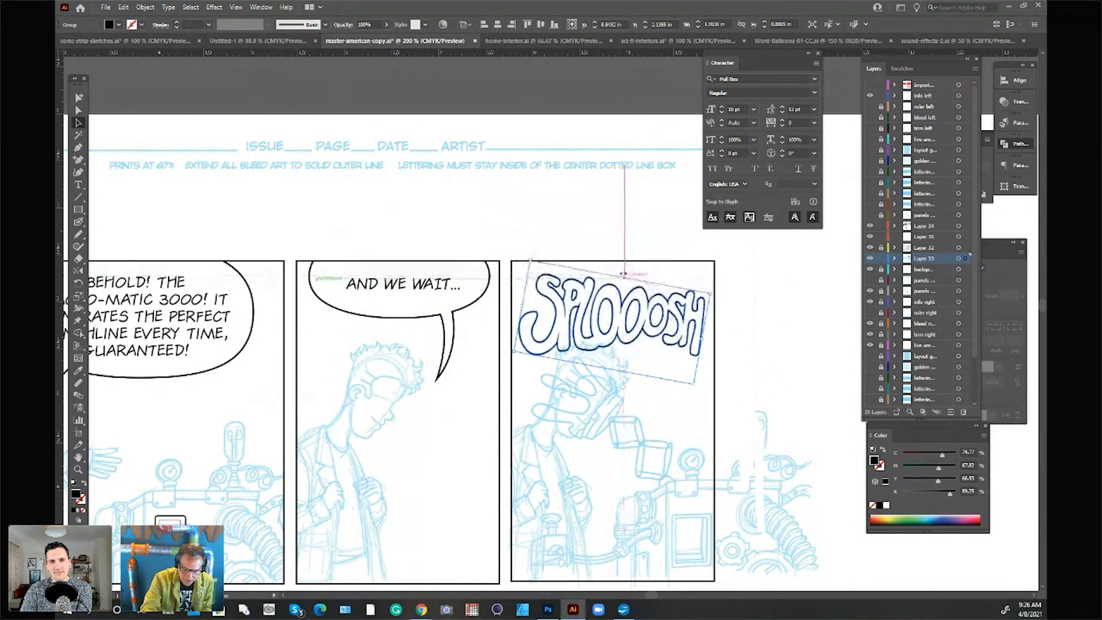
{"action": "left_click_drag", "start_coordinate": [702, 338], "coordinate": [705, 339]}
{"action": "left_click_drag", "start_coordinate": [522, 306], "coordinate": [521, 305]}
{"action": "left_click_drag", "start_coordinate": [621, 278], "coordinate": [621, 279]}
{"action": "left_click_drag", "start_coordinate": [705, 340], "coordinate": [702, 340]}
{"action": "left_click", "coordinate": [755, 344]}
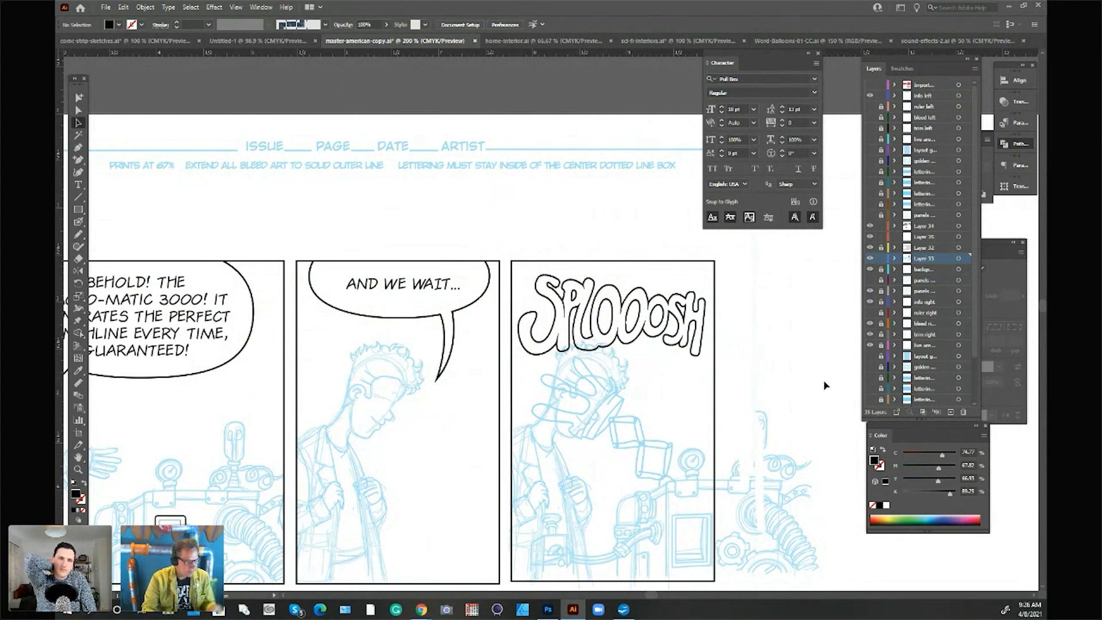
Step: Toggle Layer 34's visibility to check its inked artwork, and make that layer active
{"action": "scroll", "coordinate": [825, 386], "scroll_direction": "down", "scroll_amount": 1}
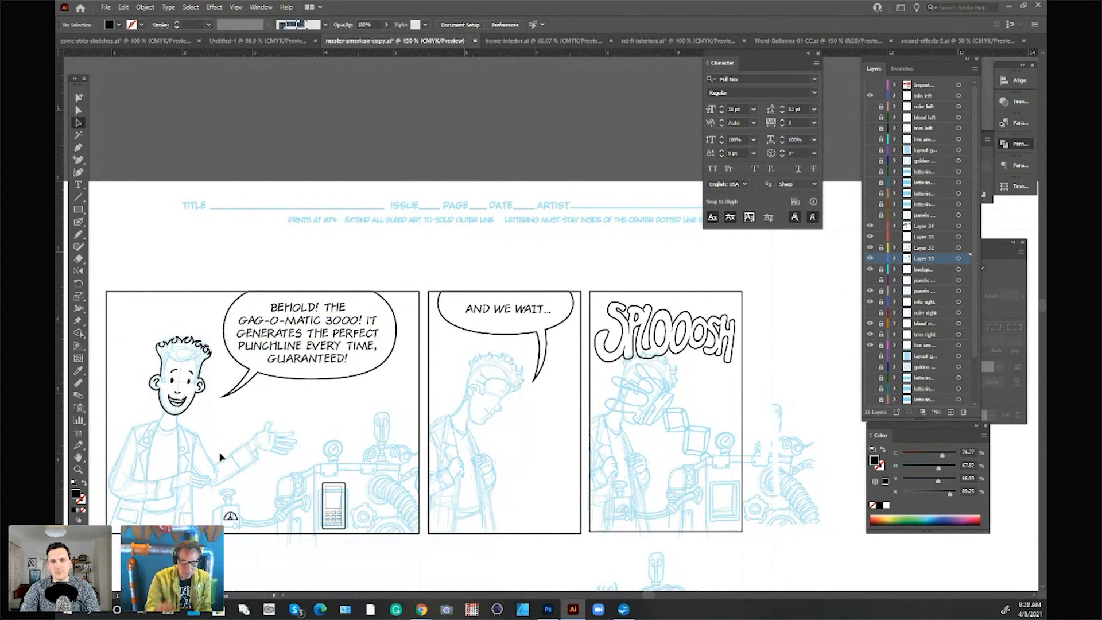
{"action": "left_click", "coordinate": [537, 553]}
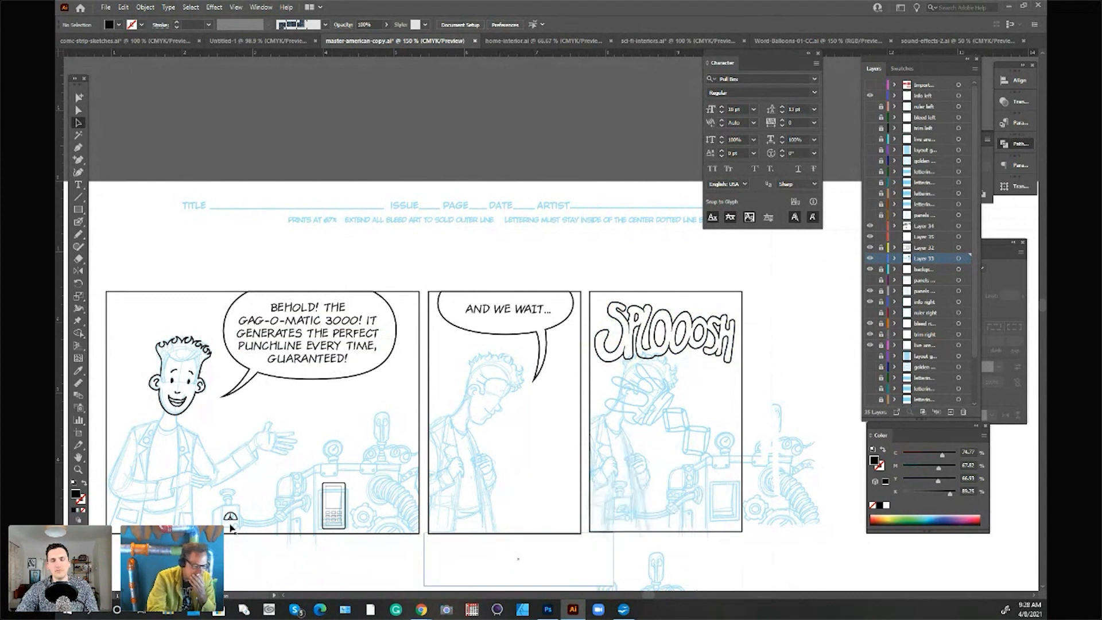
{"action": "left_click", "coordinate": [870, 226]}
{"action": "left_click", "coordinate": [870, 227]}
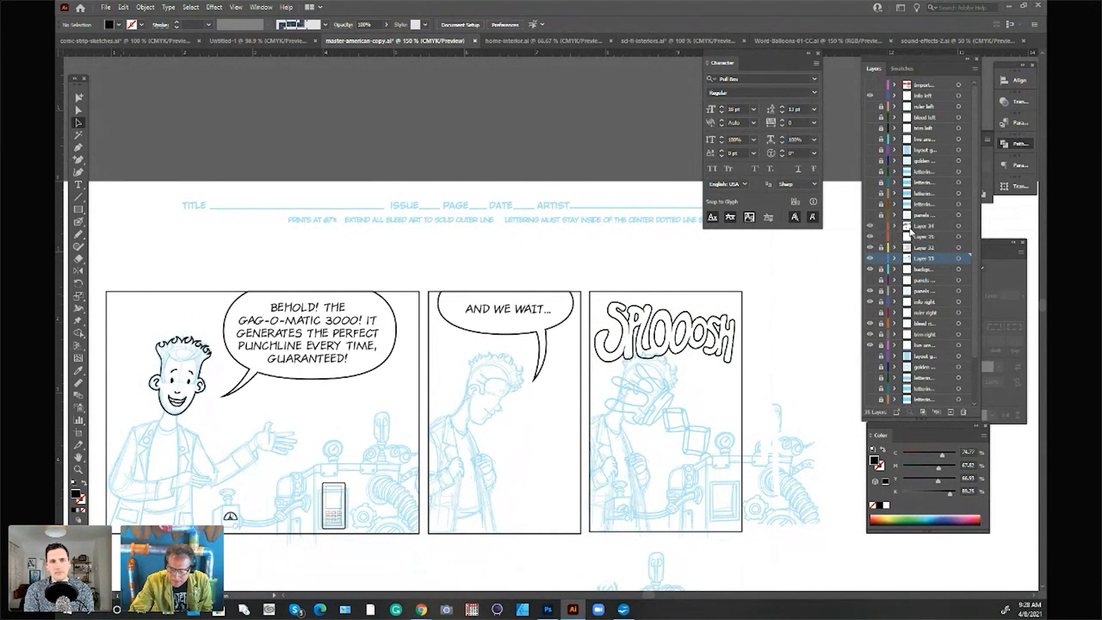
{"action": "left_click", "coordinate": [920, 227]}
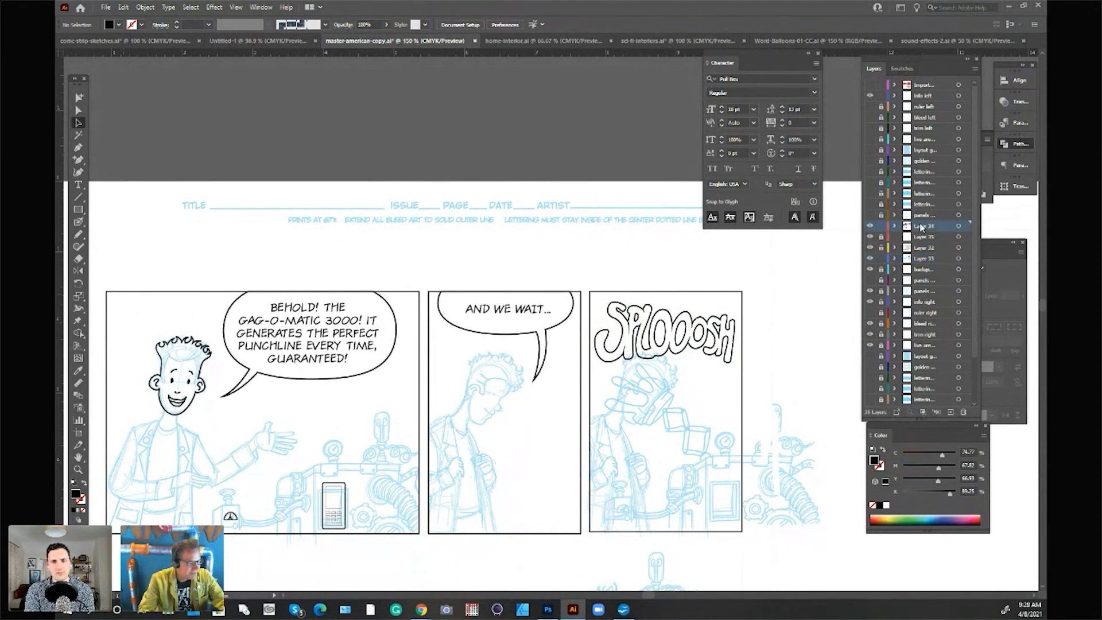
Step: Ink the first panel character's neck, shoulders and lapel line, plus the outstretched forearm, cuff and open hand, in black over the sketch
{"action": "scroll", "coordinate": [658, 407], "scroll_direction": "up", "scroll_amount": 1}
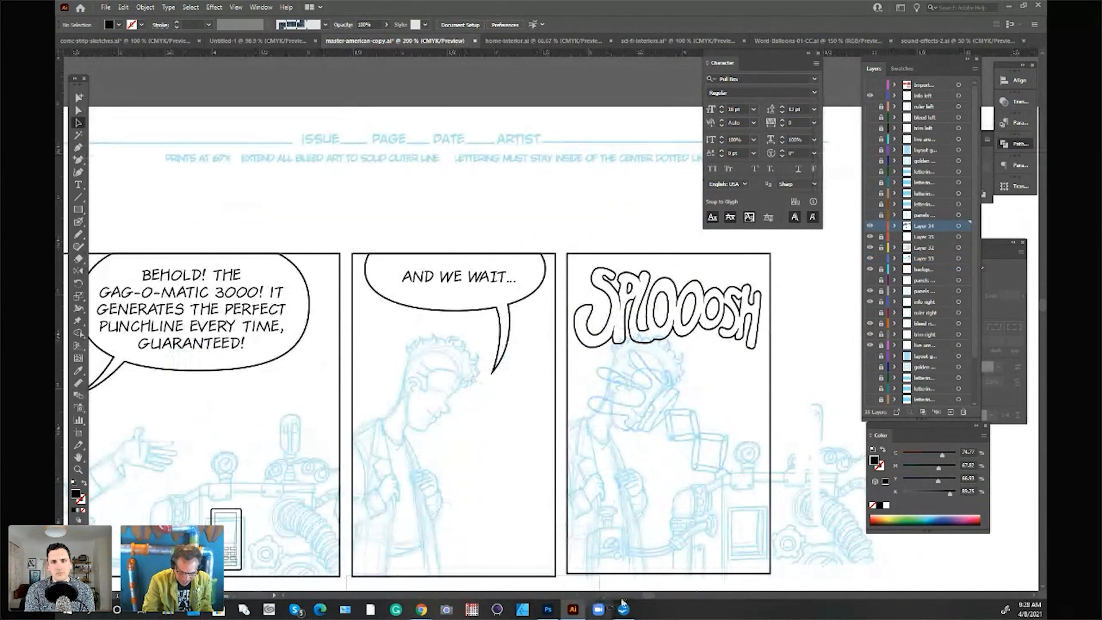
{"action": "left_click", "coordinate": [659, 596]}
{"action": "left_click_drag", "start_coordinate": [662, 596], "coordinate": [635, 595]}
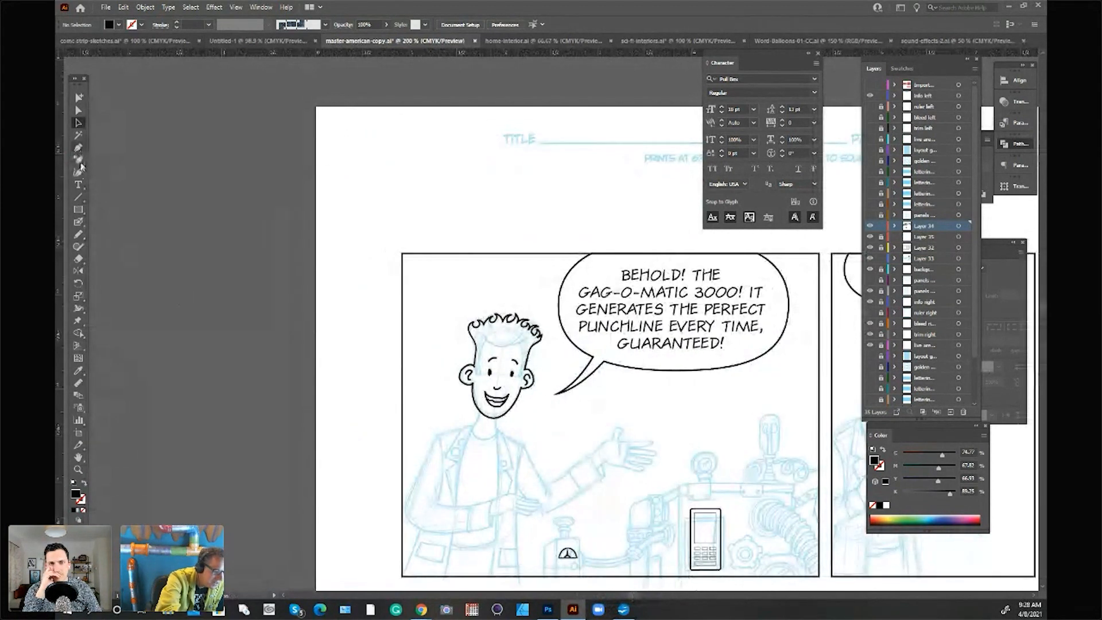
{"action": "left_click", "coordinate": [80, 223]}
{"action": "mouse_move", "coordinate": [482, 409]}
{"action": "left_mouse_down"}
{"action": "mouse_move", "coordinate": [495, 433]}
{"action": "mouse_move", "coordinate": [438, 435]}
{"action": "mouse_move", "coordinate": [516, 441]}
{"action": "mouse_move", "coordinate": [504, 439]}
{"action": "mouse_move", "coordinate": [513, 470]}
{"action": "left_mouse_up"}
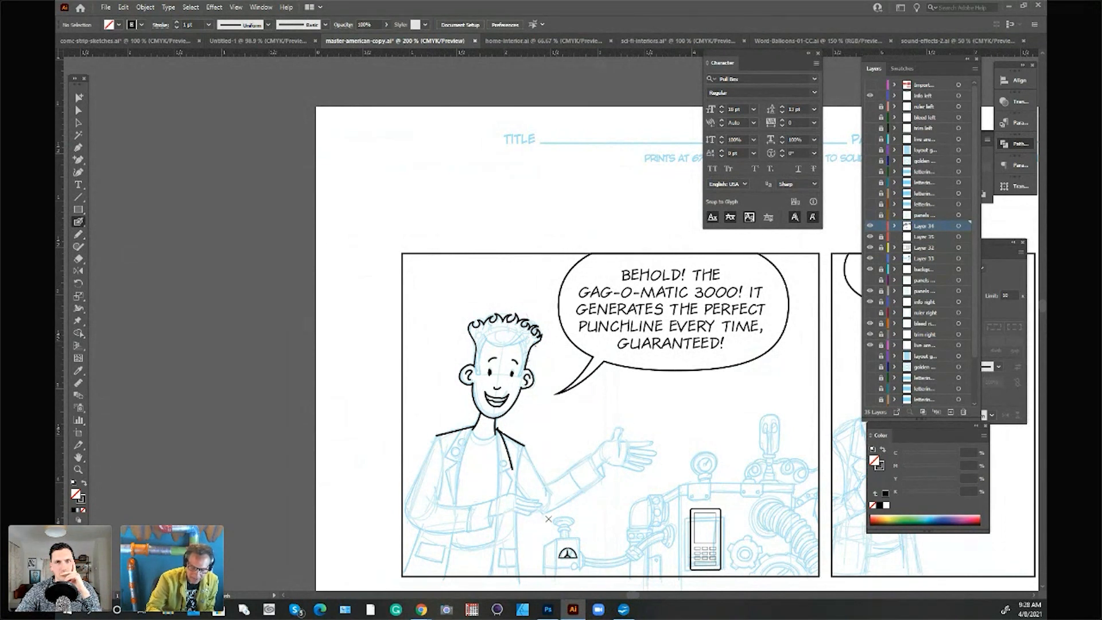
{"action": "mouse_move", "coordinate": [548, 489]}
{"action": "left_mouse_down"}
{"action": "mouse_move", "coordinate": [591, 454]}
{"action": "mouse_move", "coordinate": [602, 479]}
{"action": "mouse_move", "coordinate": [552, 512]}
{"action": "left_mouse_up"}
{"action": "mouse_move", "coordinate": [598, 447]}
{"action": "left_mouse_down"}
{"action": "mouse_move", "coordinate": [623, 431]}
{"action": "mouse_move", "coordinate": [655, 442]}
{"action": "mouse_move", "coordinate": [626, 448]}
{"action": "mouse_move", "coordinate": [655, 455]}
{"action": "mouse_move", "coordinate": [627, 453]}
{"action": "mouse_move", "coordinate": [651, 463]}
{"action": "mouse_move", "coordinate": [628, 465]}
{"action": "mouse_move", "coordinate": [646, 471]}
{"action": "mouse_move", "coordinate": [602, 462]}
{"action": "mouse_move", "coordinate": [604, 477]}
{"action": "mouse_move", "coordinate": [627, 453]}
{"action": "mouse_move", "coordinate": [573, 481]}
{"action": "mouse_move", "coordinate": [581, 490]}
{"action": "left_mouse_up"}
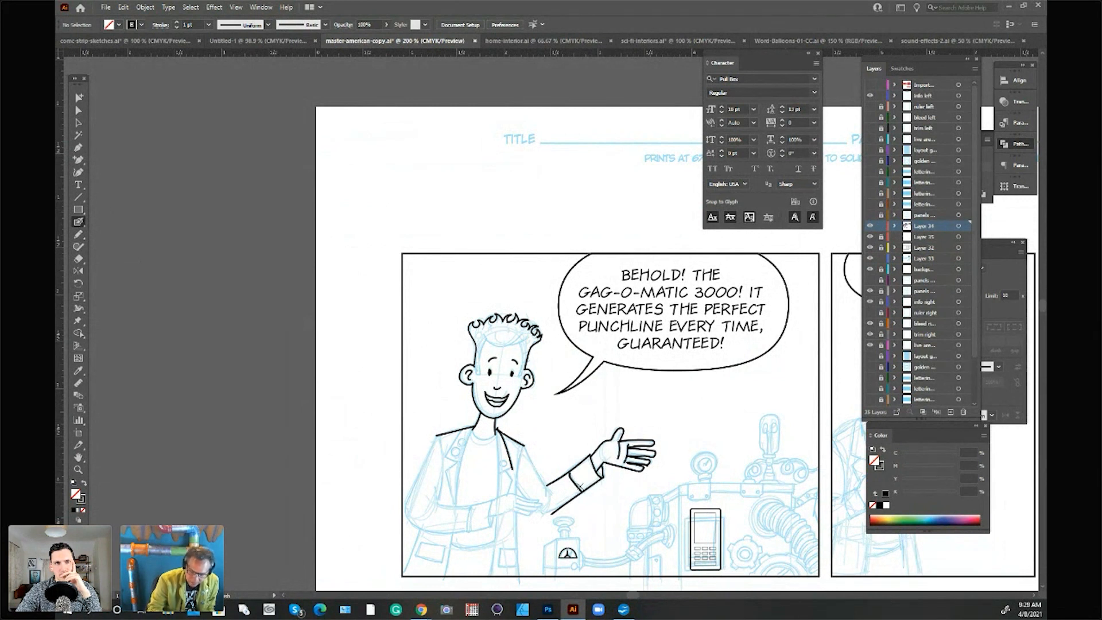
Step: Select all the inked strokes of the first panel character's outstretched forearm, cuff and hand, and group them
{"action": "left_click", "coordinate": [78, 122]}
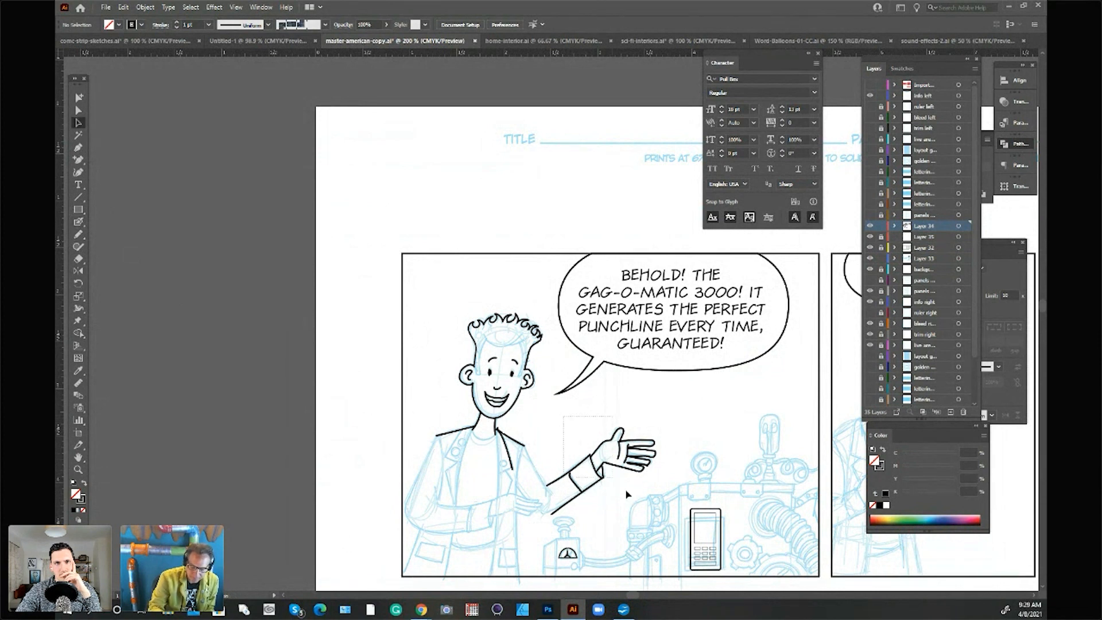
{"action": "left_click", "coordinate": [644, 503]}
{"action": "left_click", "coordinate": [724, 414]}
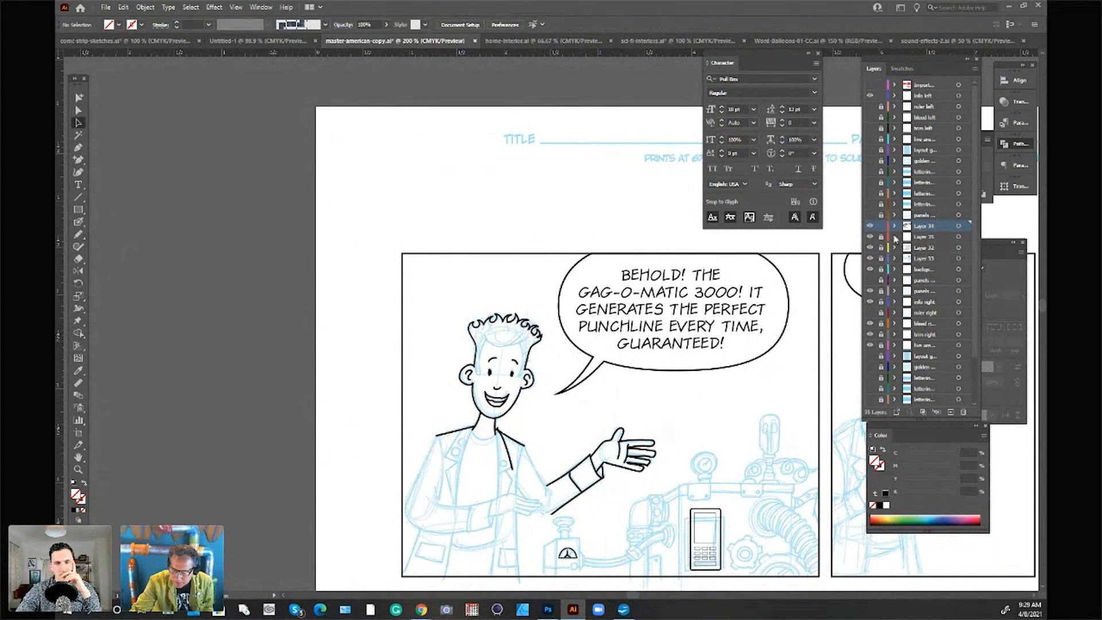
{"action": "left_click", "coordinate": [633, 478]}
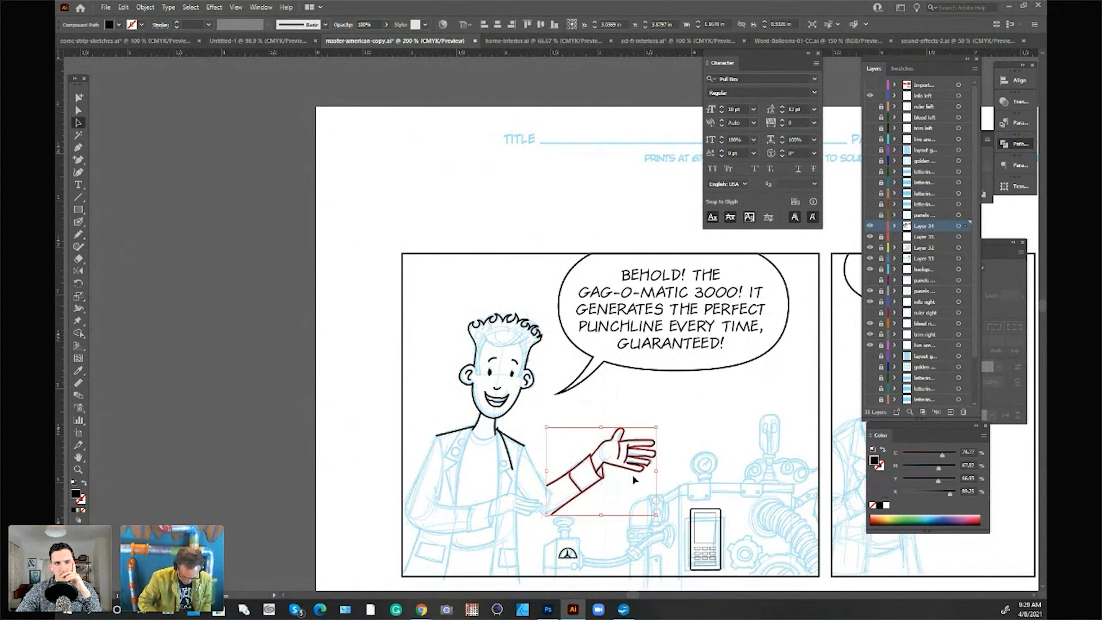
{"action": "key", "text": "ctrl+g"}
Step: Rotate the grouped arm counterclockwise so the hand points upward, and set it aside across the page's left edge
{"action": "left_click_drag", "start_coordinate": [651, 454], "coordinate": [366, 189]}
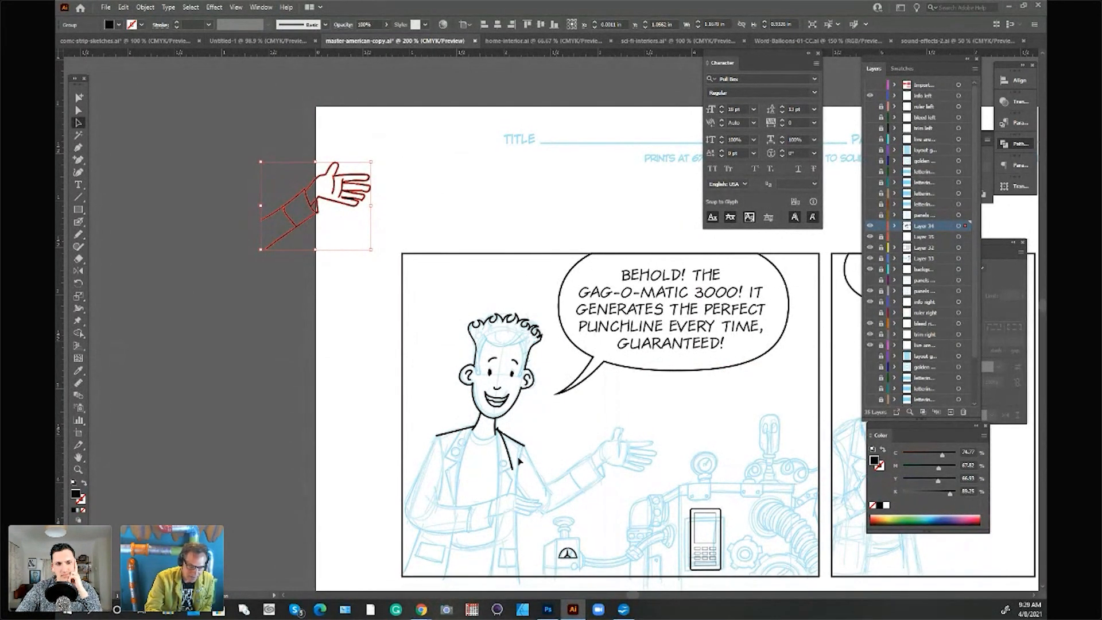
{"action": "mouse_move", "coordinate": [368, 184]}
{"action": "left_mouse_down"}
{"action": "mouse_move", "coordinate": [672, 453]}
{"action": "mouse_move", "coordinate": [647, 455]}
{"action": "mouse_move", "coordinate": [634, 406]}
{"action": "mouse_move", "coordinate": [599, 396]}
{"action": "left_mouse_up"}
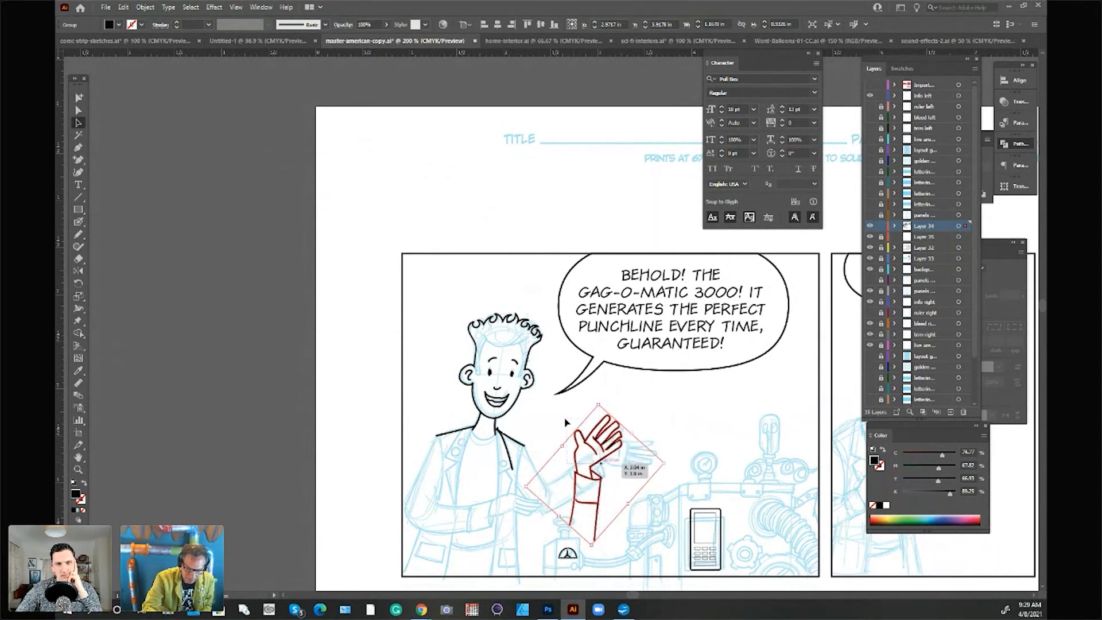
{"action": "mouse_move", "coordinate": [614, 442]}
{"action": "left_mouse_down"}
{"action": "mouse_move", "coordinate": [616, 425]}
{"action": "mouse_move", "coordinate": [414, 369]}
{"action": "mouse_move", "coordinate": [318, 294]}
{"action": "left_mouse_up"}
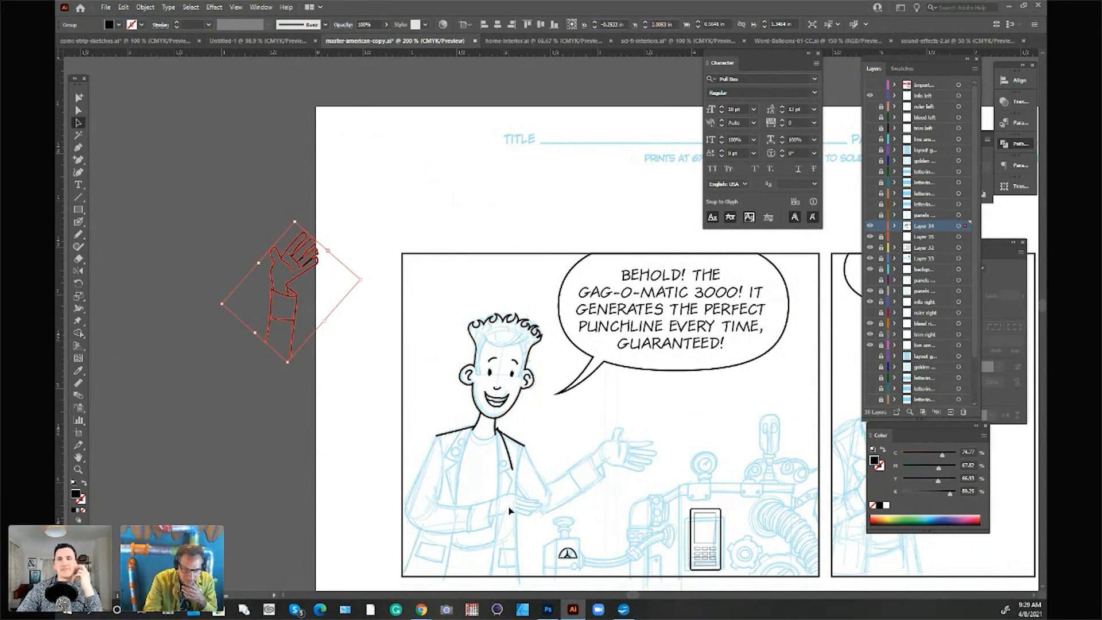
Step: Review the whole three-panel strip and deselect the rotated arm
{"action": "mouse_move", "coordinate": [633, 595]}
{"action": "left_mouse_down"}
{"action": "mouse_move", "coordinate": [627, 590]}
{"action": "mouse_move", "coordinate": [642, 598]}
{"action": "left_mouse_up"}
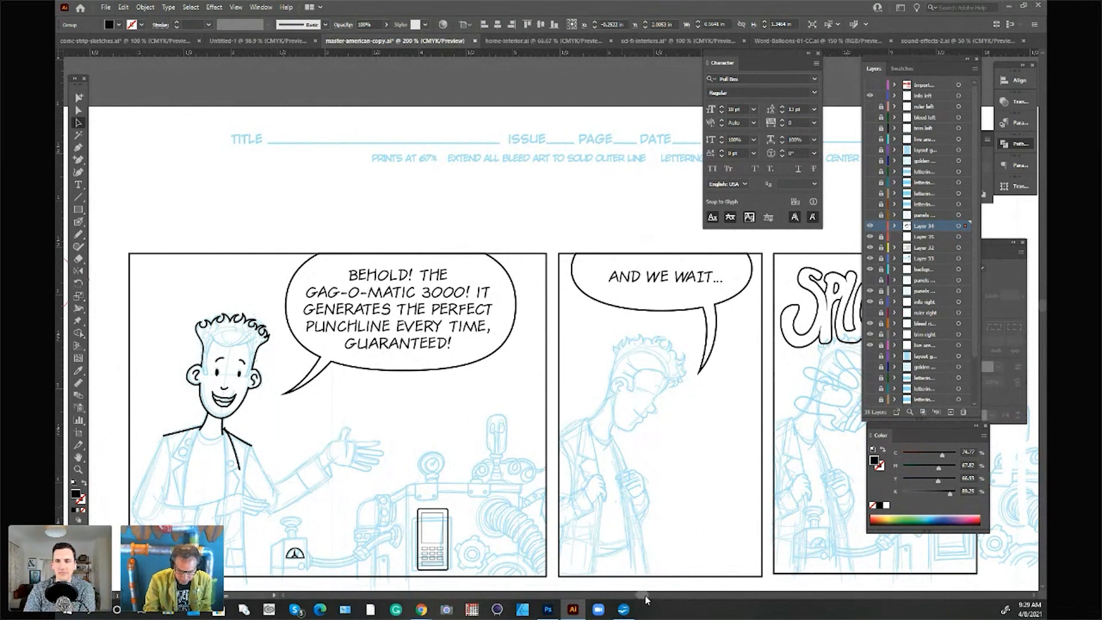
{"action": "left_click_drag", "start_coordinate": [647, 598], "coordinate": [656, 593]}
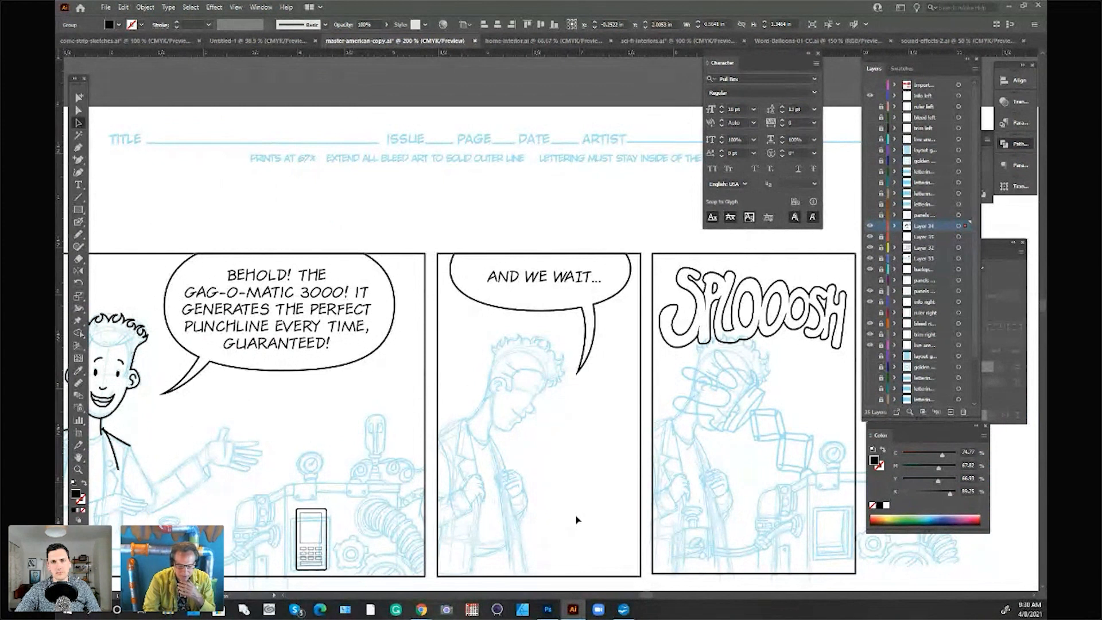
{"action": "left_click_drag", "start_coordinate": [649, 595], "coordinate": [646, 590]}
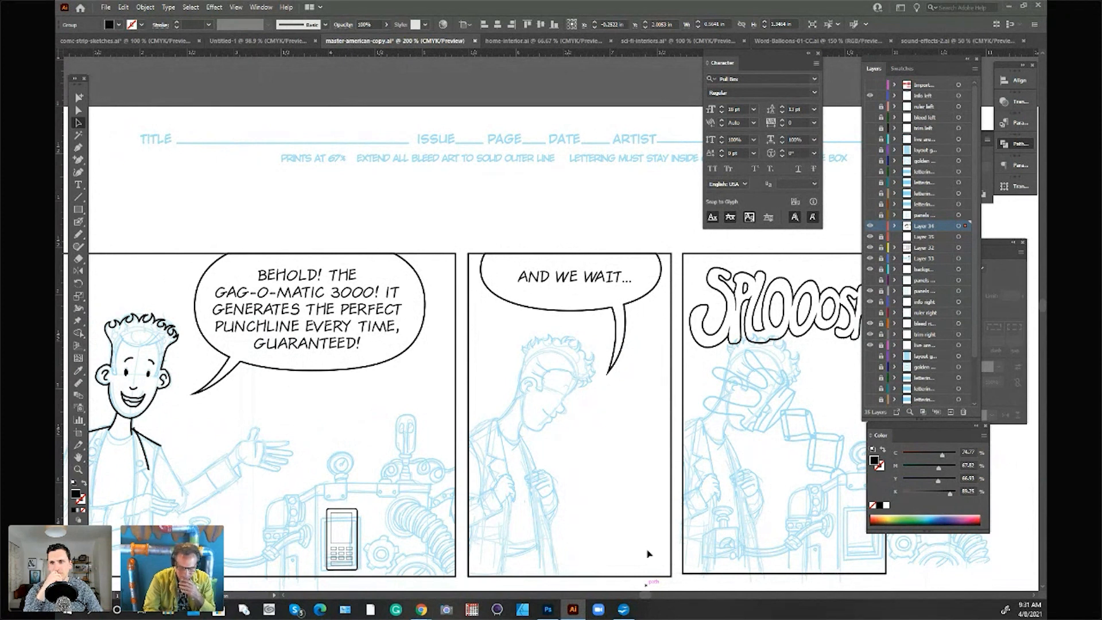
{"action": "scroll", "coordinate": [623, 437], "scroll_direction": "down", "scroll_amount": 1}
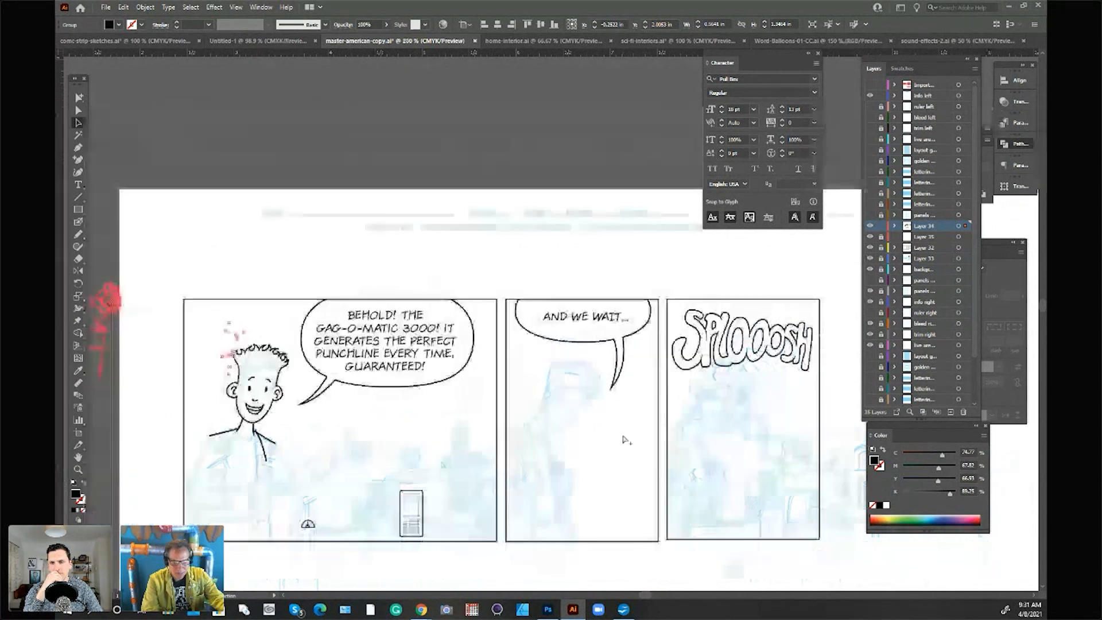
{"action": "left_click_drag", "start_coordinate": [644, 595], "coordinate": [645, 591]}
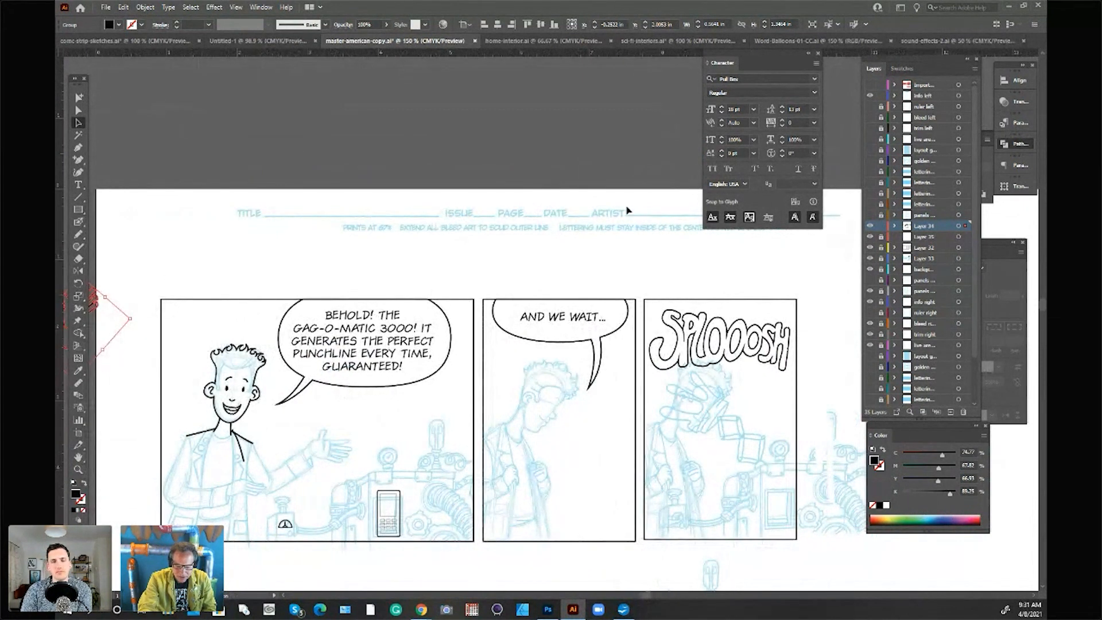
{"action": "left_click", "coordinate": [583, 139]}
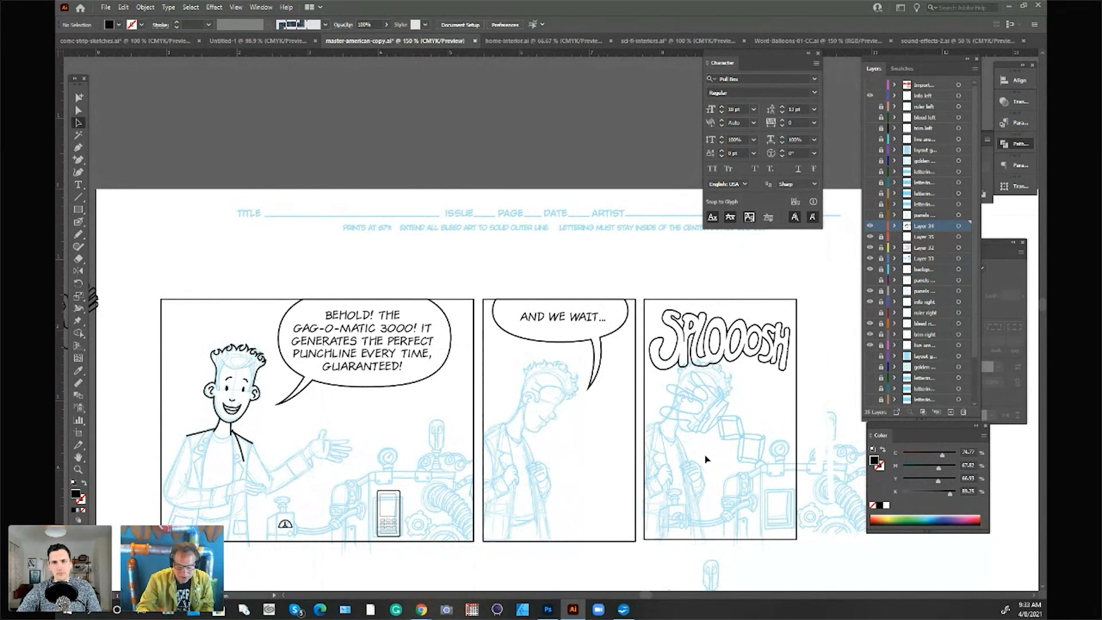
Step: Retype the letter I of "WAIT" in the second panel's balloon text, and leave the text deselected
{"action": "left_click", "coordinate": [79, 185]}
{"action": "left_click", "coordinate": [588, 315]}
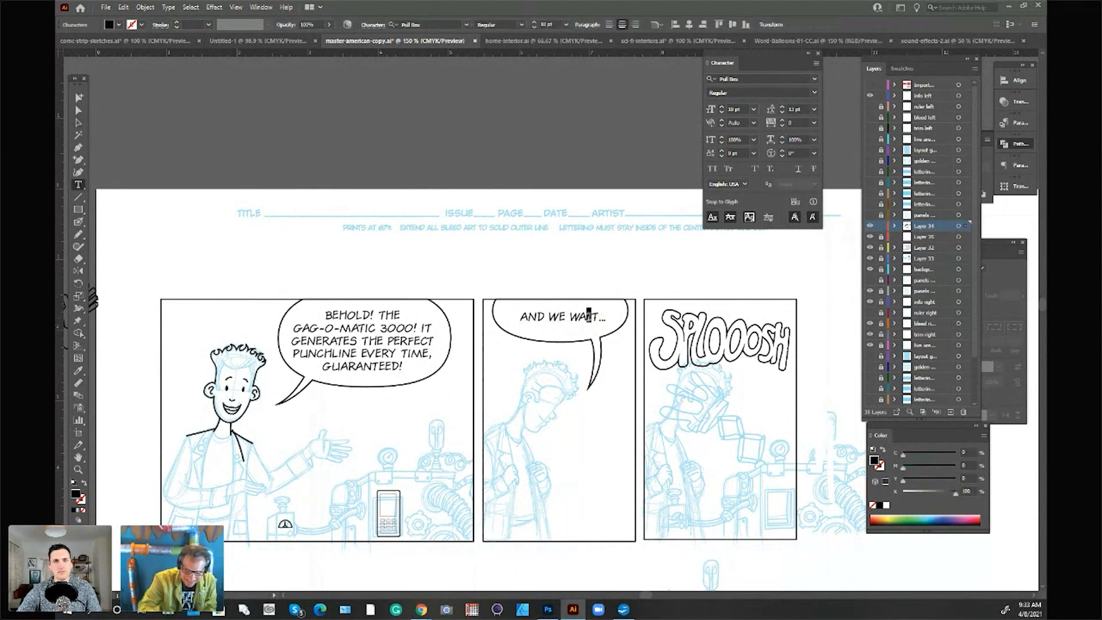
{"action": "left_click", "coordinate": [591, 315]}
{"action": "key", "text": "BackSpace"}
{"action": "type", "text": "I"}
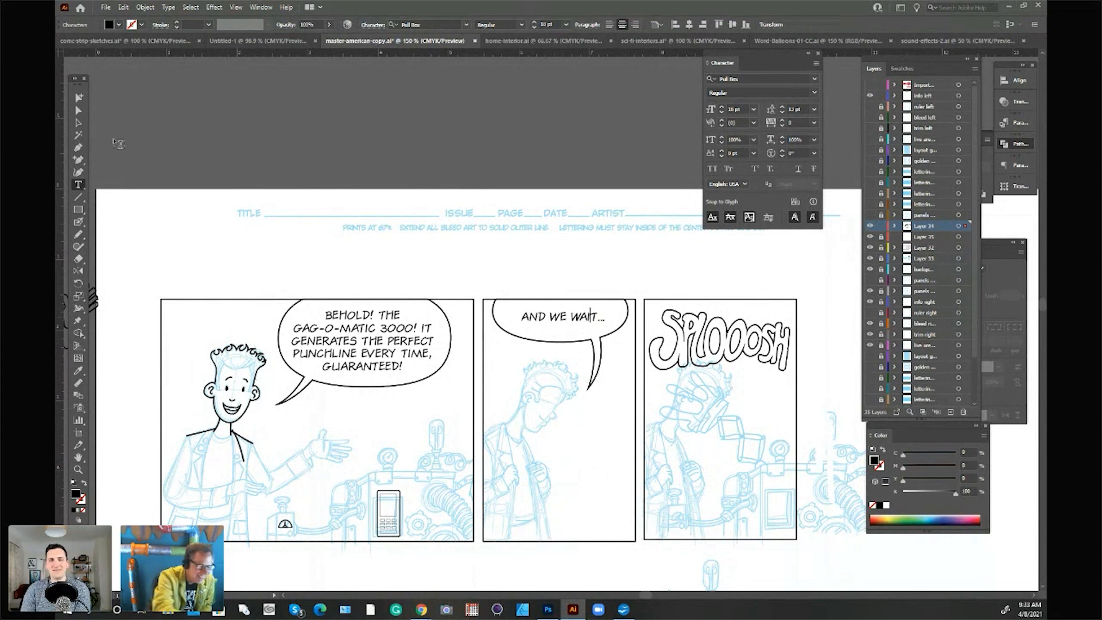
{"action": "left_click", "coordinate": [79, 113]}
{"action": "left_click", "coordinate": [192, 114]}
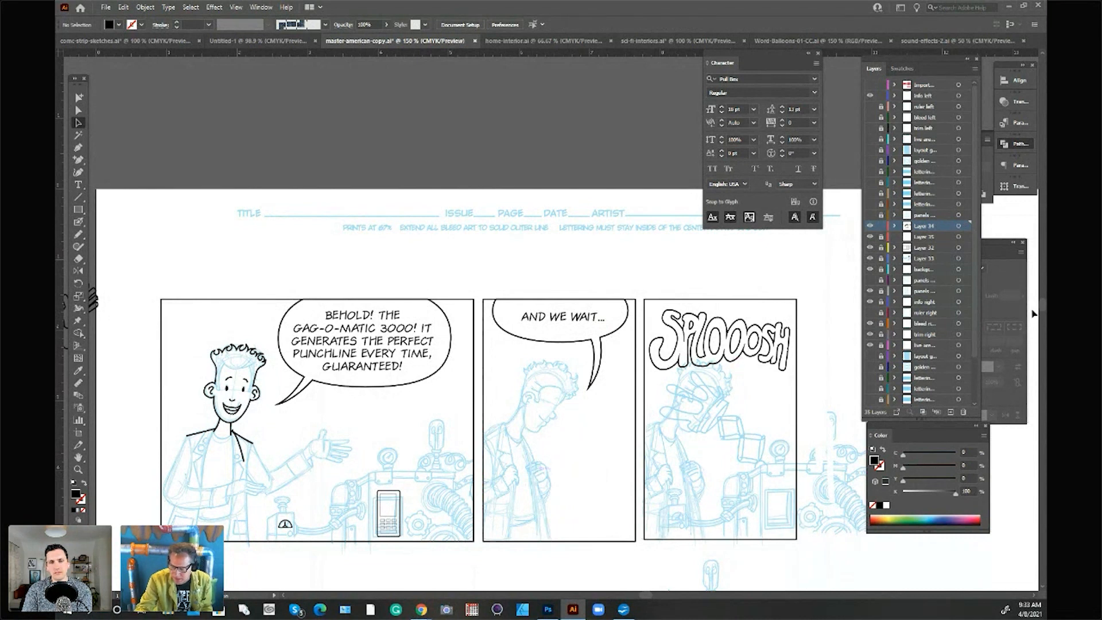
{"action": "left_click_drag", "start_coordinate": [1042, 306], "coordinate": [1042, 307]}
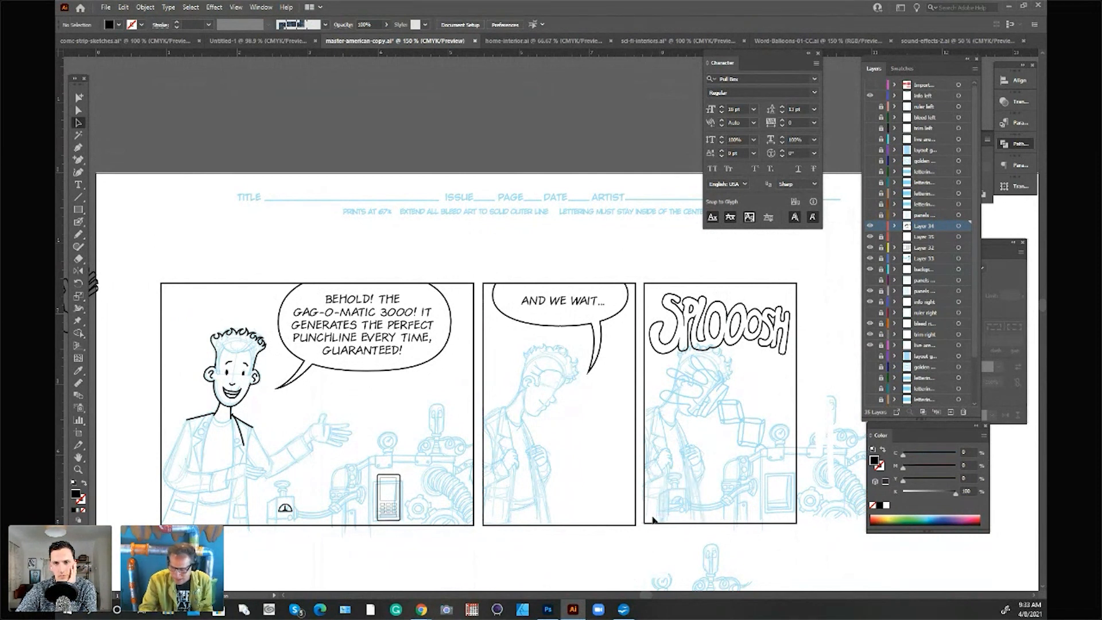
{"action": "left_click_drag", "start_coordinate": [1042, 304], "coordinate": [1035, 305]}
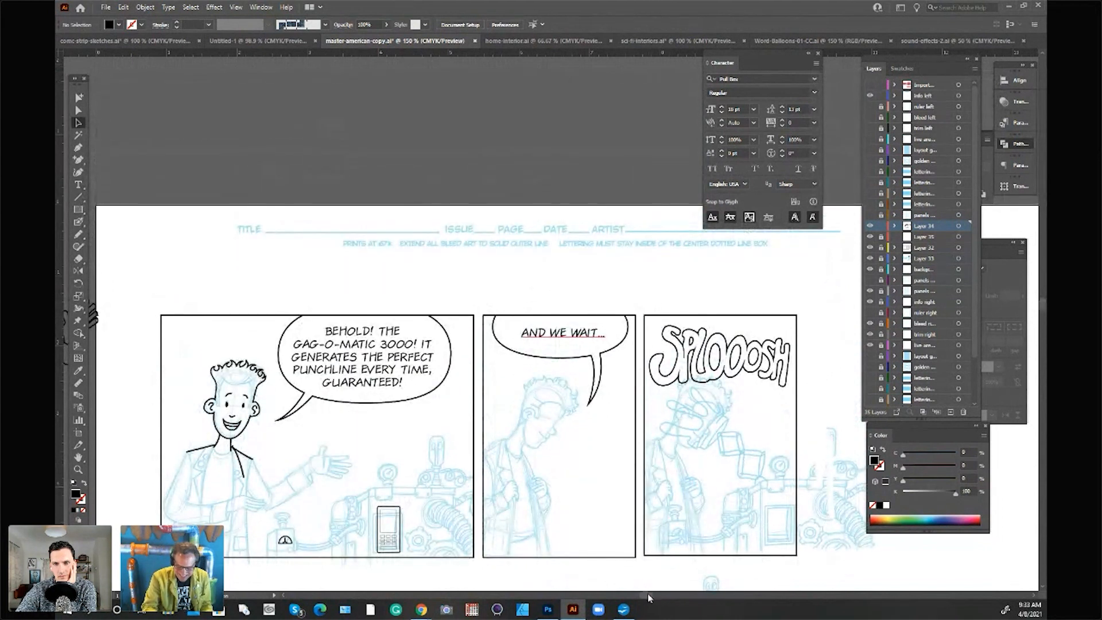
{"action": "left_click_drag", "start_coordinate": [649, 592], "coordinate": [650, 588]}
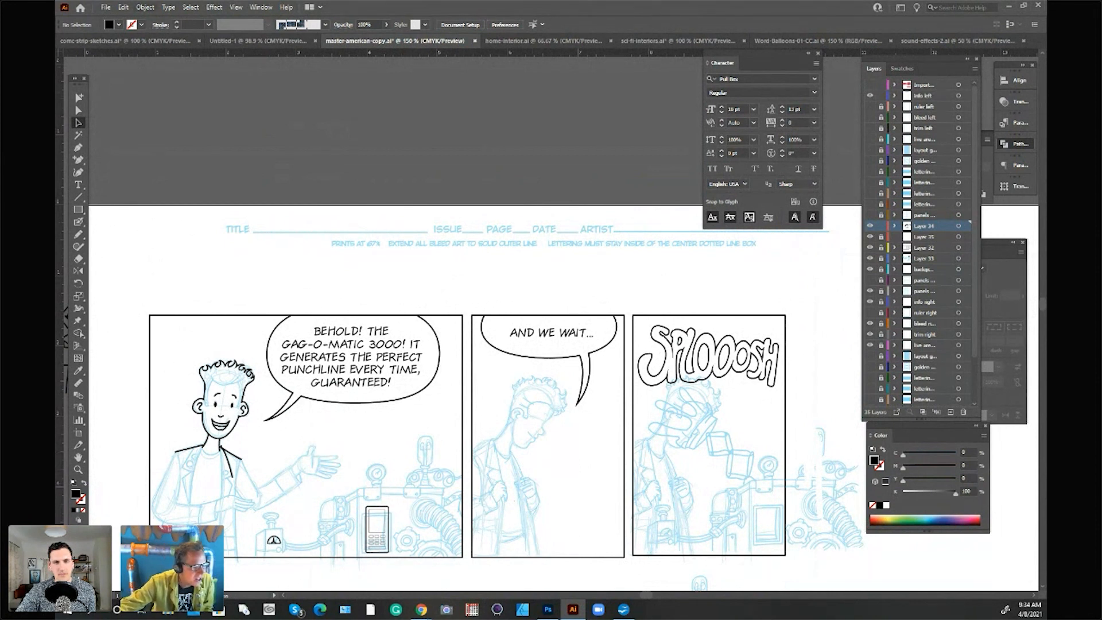
Step: Open the comic-strip-01 image from the Design Cuts Promo folder, enlarge the finished strip for viewing, and move the Character panel clear of it
{"action": "left_click", "coordinate": [106, 8]}
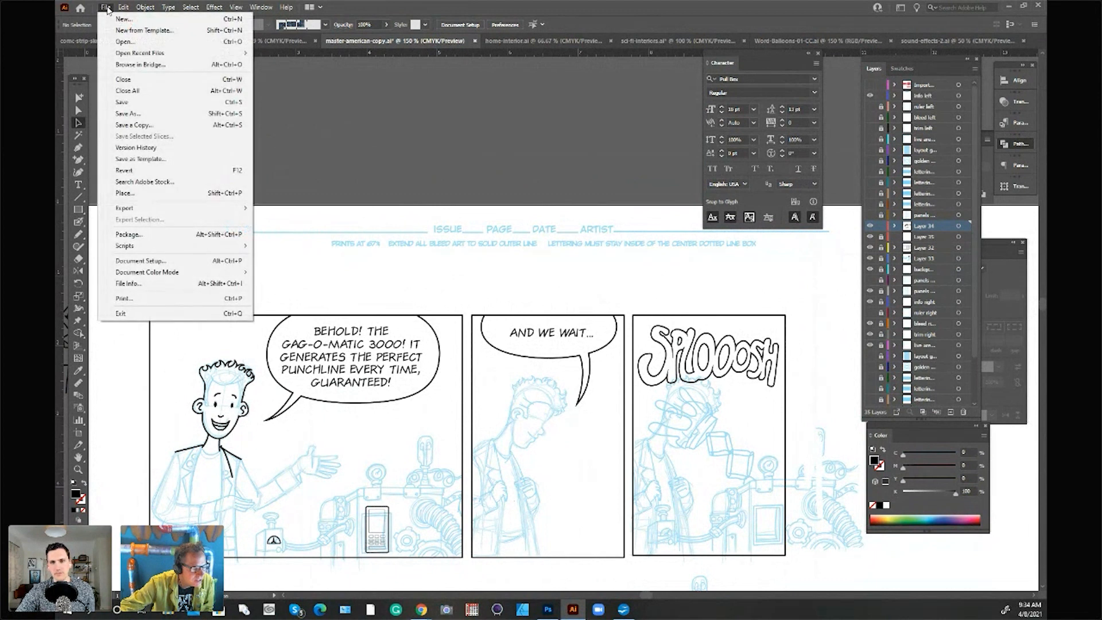
{"action": "left_click", "coordinate": [125, 41]}
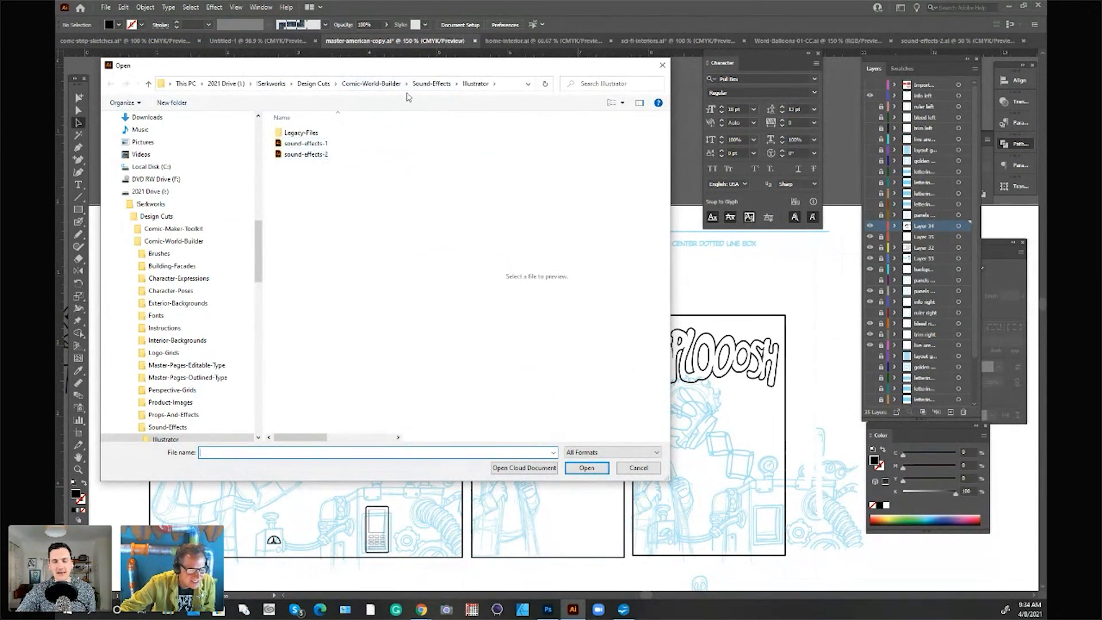
{"action": "left_click", "coordinate": [313, 83]}
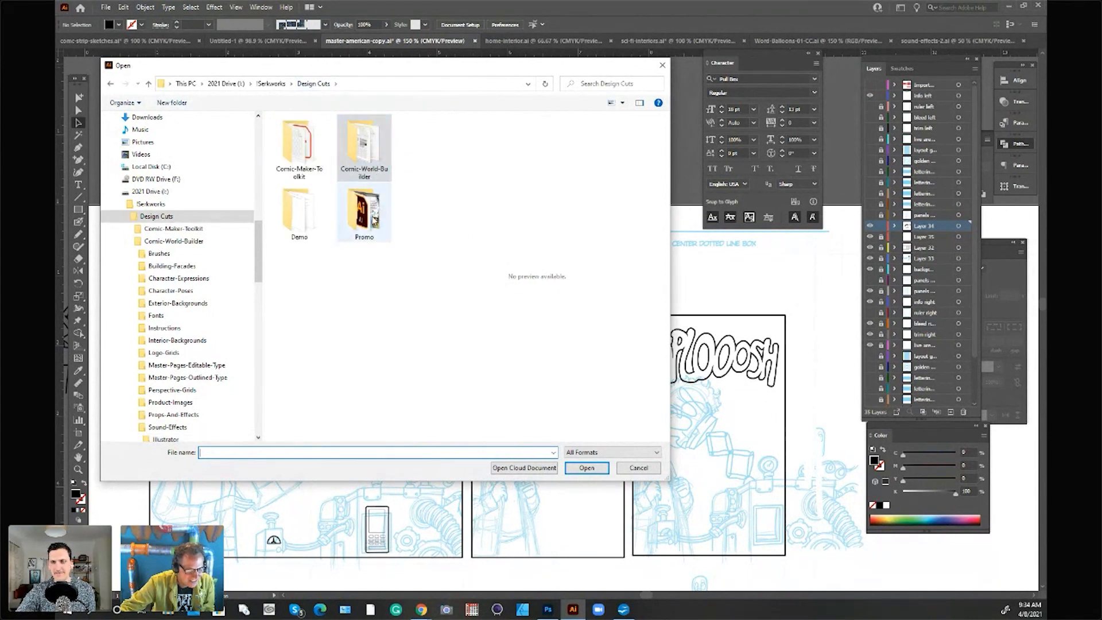
{"action": "double_click", "coordinate": [374, 220]}
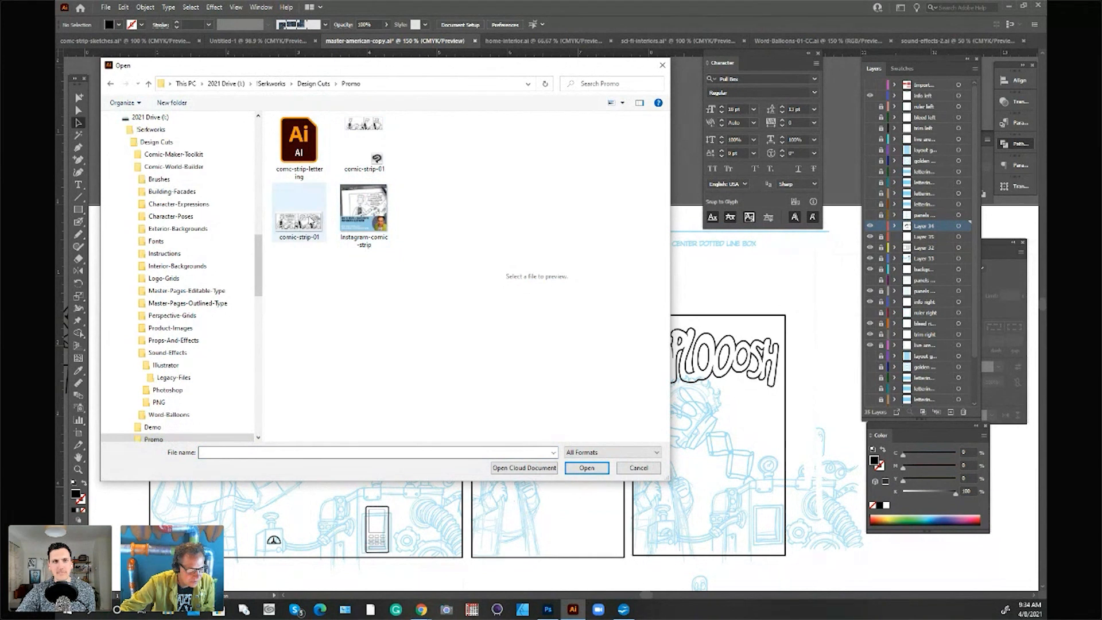
{"action": "left_click", "coordinate": [310, 220]}
{"action": "left_click", "coordinate": [576, 466]}
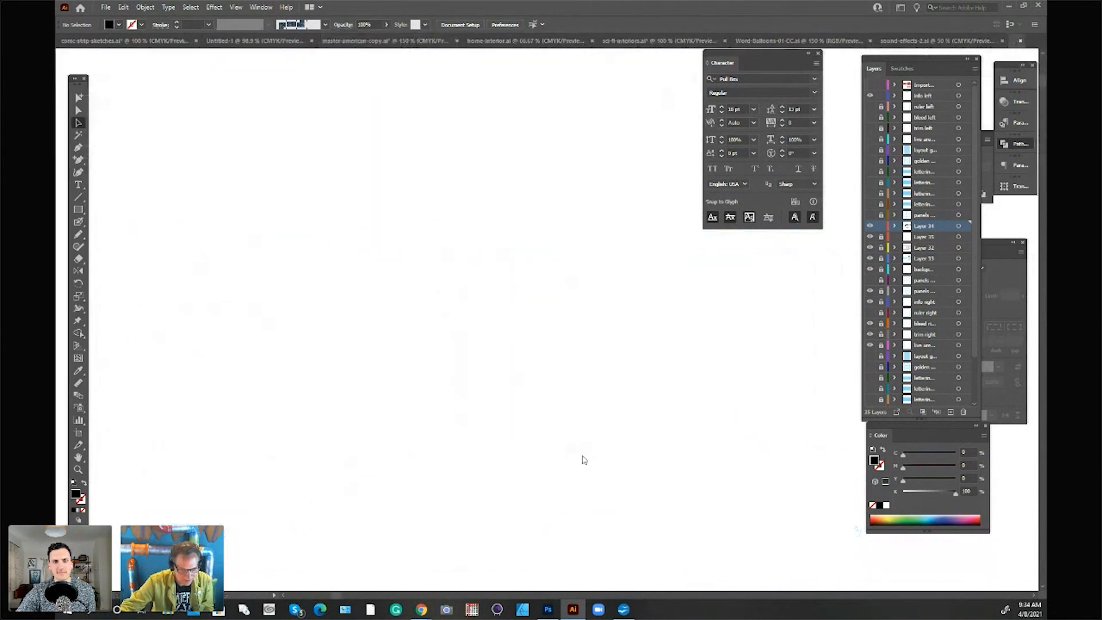
{"action": "left_click", "coordinate": [78, 469]}
{"action": "left_click", "coordinate": [547, 318]}
{"action": "left_click", "coordinate": [585, 317]}
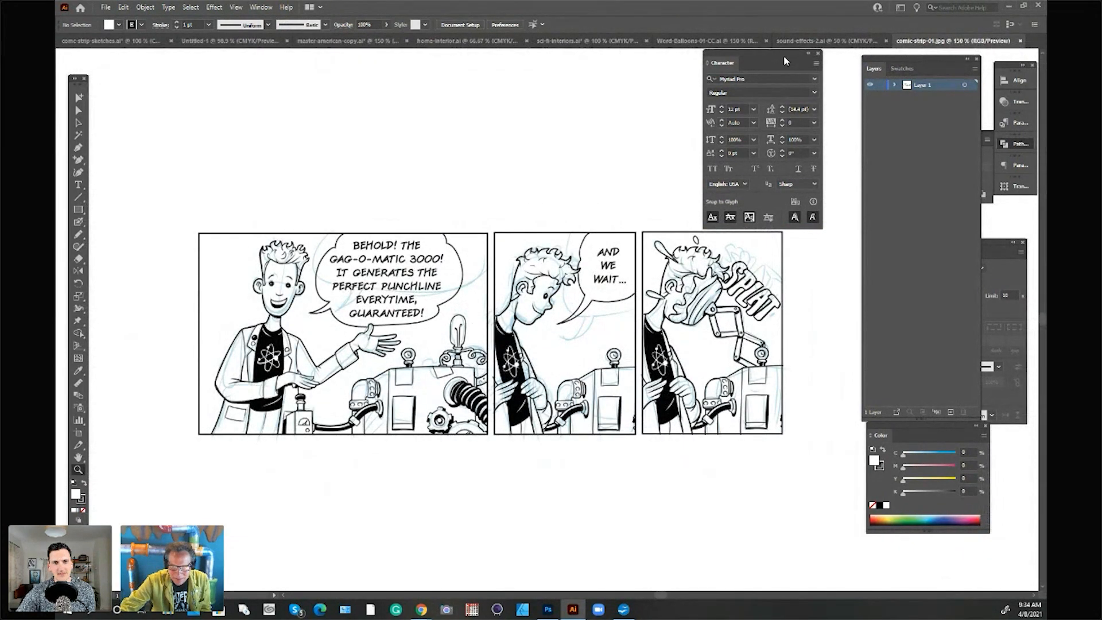
{"action": "left_click_drag", "start_coordinate": [785, 54], "coordinate": [909, 166]}
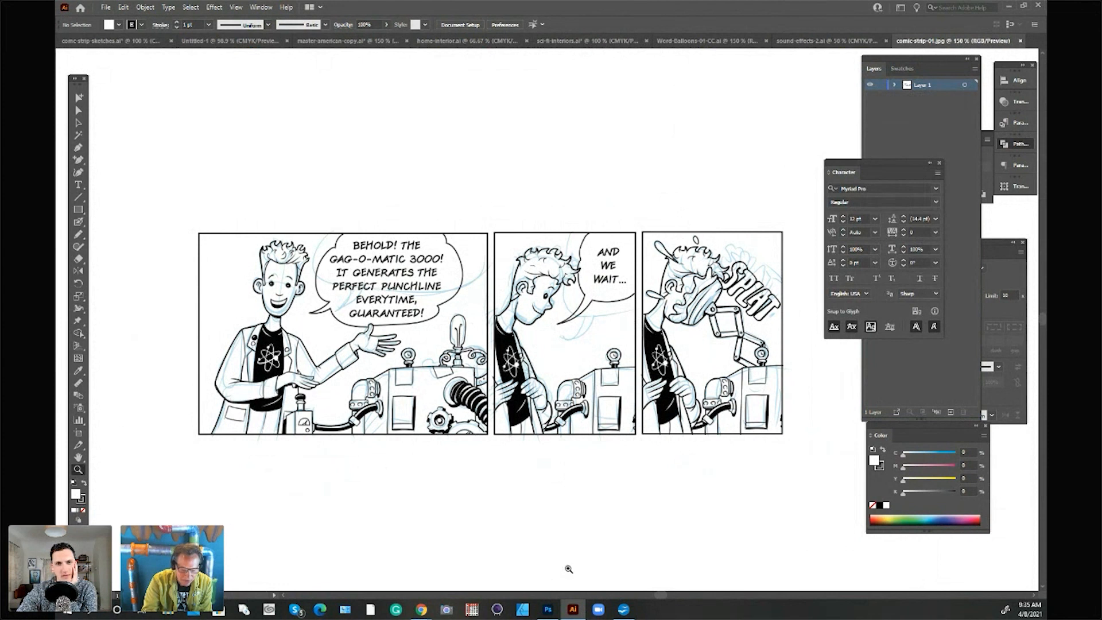
Step: Return to the master-american-copy document and delete the rectangular border of the second panel
{"action": "left_click", "coordinate": [701, 42]}
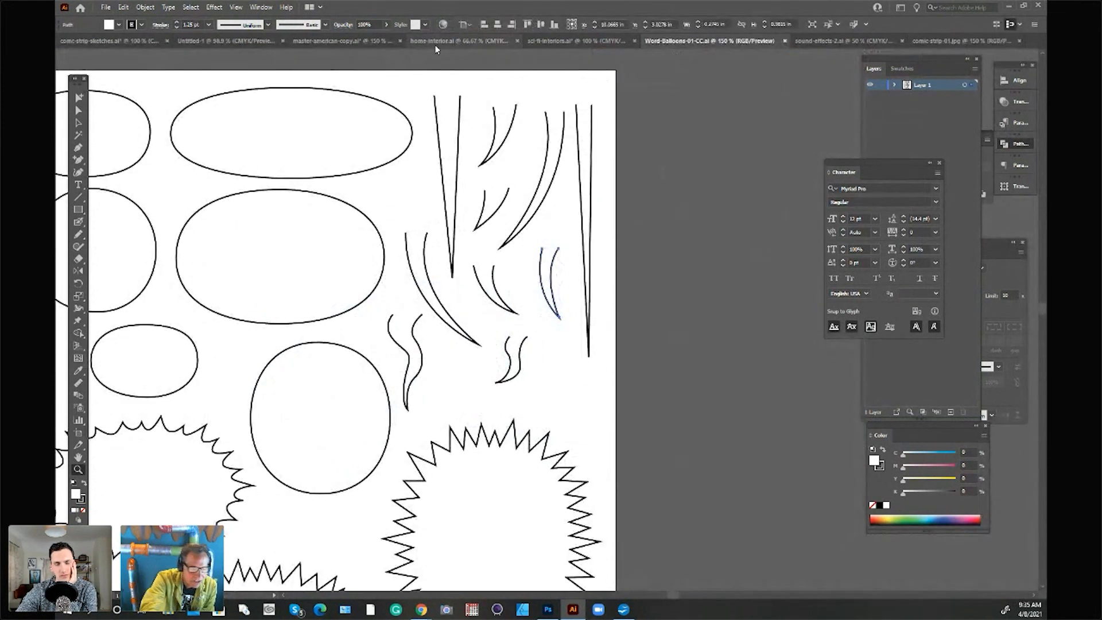
{"action": "left_click", "coordinate": [301, 43]}
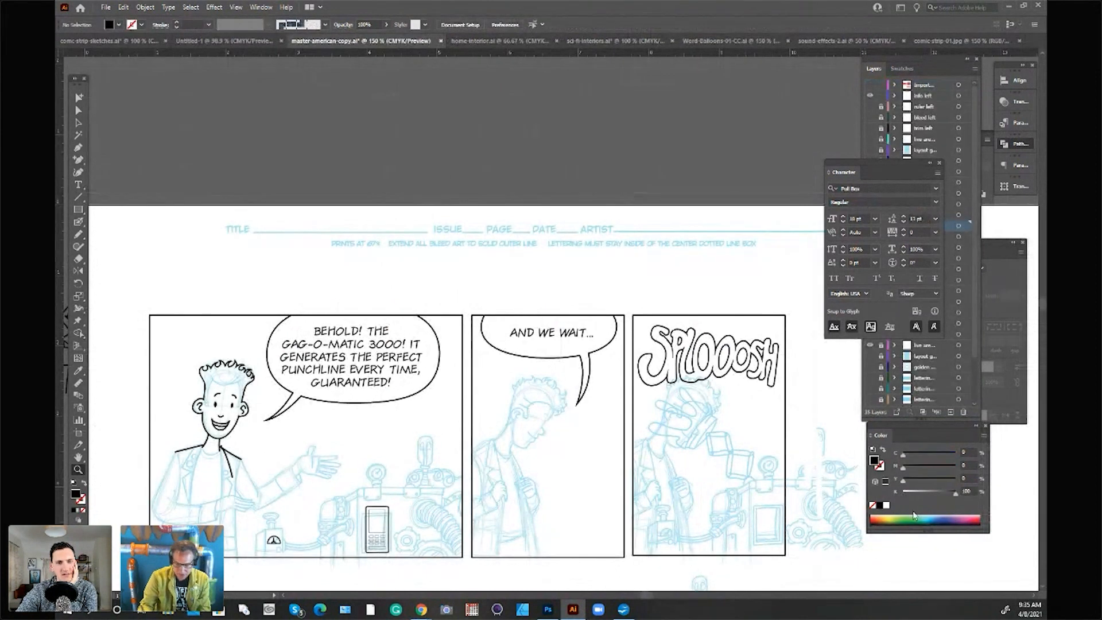
{"action": "key", "text": "a"}
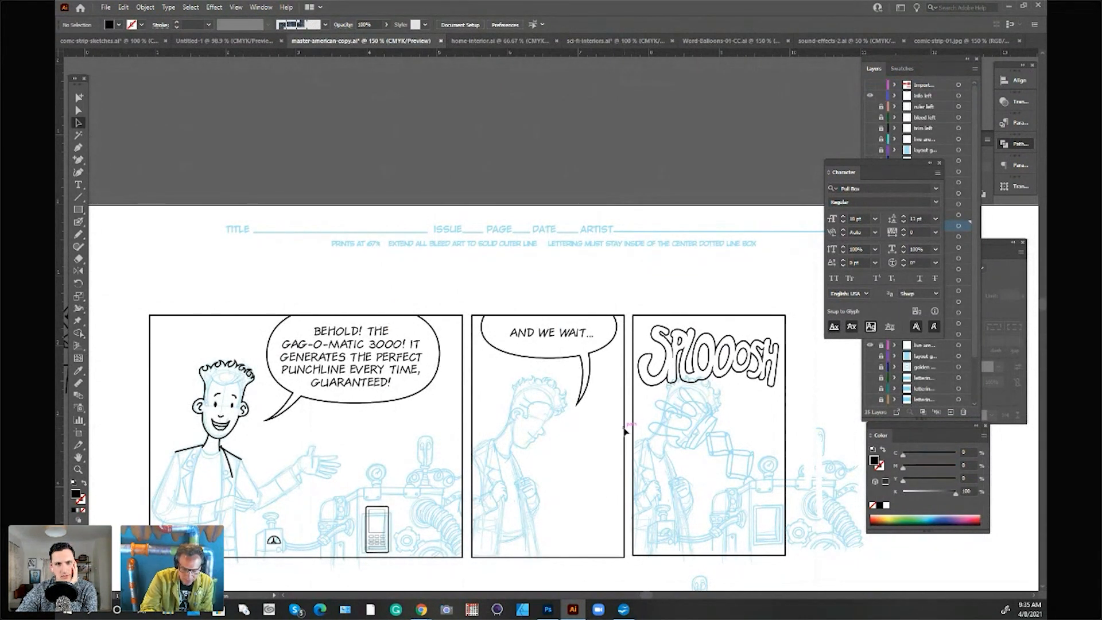
{"action": "left_click", "coordinate": [931, 75]}
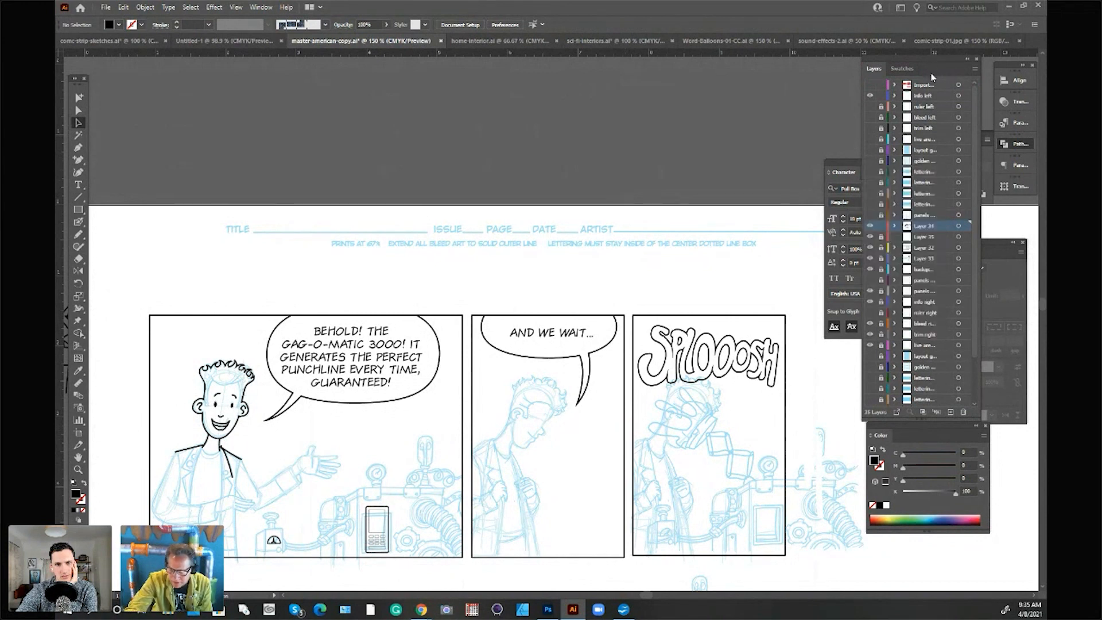
{"action": "left_click", "coordinate": [634, 416]}
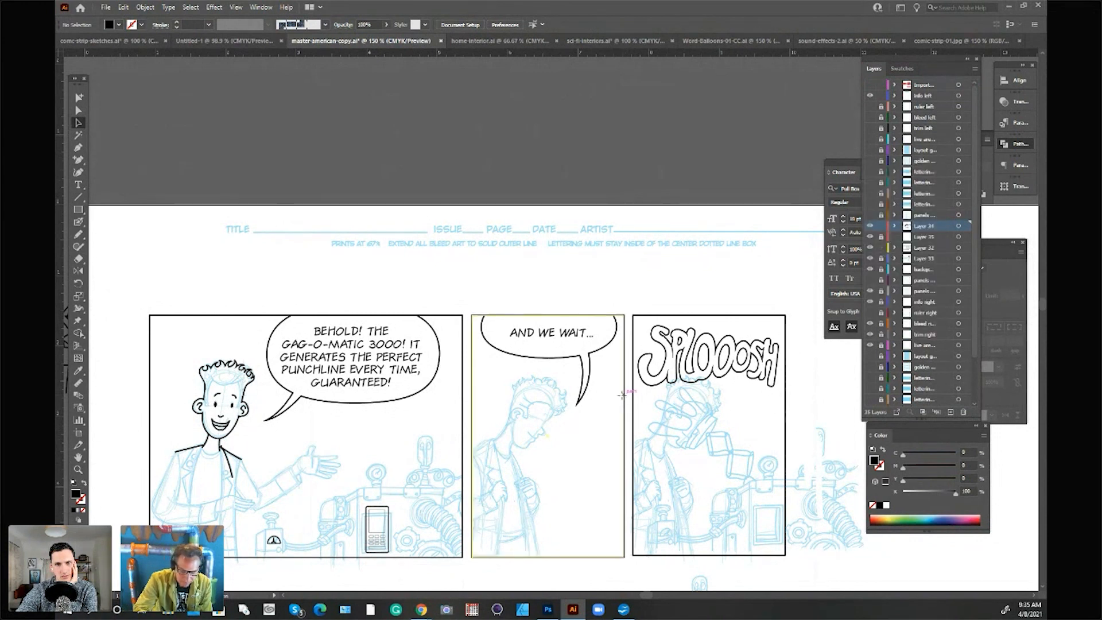
{"action": "key", "text": "Delete"}
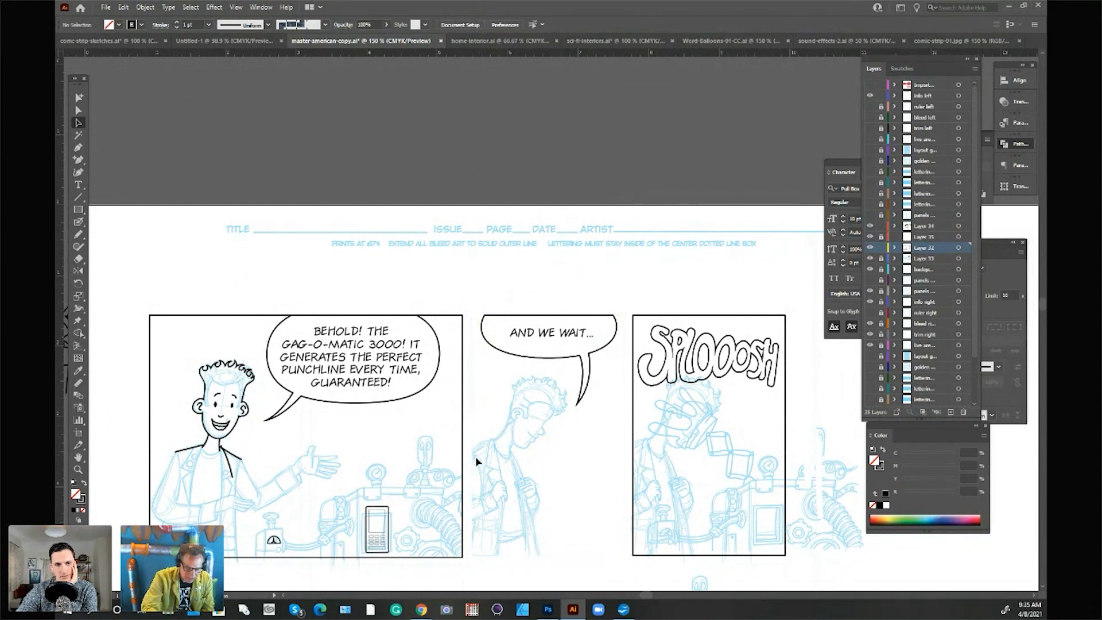
Step: Draw an open L-shaped second-panel border with the Pen tool, about 1.6 in down the left edge and about 1 in along the bottom
{"action": "key", "text": "p"}
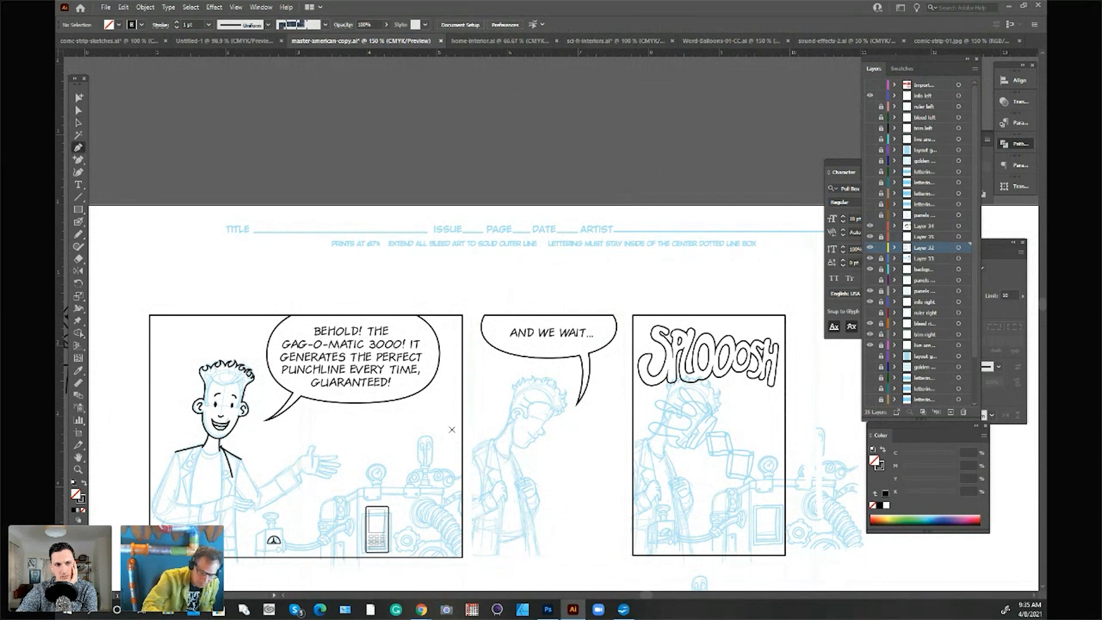
{"action": "left_click", "coordinate": [471, 450]}
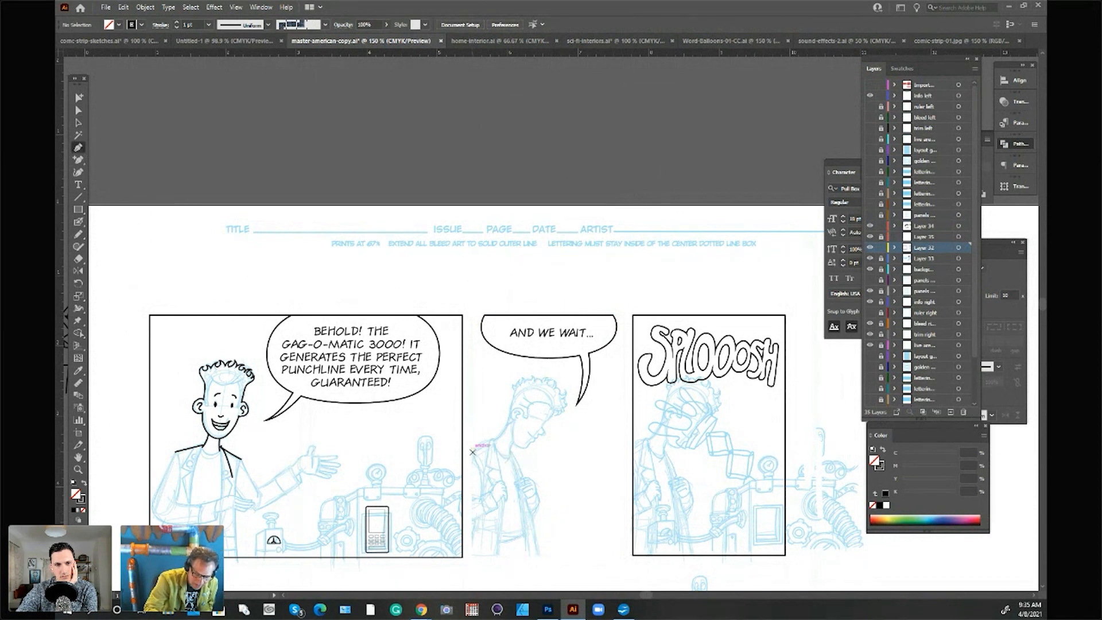
{"action": "left_click", "coordinate": [471, 560]}
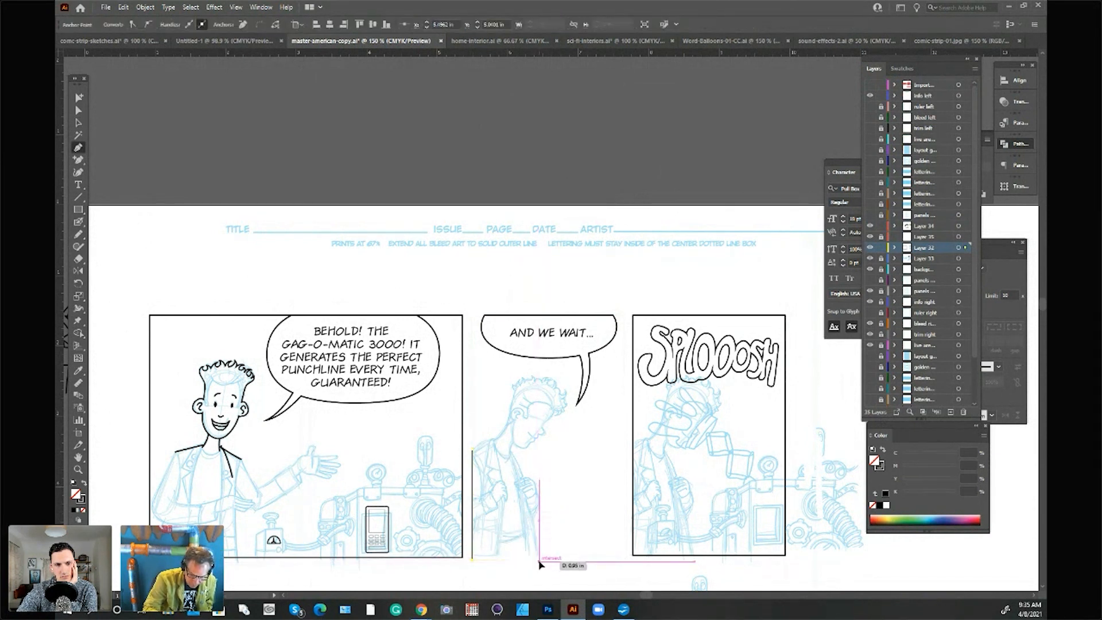
{"action": "left_click", "coordinate": [540, 560]}
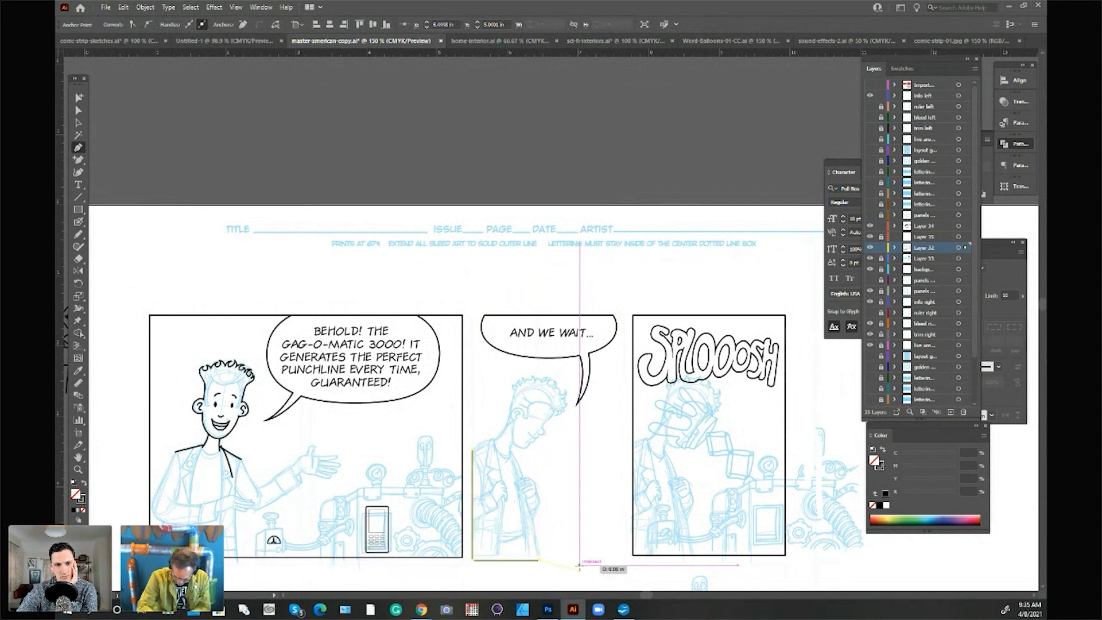
{"action": "left_click", "coordinate": [579, 569]}
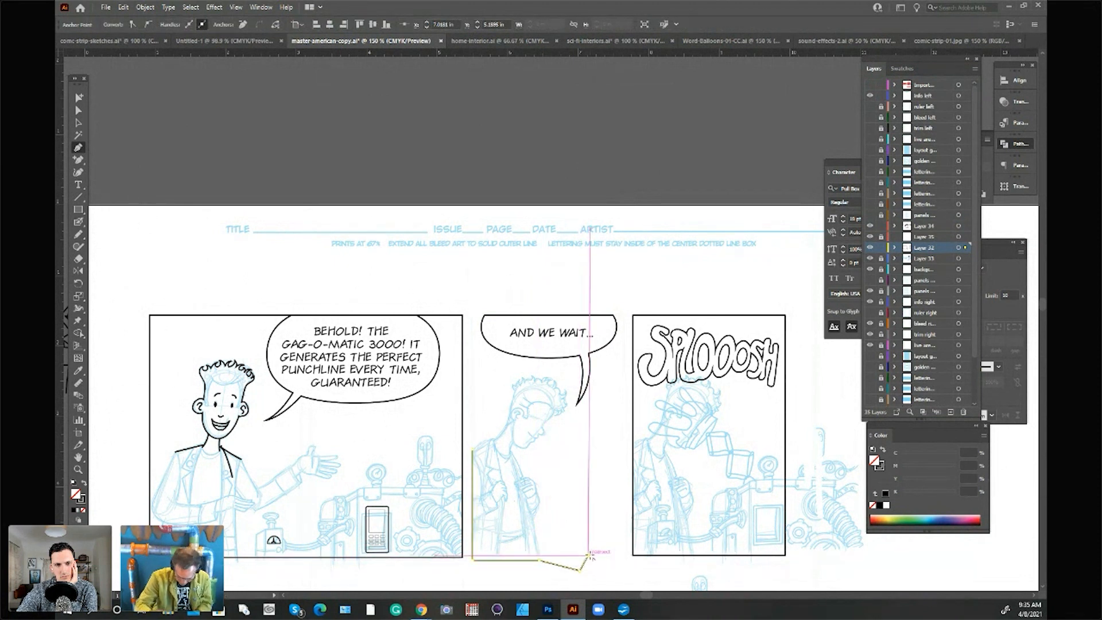
{"action": "key", "text": "ctrl+z"}
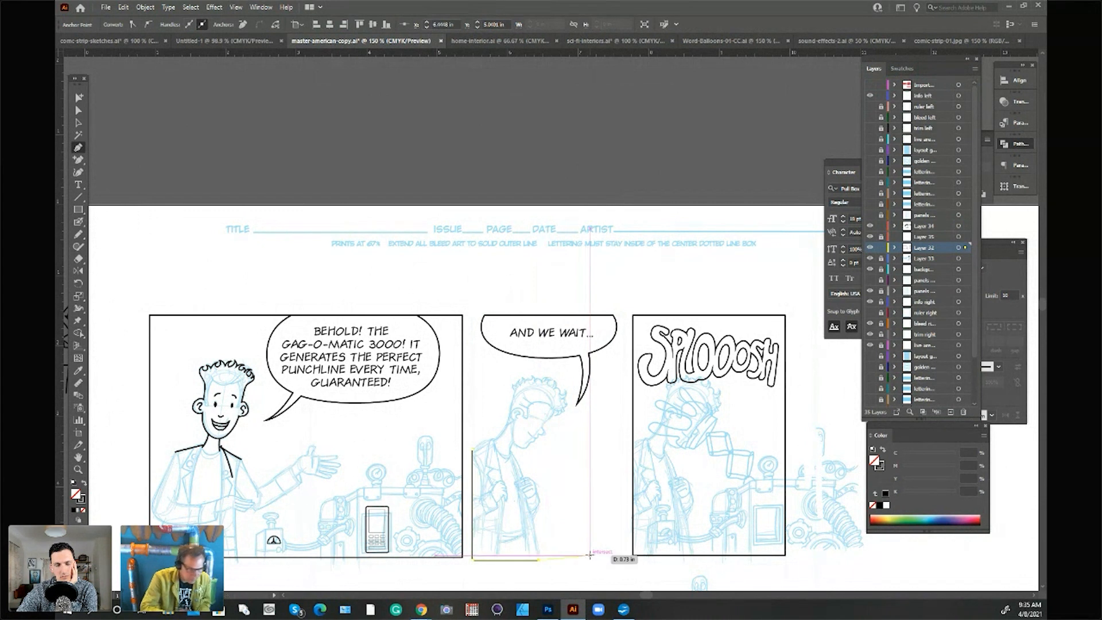
{"action": "left_click", "coordinate": [79, 111]}
{"action": "left_click", "coordinate": [212, 108]}
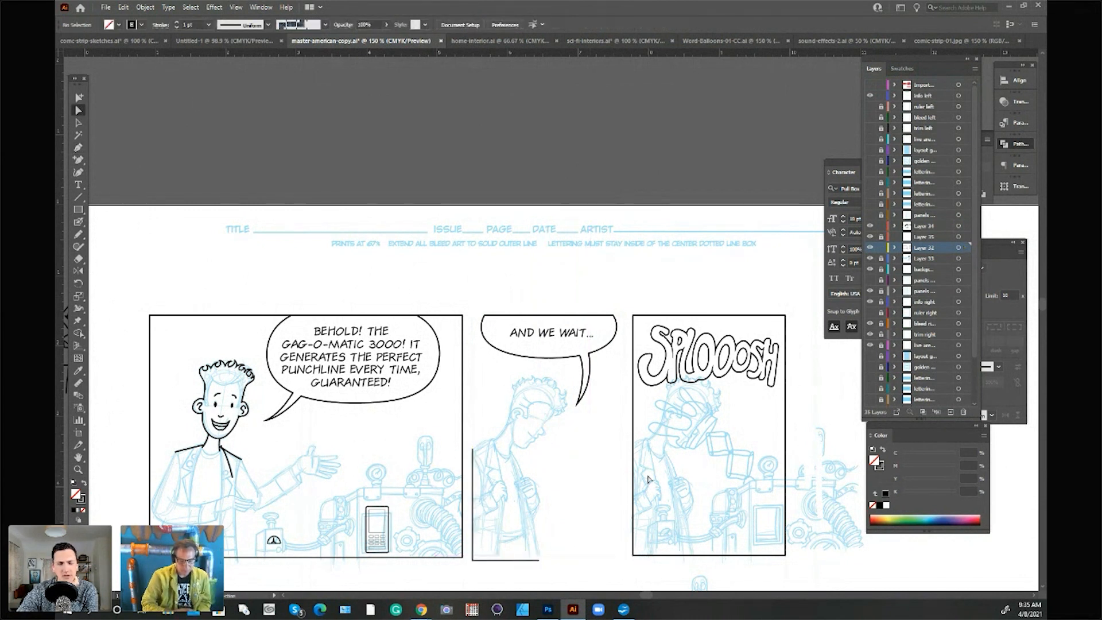
Step: Unlock Layer 33 and enlarge the SPLOOOSH lettering so it overlaps the third panel's borders on both sides
{"action": "left_click_drag", "start_coordinate": [647, 595], "coordinate": [648, 595]}
{"action": "left_click_drag", "start_coordinate": [1044, 310], "coordinate": [1044, 316]}
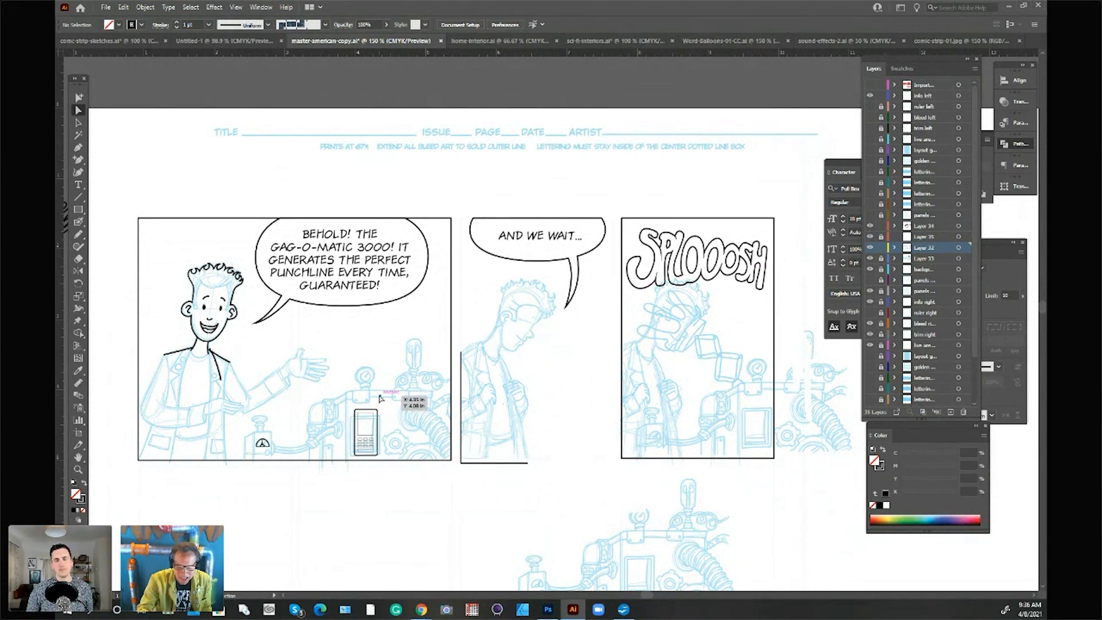
{"action": "left_click", "coordinate": [81, 123]}
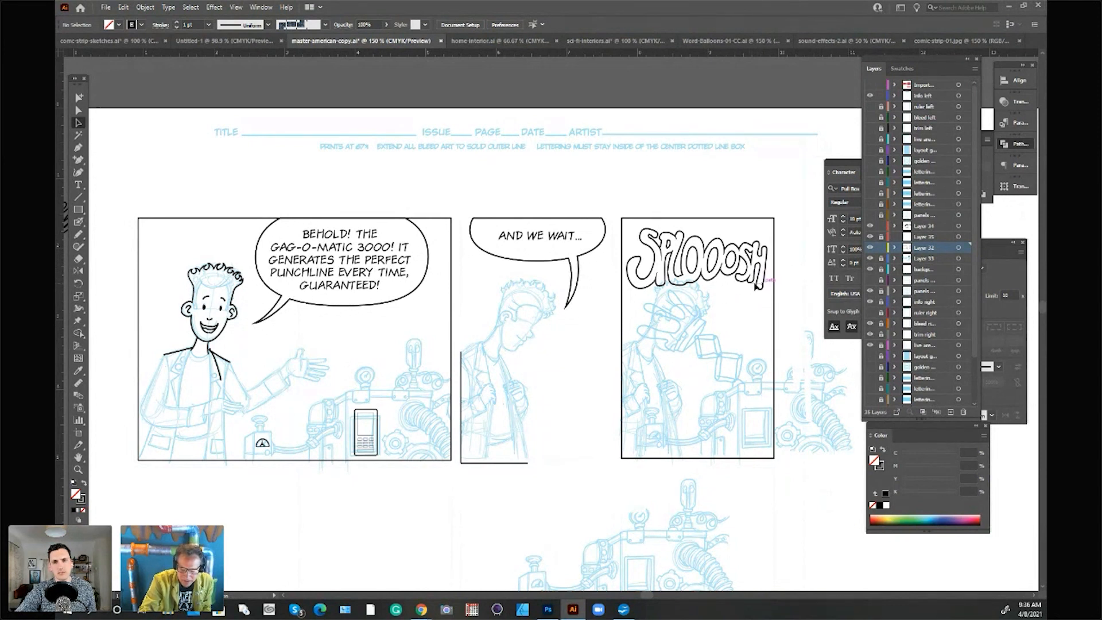
{"action": "left_click", "coordinate": [881, 259]}
{"action": "left_click", "coordinate": [762, 276], "text": "ctrl"}
{"action": "mouse_move", "coordinate": [762, 273]}
{"action": "left_mouse_down"}
{"action": "mouse_move", "coordinate": [746, 273]}
{"action": "mouse_move", "coordinate": [780, 278]}
{"action": "mouse_move", "coordinate": [764, 267]}
{"action": "left_mouse_up"}
{"action": "left_click", "coordinate": [807, 253], "text": "ctrl"}
{"action": "left_click", "coordinate": [793, 312]}
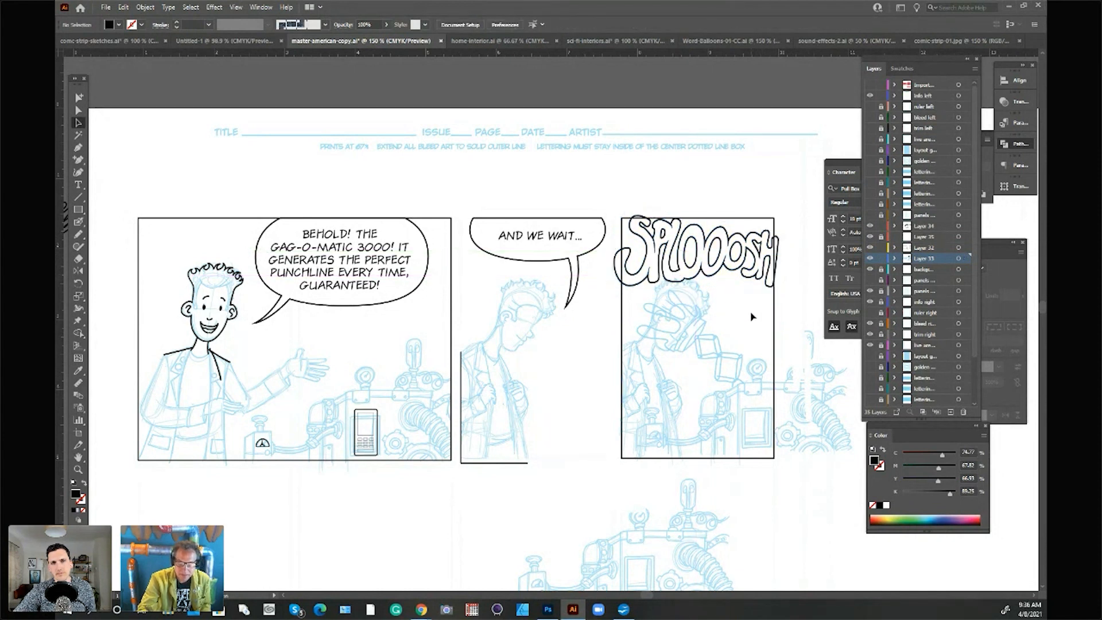
{"action": "left_click", "coordinate": [652, 281]}
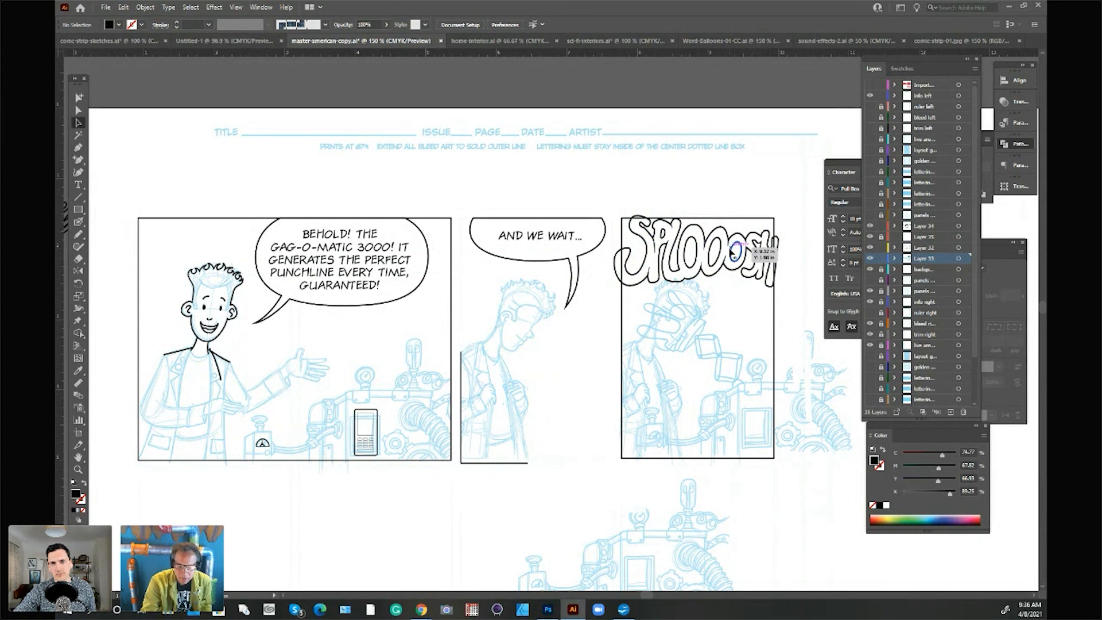
Step: Scale the SPLOOOSH lettering down and reposition it so it fits inside the third panel's borders
{"action": "left_click_drag", "start_coordinate": [767, 274], "coordinate": [764, 272]}
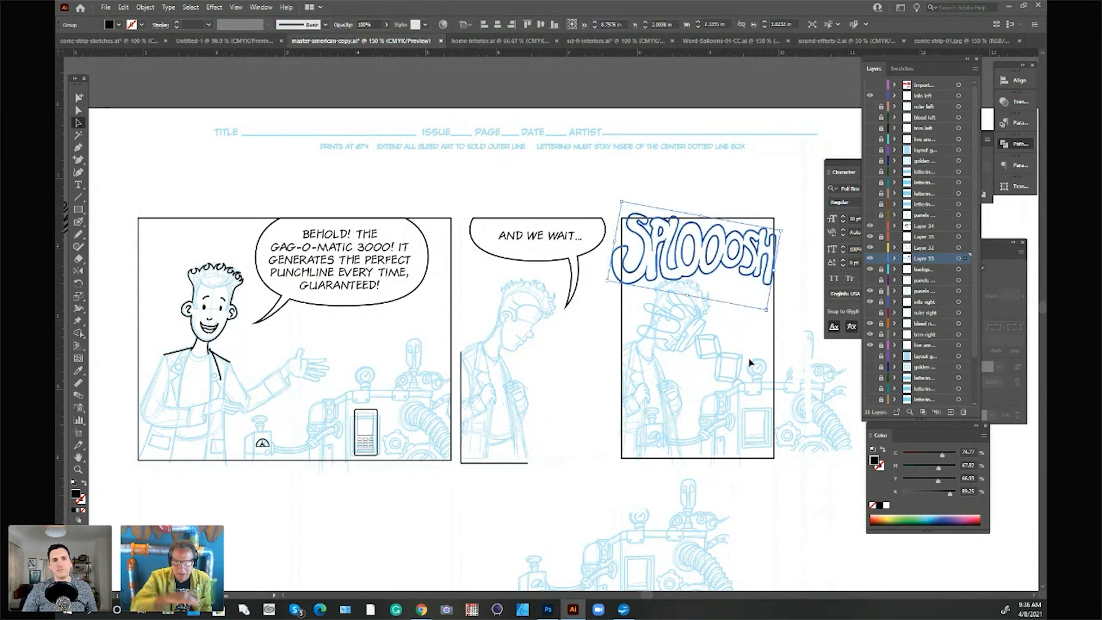
{"action": "left_click_drag", "start_coordinate": [782, 230], "coordinate": [765, 236]}
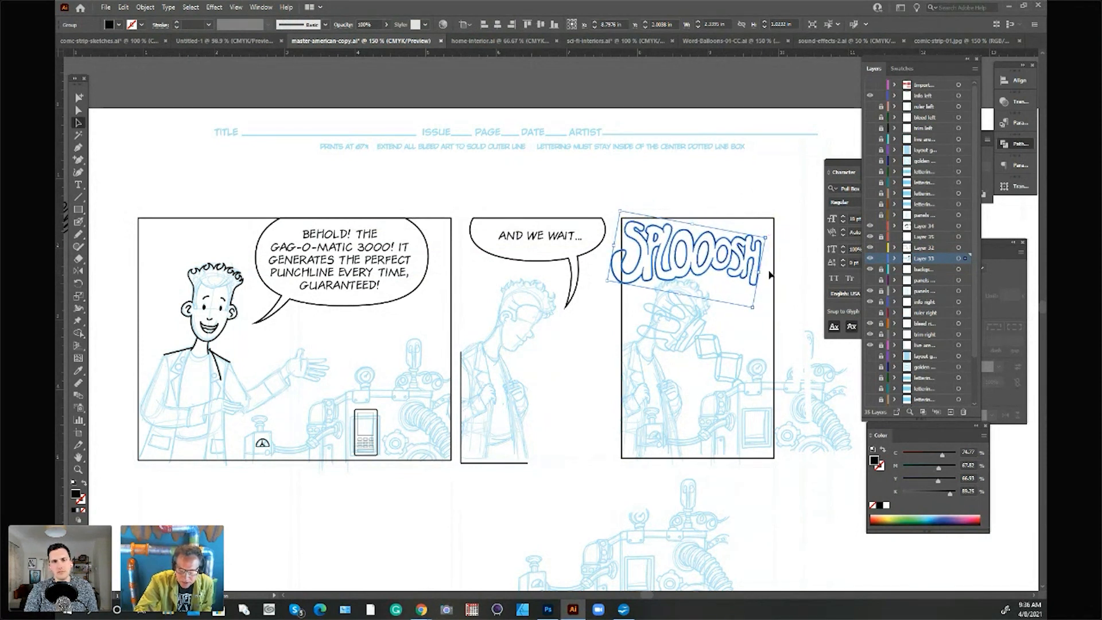
{"action": "left_click", "coordinate": [796, 271]}
{"action": "left_click_drag", "start_coordinate": [759, 270], "coordinate": [758, 273]}
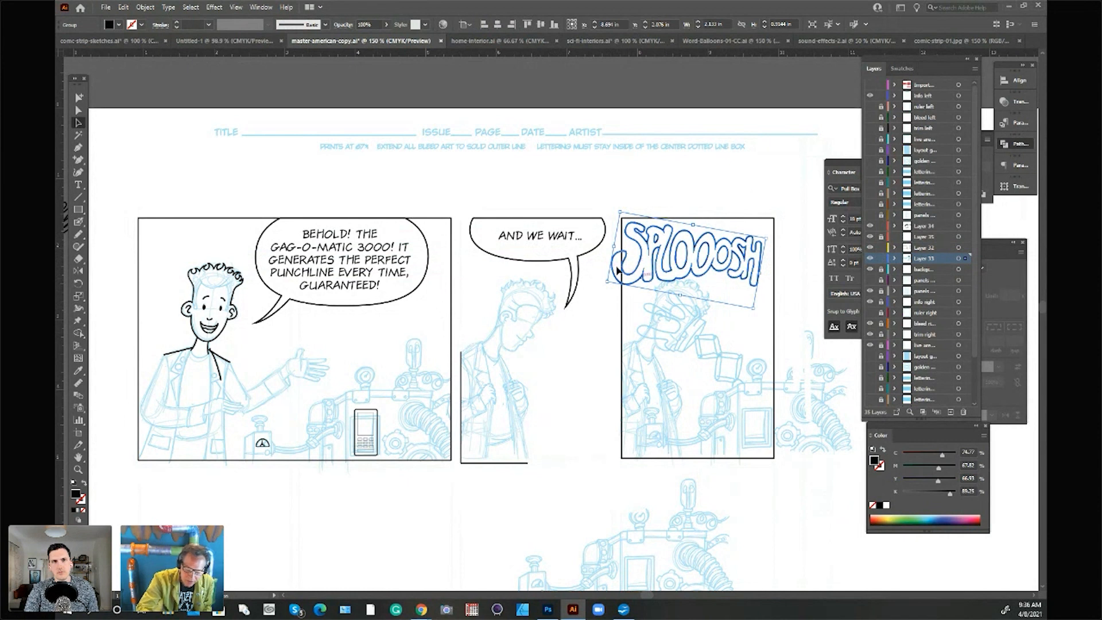
{"action": "left_click_drag", "start_coordinate": [712, 264], "coordinate": [714, 263]}
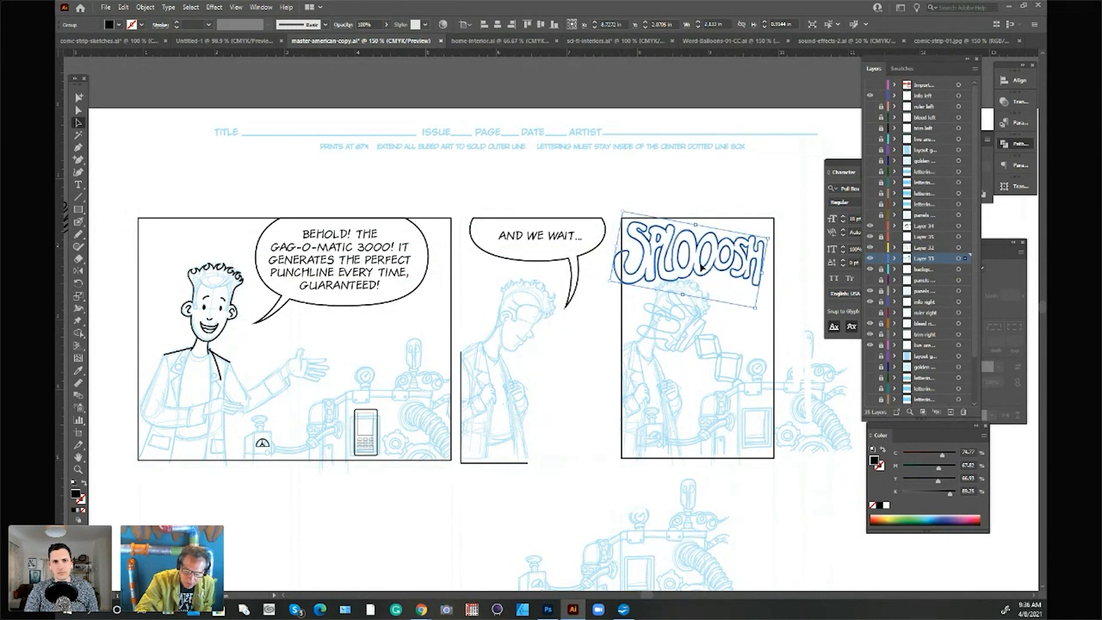
{"action": "left_click_drag", "start_coordinate": [615, 251], "coordinate": [629, 253]}
{"action": "left_click_drag", "start_coordinate": [763, 272], "coordinate": [767, 272]}
{"action": "left_click", "coordinate": [788, 294]}
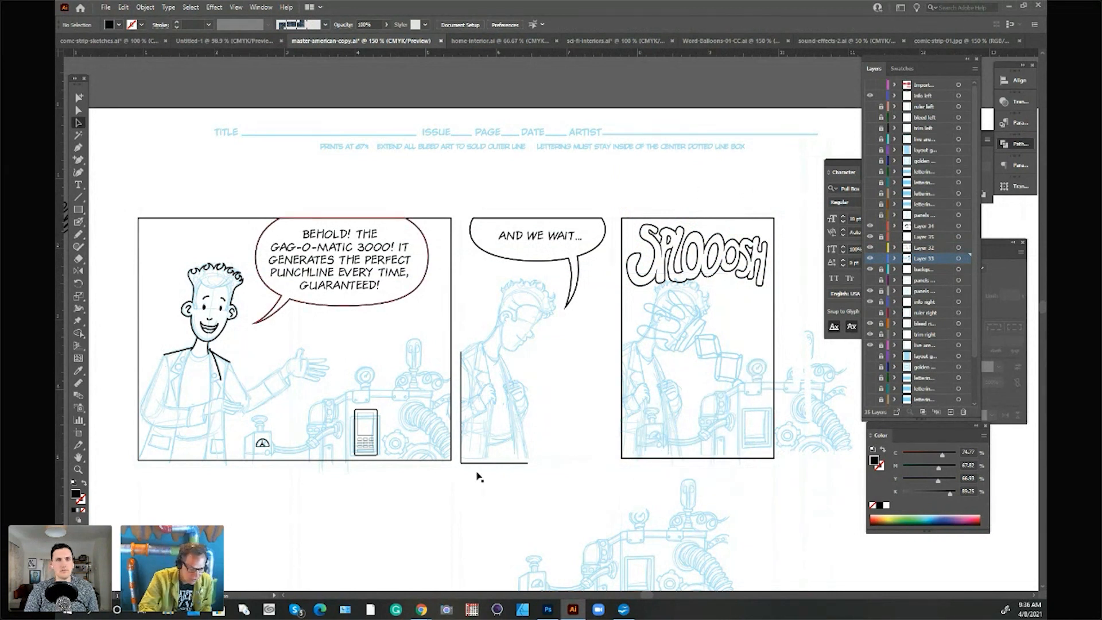
Step: Rotate the first panel's rectangular border slightly counter-clockwise so the frame sits tilted around the artwork
{"action": "left_click_drag", "start_coordinate": [1042, 306], "coordinate": [1042, 308]}
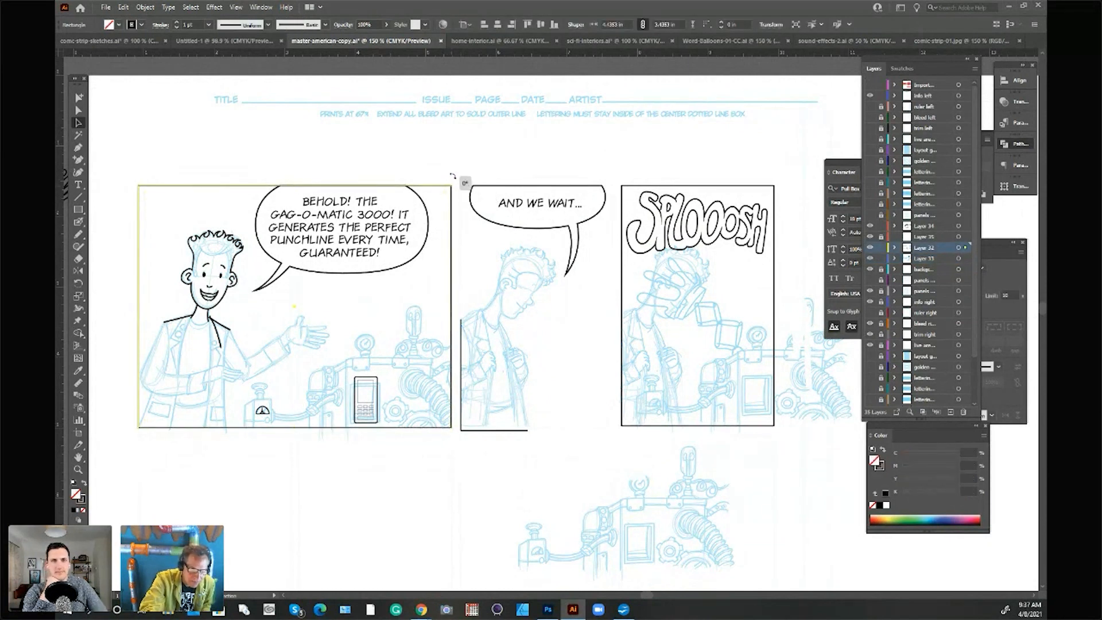
{"action": "left_click_drag", "start_coordinate": [455, 175], "coordinate": [453, 169]}
{"action": "left_click", "coordinate": [497, 524]}
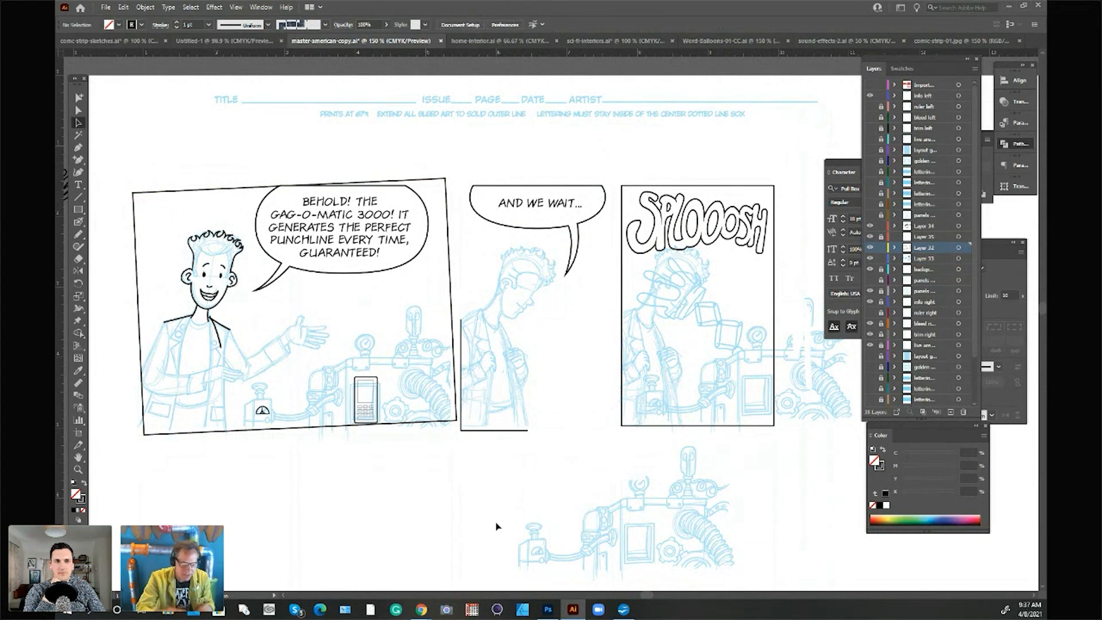
Step: Rotate the first panel's tilted border back until its edges are level with the page
{"action": "left_click", "coordinate": [447, 179]}
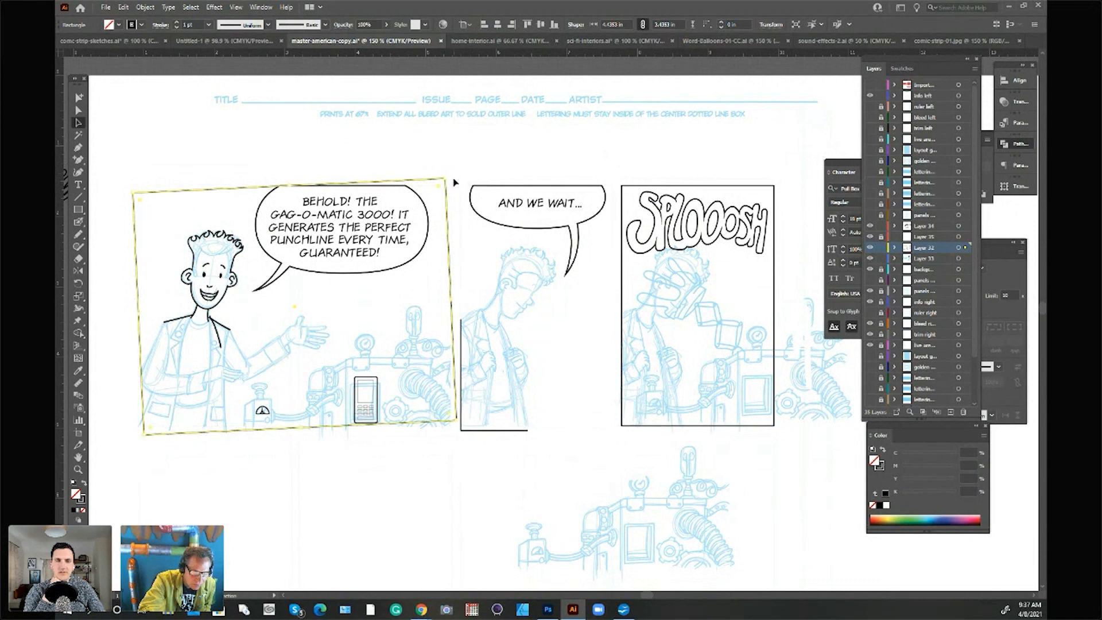
{"action": "left_click_drag", "start_coordinate": [448, 175], "coordinate": [455, 185]}
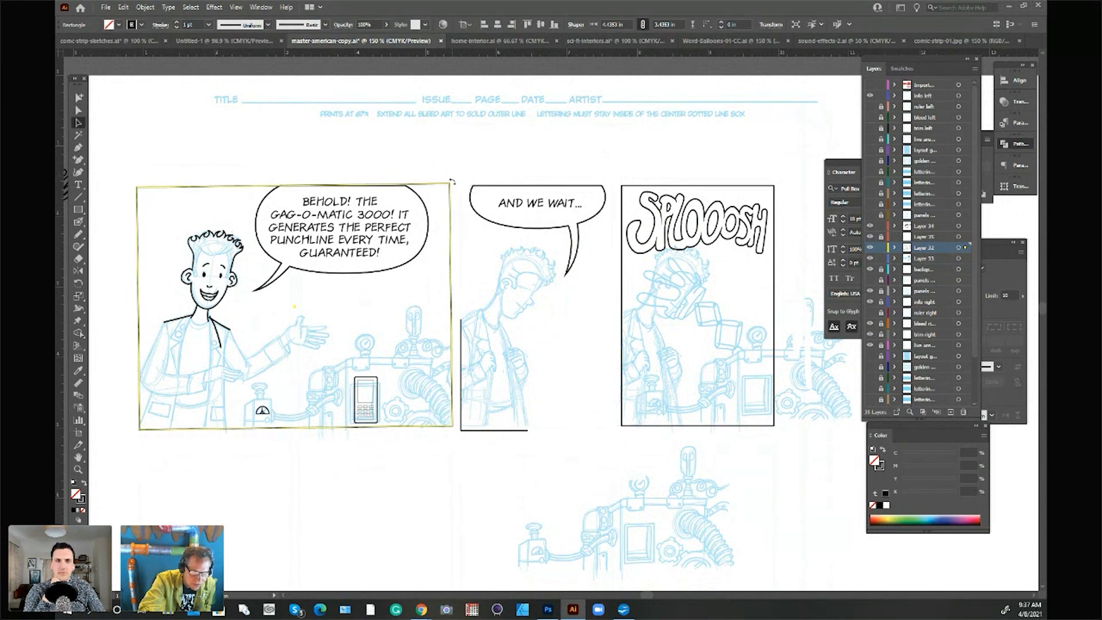
{"action": "left_click", "coordinate": [477, 202]}
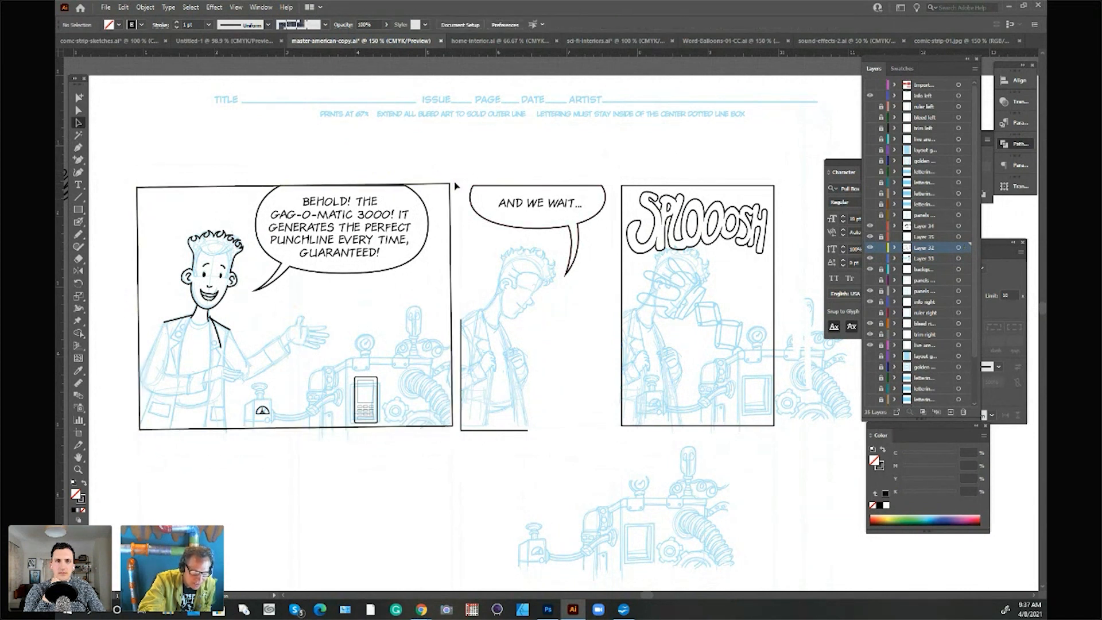
{"action": "left_click", "coordinate": [452, 192]}
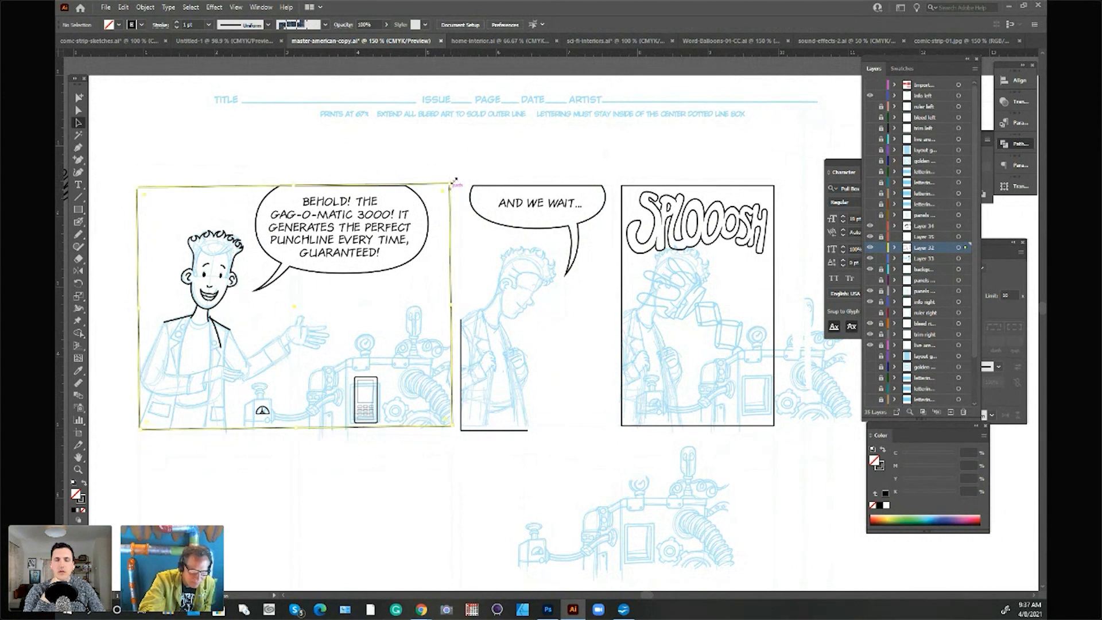
{"action": "left_click_drag", "start_coordinate": [451, 179], "coordinate": [460, 185]}
{"action": "left_click", "coordinate": [469, 167]}
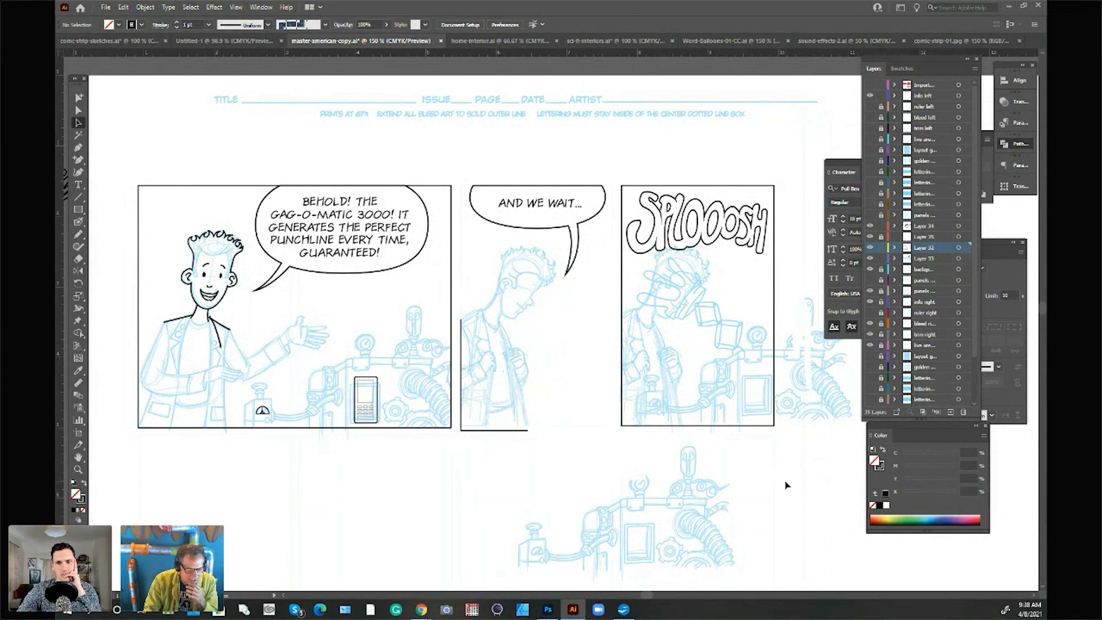
Step: Examine the first panel's inked character, speech balloon and border up close, continuing across to the second panel
{"action": "left_click", "coordinate": [78, 469]}
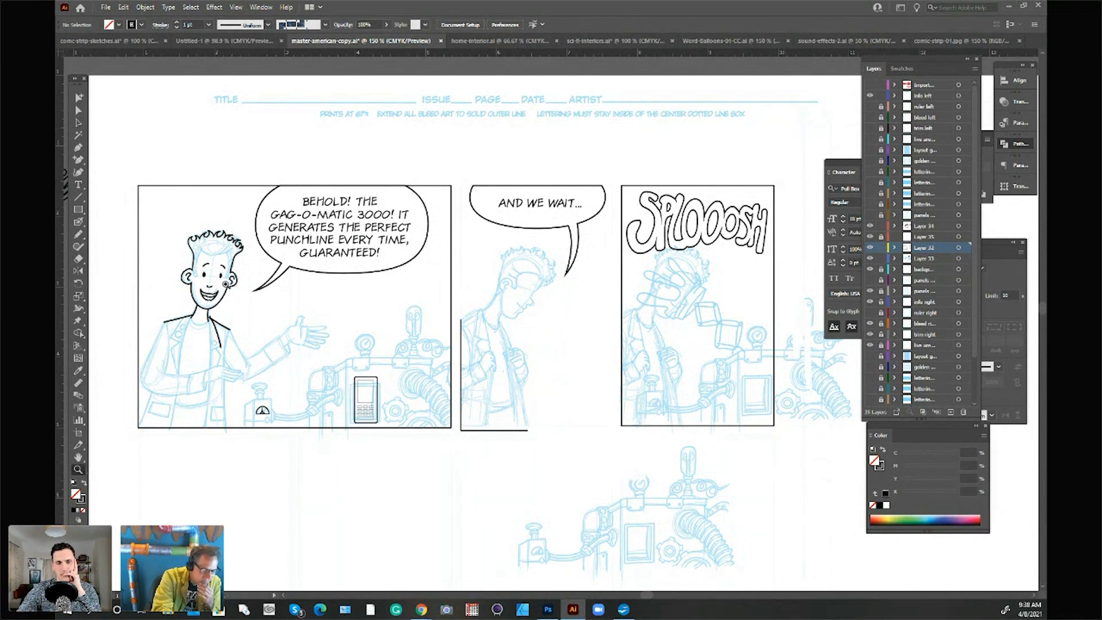
{"action": "left_click", "coordinate": [227, 284]}
{"action": "left_click", "coordinate": [543, 307]}
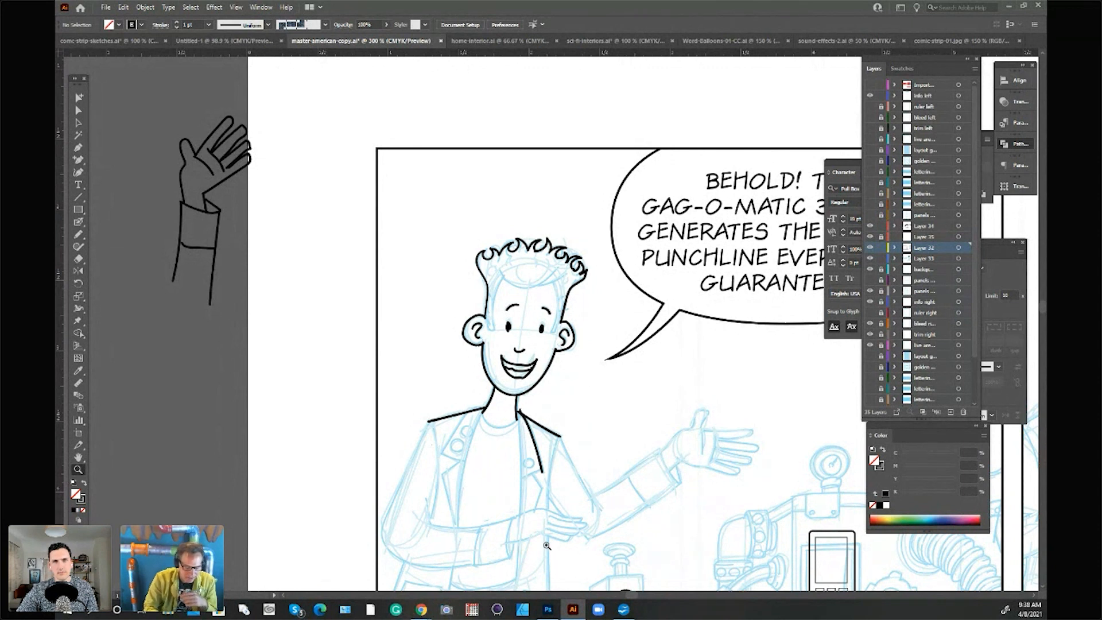
{"action": "left_click", "coordinate": [590, 436], "text": "alt"}
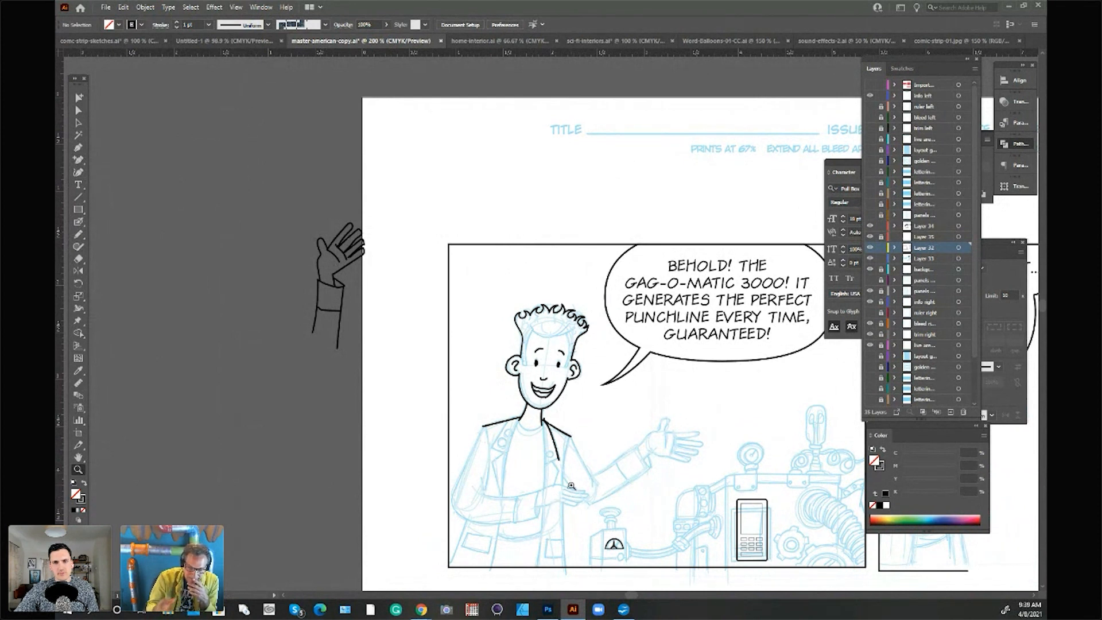
{"action": "left_click_drag", "start_coordinate": [628, 595], "coordinate": [638, 598]}
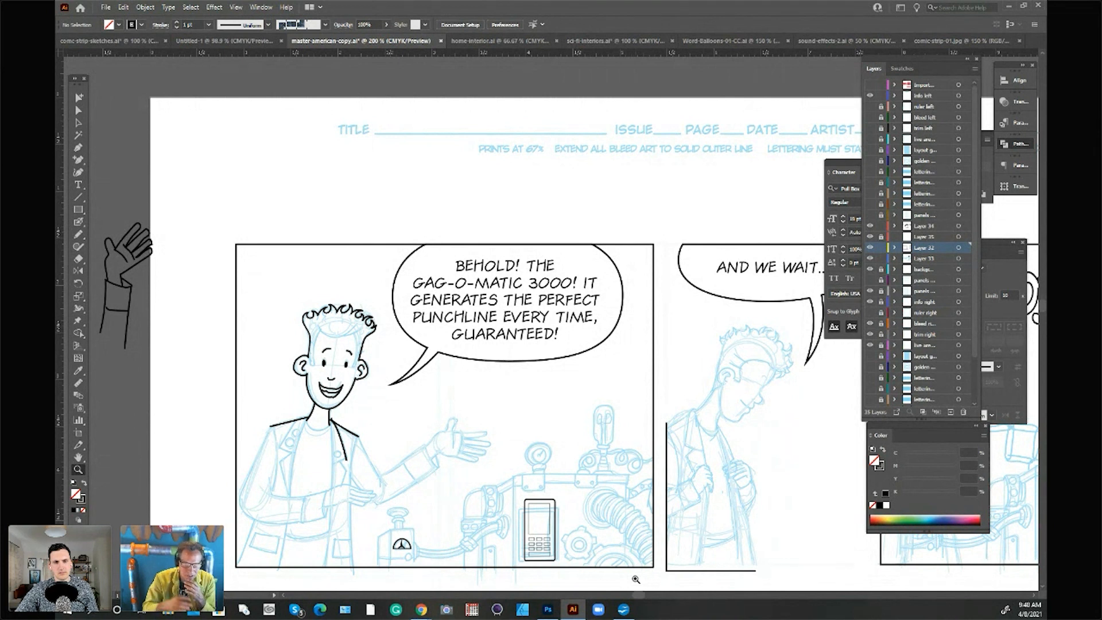
{"action": "mouse_move", "coordinate": [640, 595]}
{"action": "left_mouse_down"}
{"action": "mouse_move", "coordinate": [656, 595]}
{"action": "mouse_move", "coordinate": [646, 596]}
{"action": "left_mouse_up"}
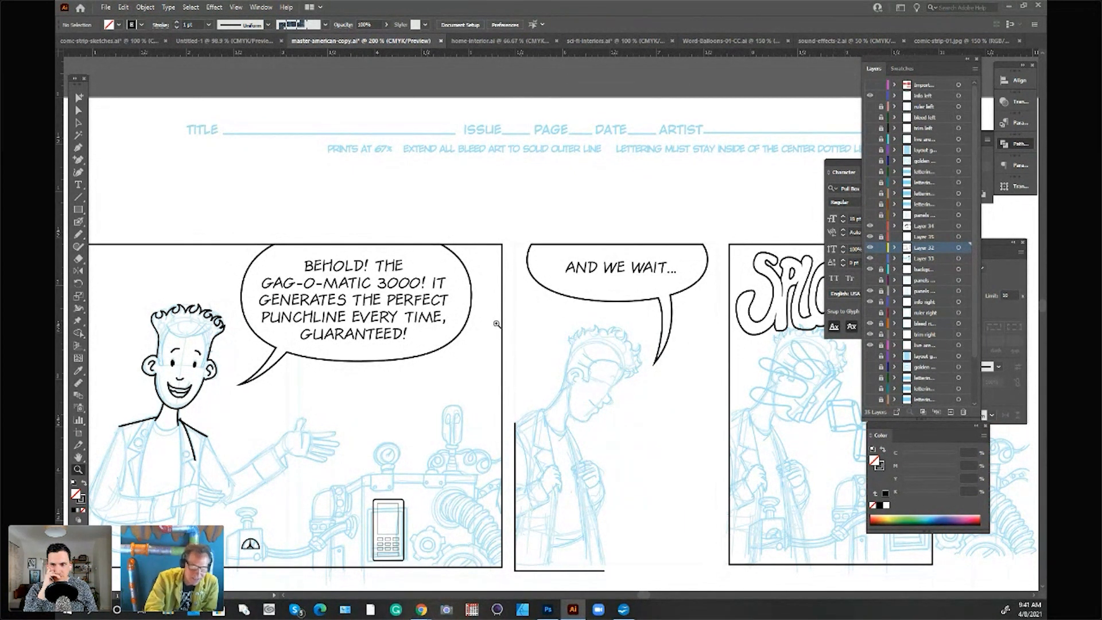
Step: Review the full three-panel strip, and switch to the comic-strip-01.jpg document to view the finished strip
{"action": "left_click", "coordinate": [512, 449], "text": "alt"}
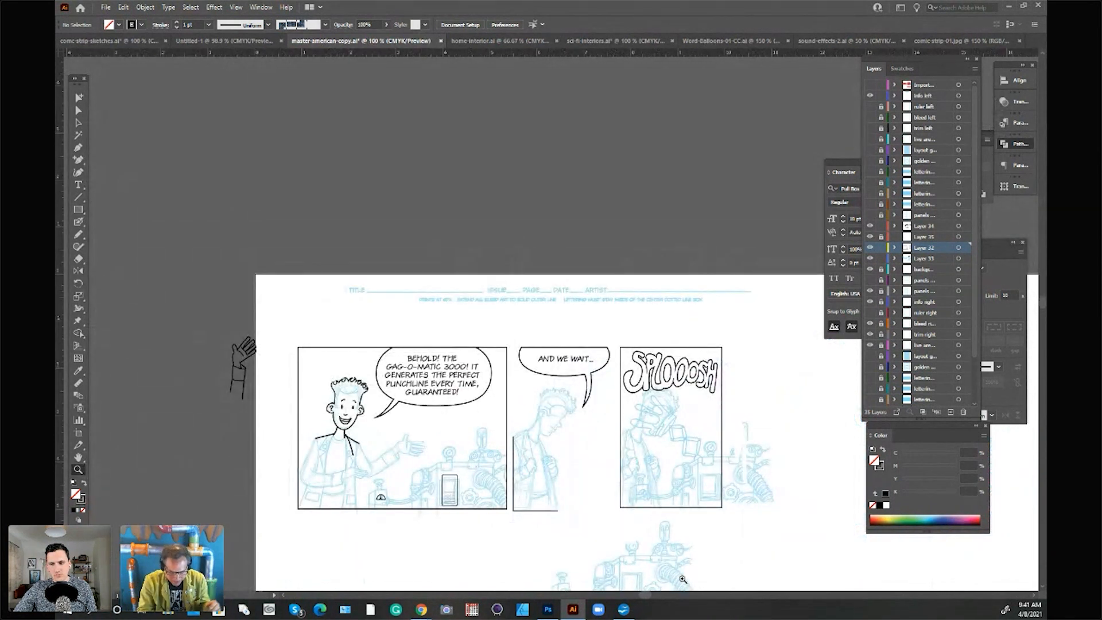
{"action": "left_click_drag", "start_coordinate": [645, 596], "coordinate": [651, 596]}
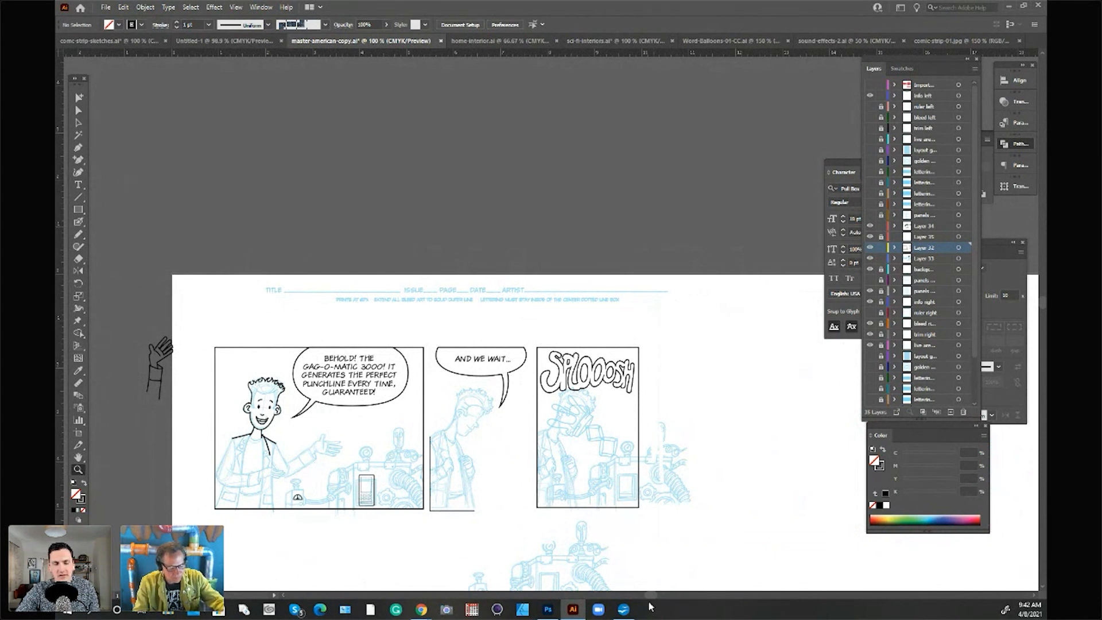
{"action": "key", "text": "ctrl+="}
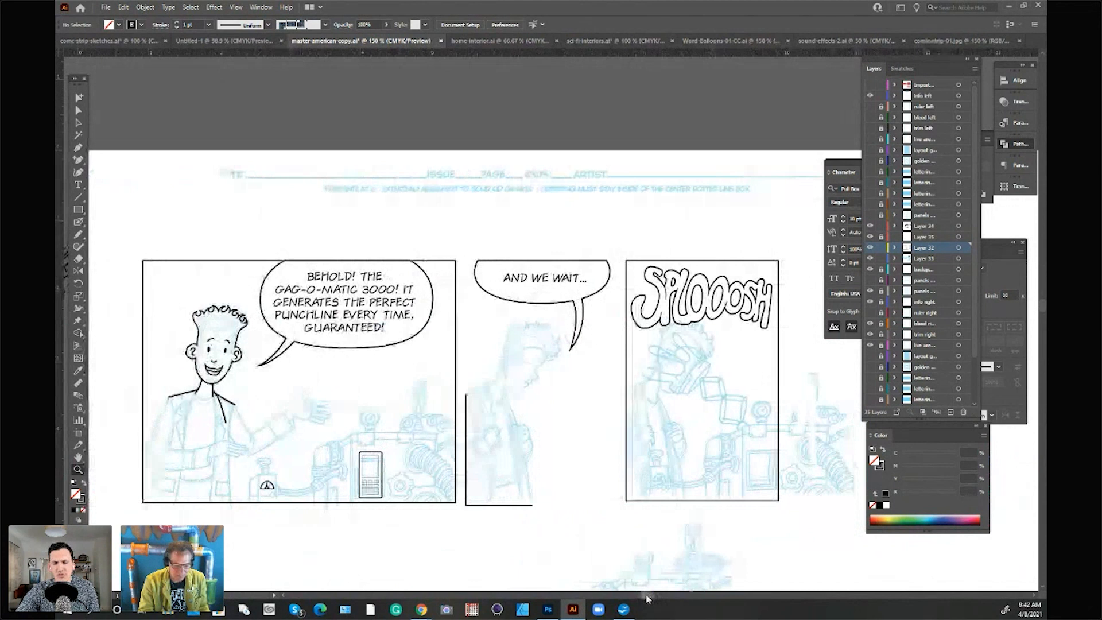
{"action": "left_click_drag", "start_coordinate": [647, 597], "coordinate": [649, 596]}
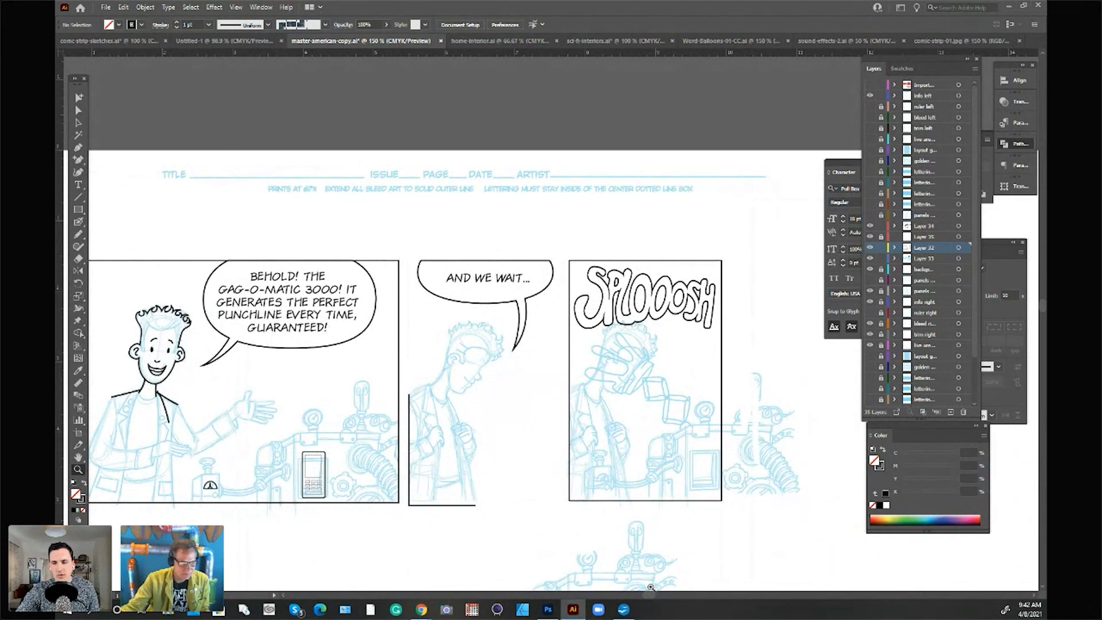
{"action": "left_click", "coordinate": [969, 42]}
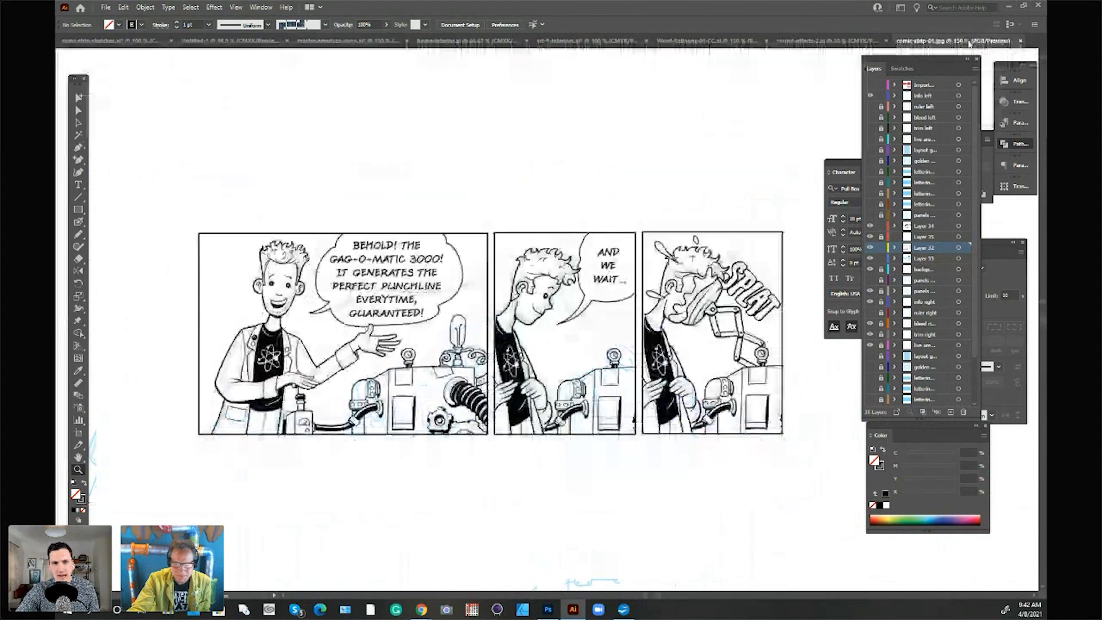